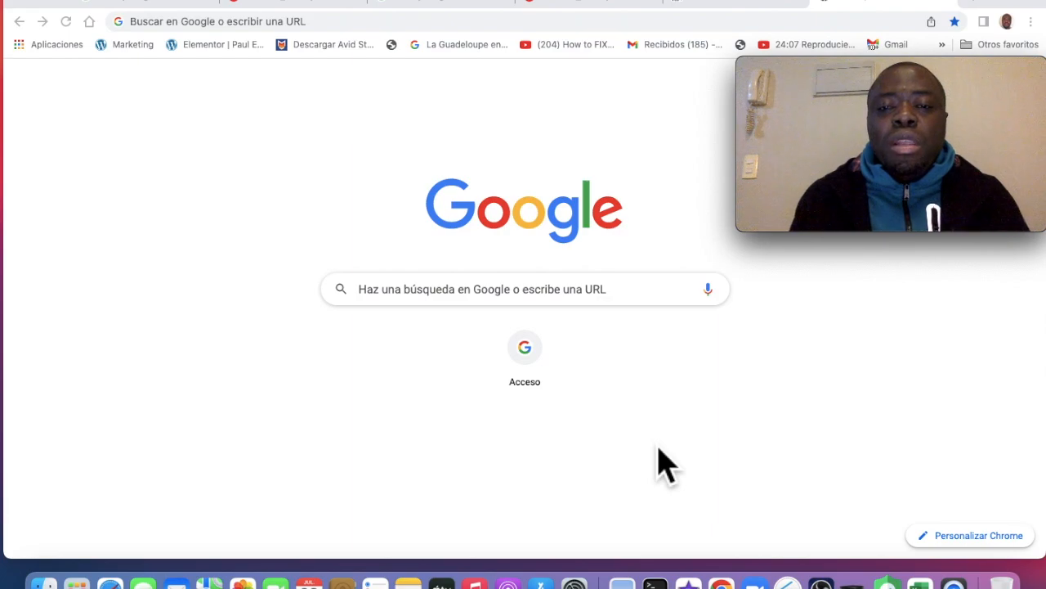
Focus the Google search box on the new-tab page to show recent searches
click(505, 300)
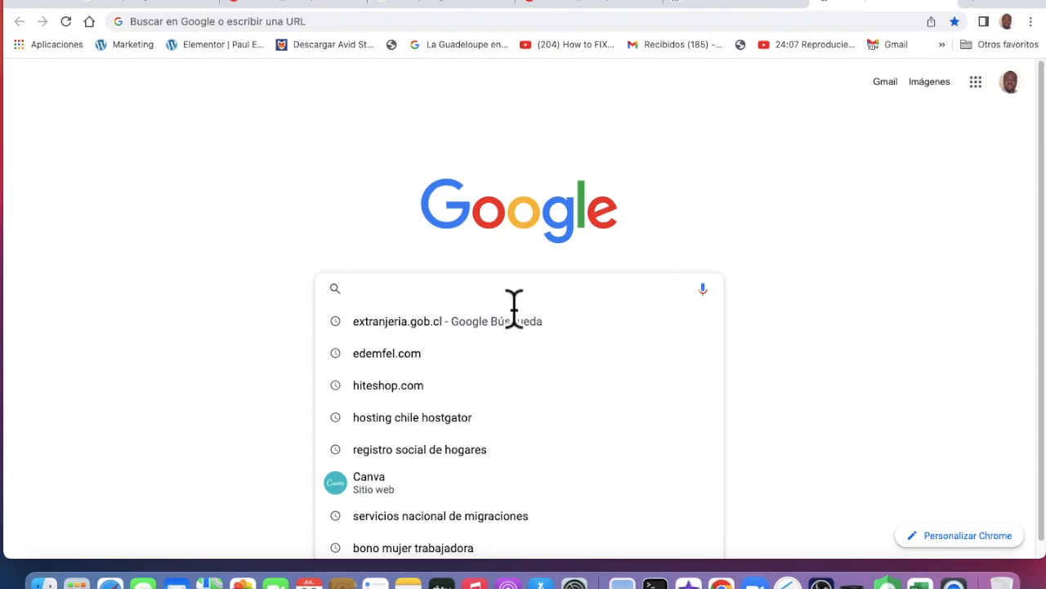
click(958, 571)
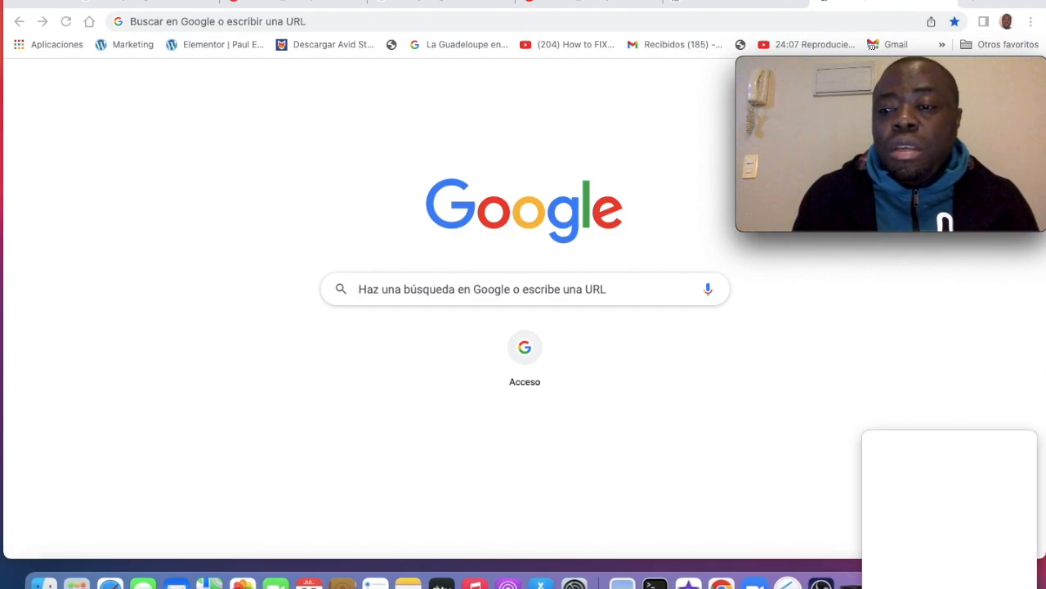
click(564, 304)
click(548, 305)
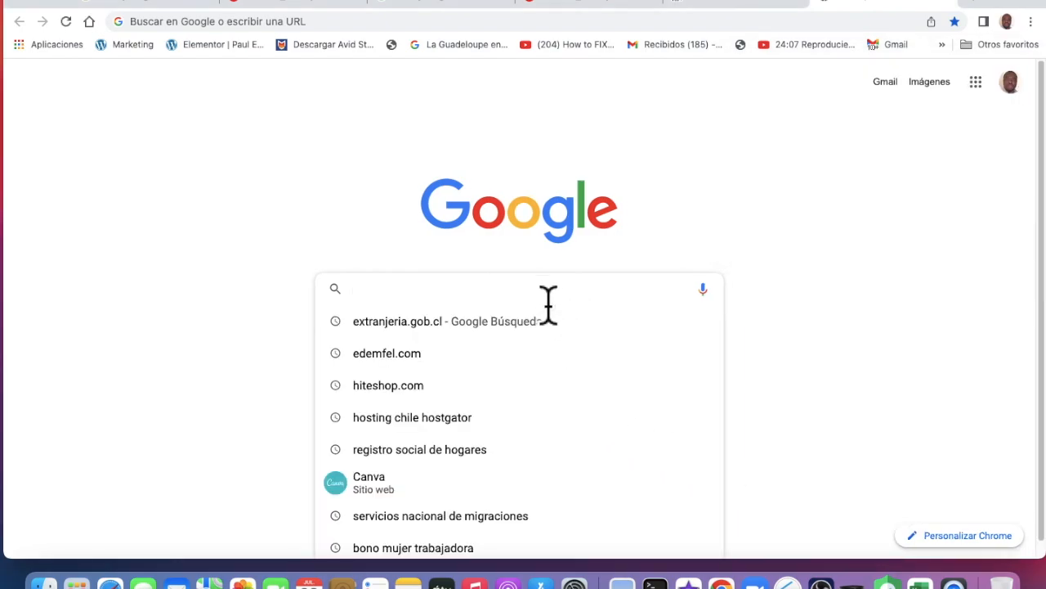
Search Google for edemfel.com and browse its results, such as Arriendo, Contacto and Reserva de hora
click(413, 353)
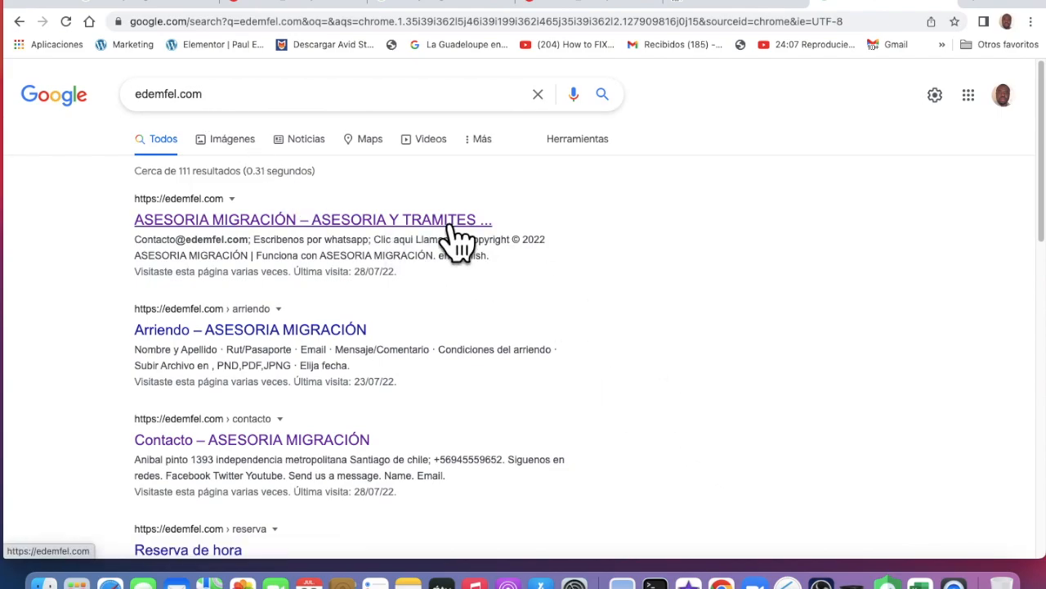
scroll(373, 234, down, 2)
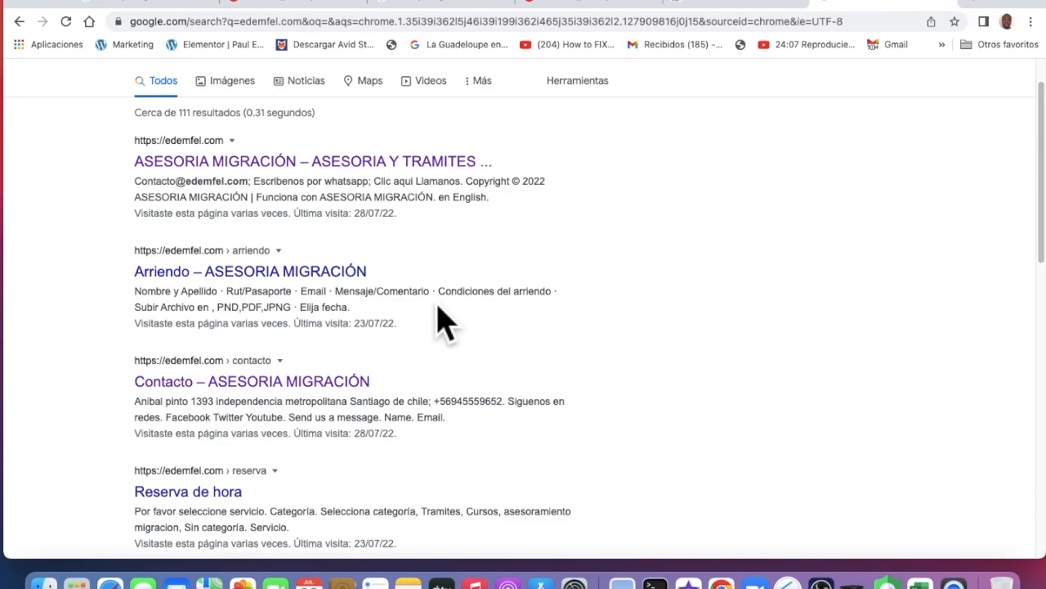
scroll(322, 393, down, 1)
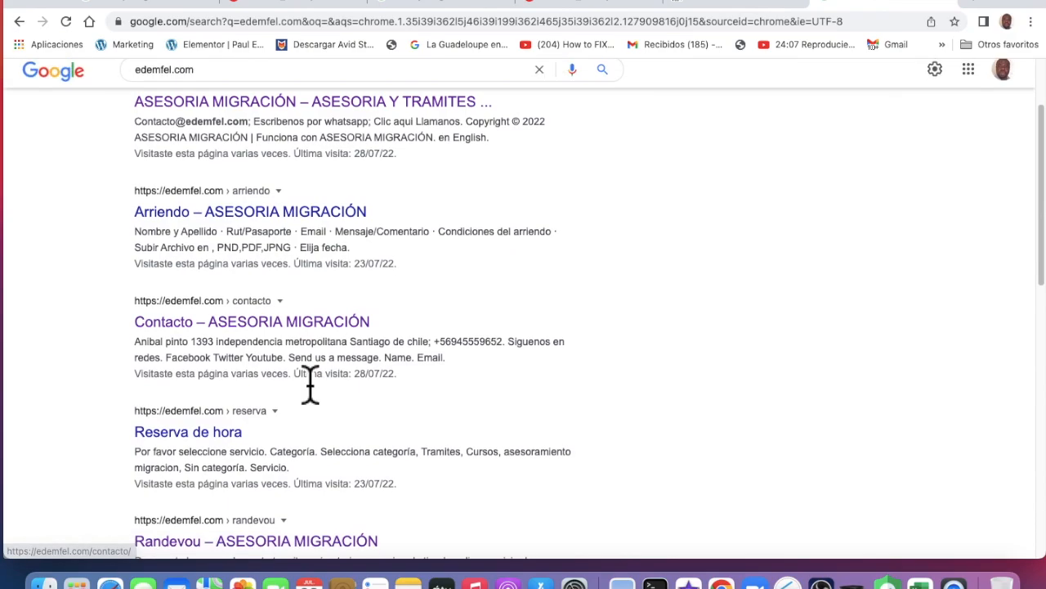
scroll(344, 344, down, 2)
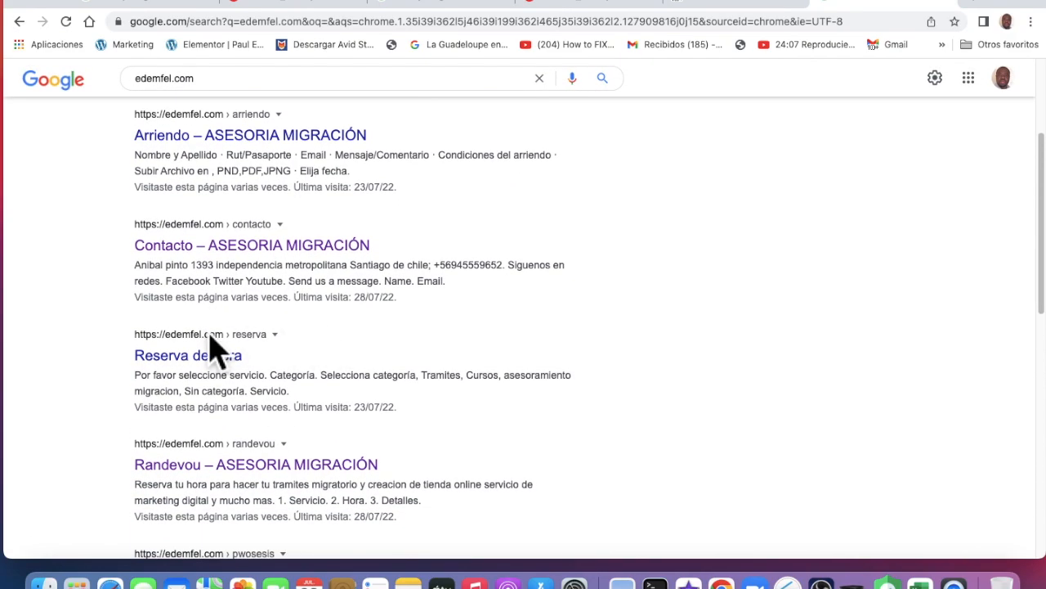
scroll(253, 380, down, 2)
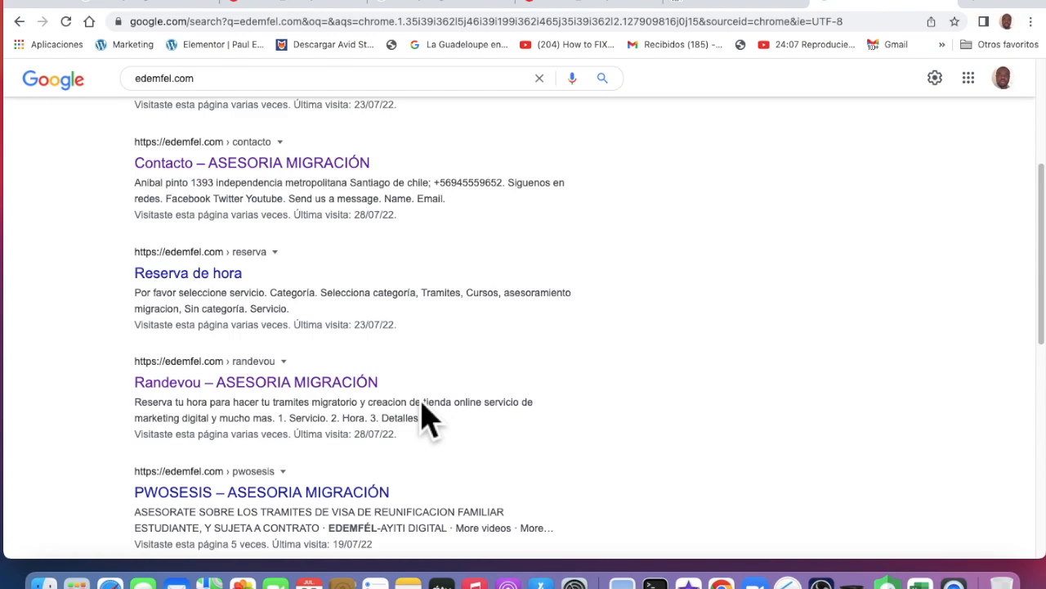
scroll(265, 404, up, 3)
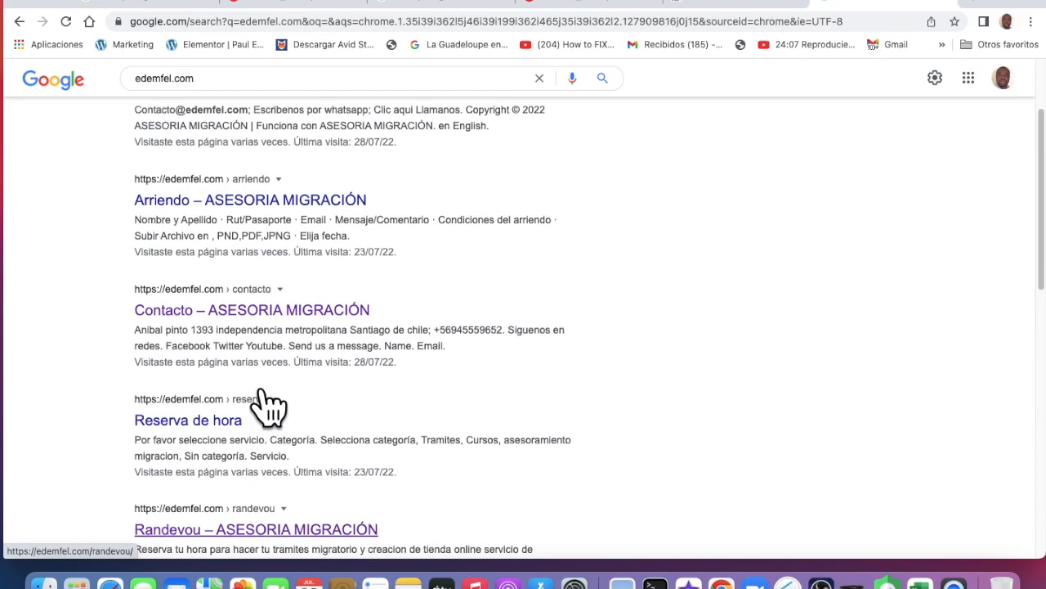
scroll(270, 403, up, 3)
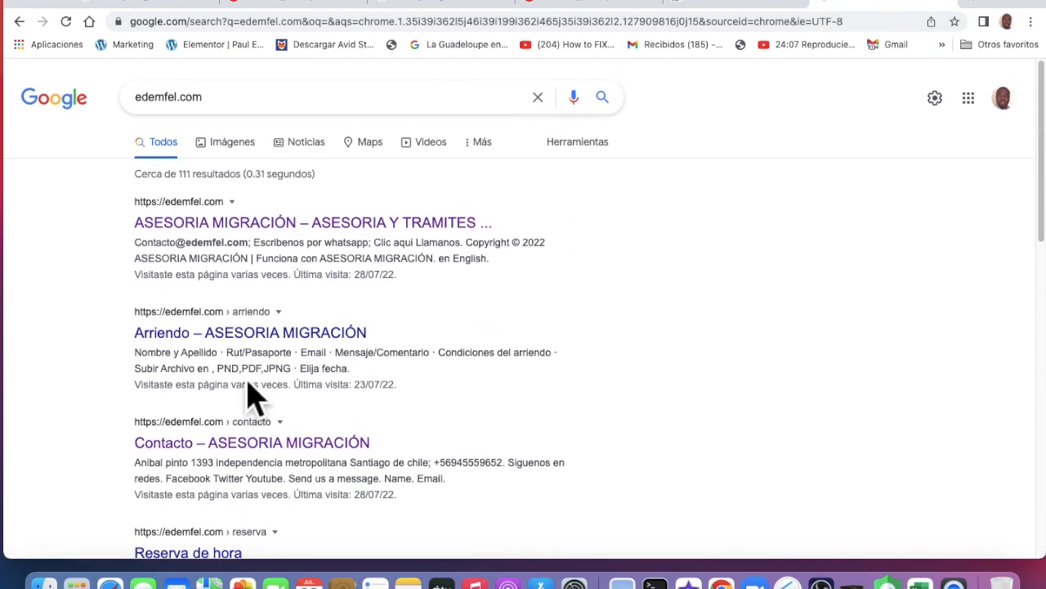
Open the edemfel.com homepage from the results and close the welcome popup
click(291, 237)
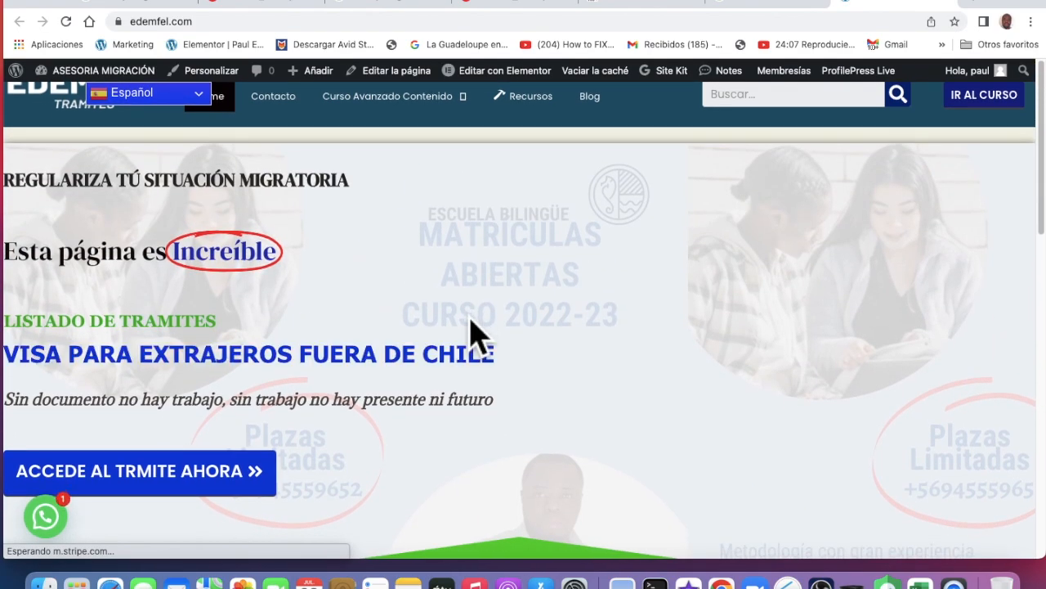
scroll(478, 331, down, 5)
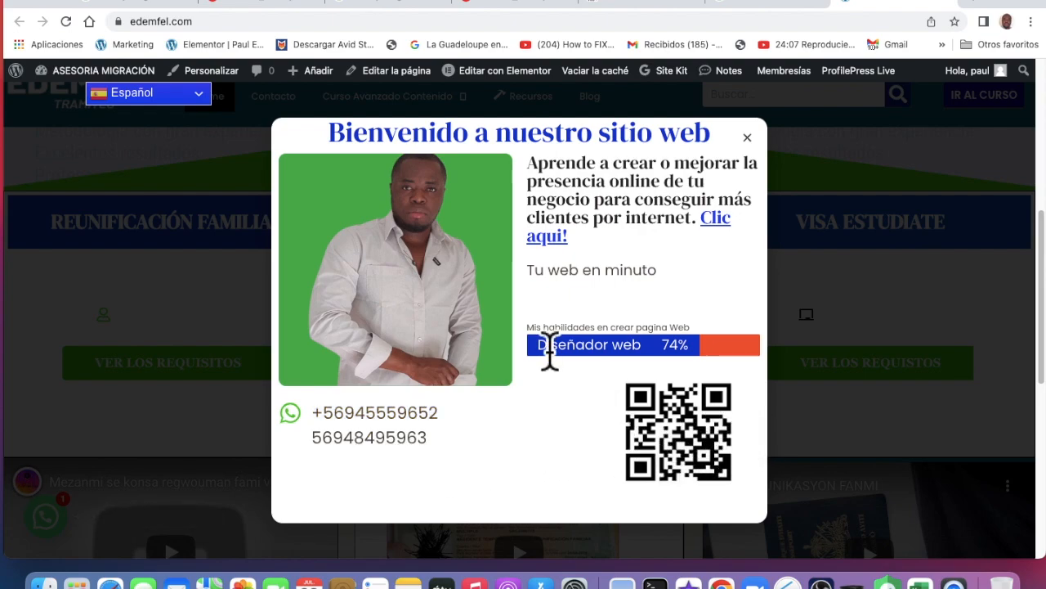
scroll(569, 301, up, 1)
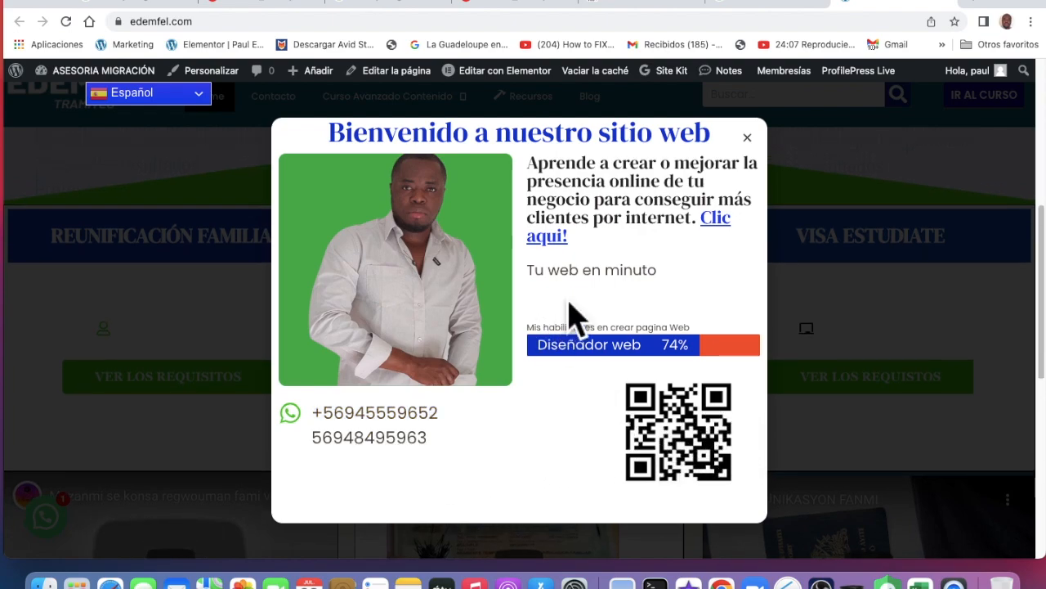
click(770, 154)
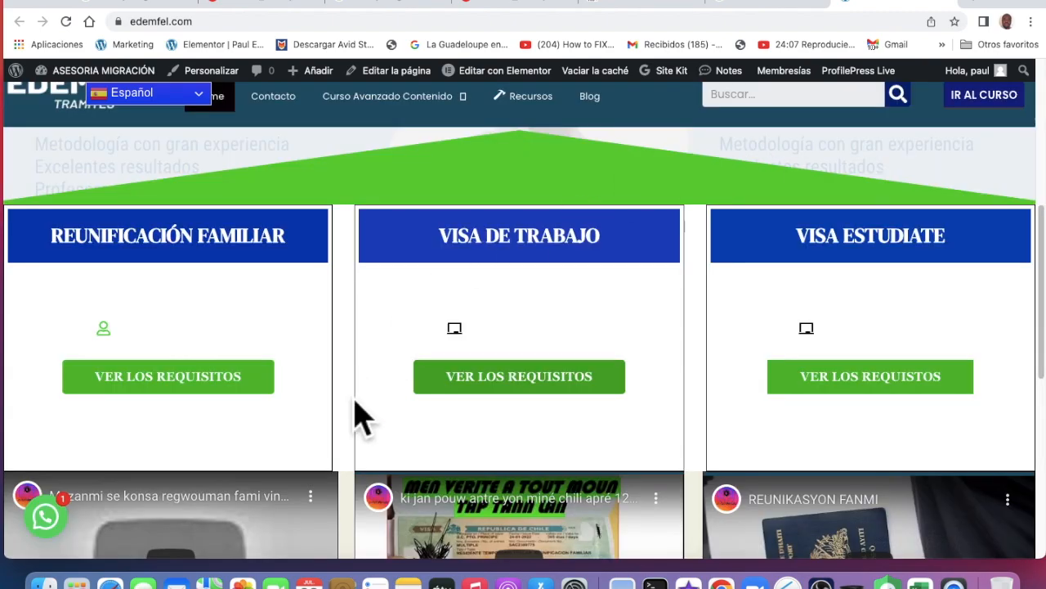
Scroll the homepage's tramite list and bring up the Editar con Elementor template menu
scroll(354, 409, down, 5)
scroll(354, 409, down, 5)
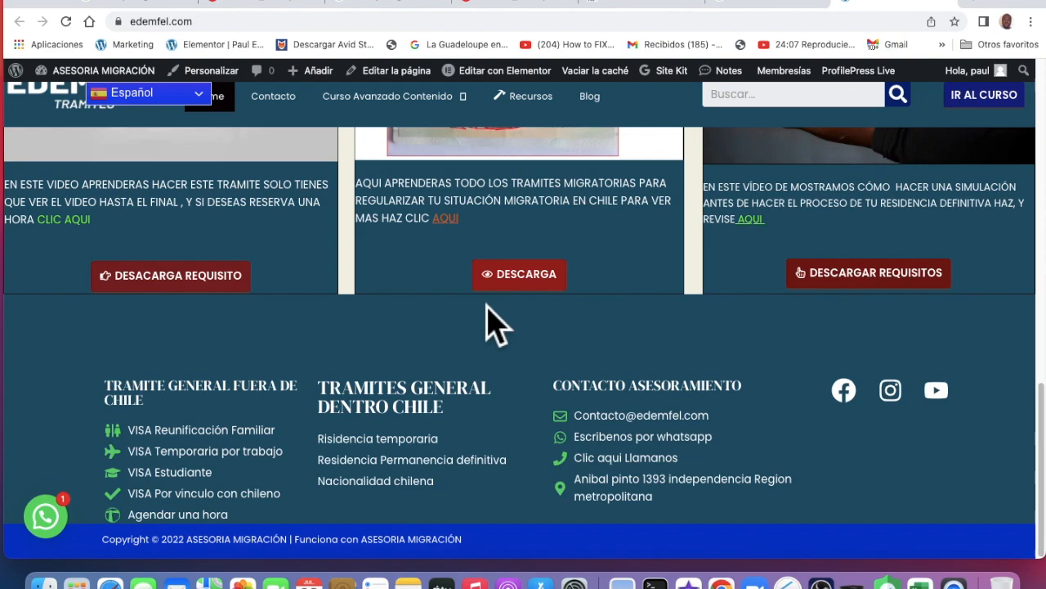
scroll(747, 273, up, 8)
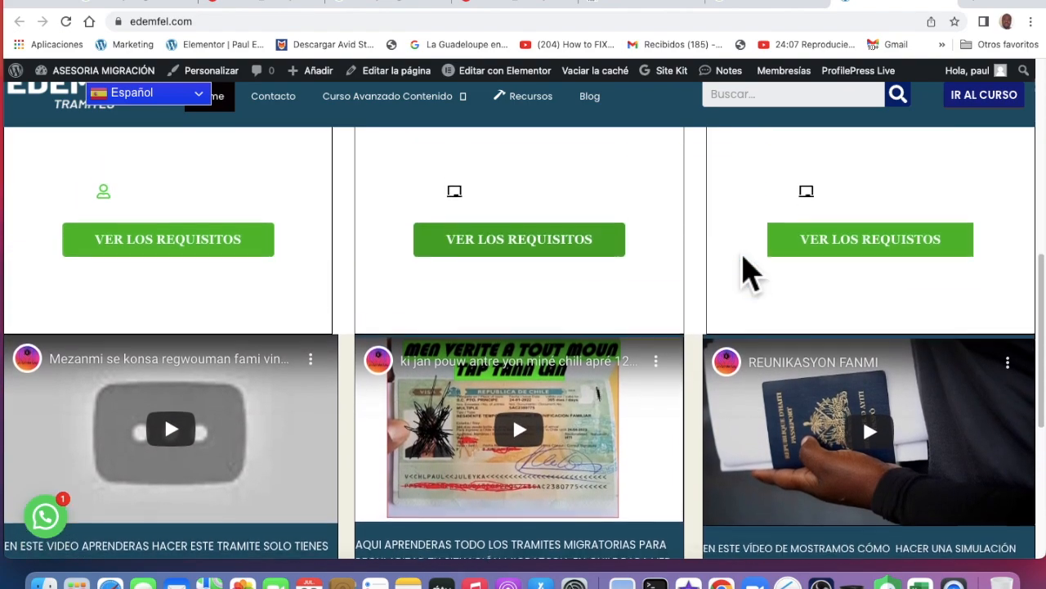
scroll(568, 256, up, 12)
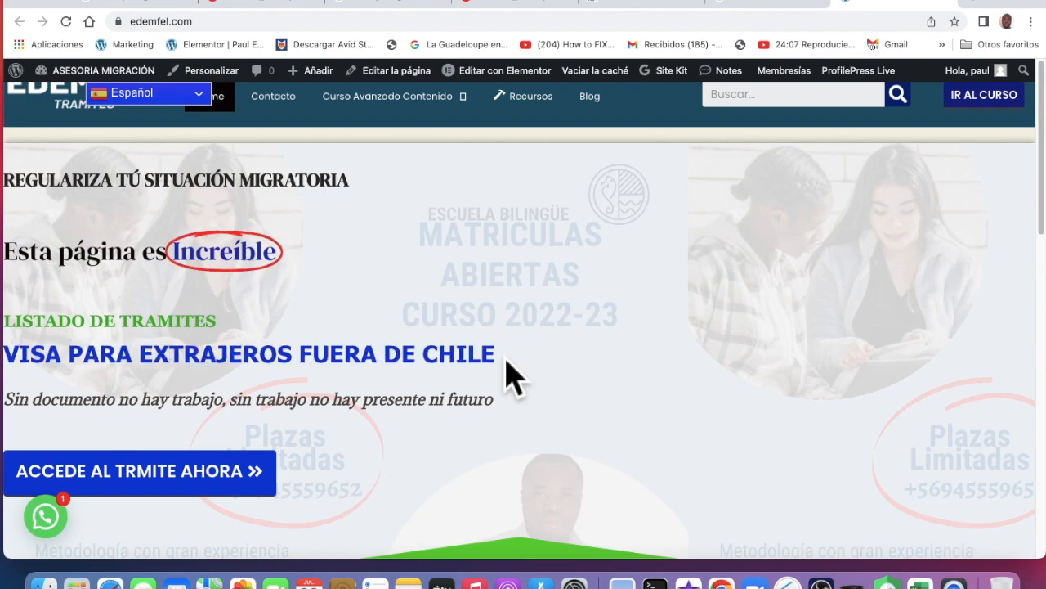
scroll(561, 327, down, 1)
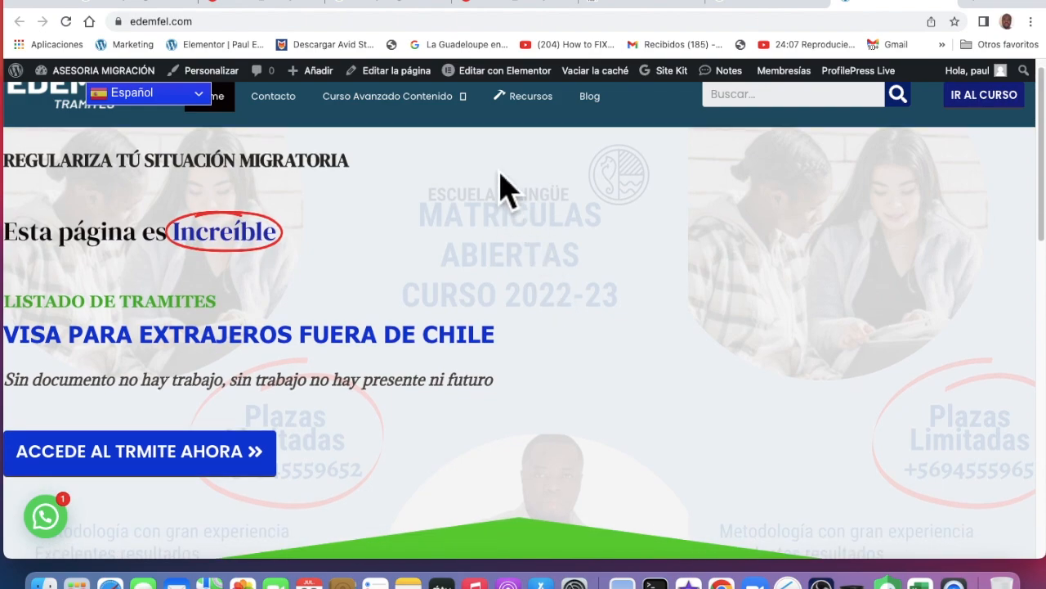
mouse_move(503, 81)
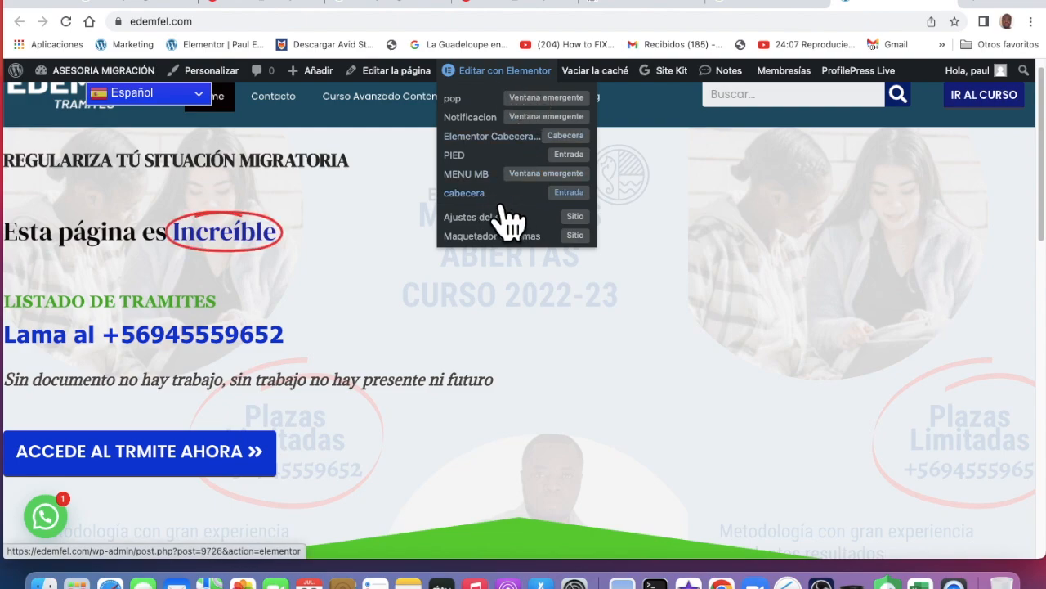
Open the footer template (post 7799) in the Elementor editor, then start a new browser tab
click(496, 171)
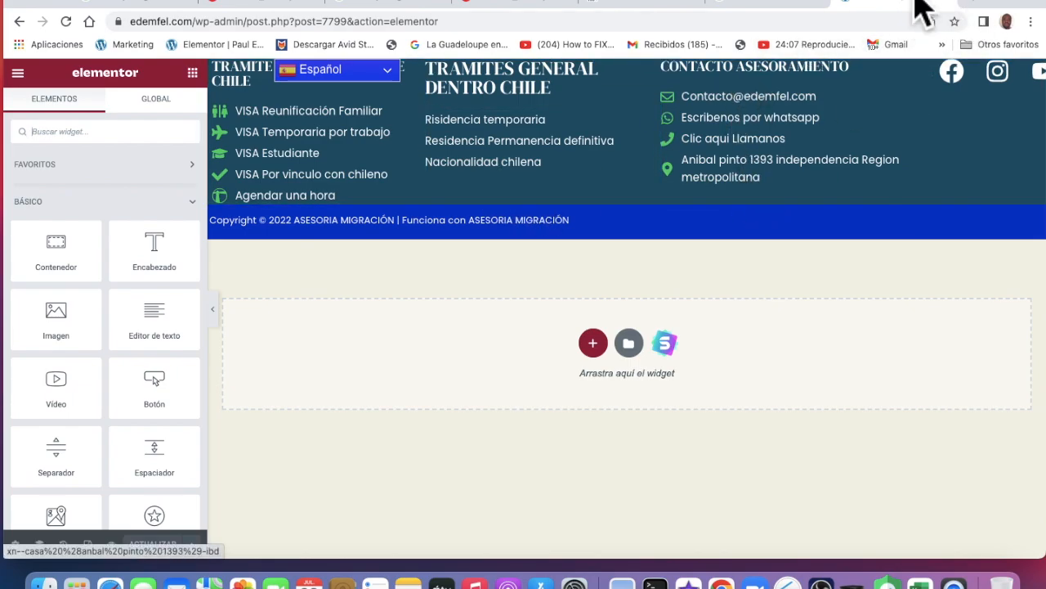
click(983, 5)
Reopen the edemfel.com homepage from Google, close the welcome popup, and check the live footer
click(491, 291)
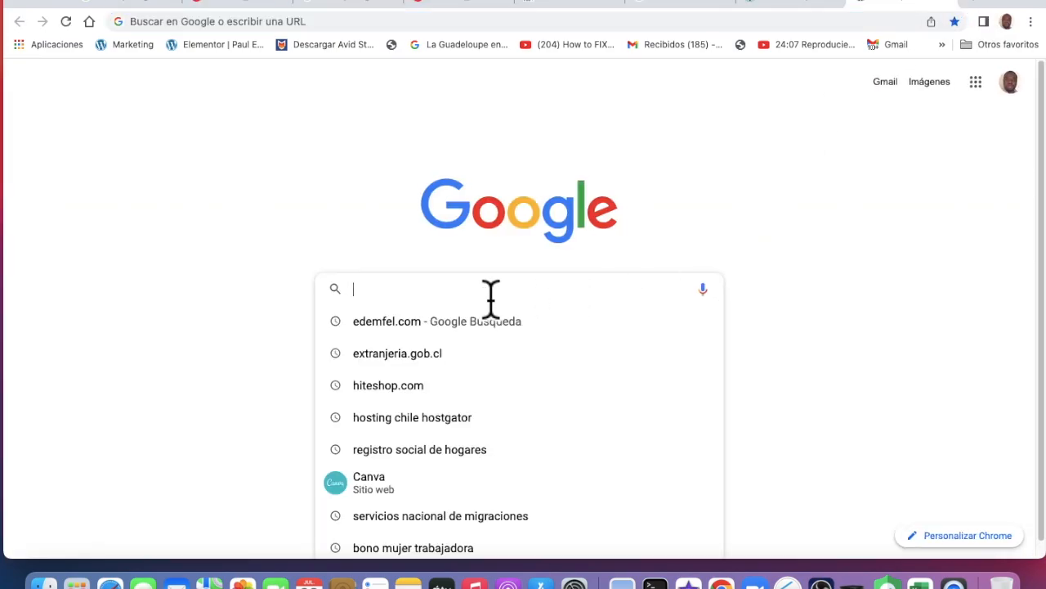
click(400, 334)
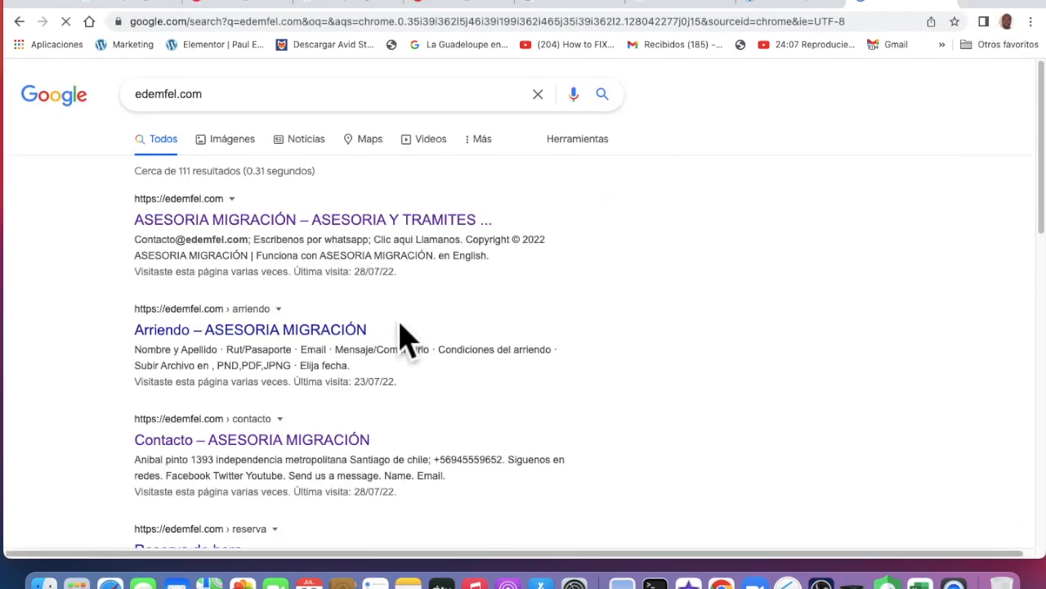
click(329, 229)
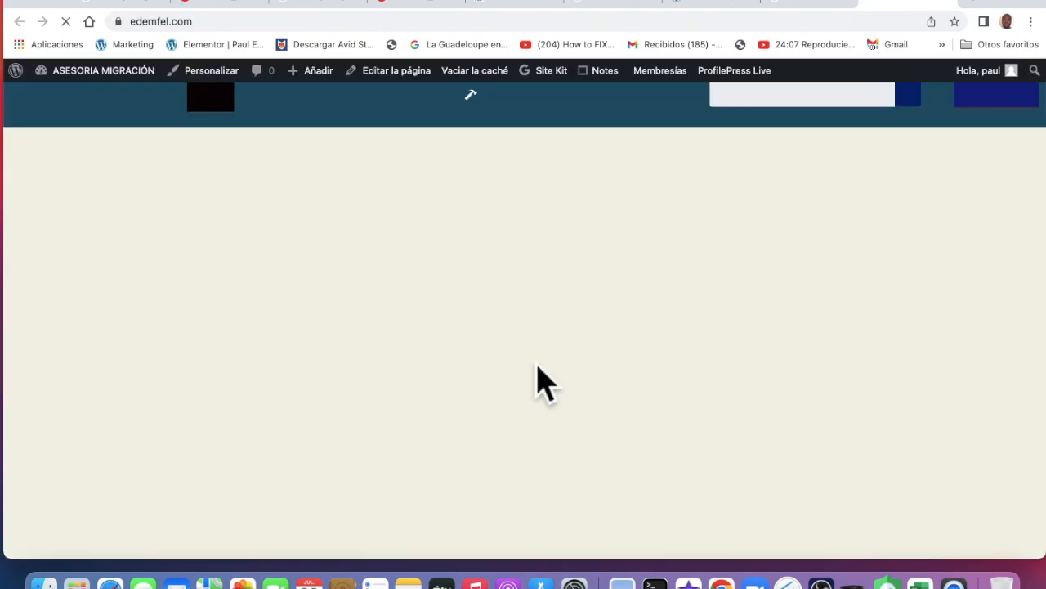
scroll(546, 382, down, 15)
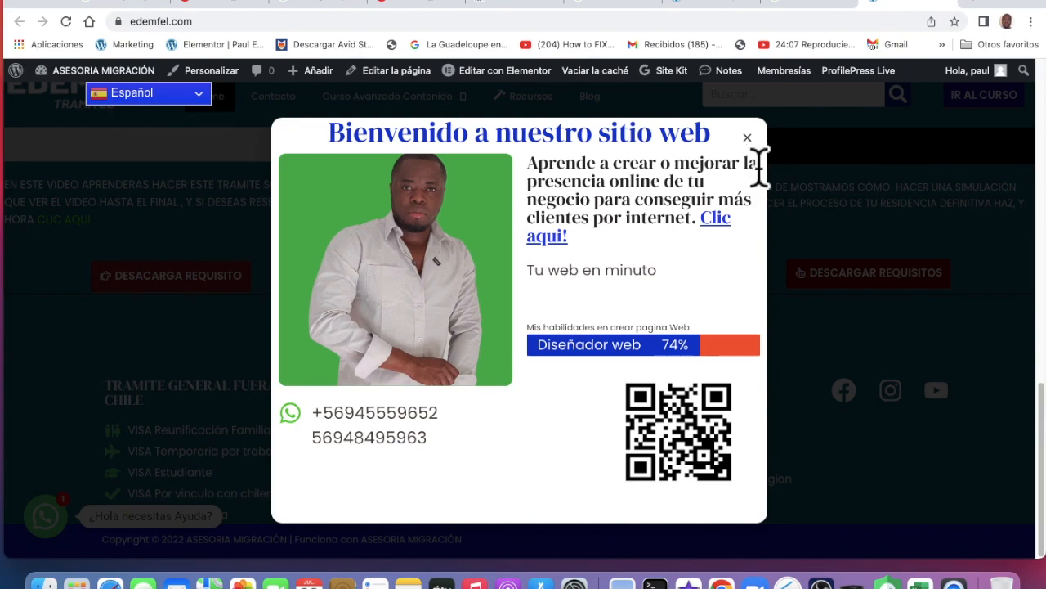
click(775, 175)
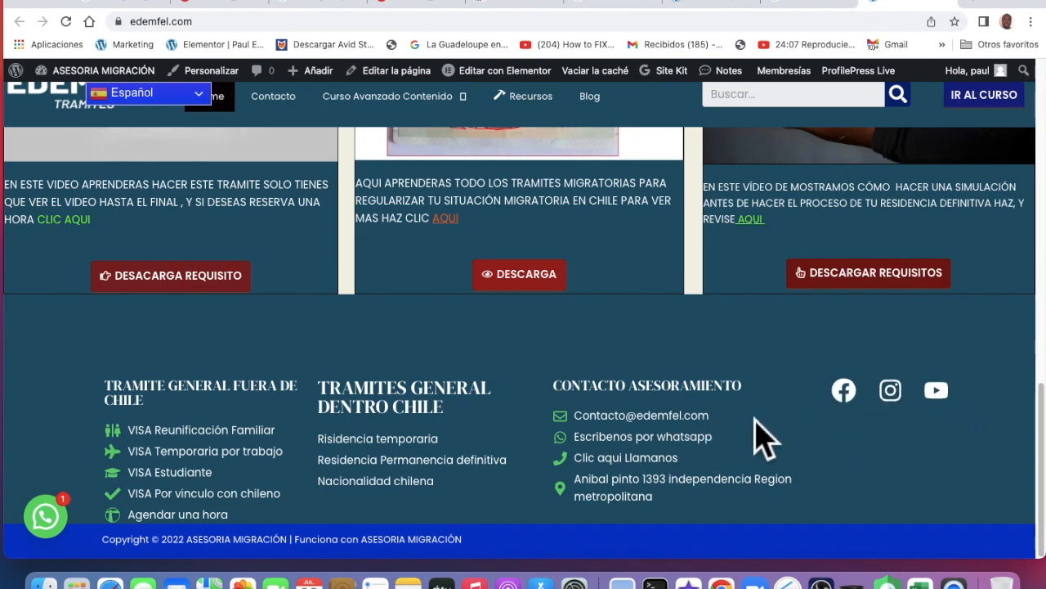
scroll(491, 439, up, 20)
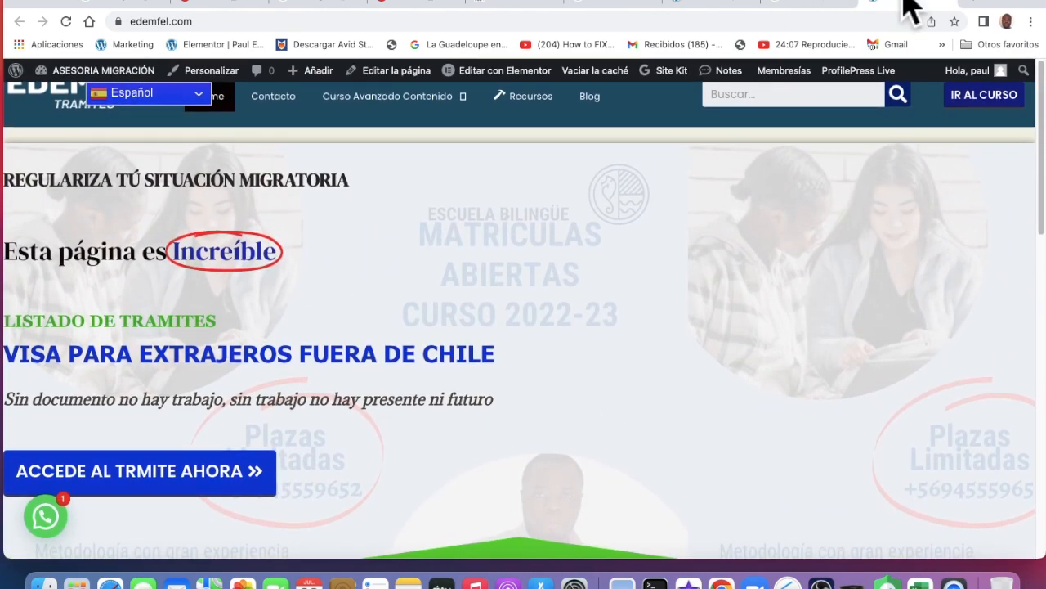
click(834, 6)
Add a new Elemento de lista item to the TRAMITES GENERAL DENTRO CHILE footer icon list
click(734, 7)
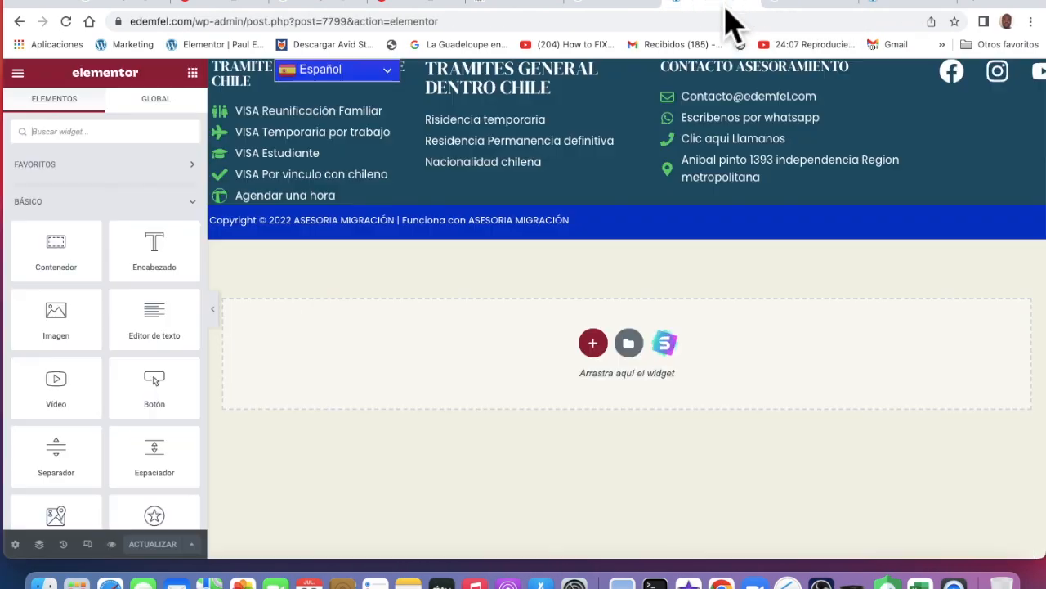
click(489, 151)
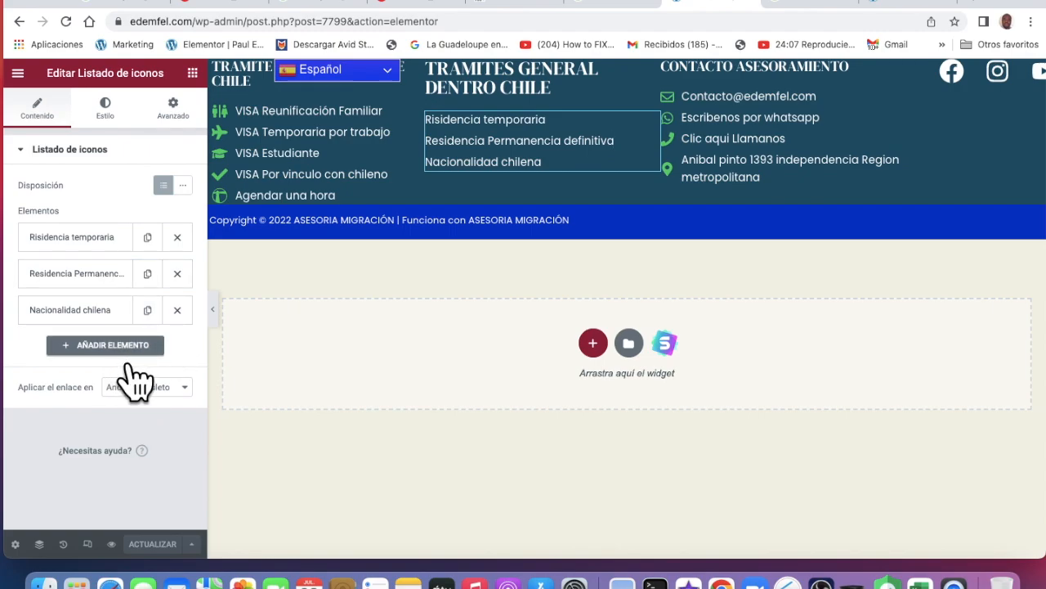
click(147, 348)
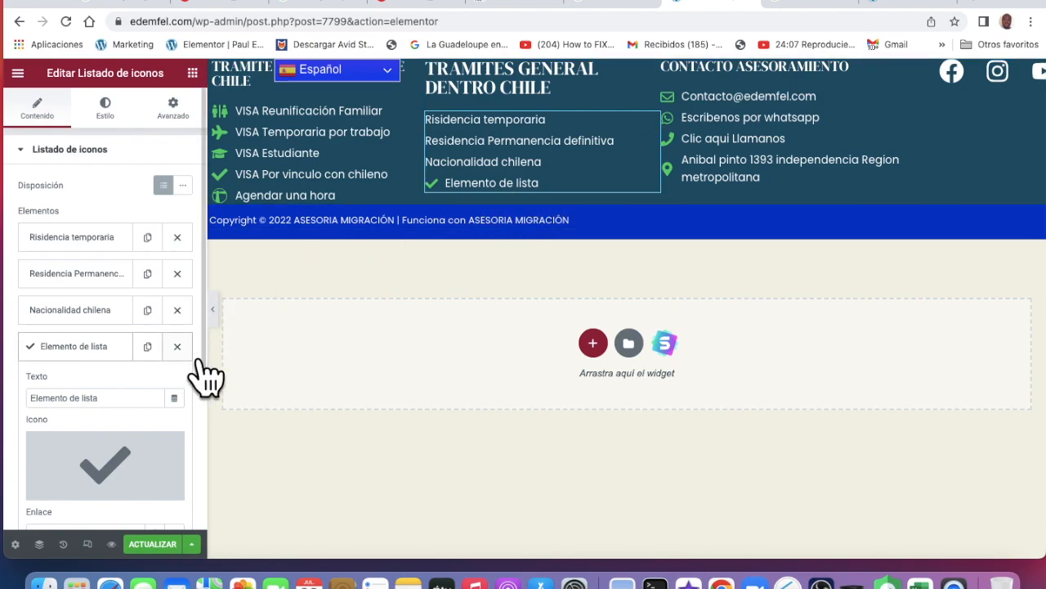
click(176, 346)
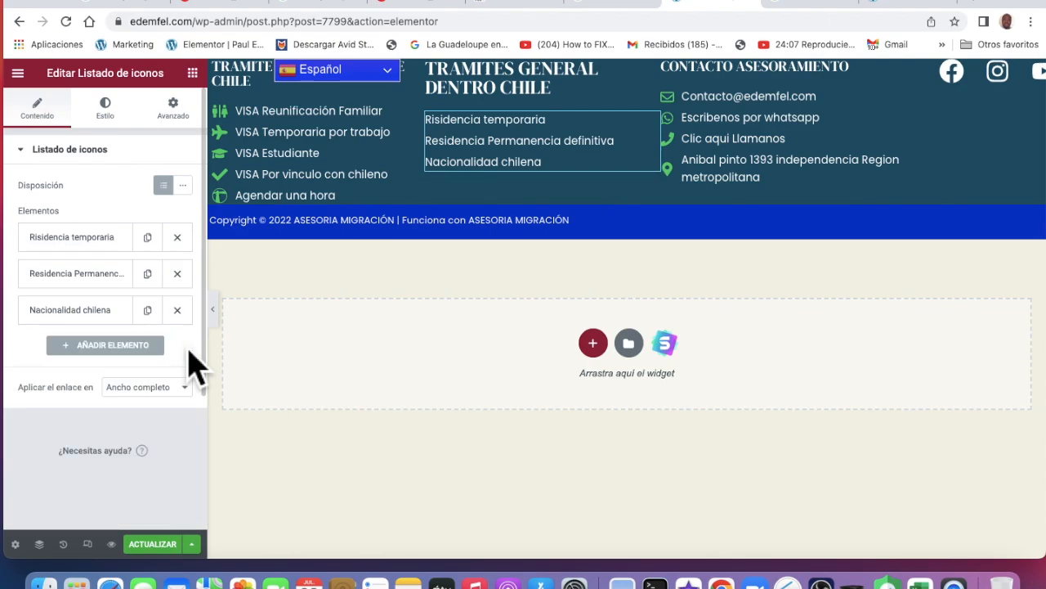
click(131, 348)
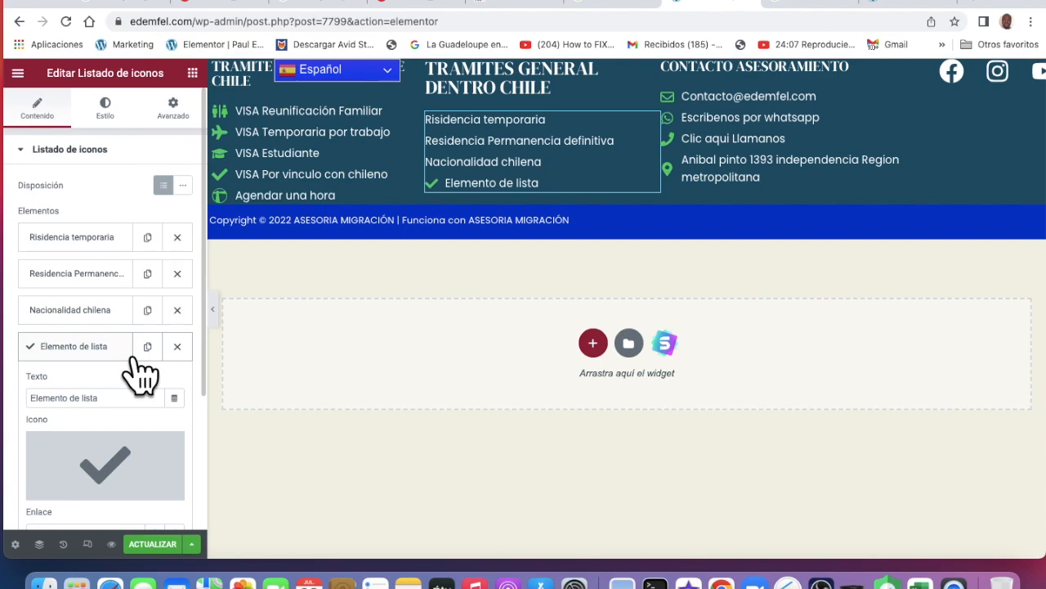
Replace the new item's Elemento de lista text with the contact phone number
scroll(140, 374, down, 2)
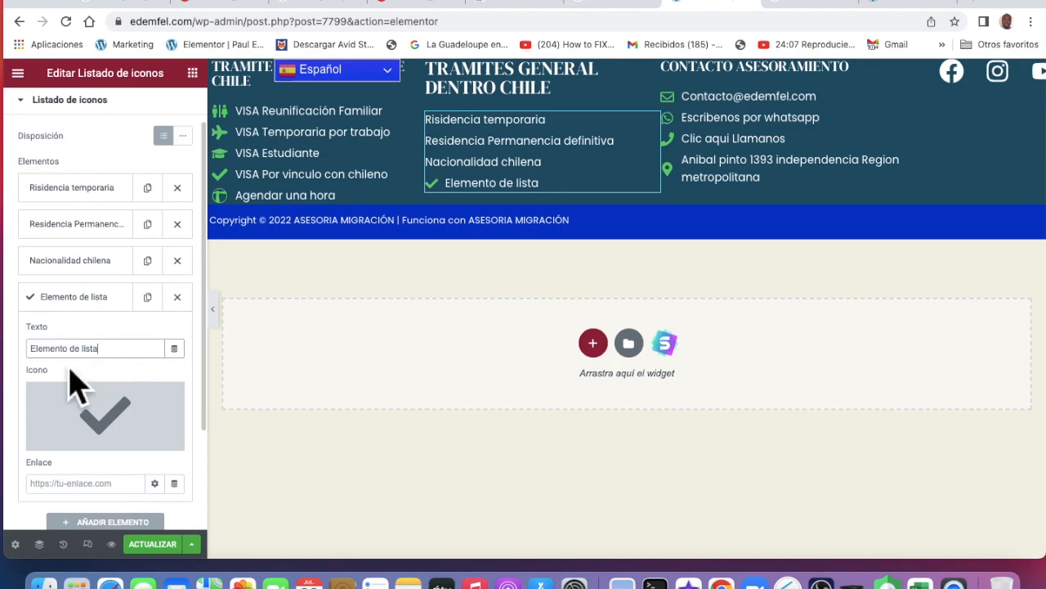
drag(116, 367, 24, 353)
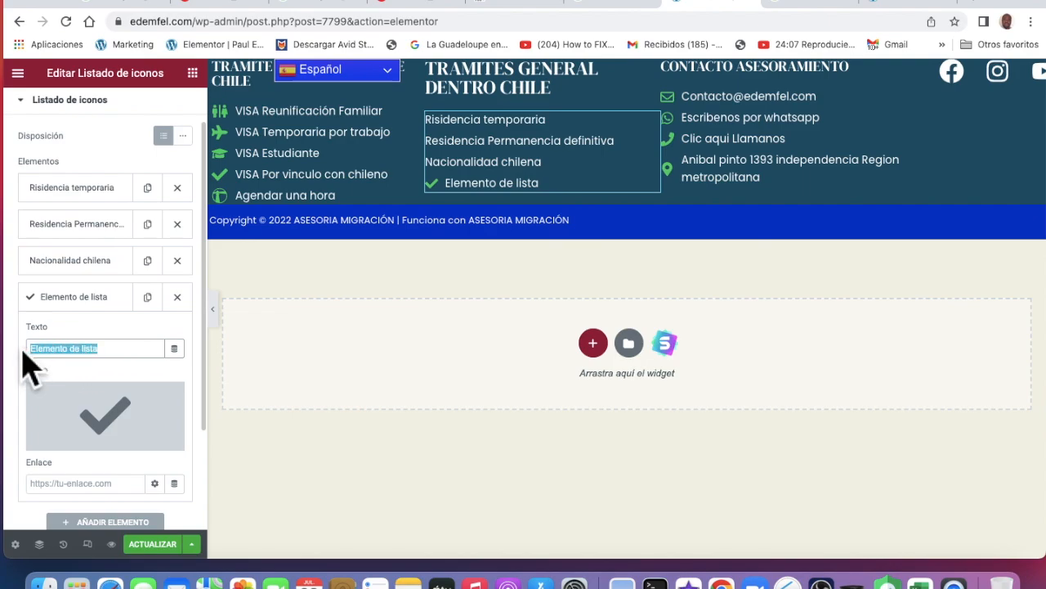
key(BackSpace)
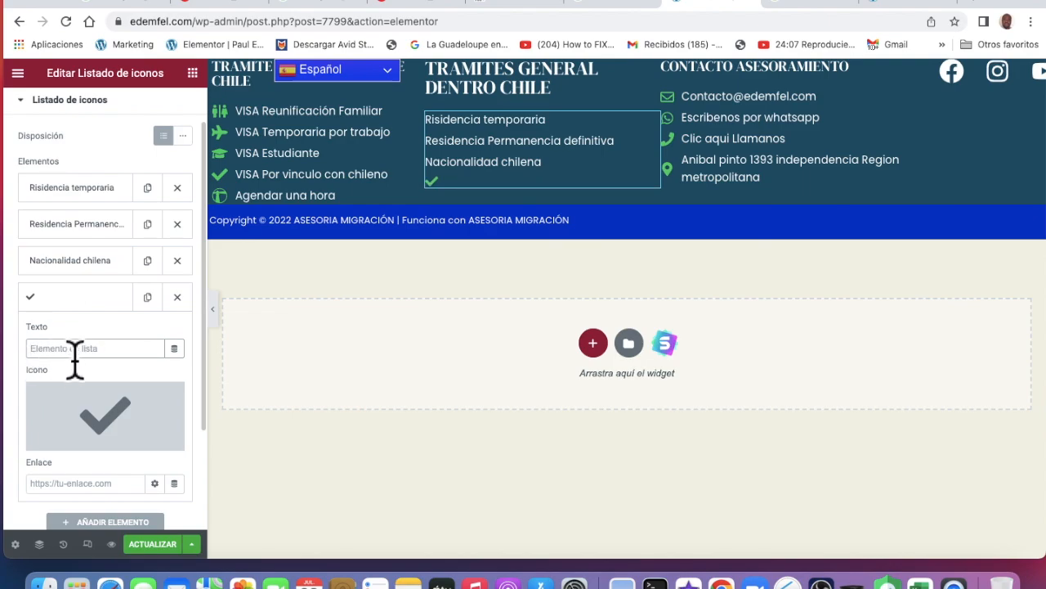
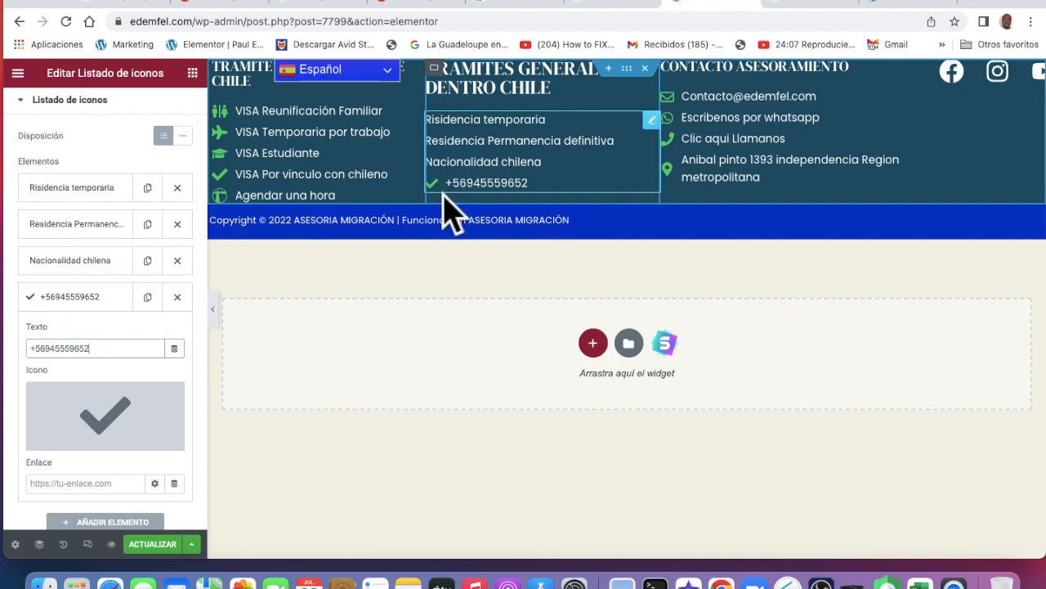
Swap the phone item's check icon for the Phone icon from the icon library
mouse_move(143, 408)
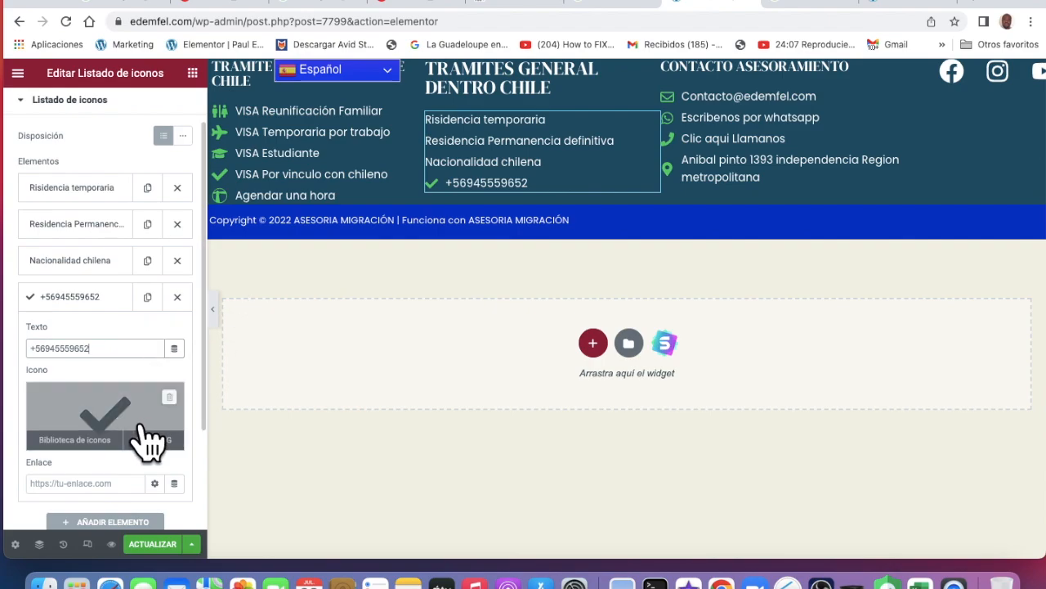
click(140, 427)
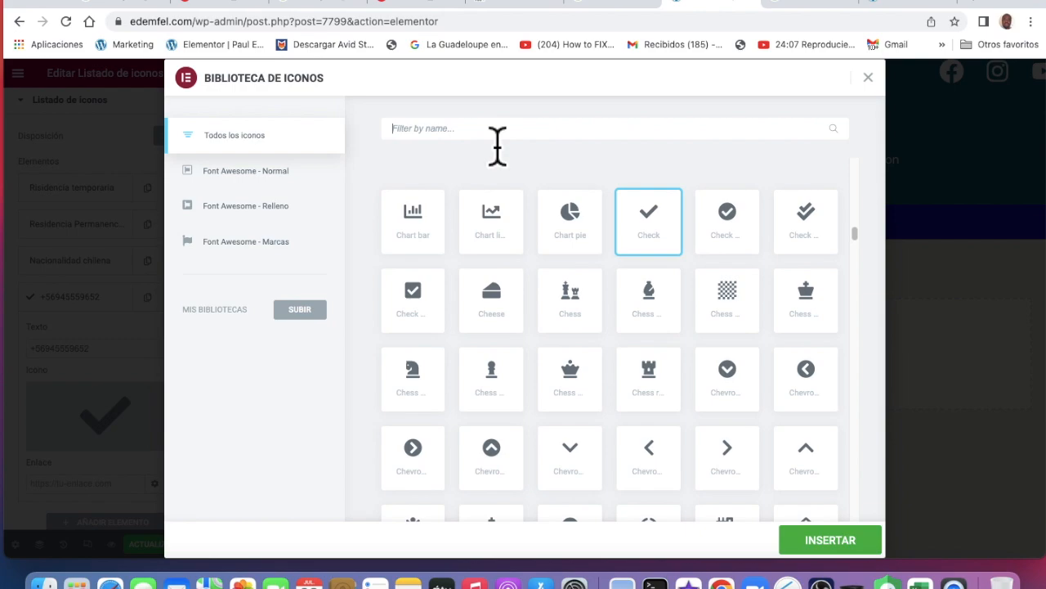
text(te)
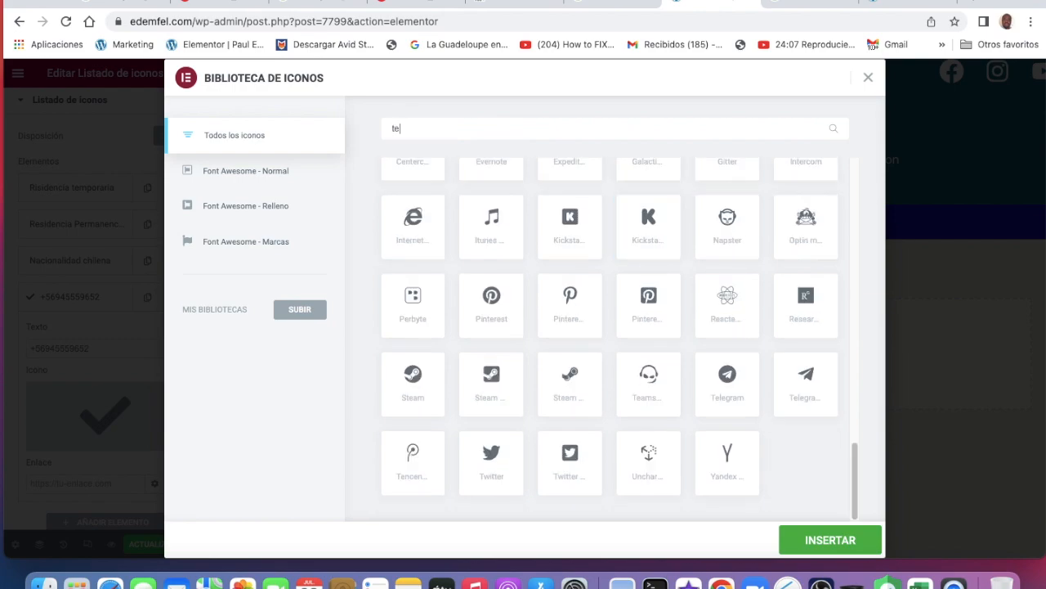
text(lep)
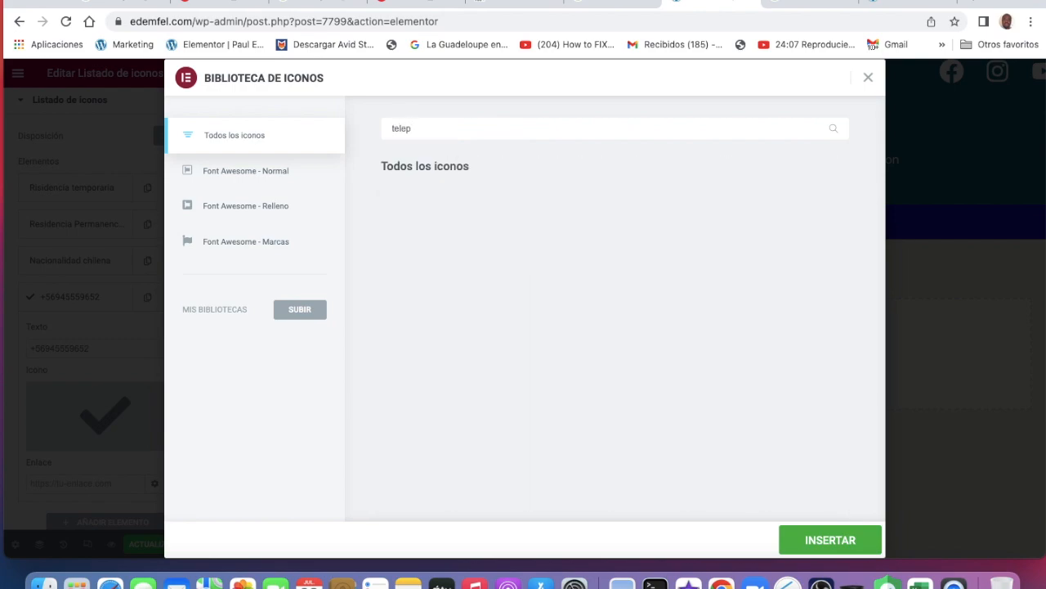
key(BackSpace)
key(BackSpace)
key(BackSpace)
key(BackSpace)
key(BackSpace)
text(phon)
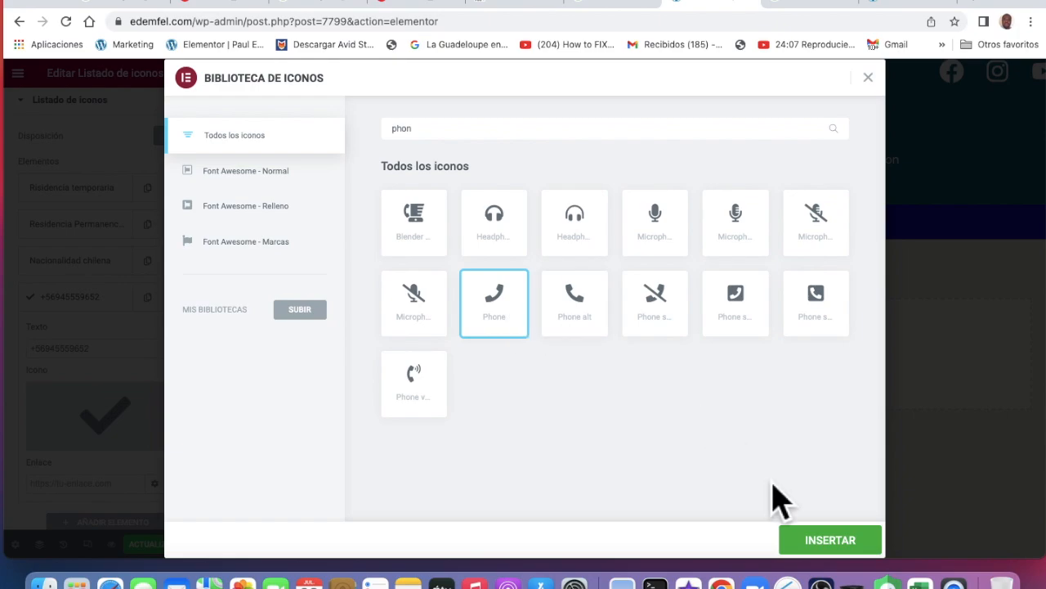
click(846, 554)
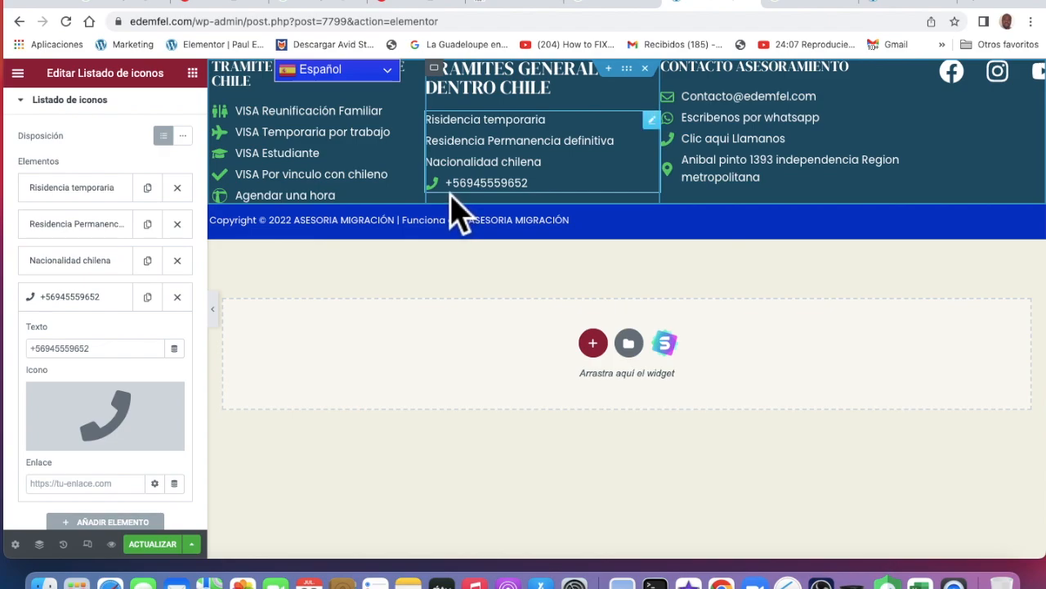
Save the footer template with ACTUALIZAR and switch to the live edemfel.com tab
click(174, 549)
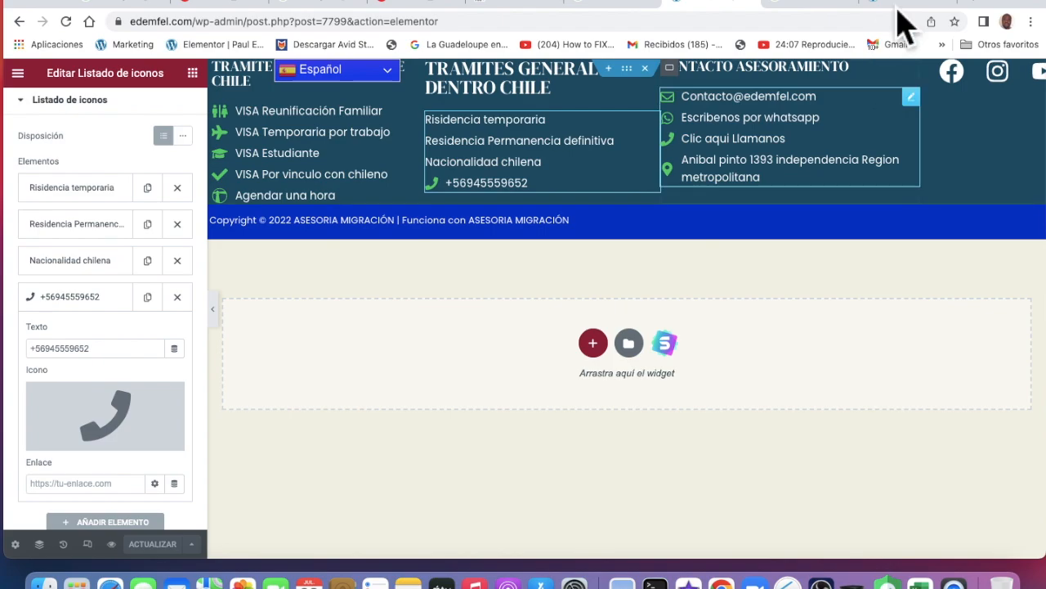
click(907, 5)
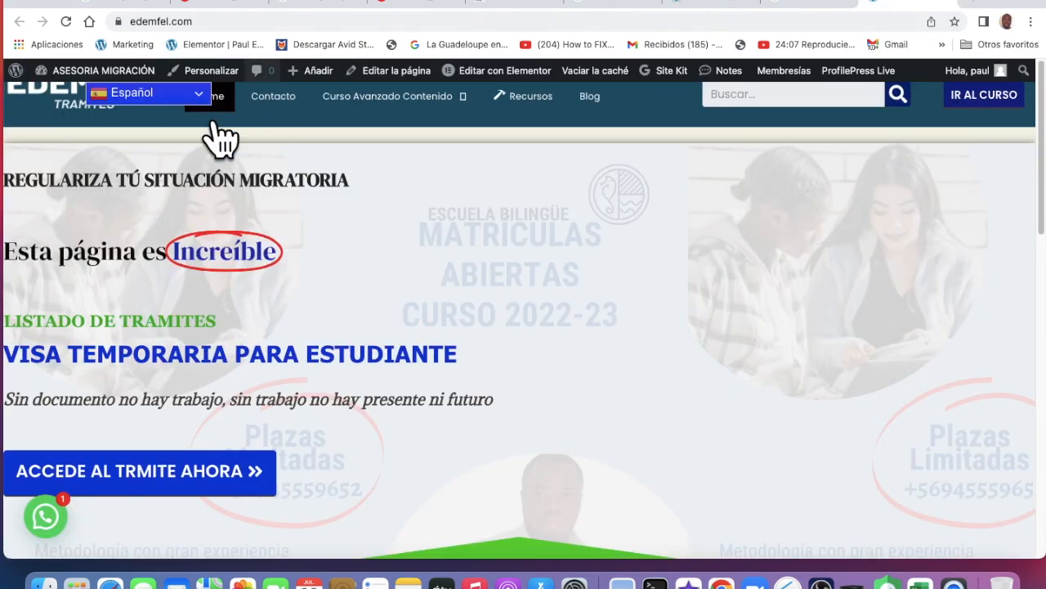
Reload the live homepage, close the popup, and confirm the footer's new phone line
click(74, 26)
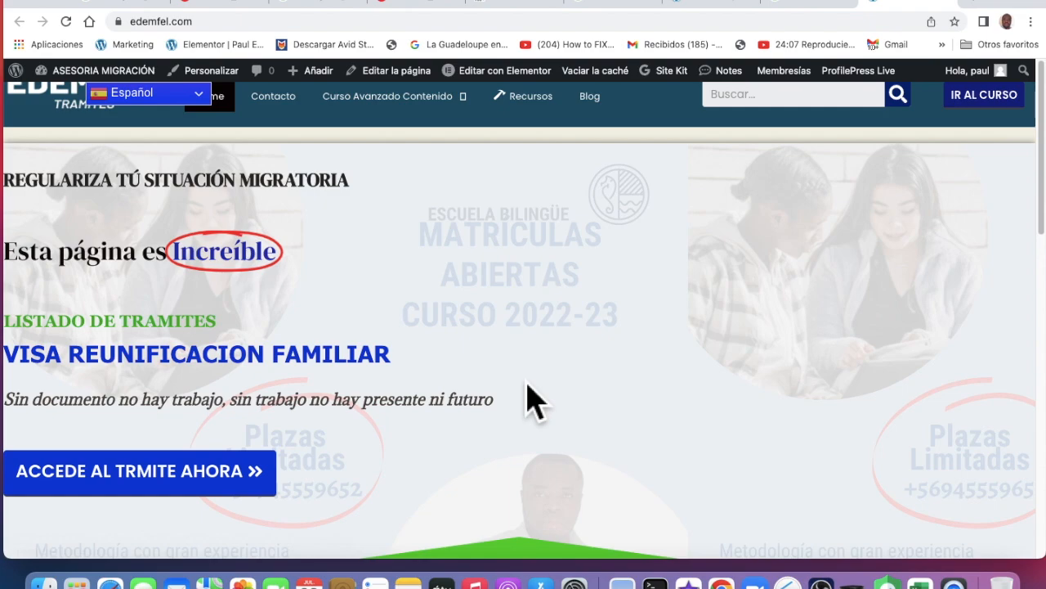
scroll(528, 401, down, 3)
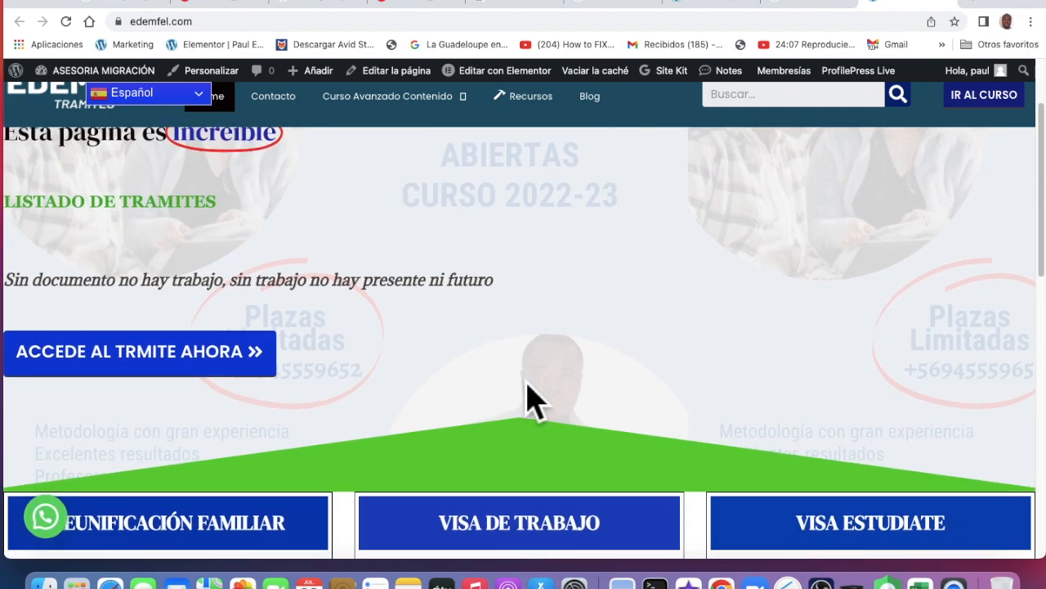
scroll(527, 401, down, 5)
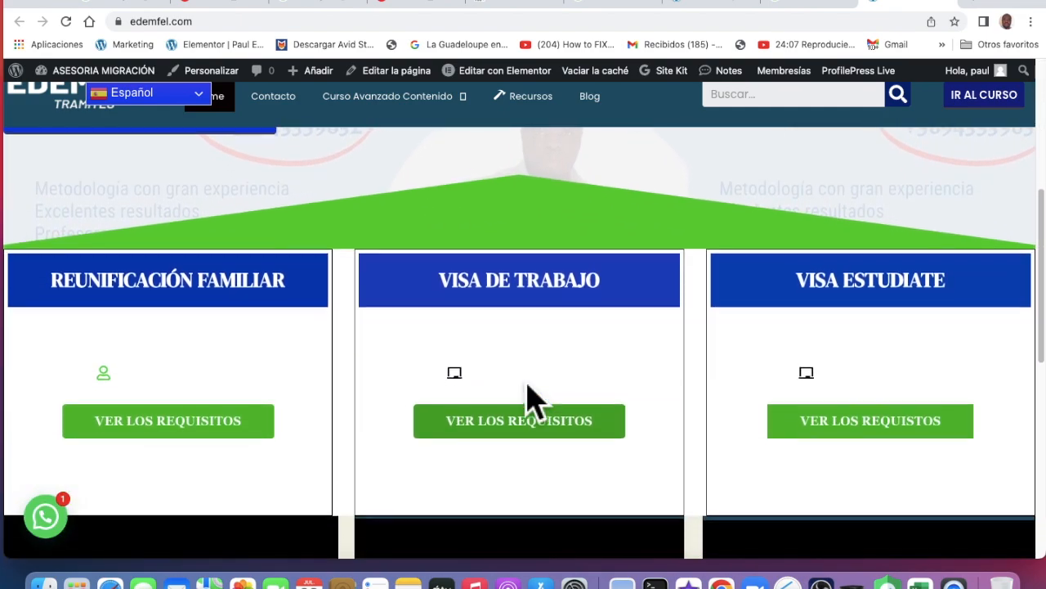
scroll(536, 401, down, 2)
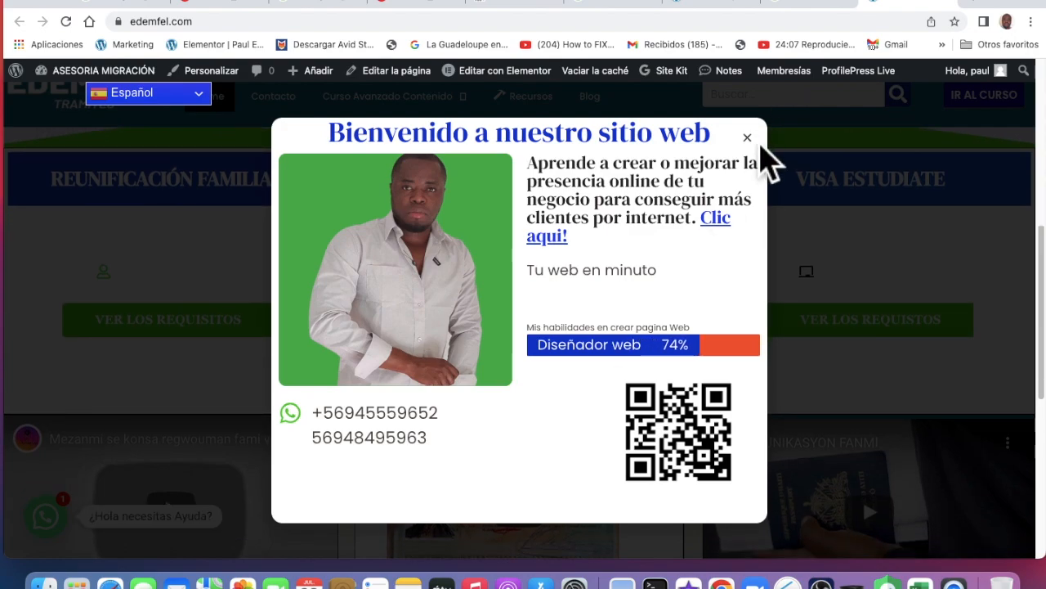
click(768, 155)
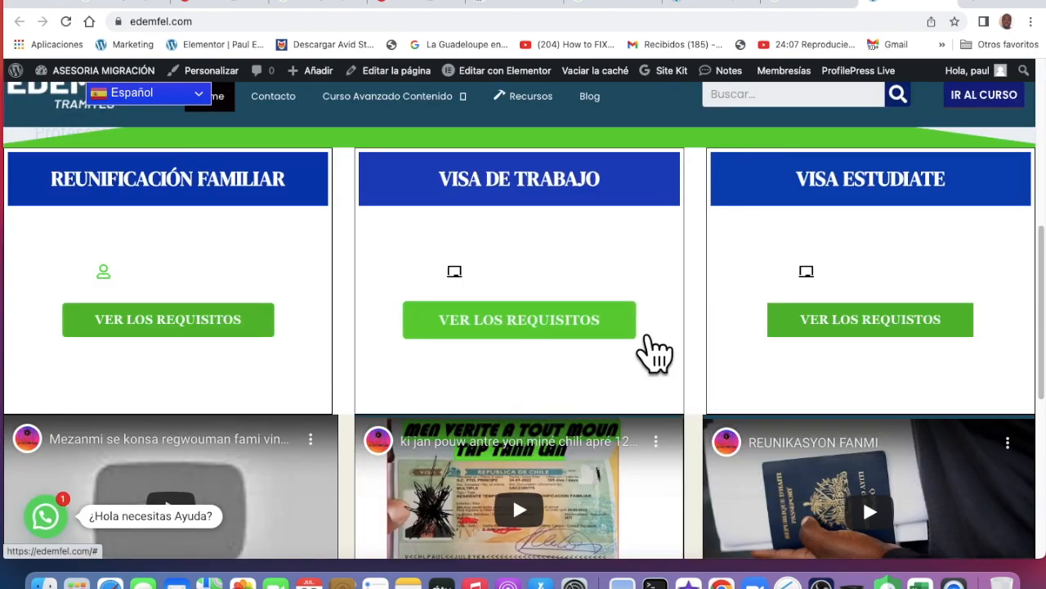
scroll(645, 351, down, 6)
scroll(651, 347, down, 5)
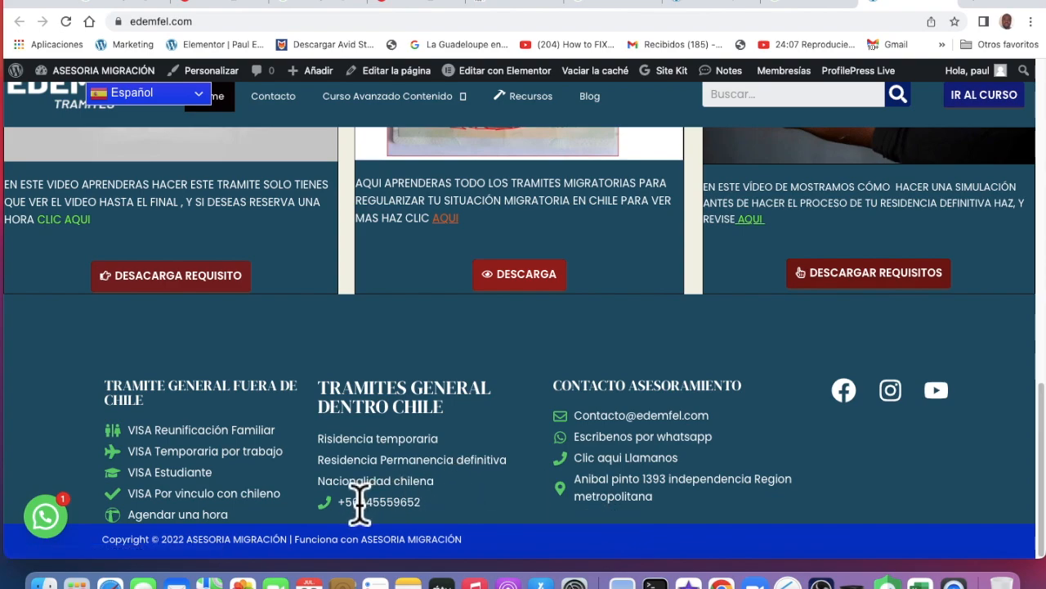
click(713, 5)
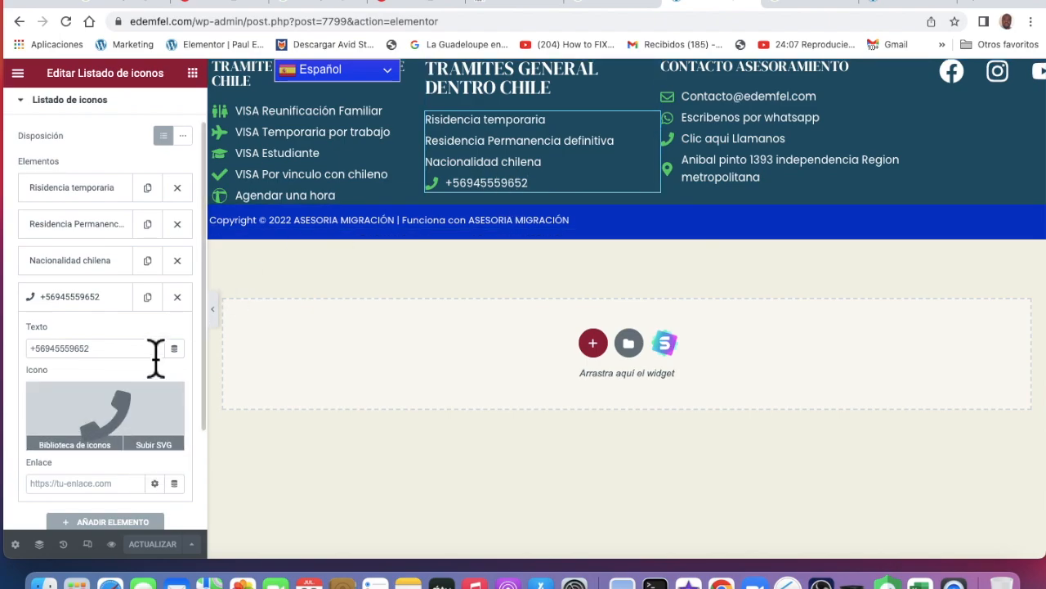
Delete the phone item from TRAMITES GENERAL DENTRO CHILE, save, and select the CONTACTO ASESORAMIENTO list
click(179, 300)
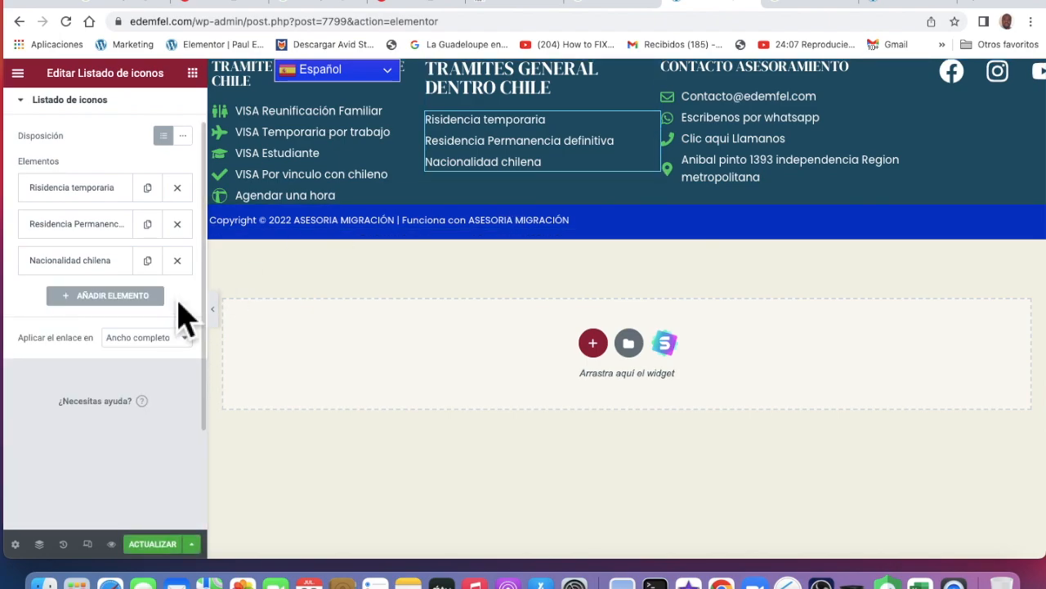
click(168, 548)
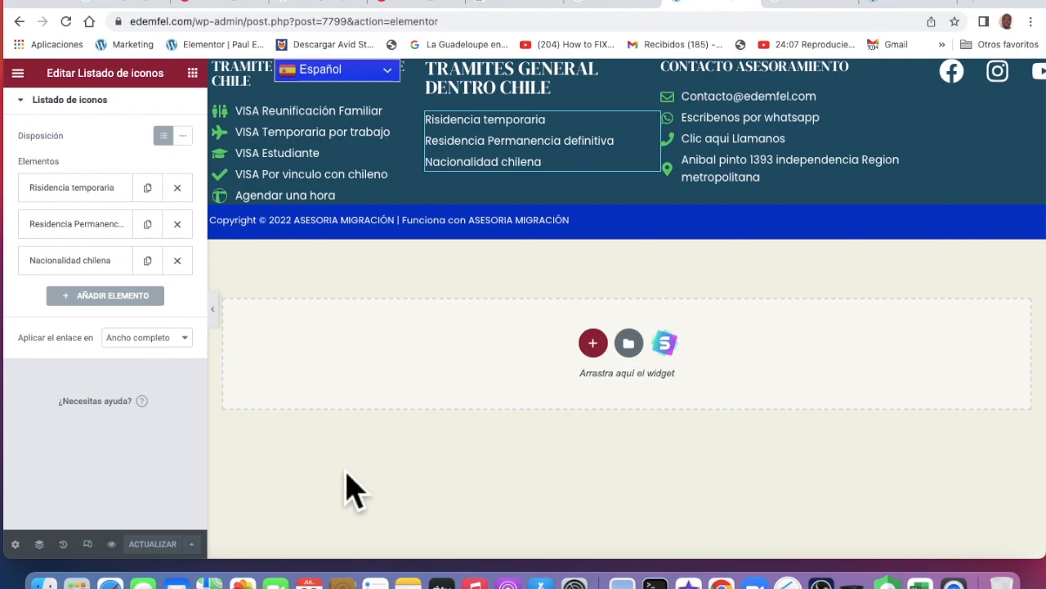
click(736, 189)
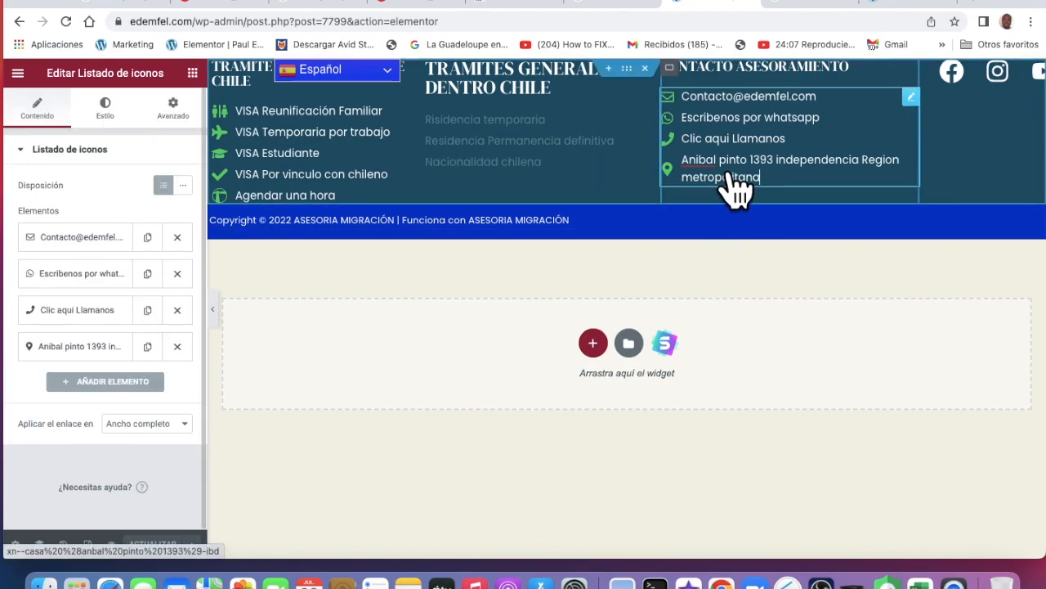
Add a fifth item to the CONTACTO ASESORAMIENTO list and clear its default Texto placeholder
click(130, 382)
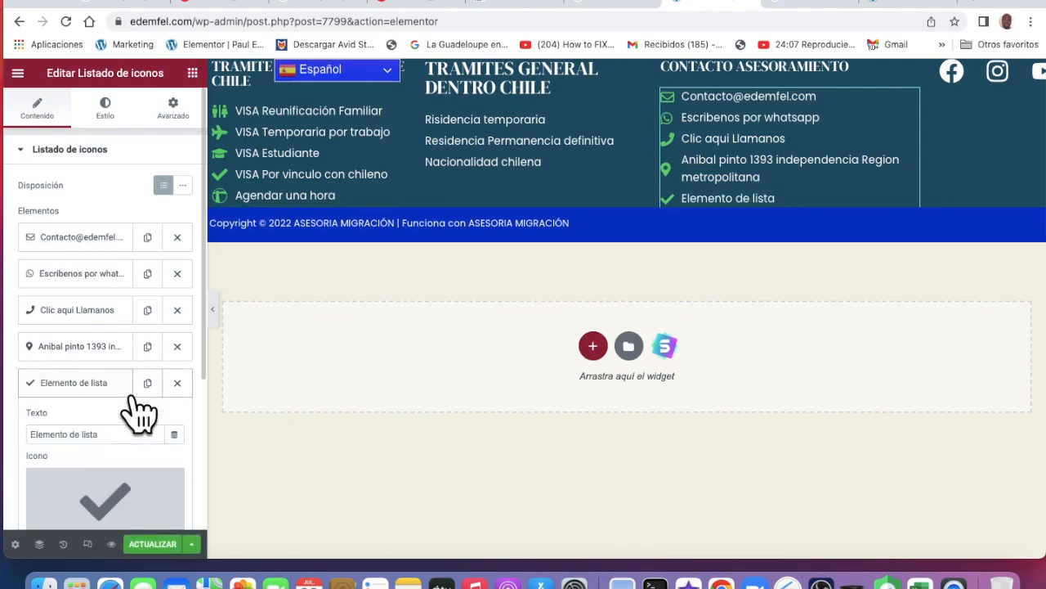
scroll(130, 401, down, 3)
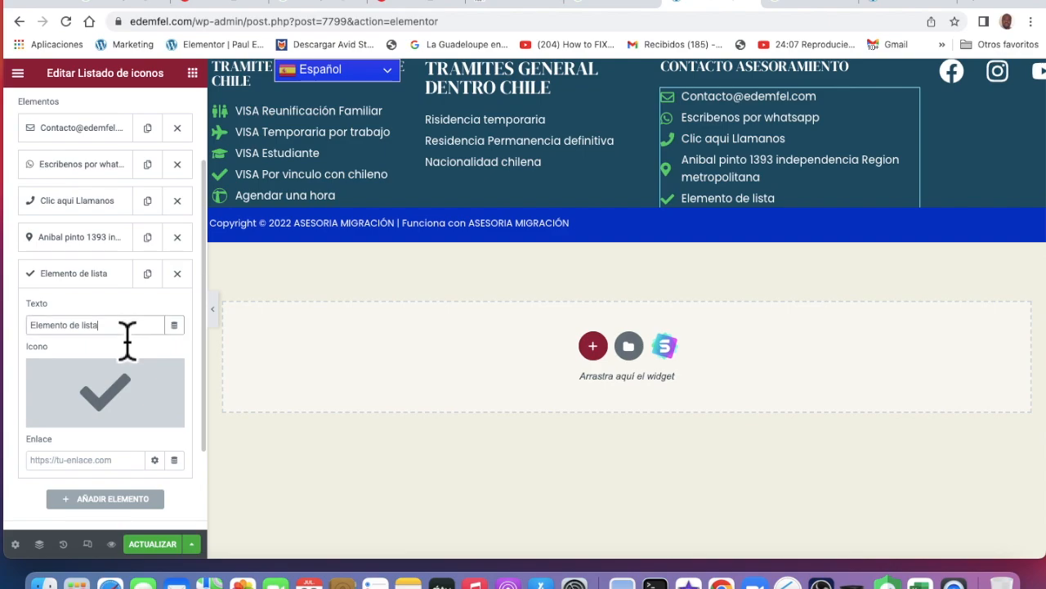
drag(97, 336, 42, 332)
key(BackSpace)
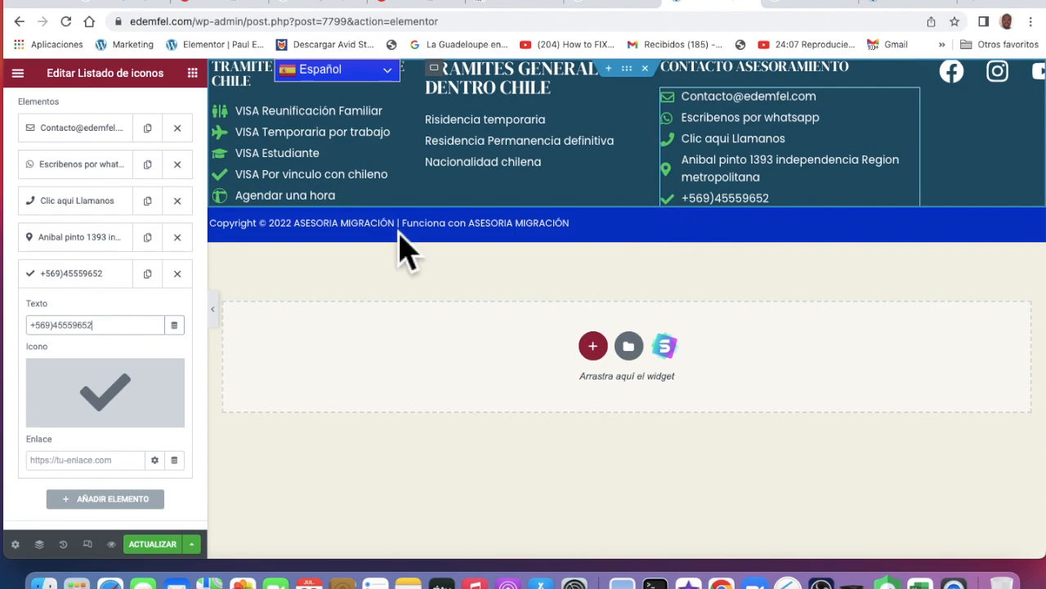
Give the new contact phone entry a phone icon from the icon library
click(141, 396)
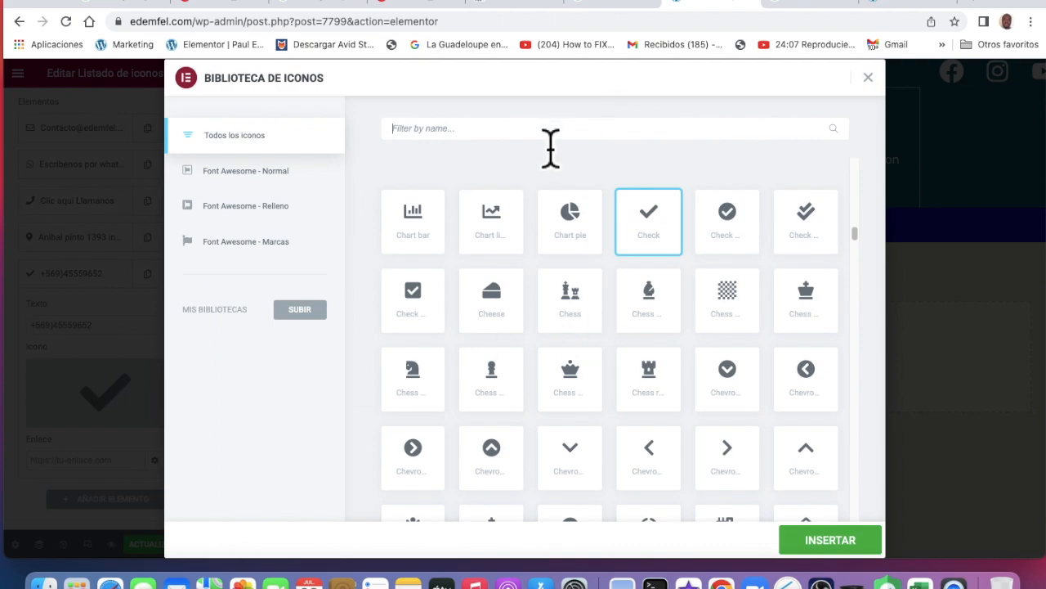
text(pho)
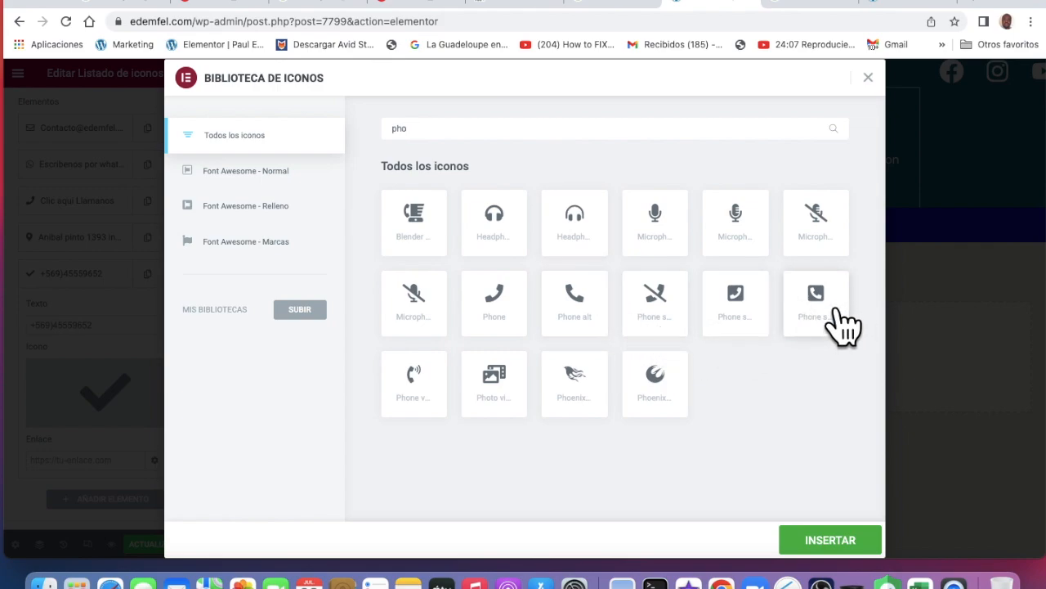
click(848, 547)
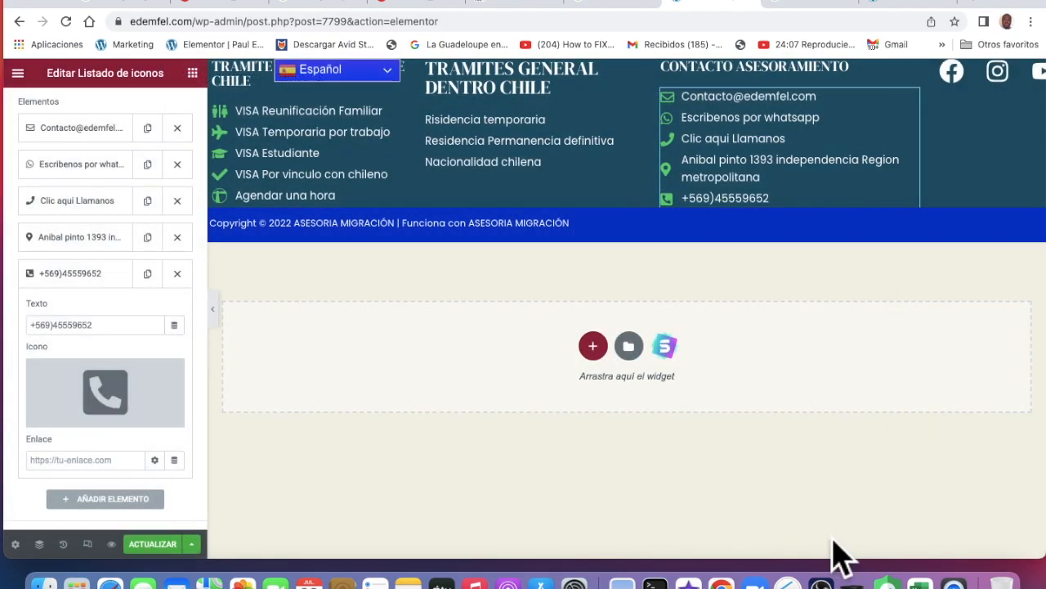
click(173, 370)
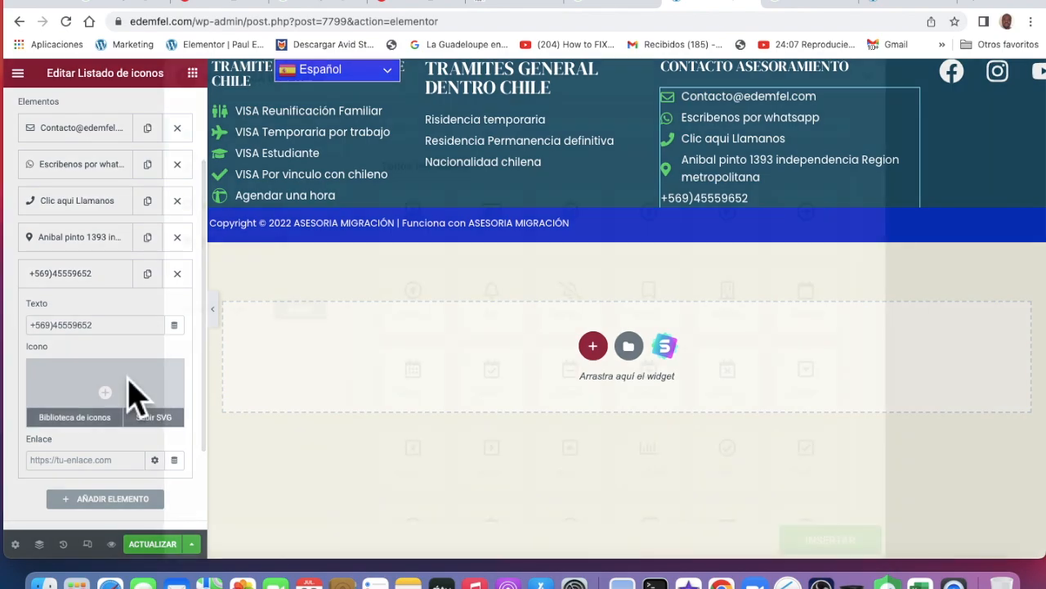
click(136, 398)
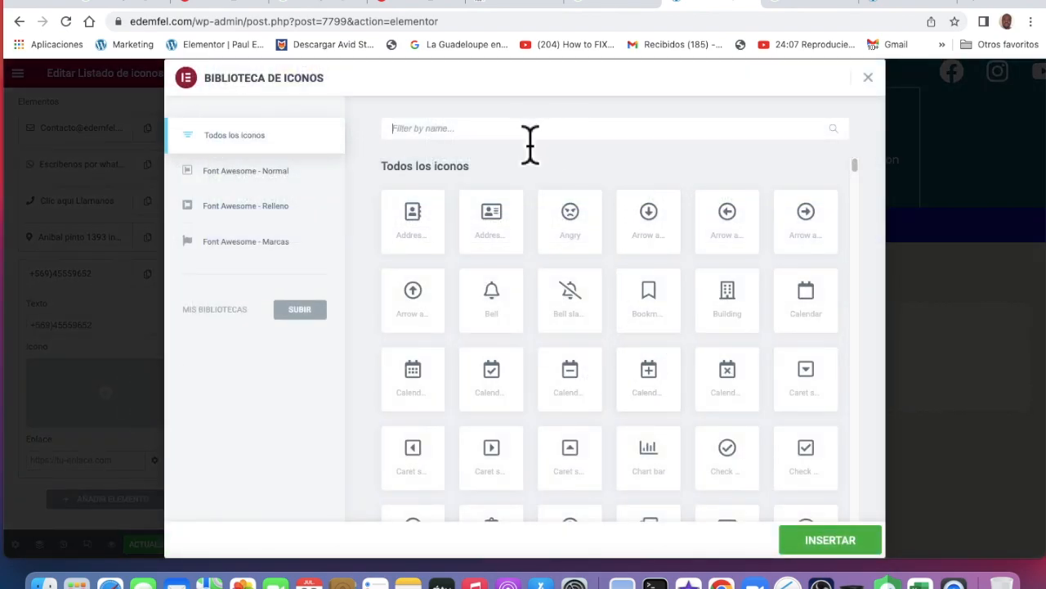
text(p)
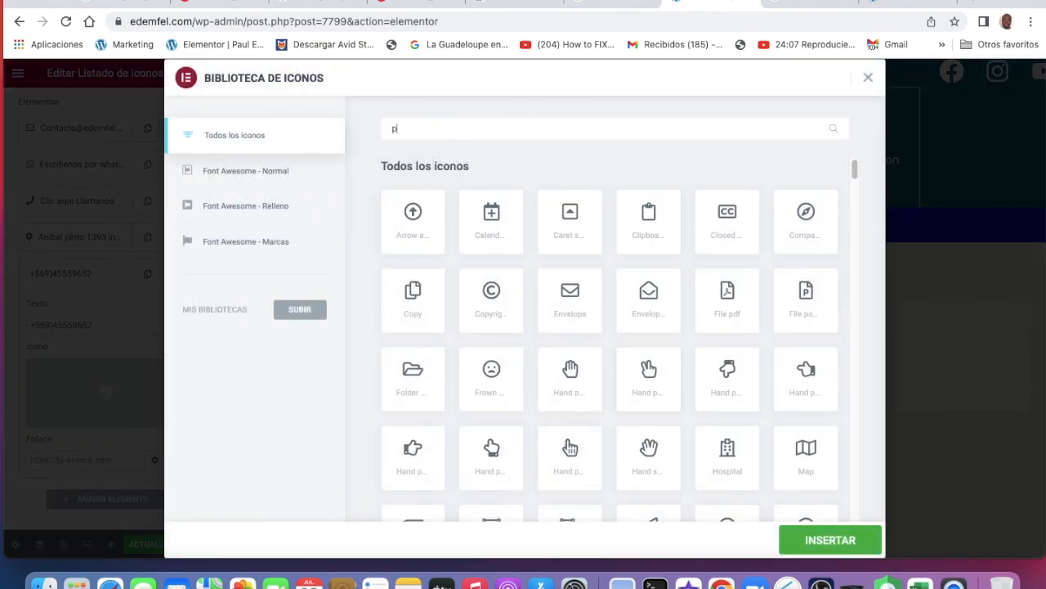
text(h)
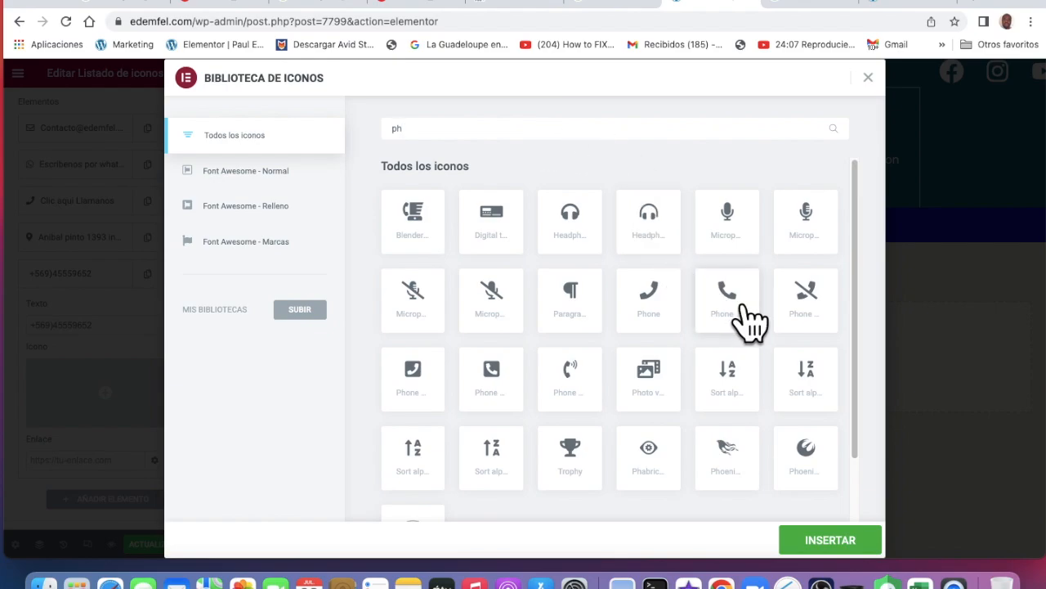
click(850, 541)
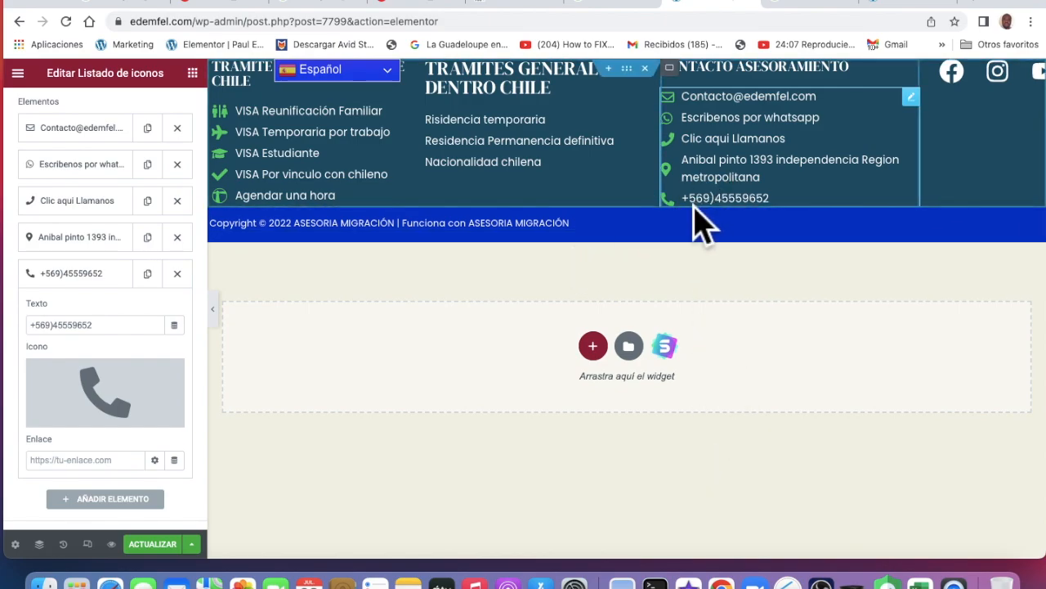
Save the page with ACTUALIZAR and switch to the live site tab
scroll(199, 428, down, 1)
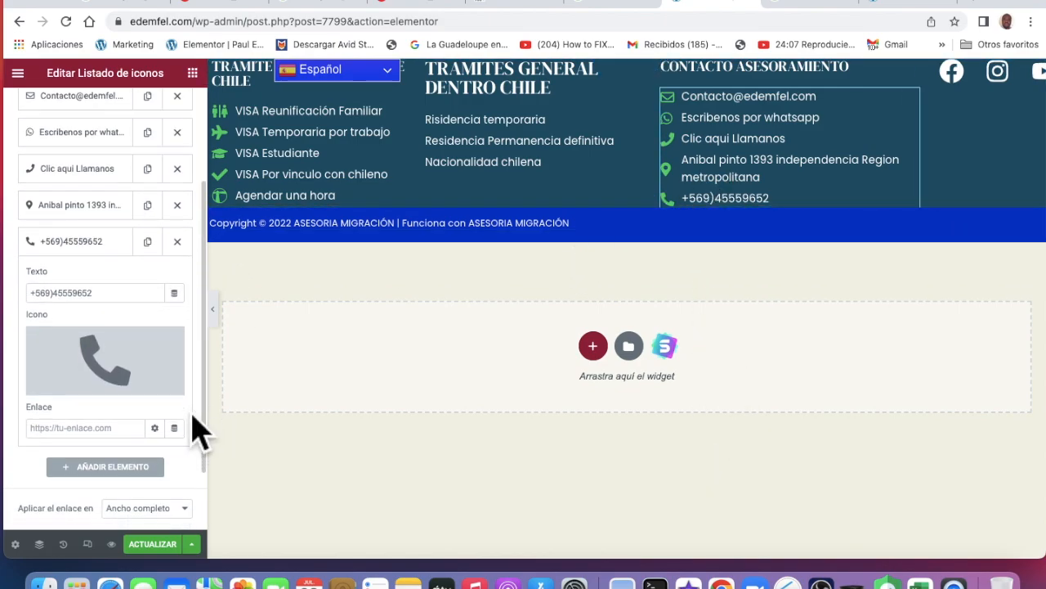
click(163, 546)
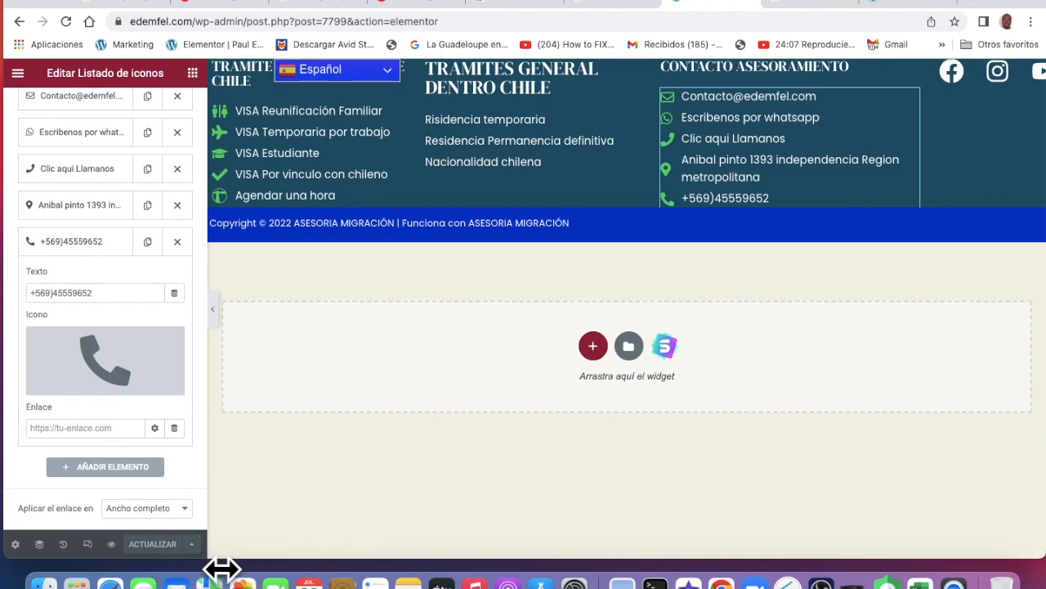
click(910, 7)
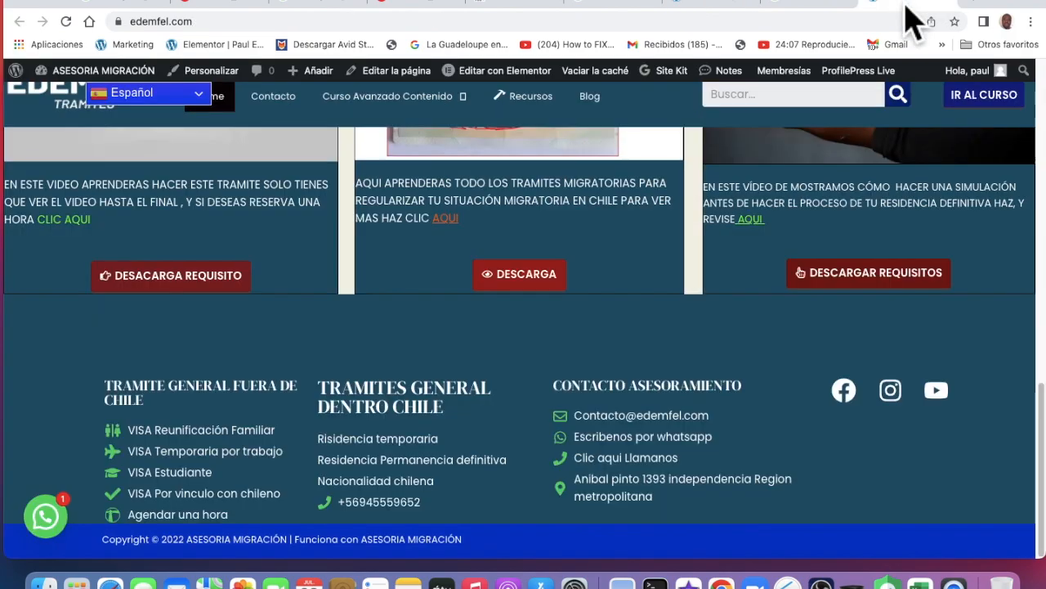
Reload the live edemfel.com homepage and dismiss the welcome popup
click(67, 21)
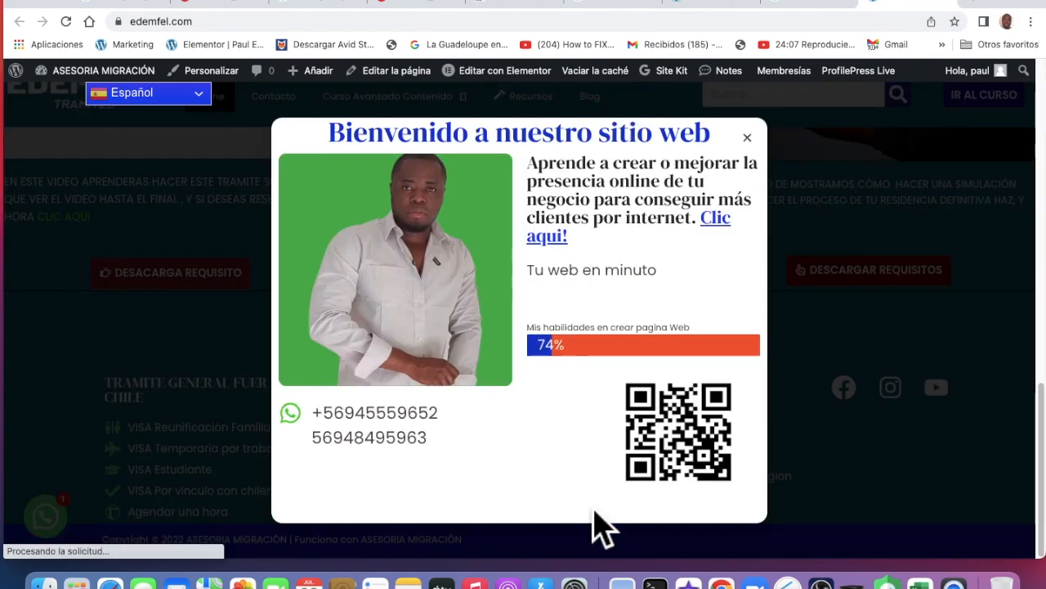
click(747, 137)
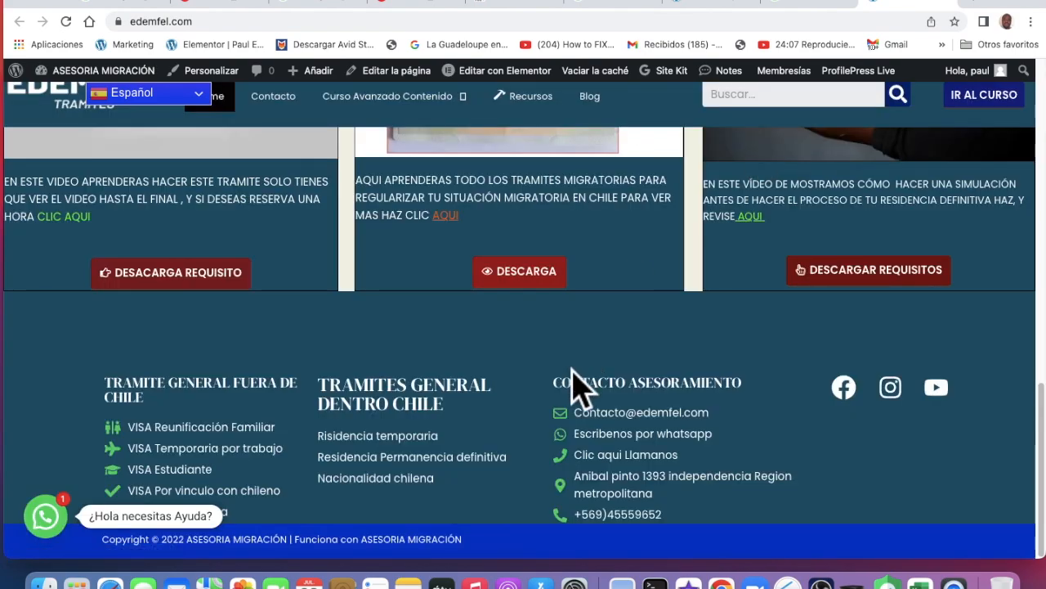
scroll(576, 384, up, 10)
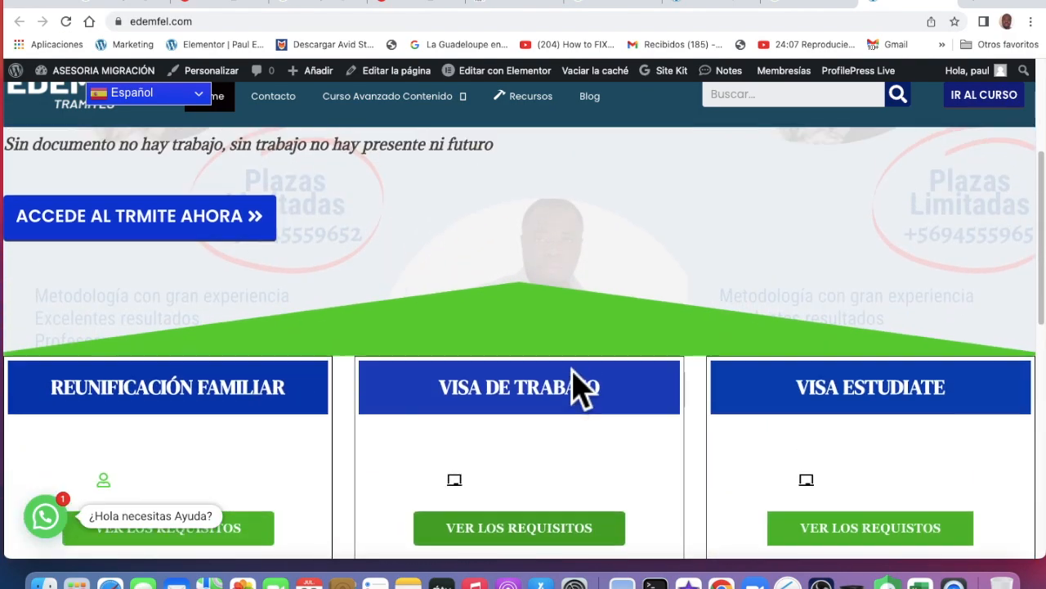
scroll(573, 384, up, 3)
scroll(573, 384, down, 6)
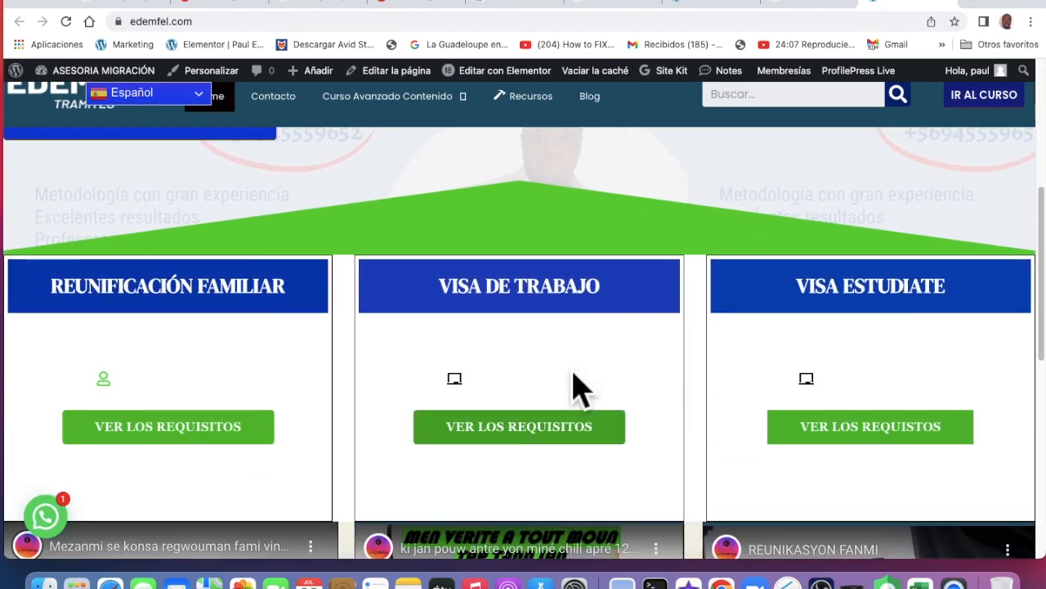
scroll(594, 396, down, 5)
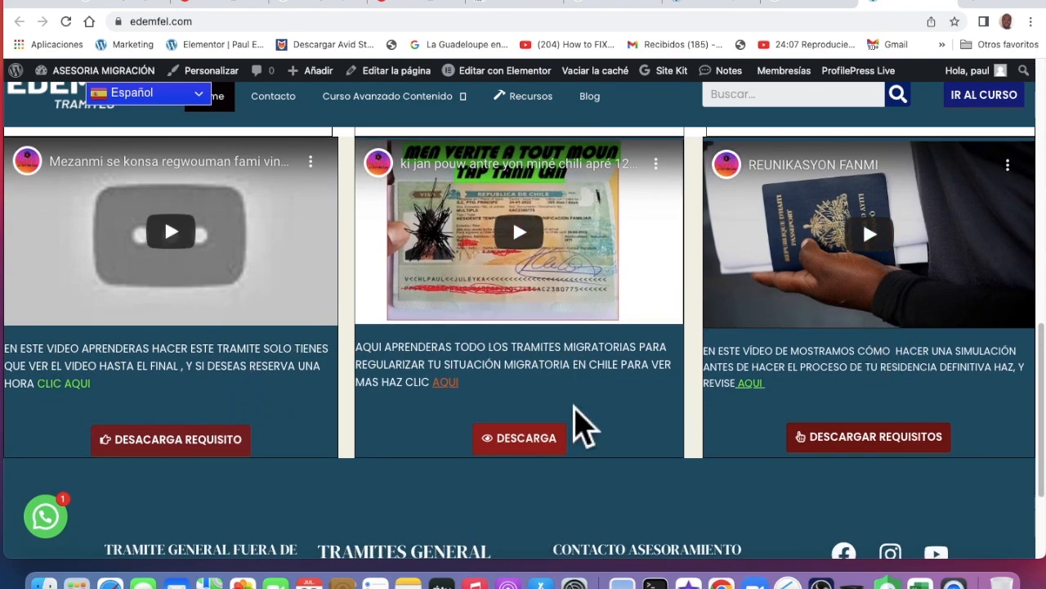
scroll(582, 421, down, 3)
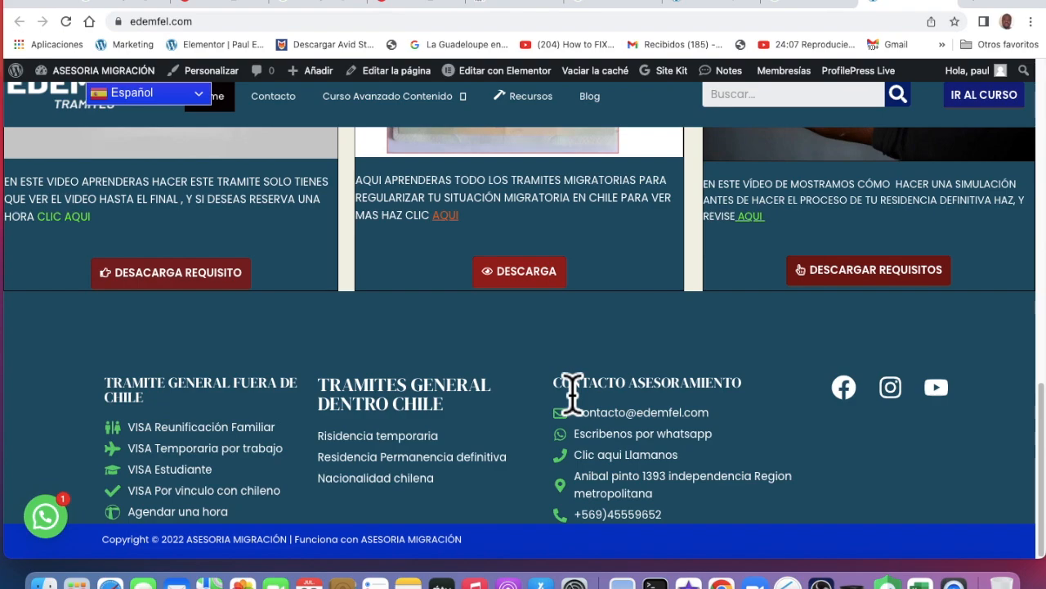
Scroll through the page to check the footer contact list, then choose Editar con Elementor
scroll(572, 392, up, 8)
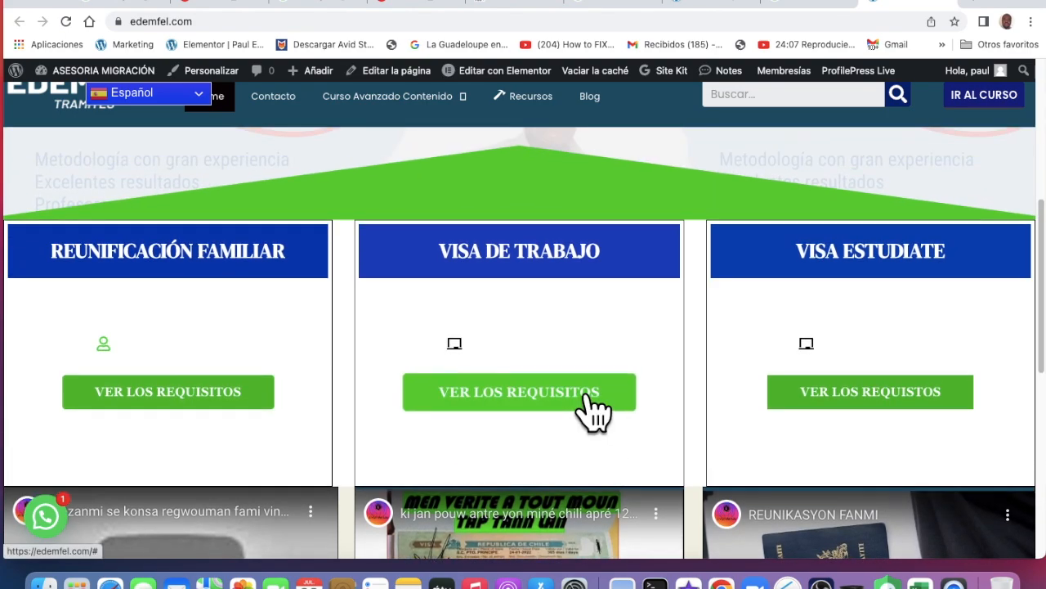
scroll(585, 395, up, 2)
scroll(573, 386, up, 1)
scroll(573, 387, down, 1)
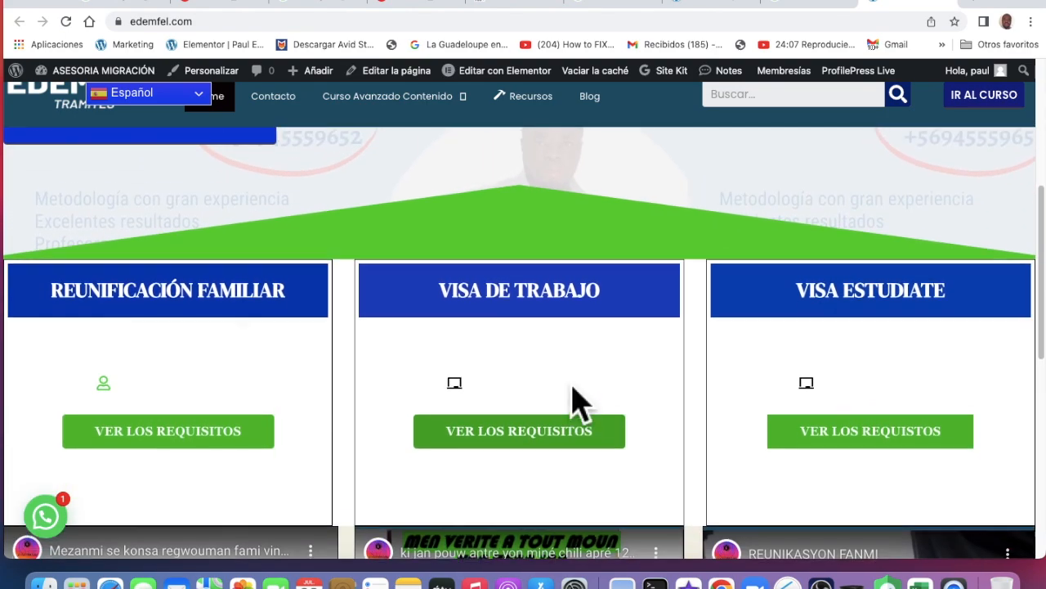
scroll(572, 401, down, 1)
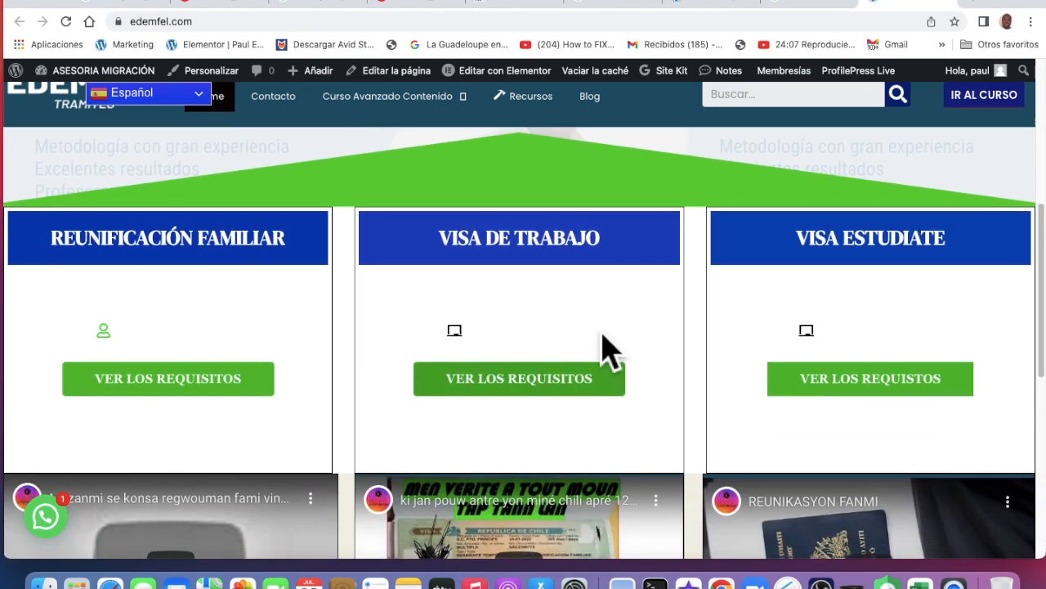
scroll(290, 319, up, 2)
scroll(295, 331, up, 1)
scroll(430, 313, up, 3)
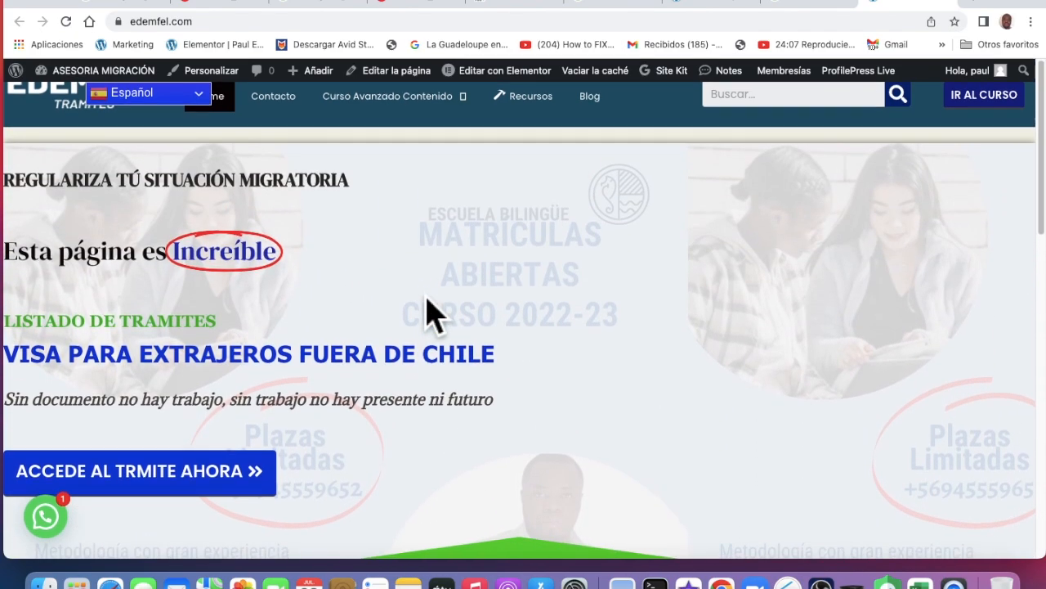
scroll(430, 313, down, 5)
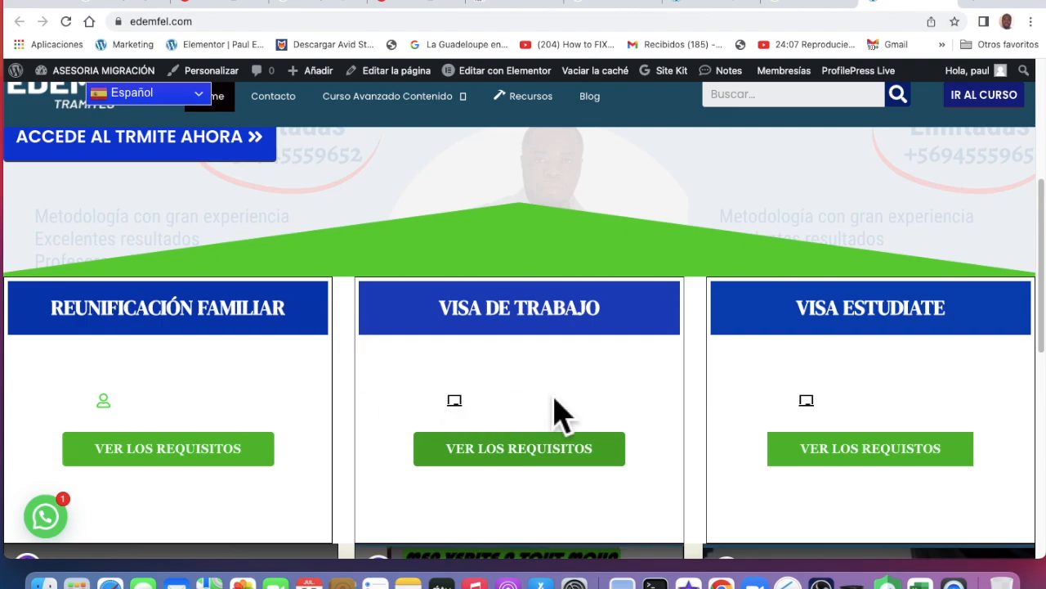
scroll(554, 400, down, 5)
scroll(554, 409, down, 1)
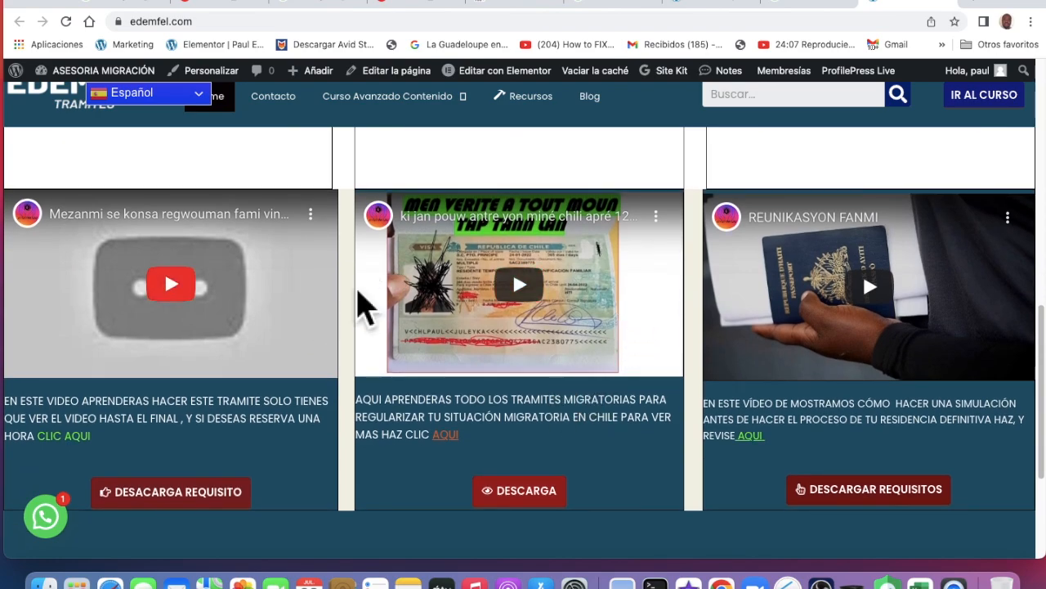
scroll(532, 357, up, 3)
scroll(534, 357, up, 1)
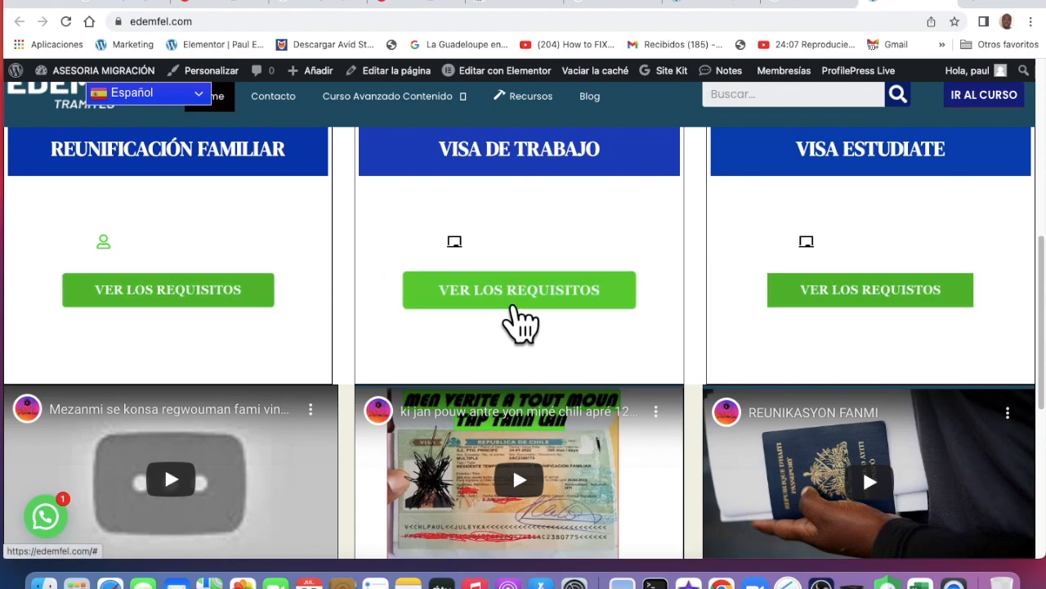
scroll(511, 319, up, 1)
click(493, 82)
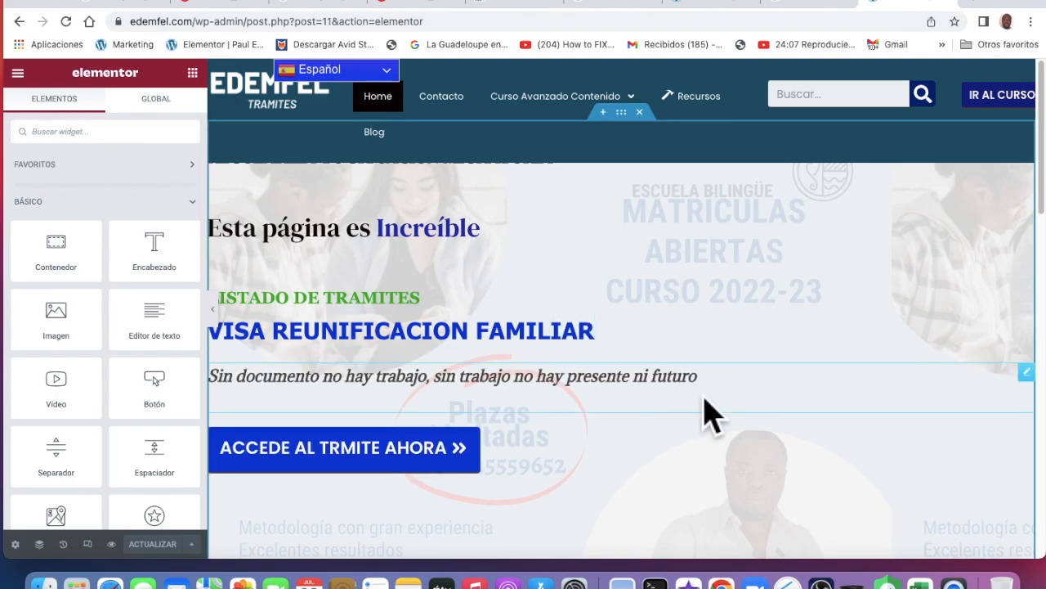
scroll(707, 413, down, 5)
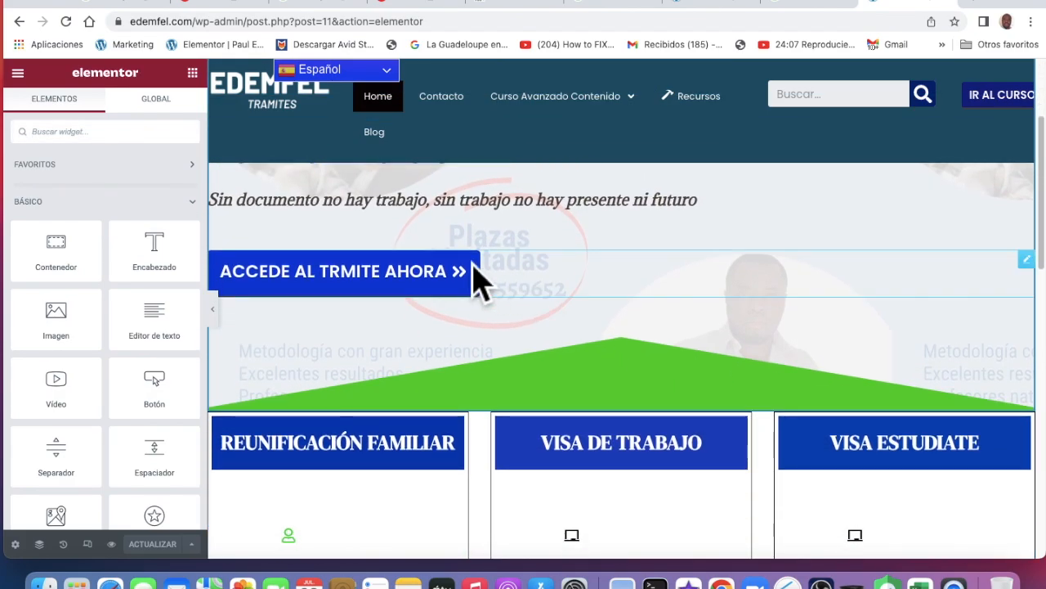
Retype the hero button label so it reads 'ACCEDE AL TRMITE AHORA' and save the page
click(397, 300)
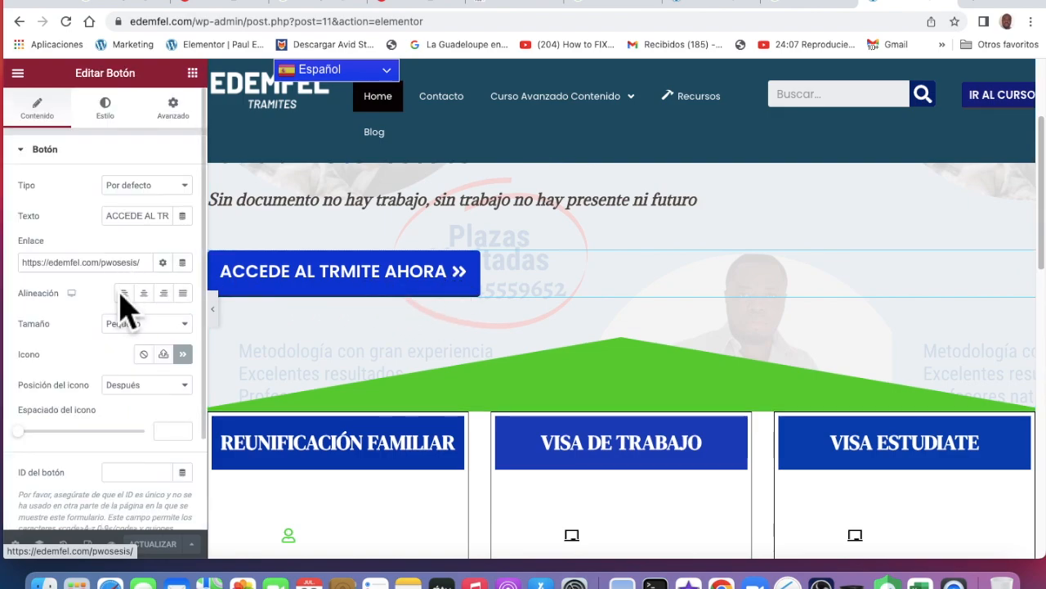
click(152, 215)
key(BackSpace)
key(BackSpace)
key(BackSpace)
key(BackSpace)
key(BackSpace)
key(BackSpace)
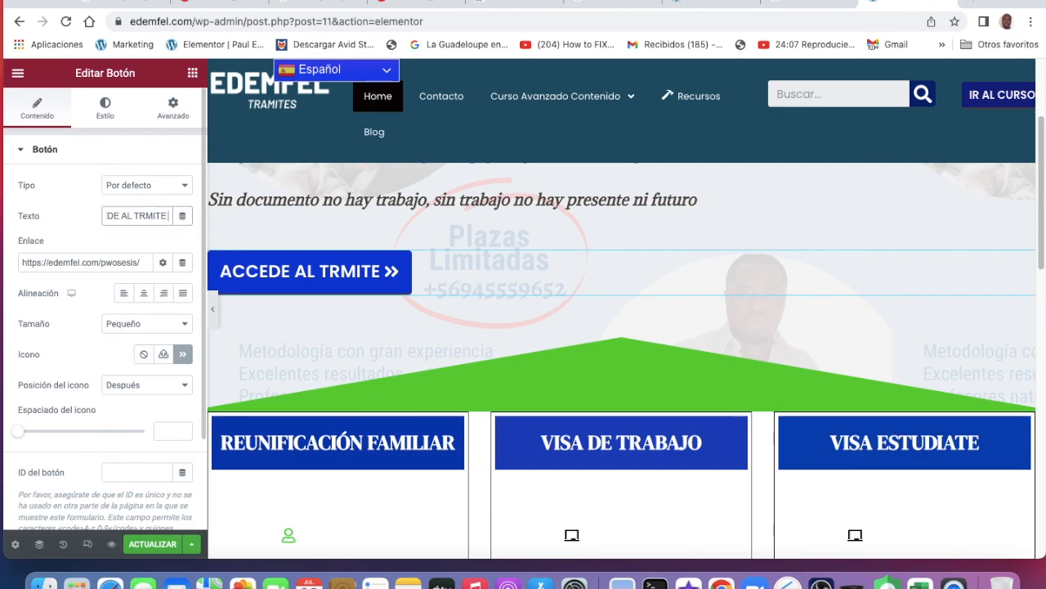
text(ahora)
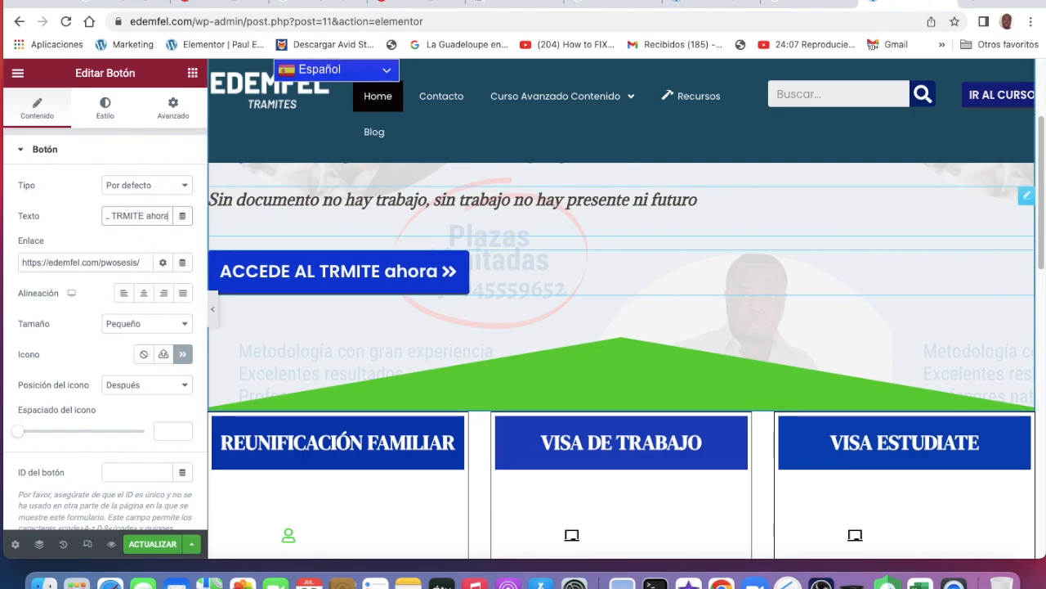
key(BackSpace)
key(BackSpace)
key(BackSpace)
key(BackSpace)
key(BackSpace)
key(BackSpace)
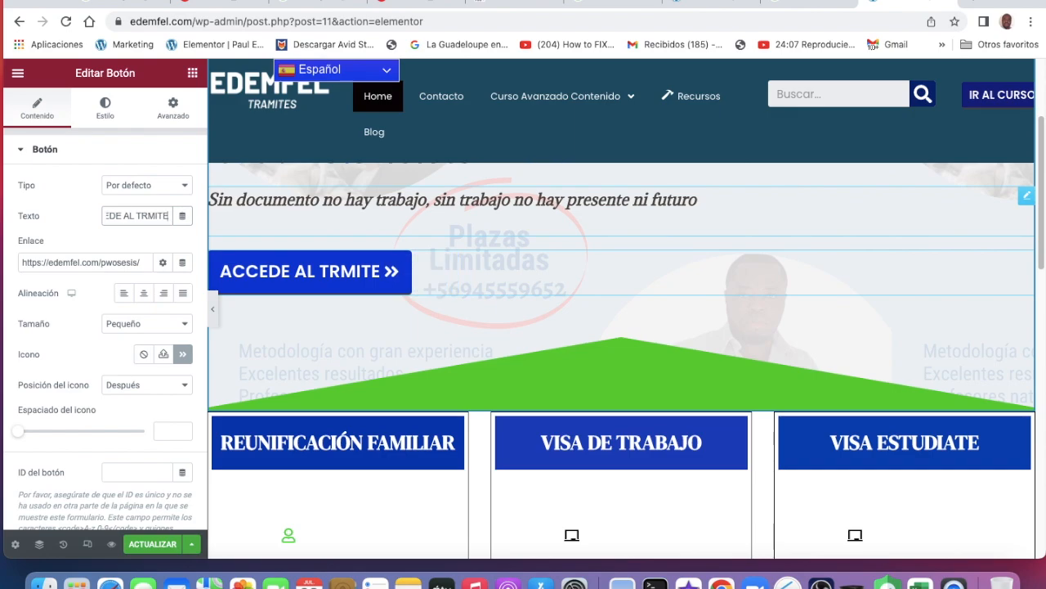
text(AHORA)
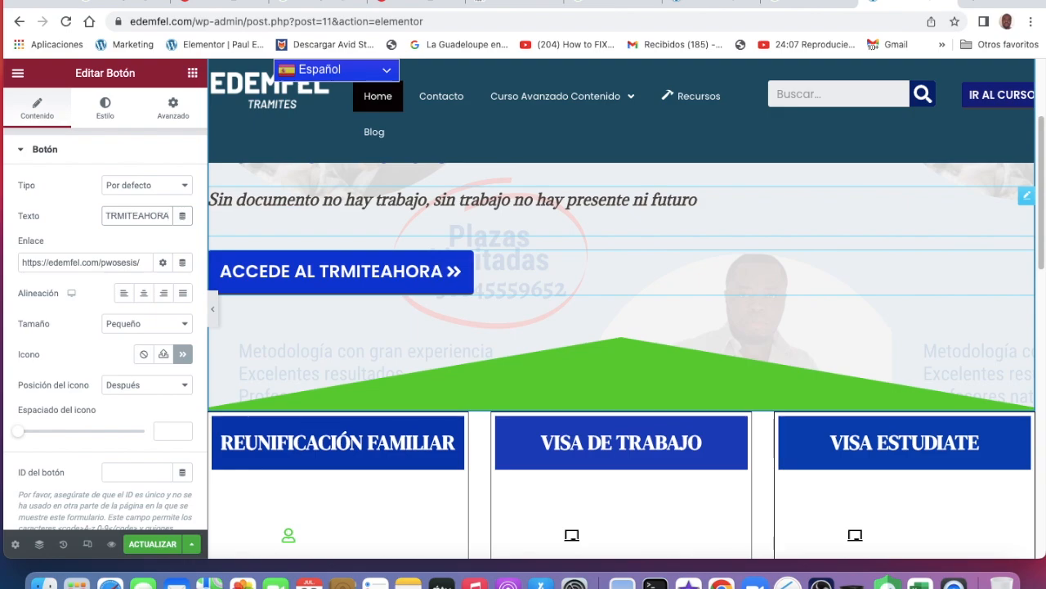
key(BackSpace)
key(BackSpace)
key(BackSpace)
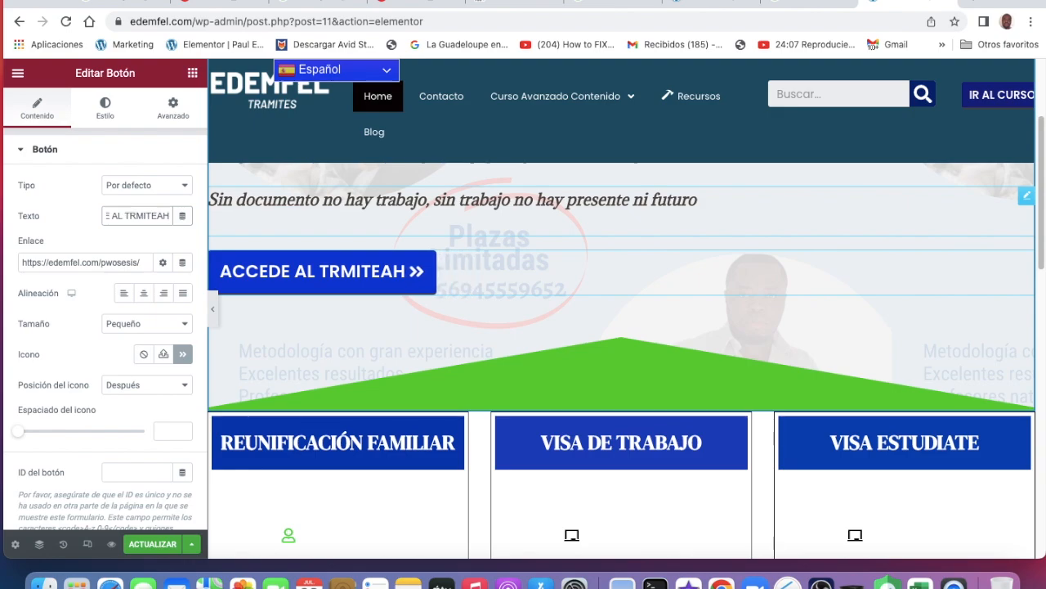
key(BackSpace)
key(BackSpace)
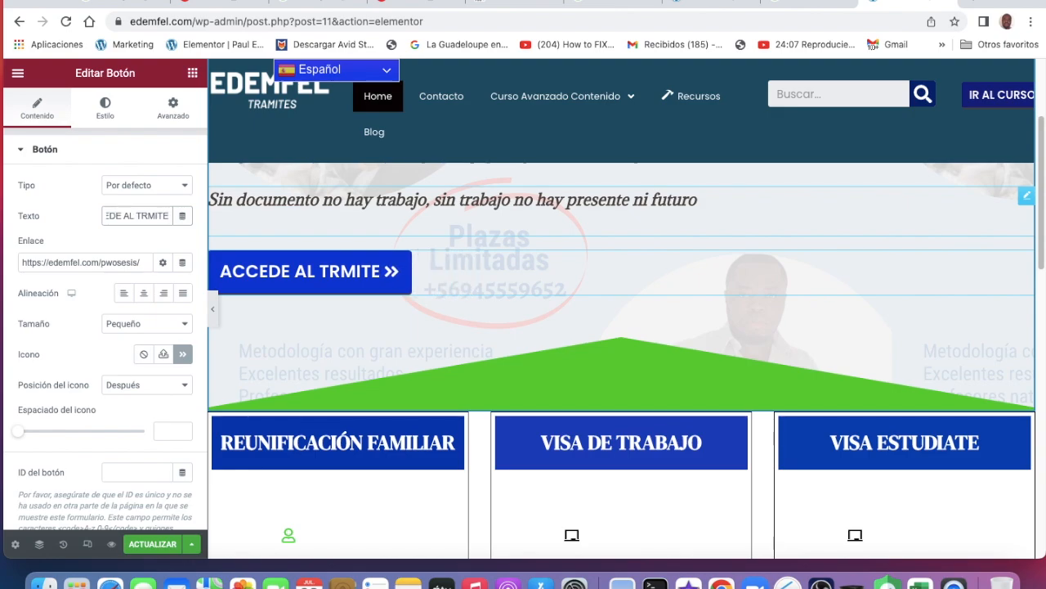
text(AHORA)
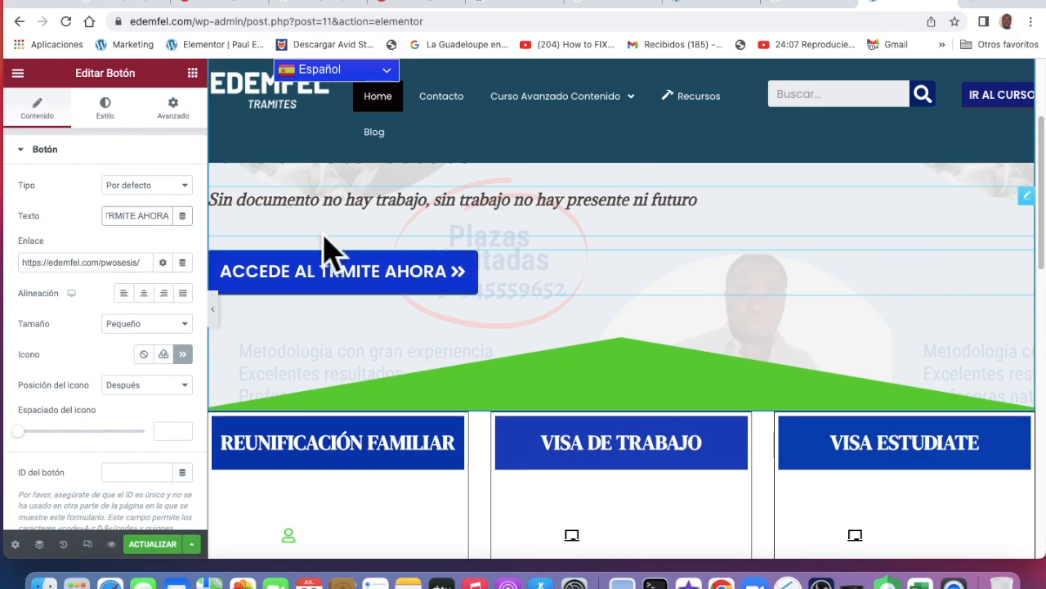
click(176, 548)
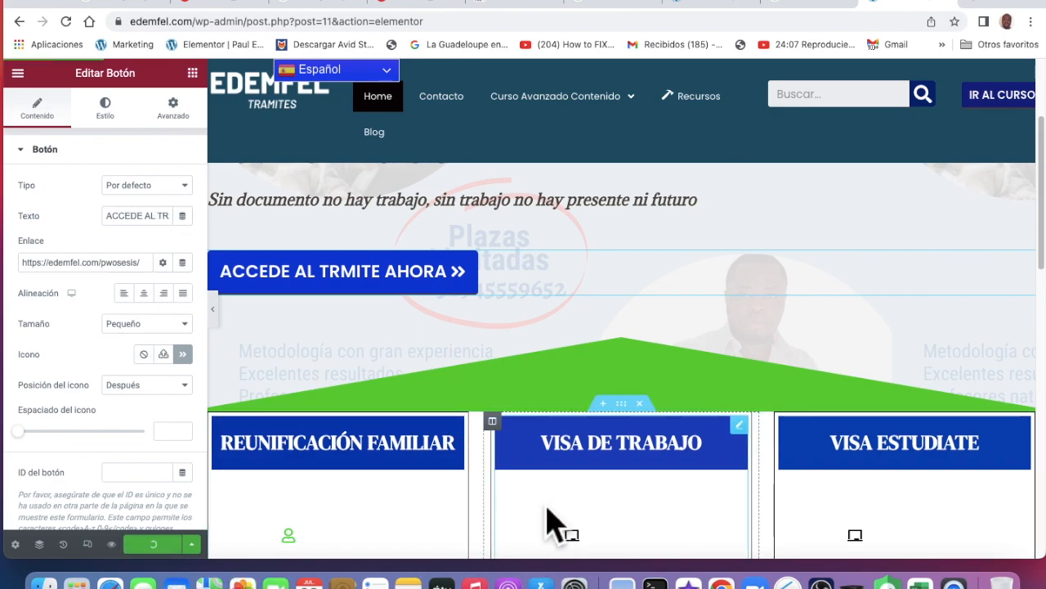
Replace the third Tabla de precios title VISA ESTUDIATE with 'AYUDA COMUNIDAD' and save
scroll(556, 523, down, 2)
scroll(558, 527, down, 3)
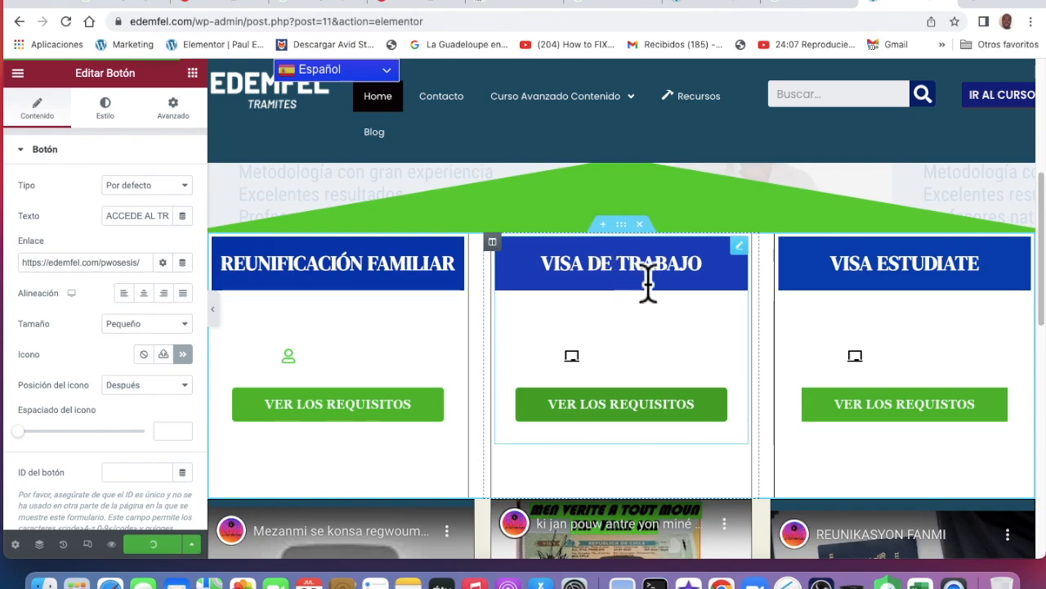
click(904, 278)
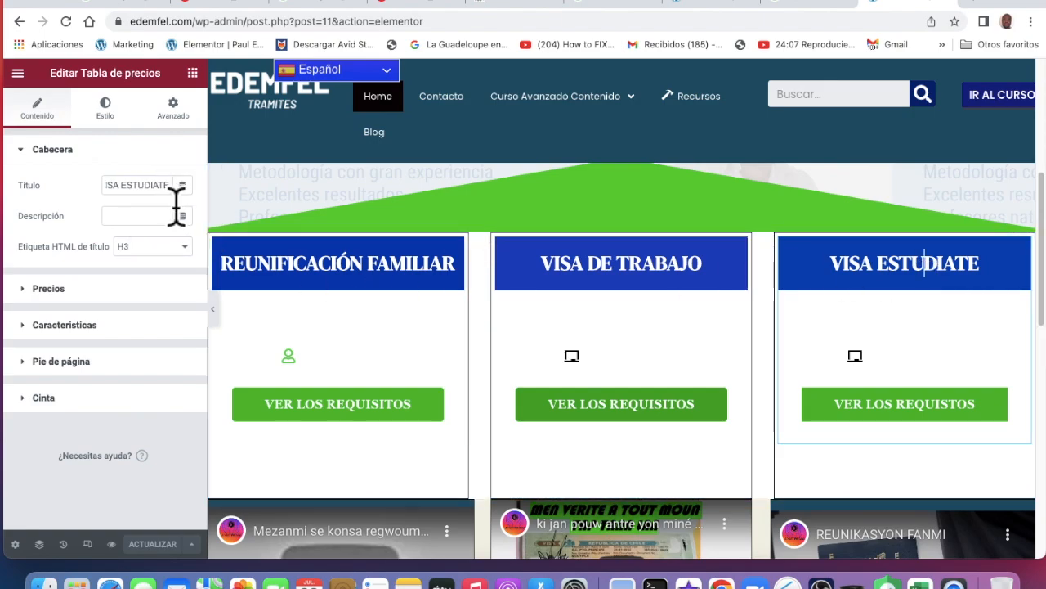
key(BackSpace)
key(BackSpace)
key(BackSpace)
key(BackSpace)
key(BackSpace)
key(BackSpace)
key(BackSpace)
key(BackSpace)
key(BackSpace)
key(BackSpace)
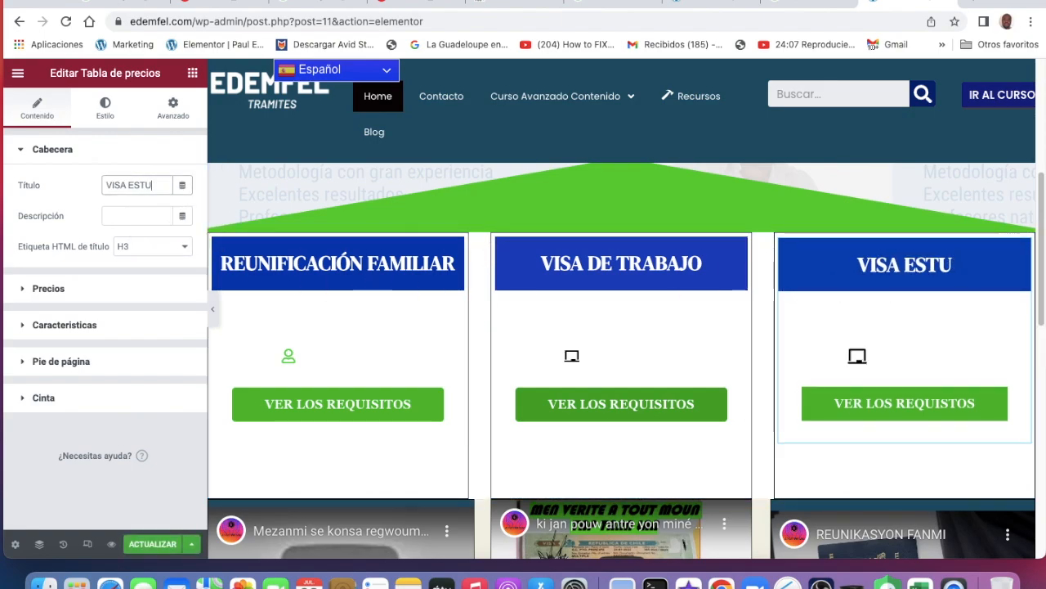
key(BackSpace)
key(BackSpace)
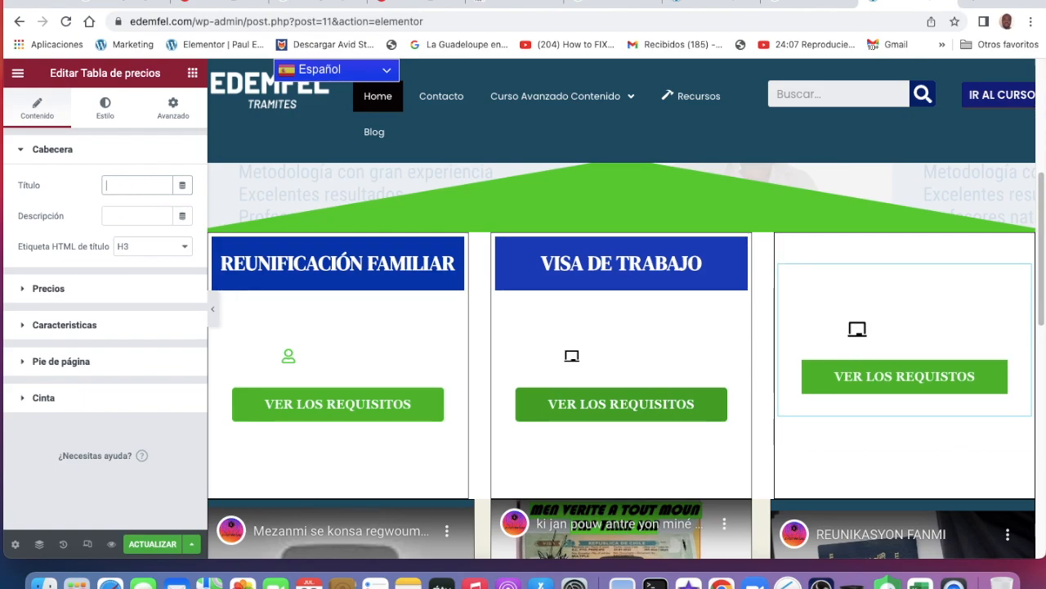
text(AYUA)
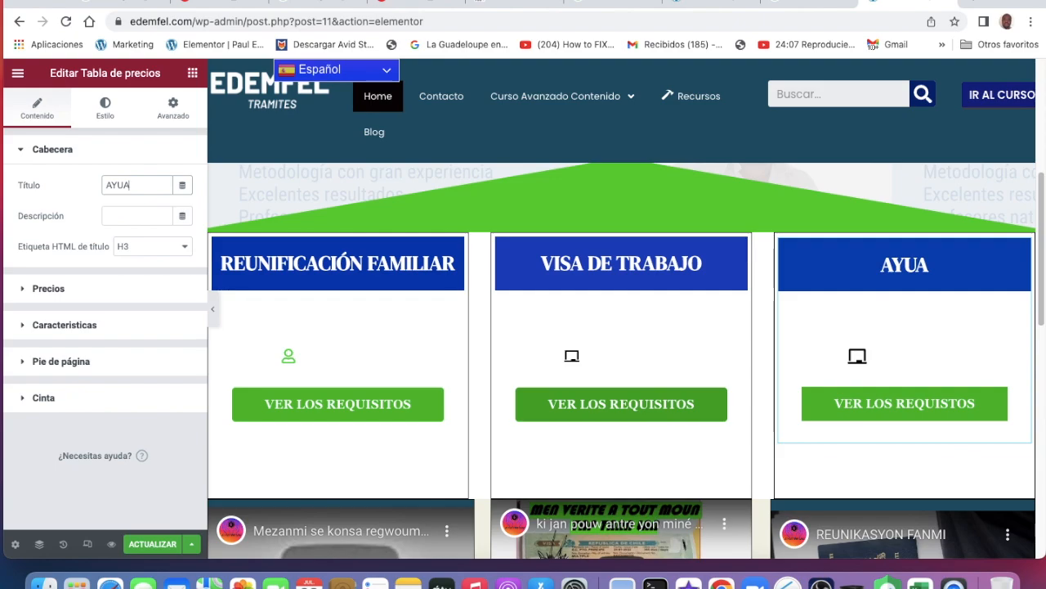
key(BackSpace)
text(DA)
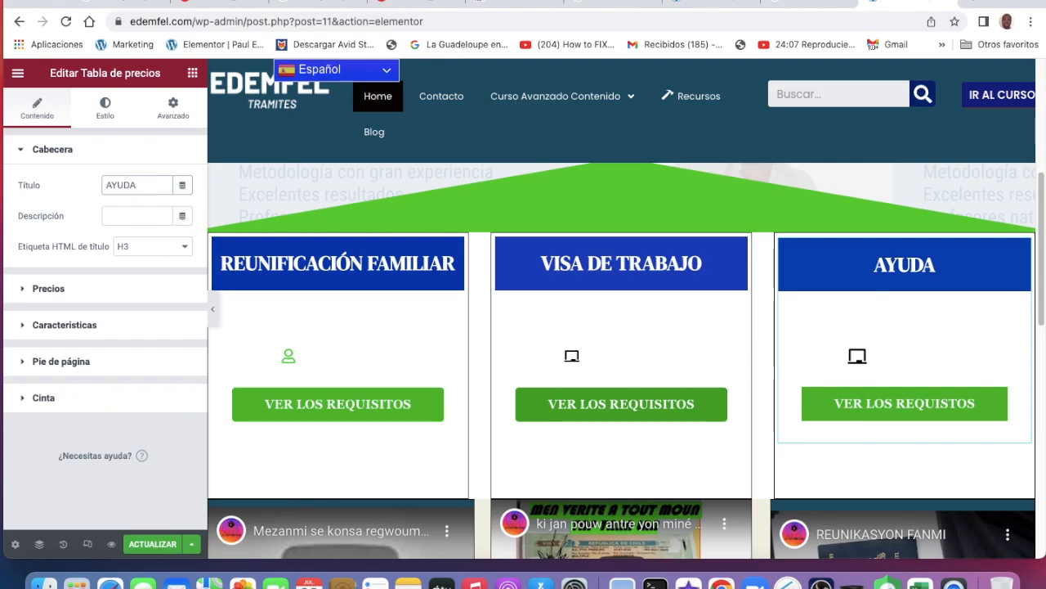
text(C)
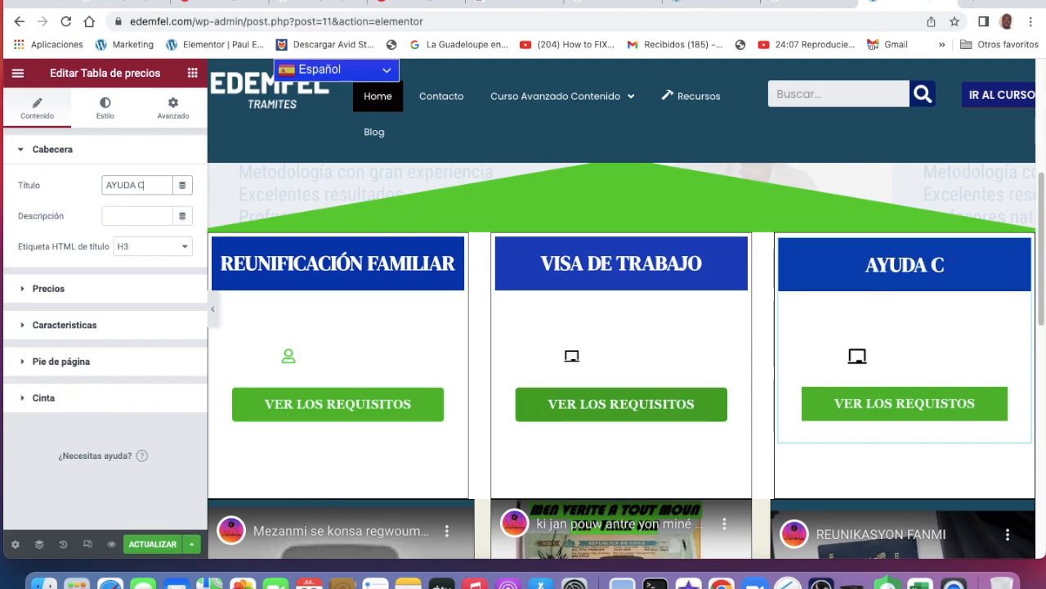
text(OMUNIDAD)
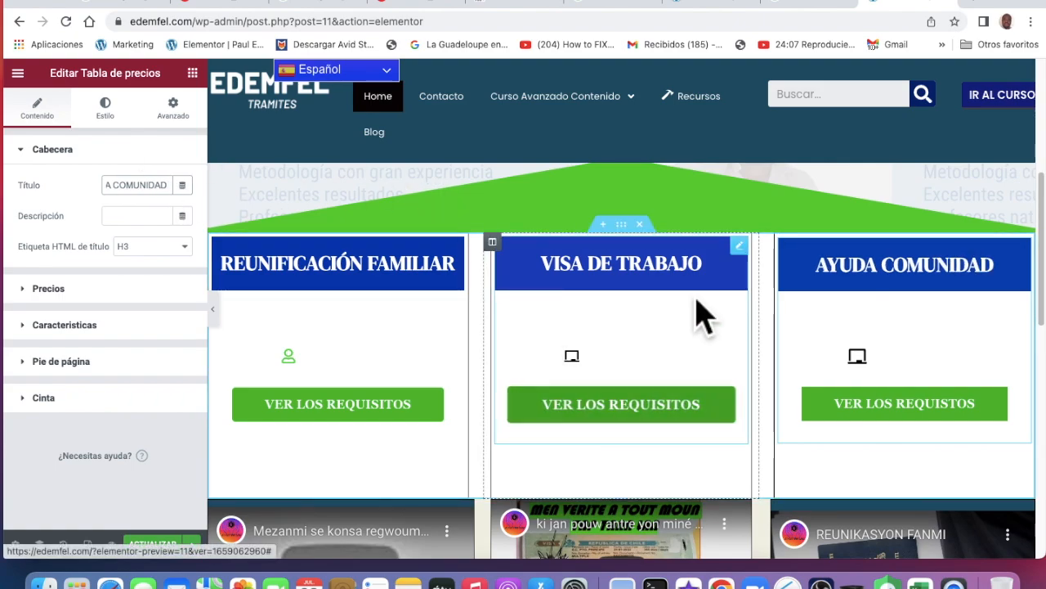
click(168, 545)
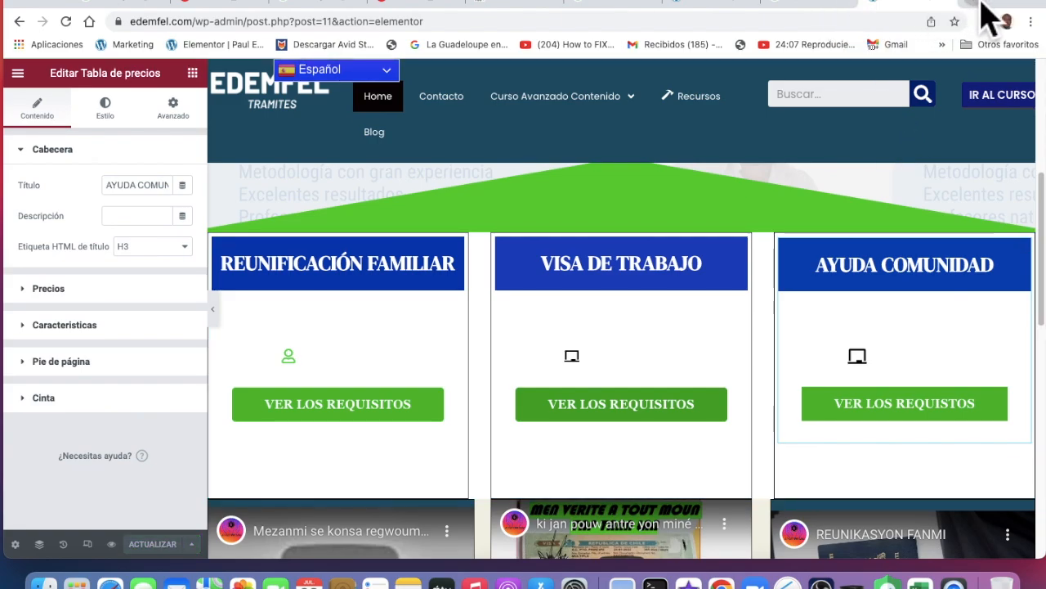
Search Google for edemfel.com in a new tab and open the live homepage from the results
click(974, 3)
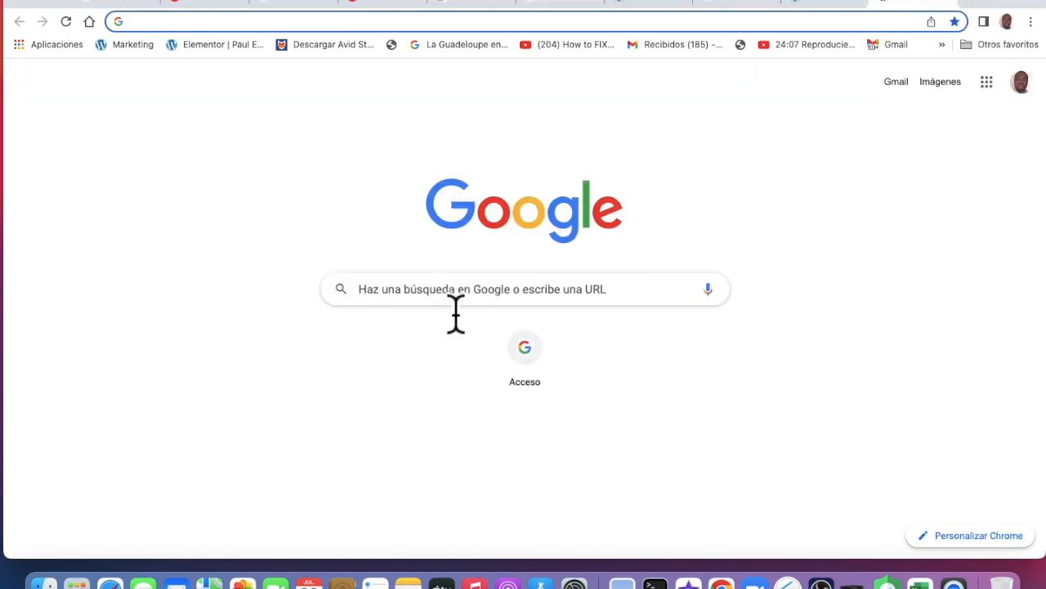
click(456, 309)
click(389, 327)
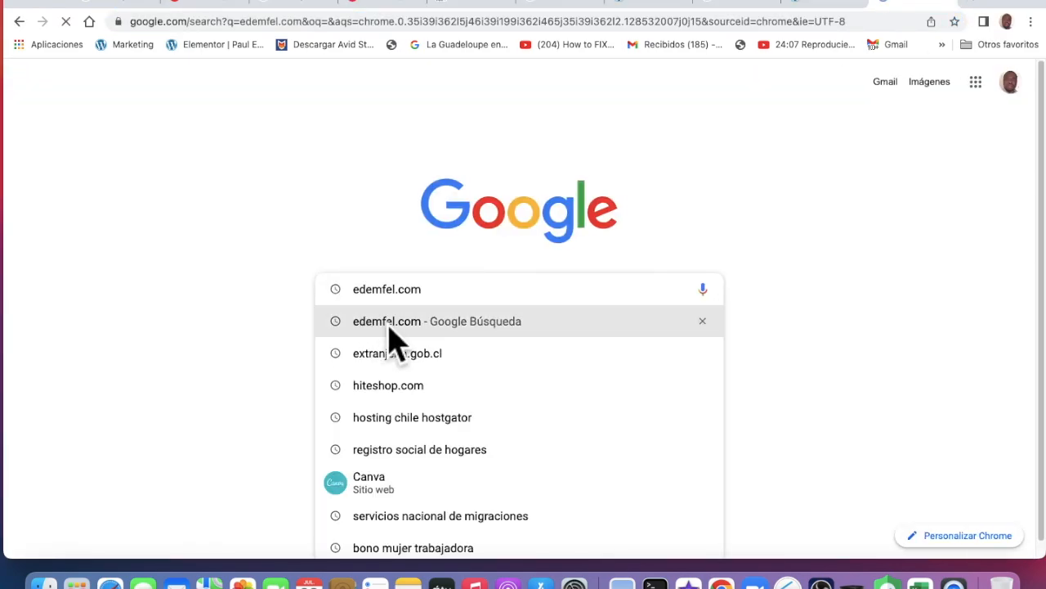
click(288, 229)
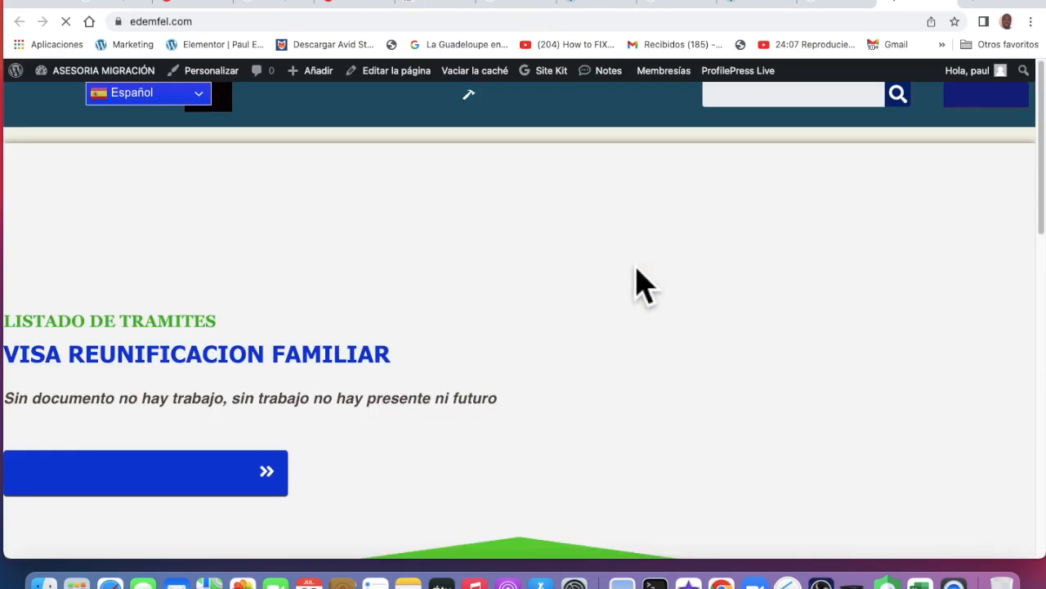
scroll(636, 270, down, 3)
scroll(642, 283, down, 6)
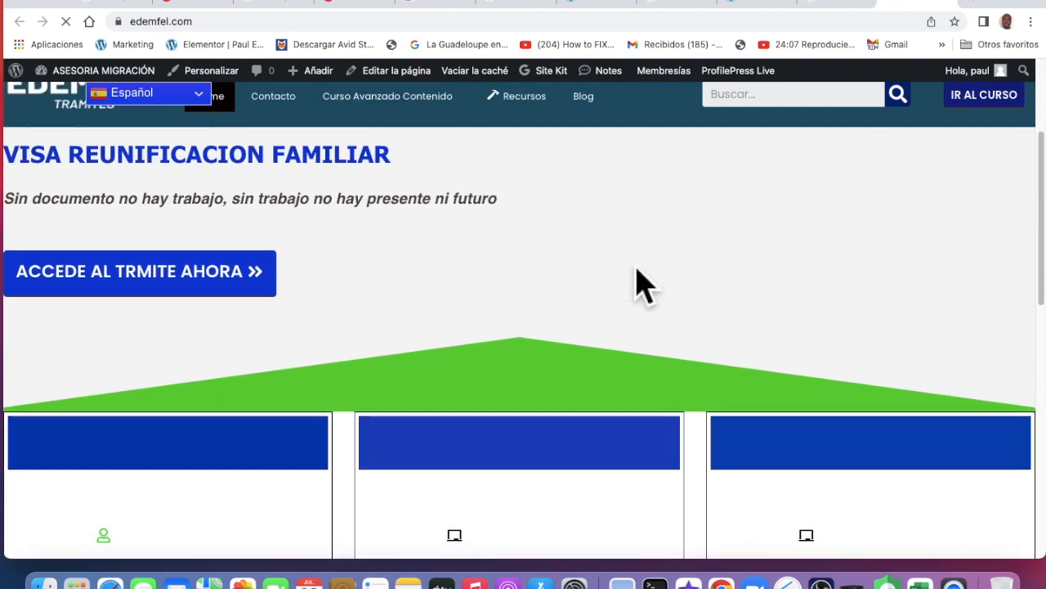
scroll(642, 286, up, 4)
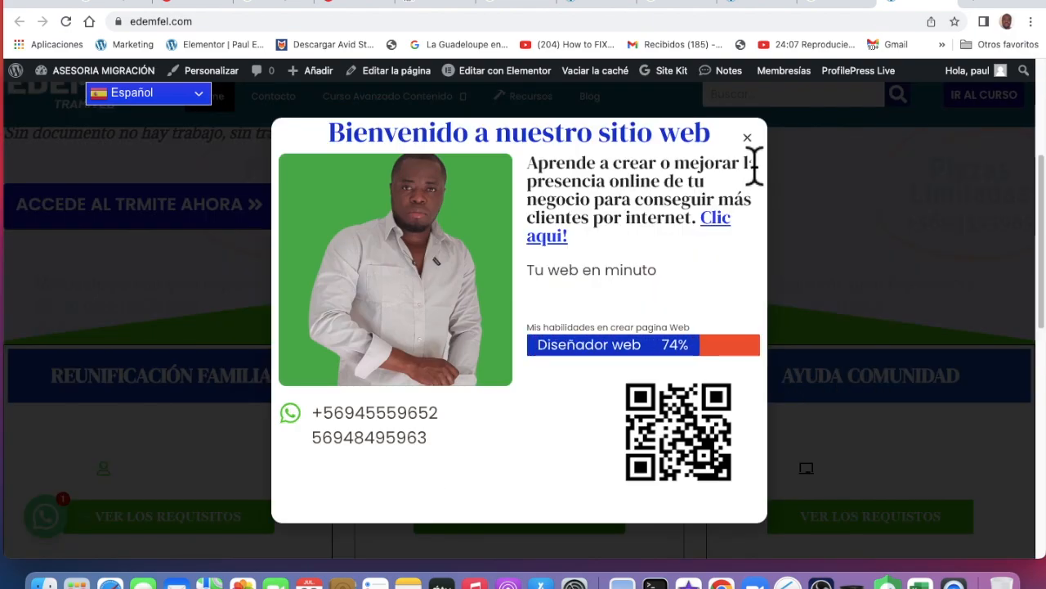
Close the Bienvenido popup and check that the third service card shows AYUDA COMUNIDAD
click(748, 138)
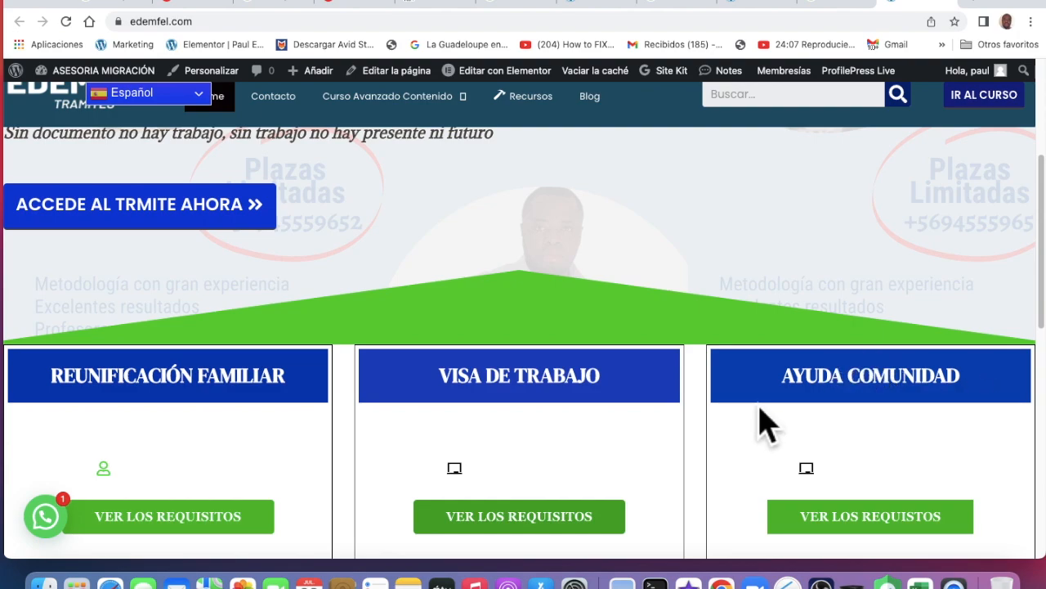
scroll(765, 392, down, 3)
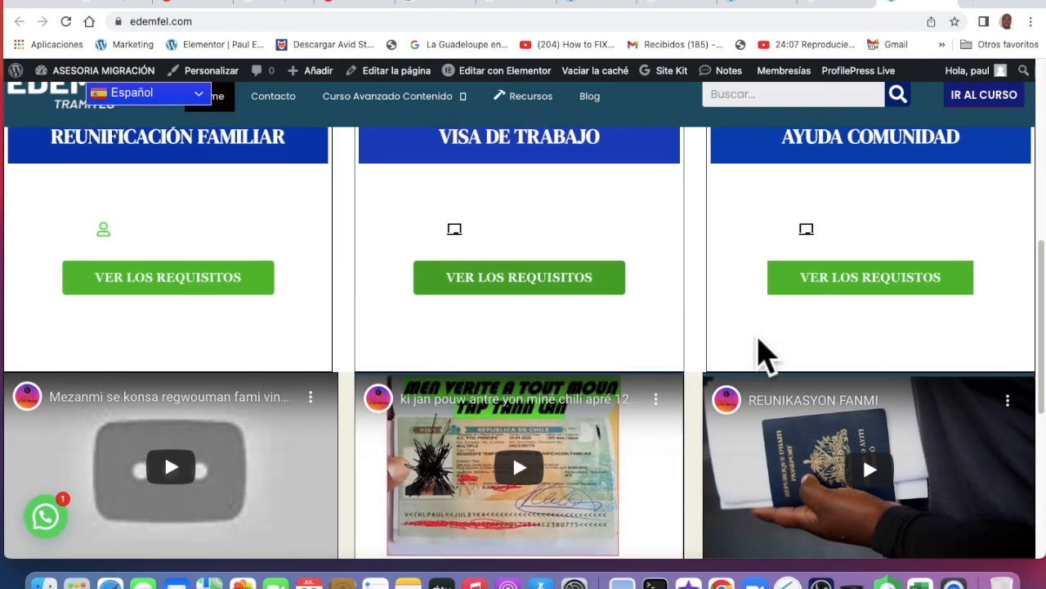
scroll(759, 351, up, 2)
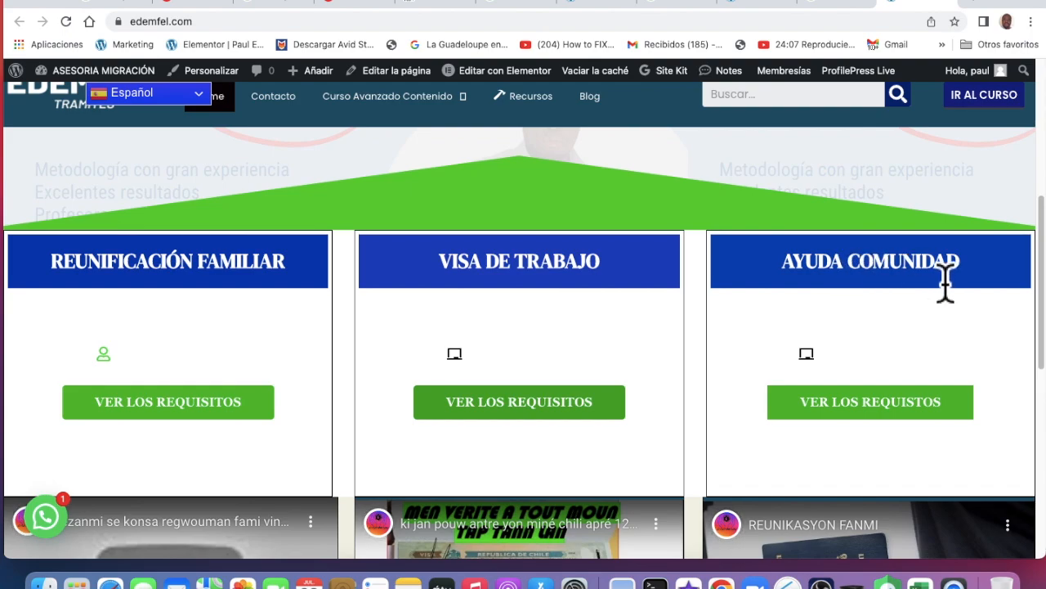
scroll(577, 283, up, 2)
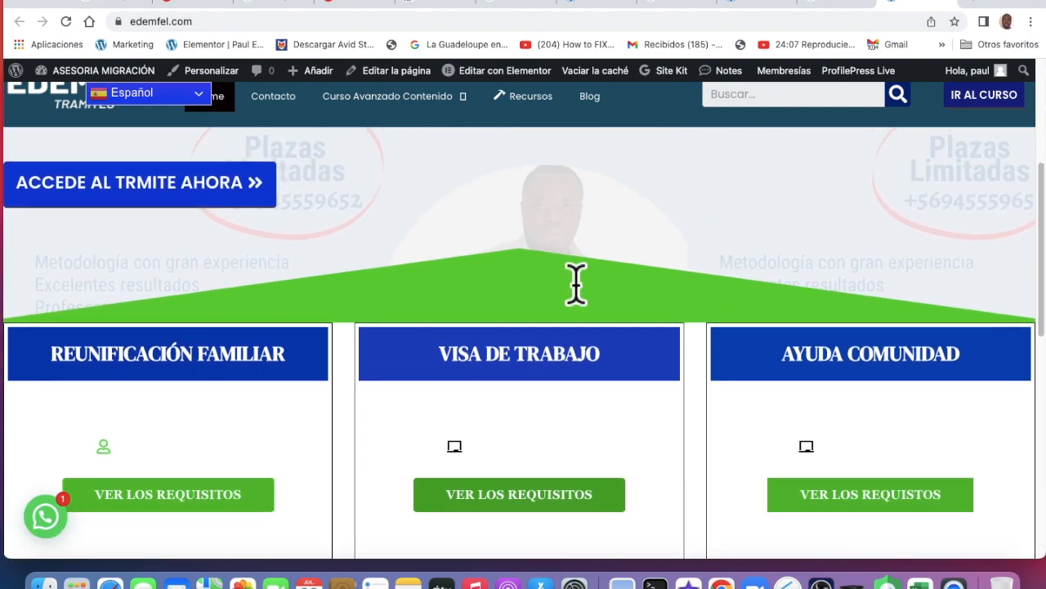
scroll(577, 286, up, 3)
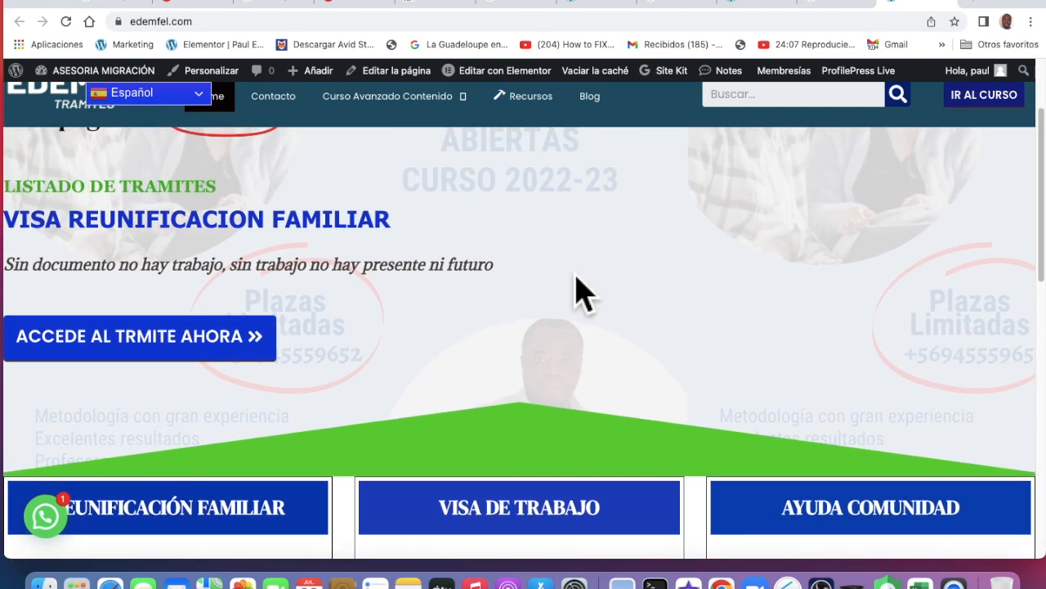
scroll(578, 294, up, 1)
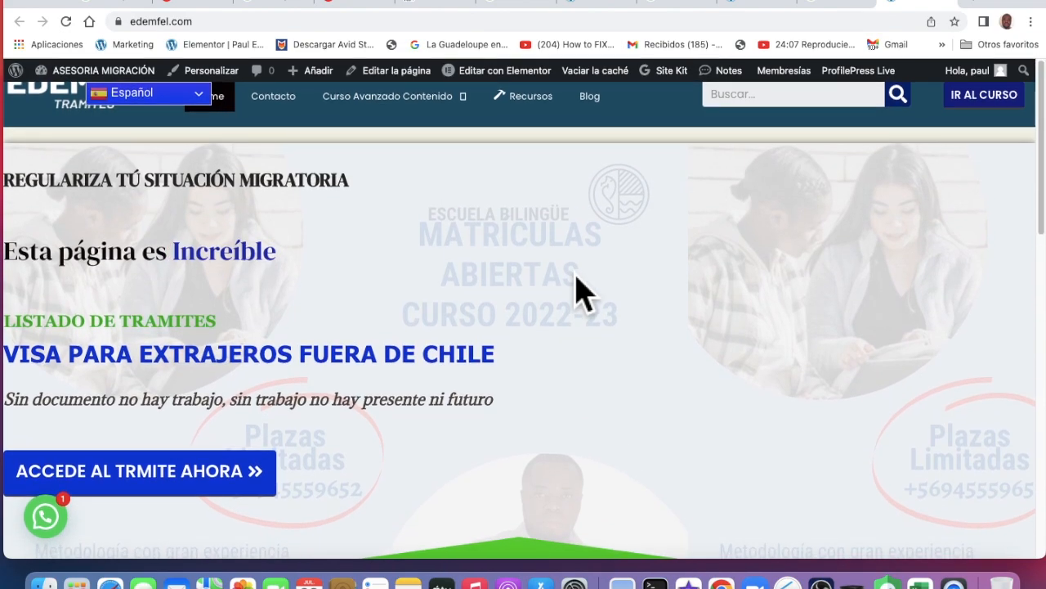
Open the site language list, then clear the site cache and reload the page
click(204, 95)
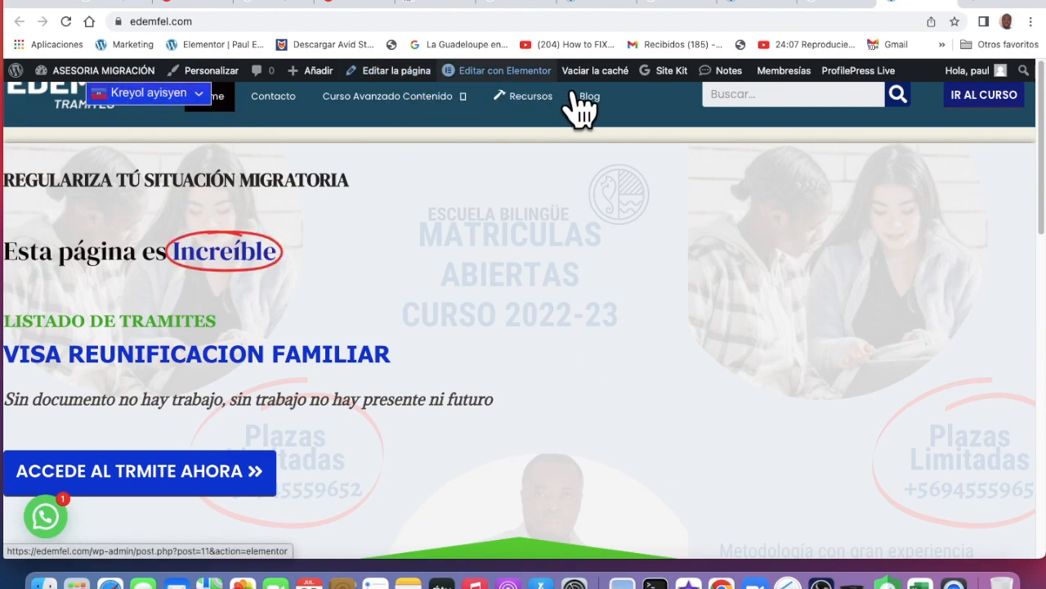
click(609, 80)
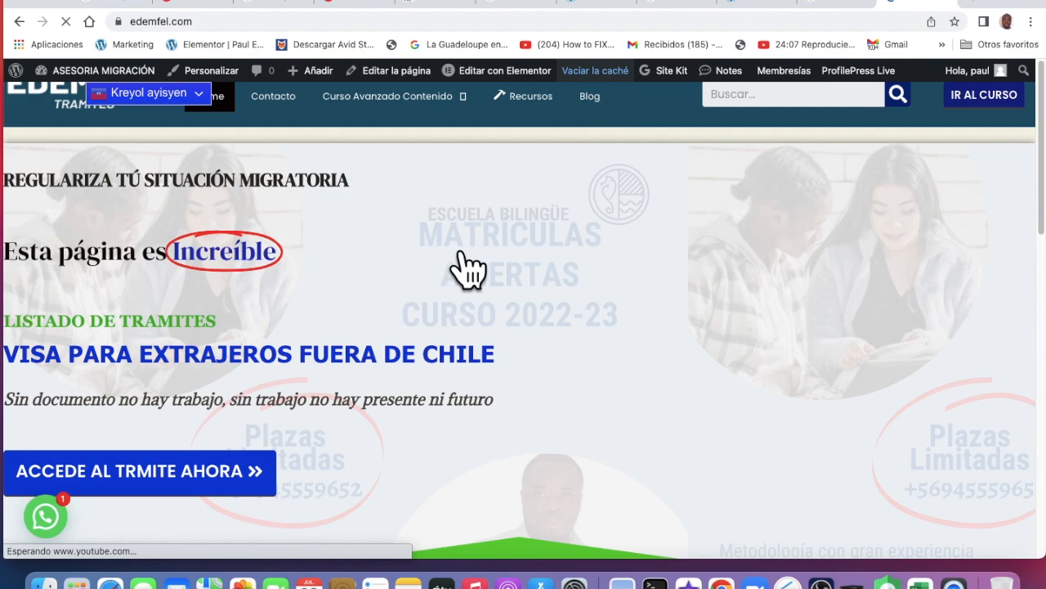
scroll(523, 335, down, 3)
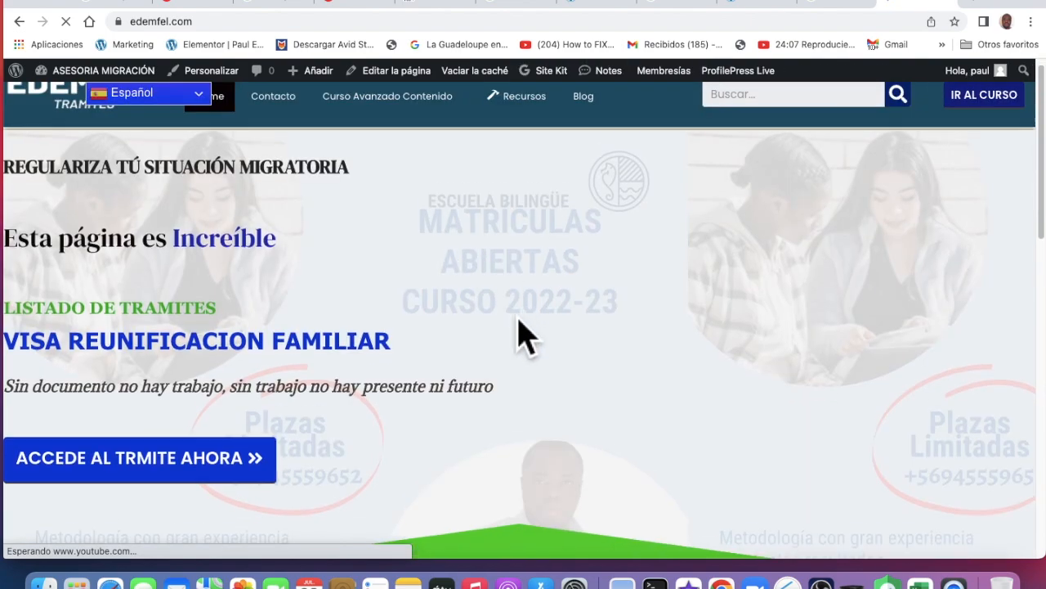
scroll(523, 335, down, 1)
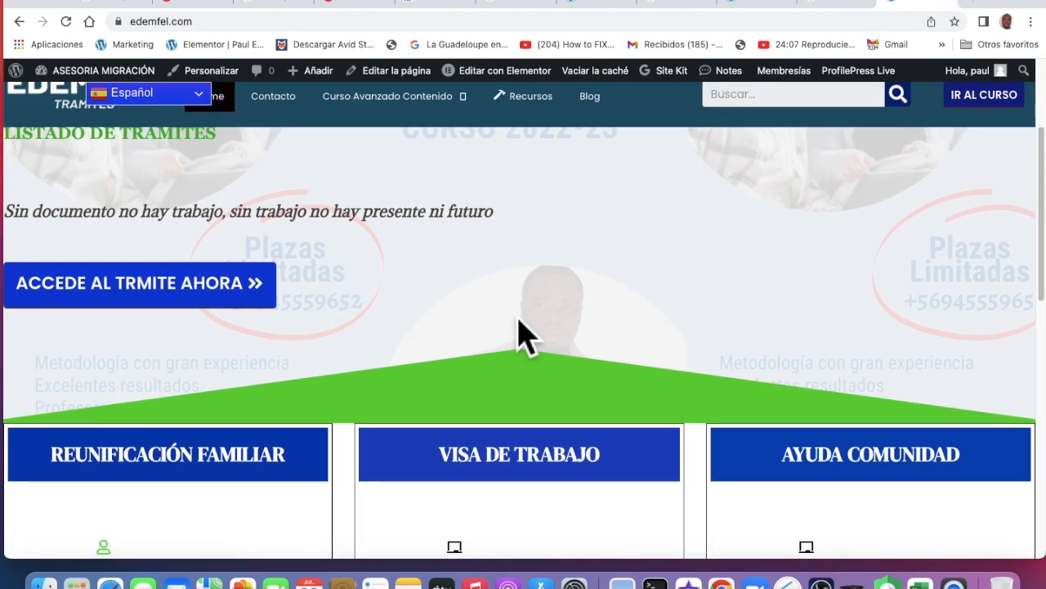
scroll(523, 335, down, 1)
scroll(517, 321, up, 5)
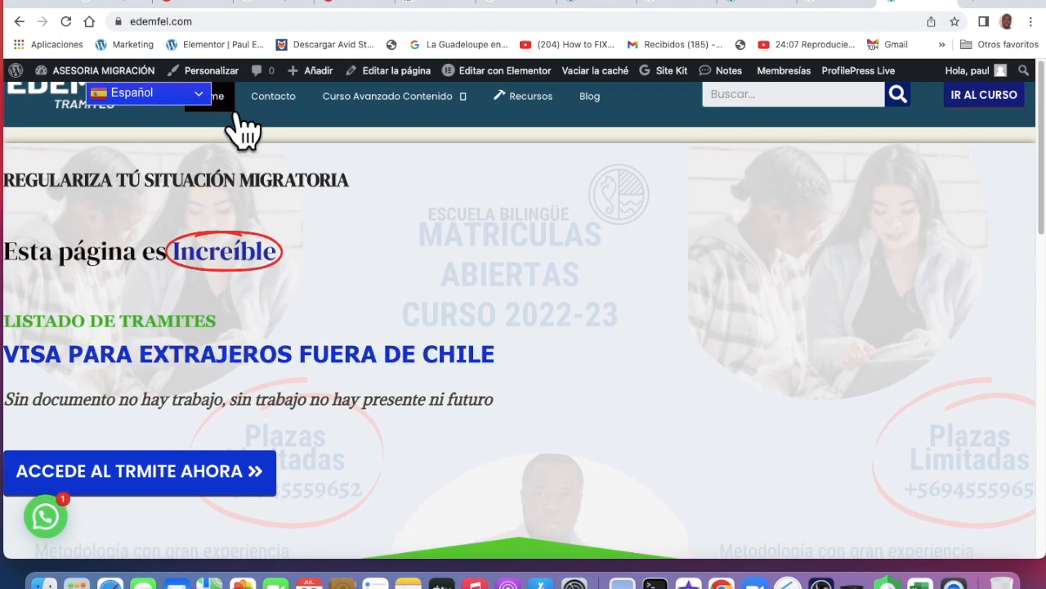
Switch the site language to Kreyol ayisyen, recheck the language list, and scroll to the footer
click(208, 107)
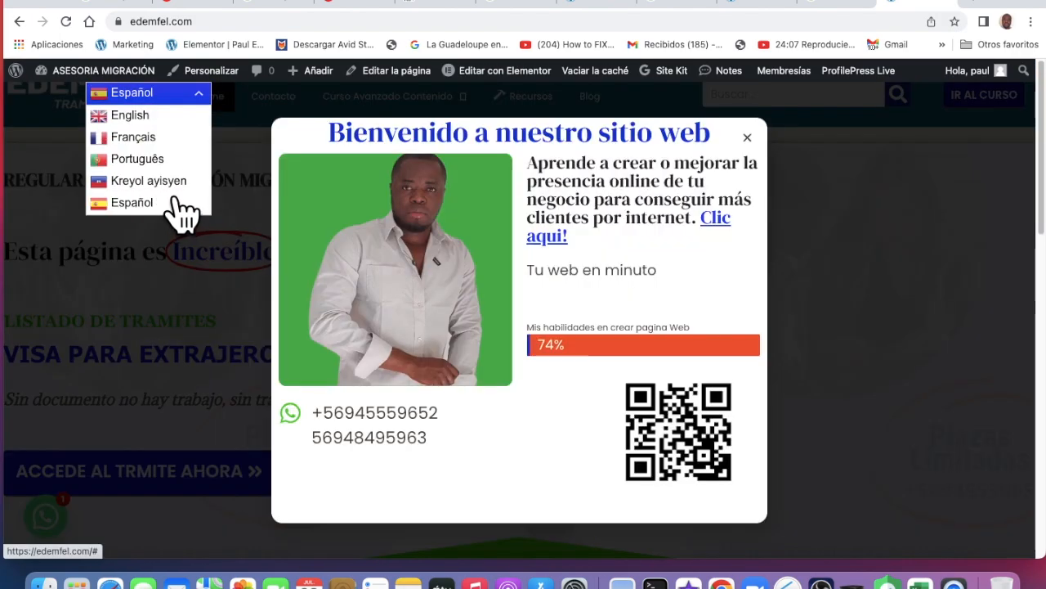
click(175, 193)
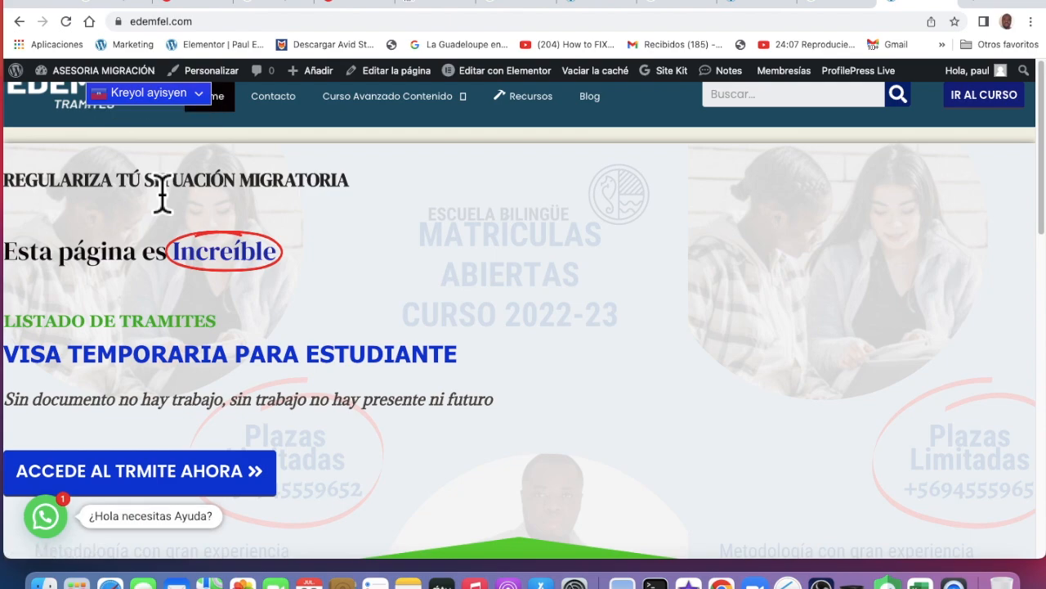
click(211, 107)
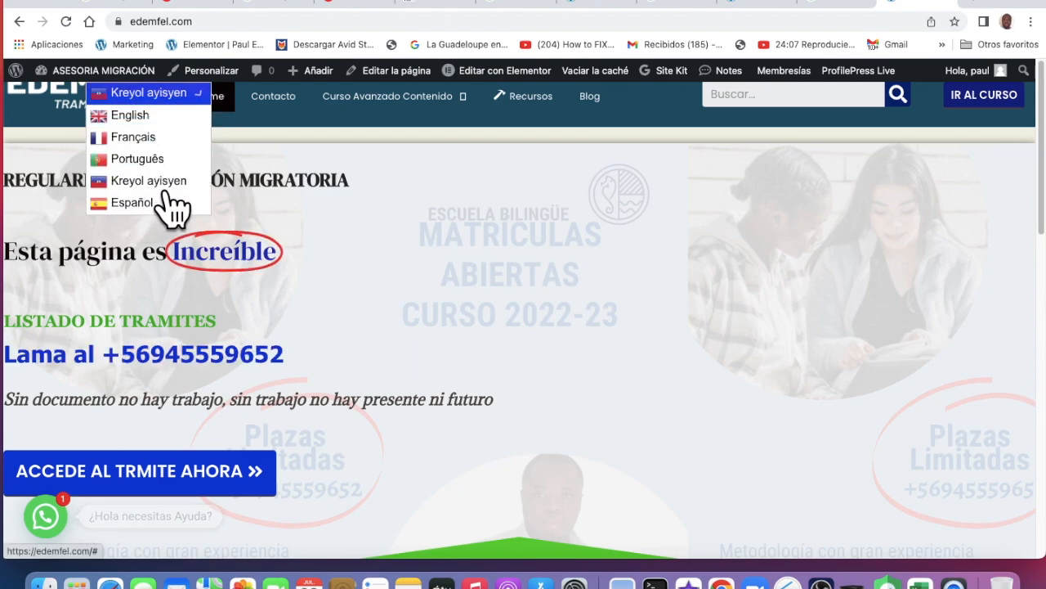
scroll(491, 259, down, 5)
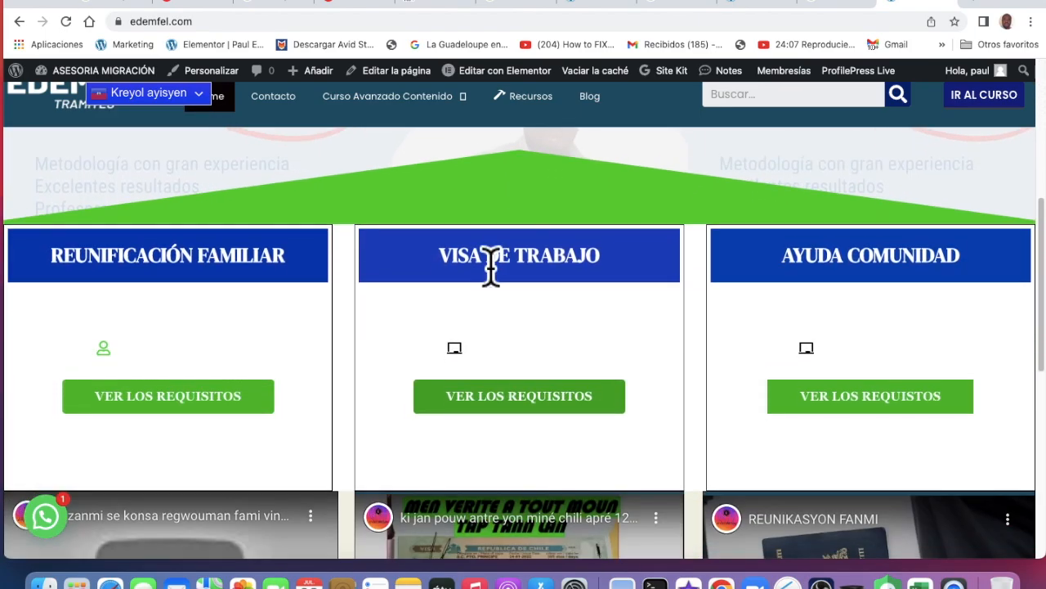
scroll(553, 316, down, 5)
scroll(556, 315, down, 2)
scroll(556, 315, up, 10)
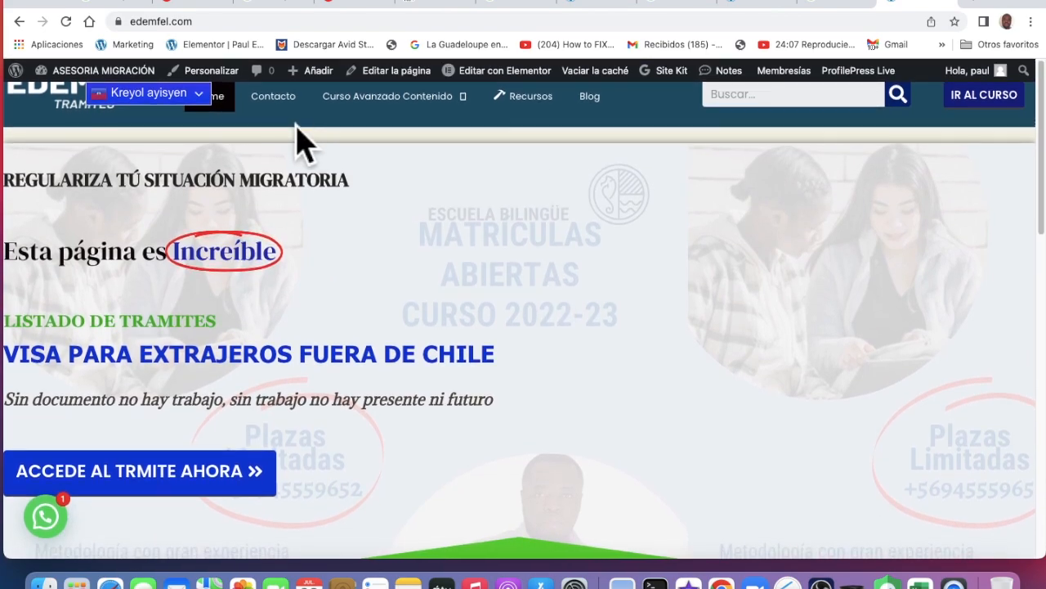
click(201, 94)
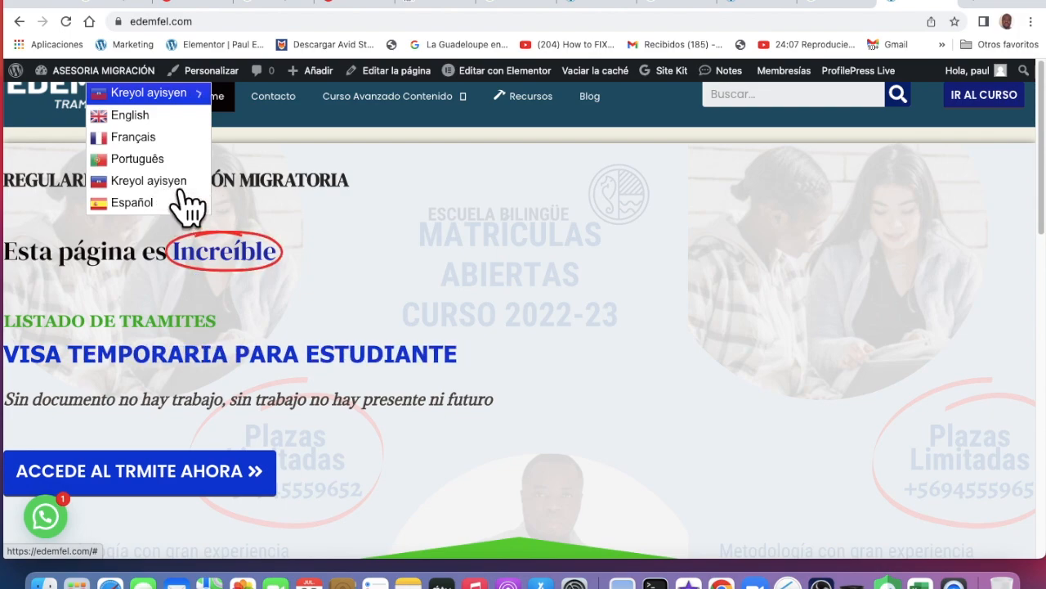
click(178, 188)
scroll(487, 362, down, 5)
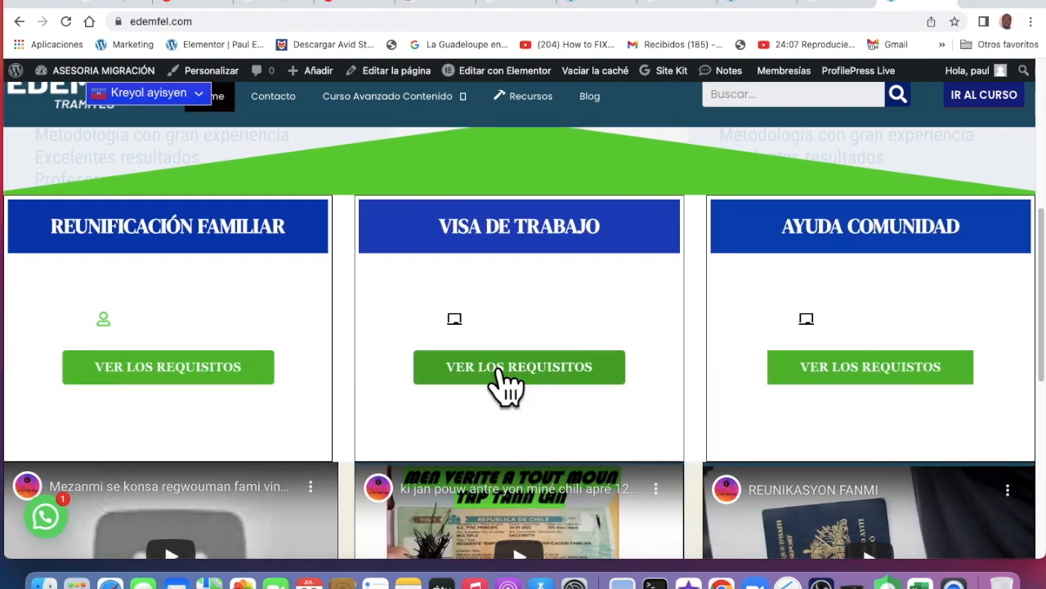
scroll(507, 385, down, 7)
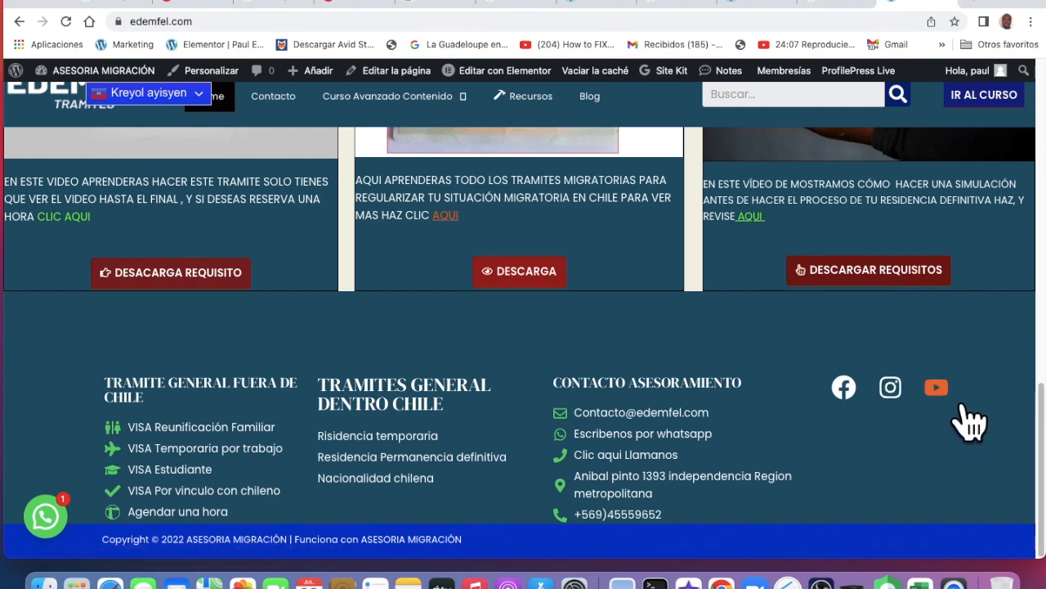
Visit the AYISYEN-UNI YouTube channel from the footer, pause its featured video, and return to Elementor
click(940, 389)
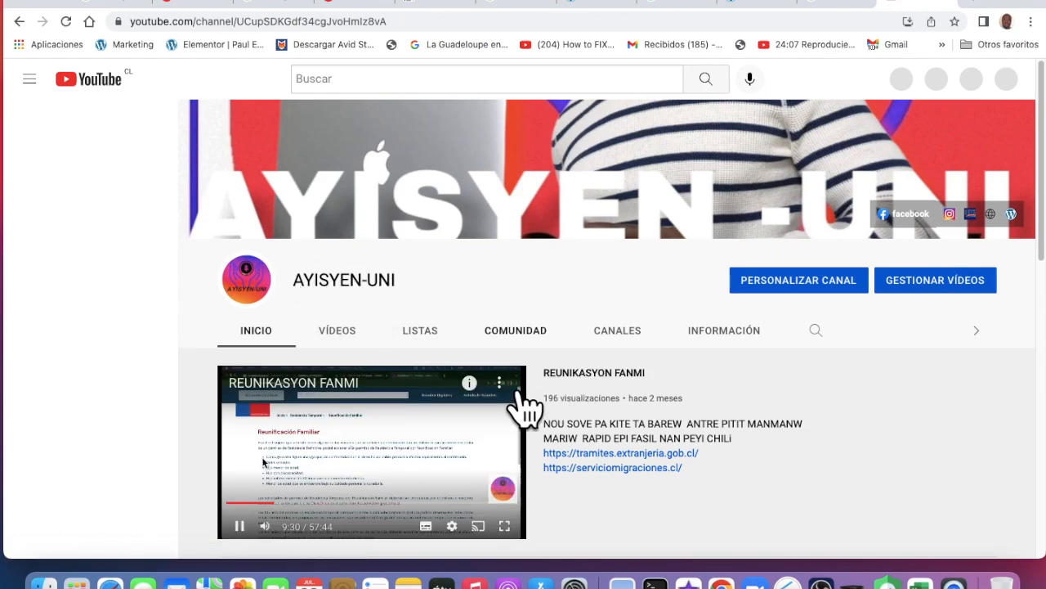
click(374, 458)
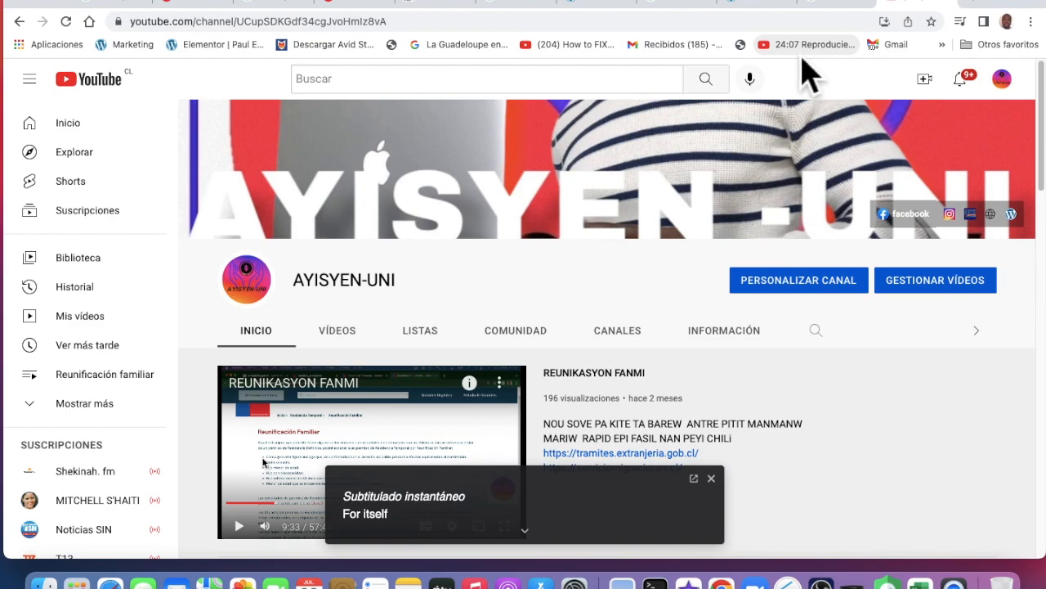
click(765, 4)
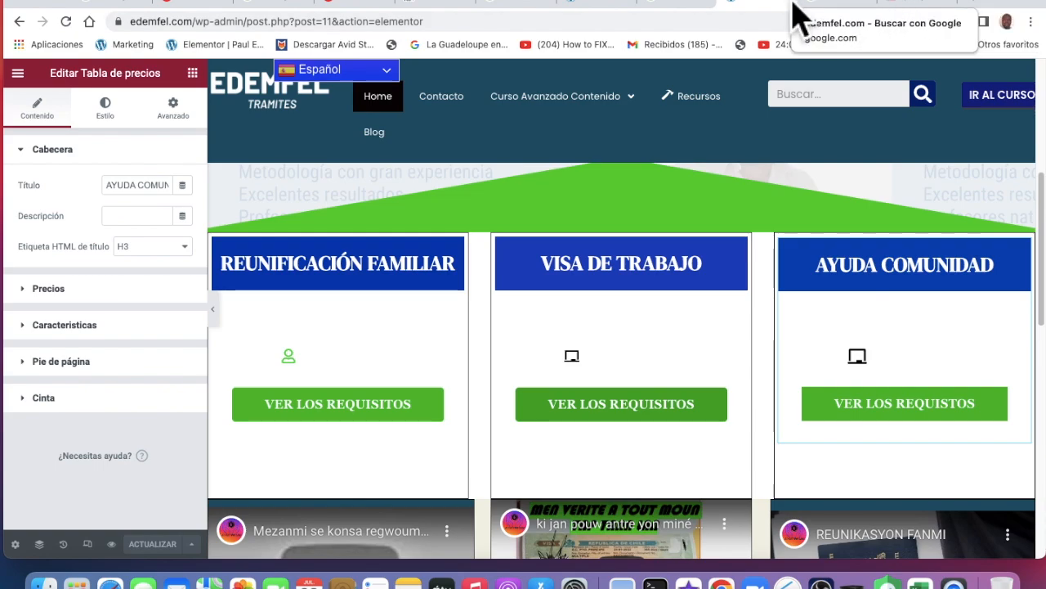
Check the PIED footer editor, return to the post 11 pricing table editor, then leave it for a new page
click(601, 17)
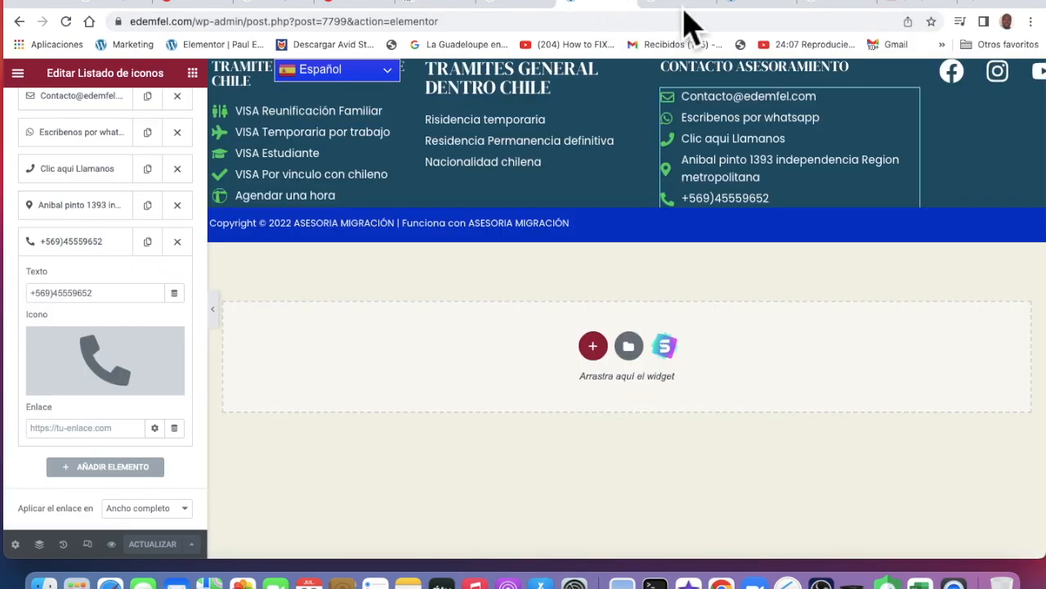
click(757, 17)
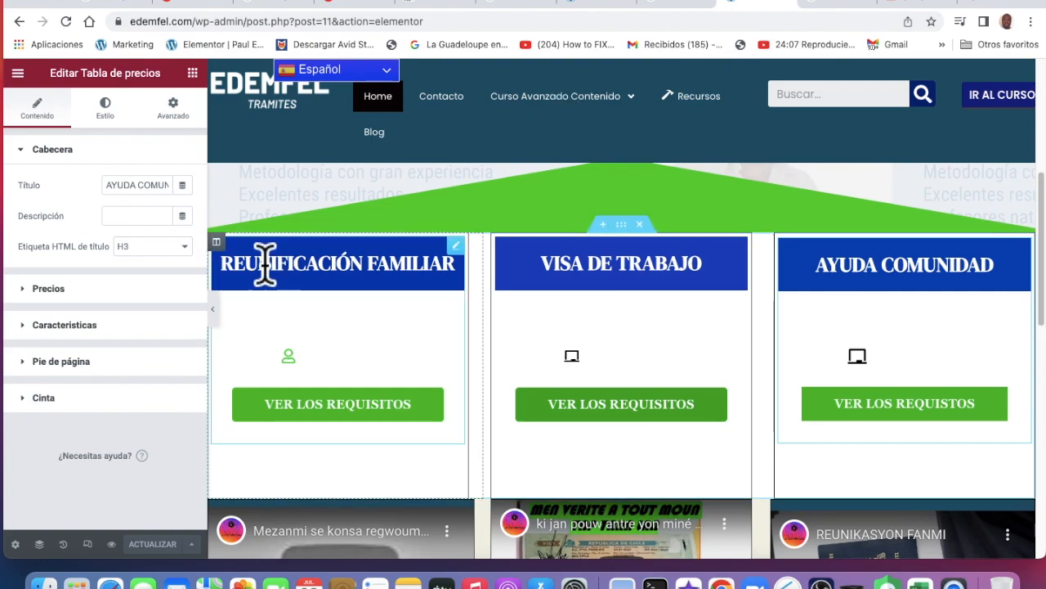
click(19, 22)
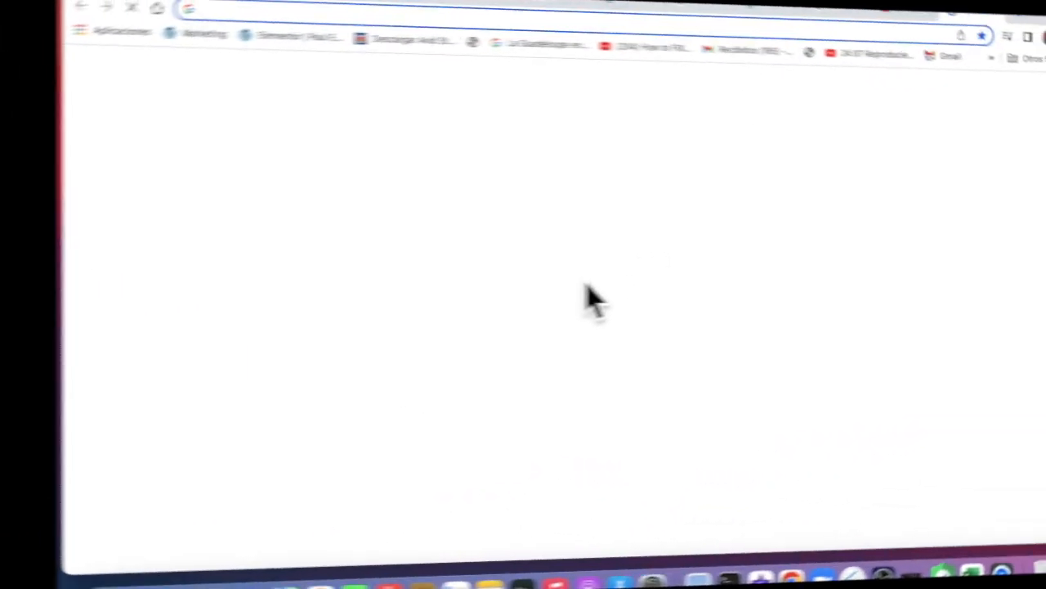
click(502, 309)
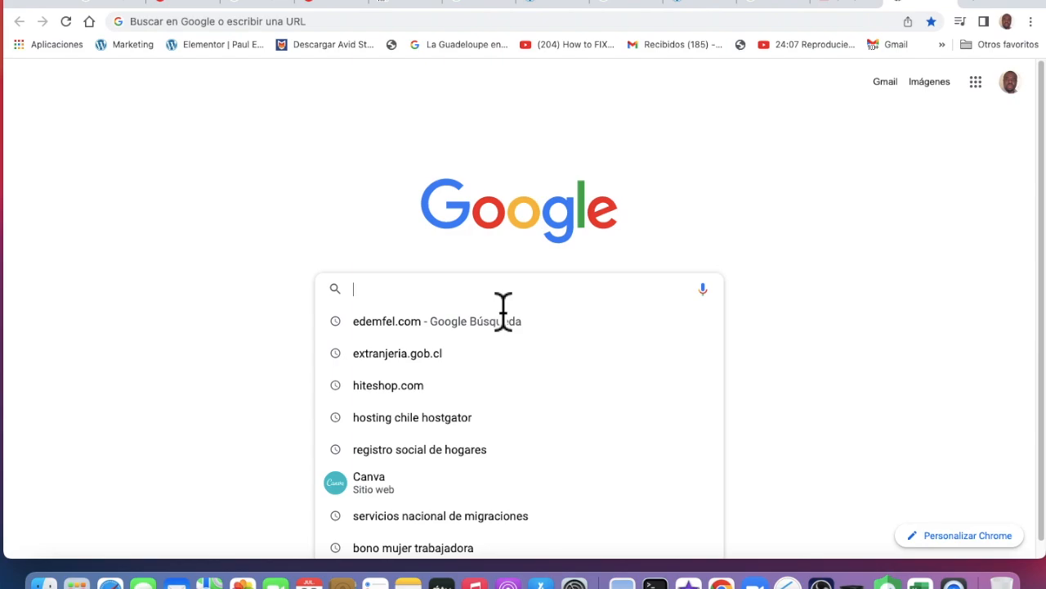
text(WWW.)
key(BackSpace)
key(BackSpace)
key(BackSpace)
key(BackSpace)
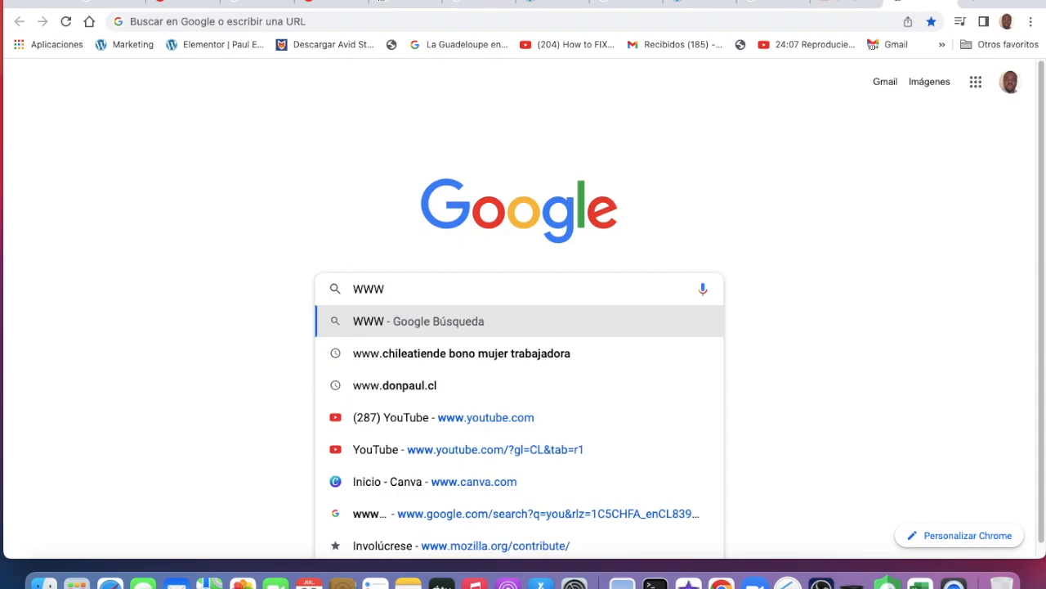
text(wwww)
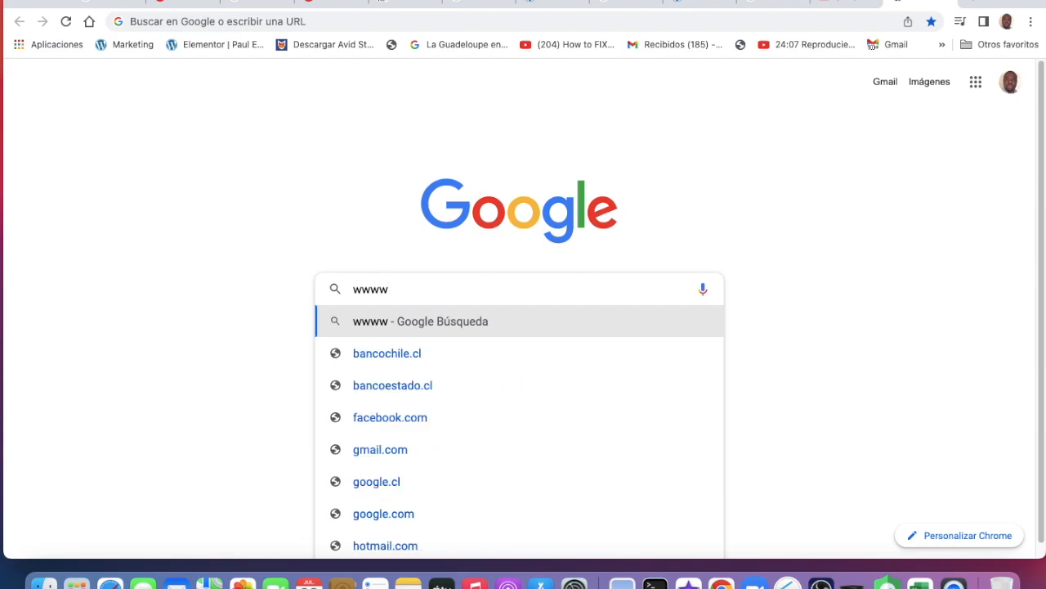
key(BackSpace)
text(.don)
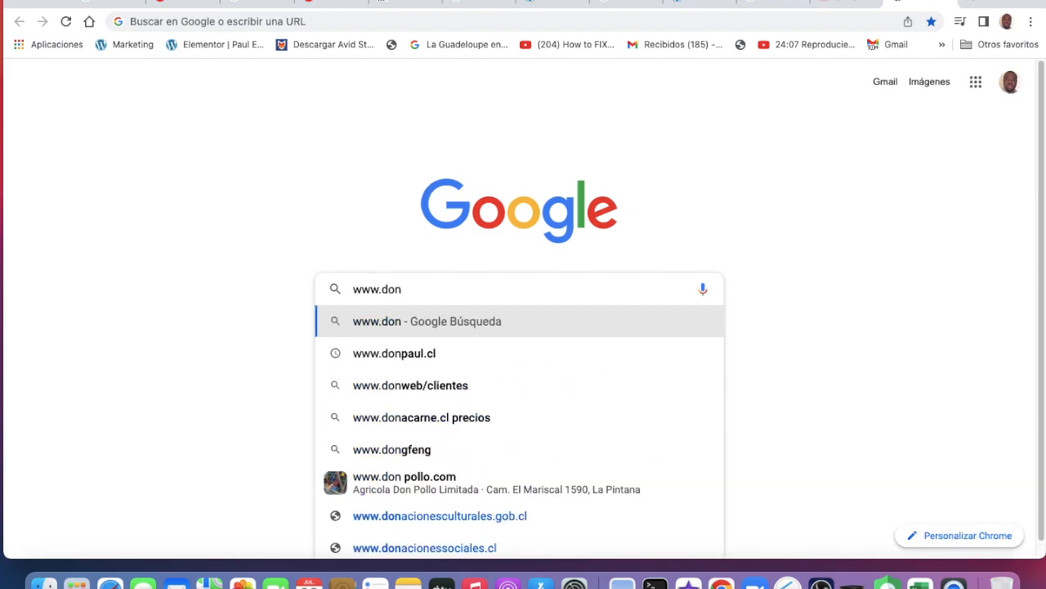
text(paul.cl)
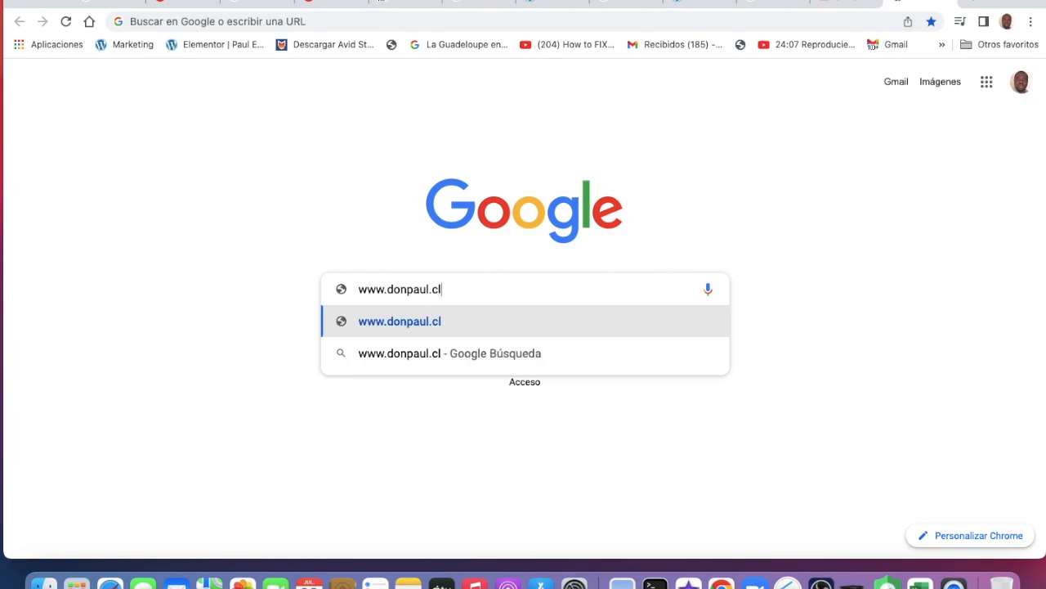
click(425, 333)
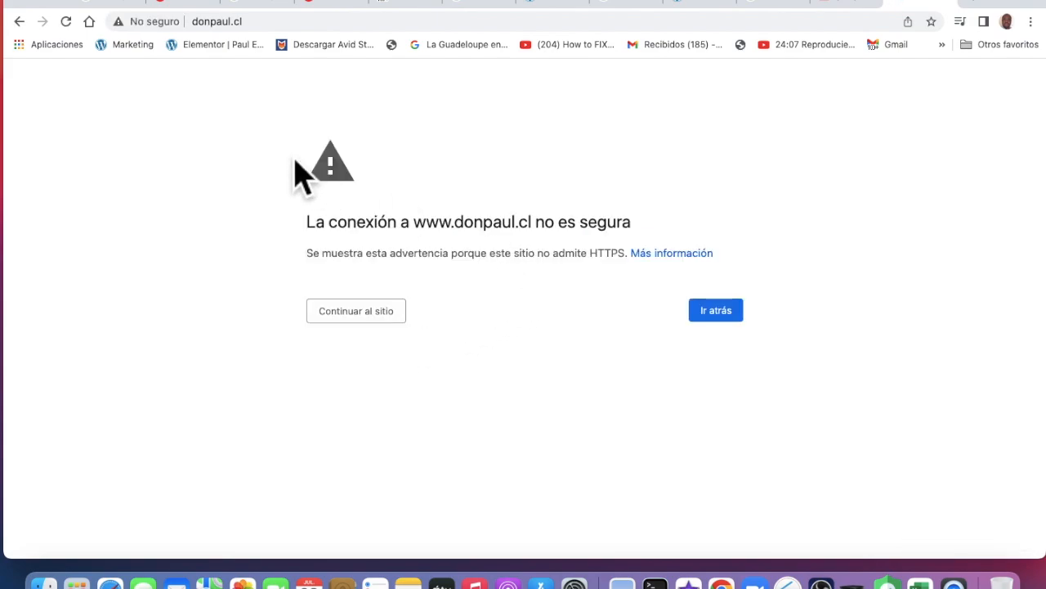
click(20, 21)
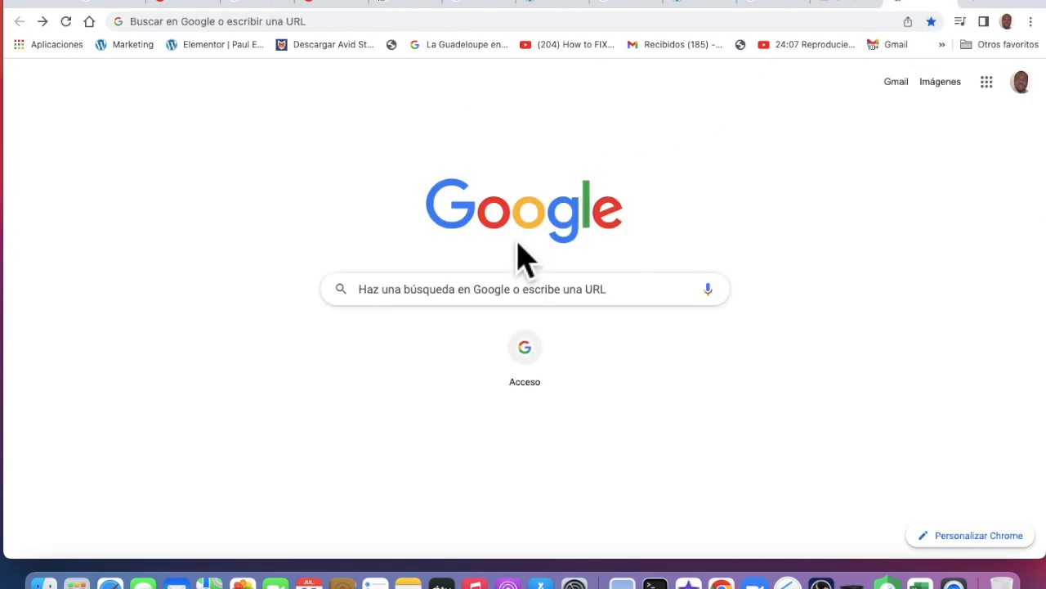
click(512, 302)
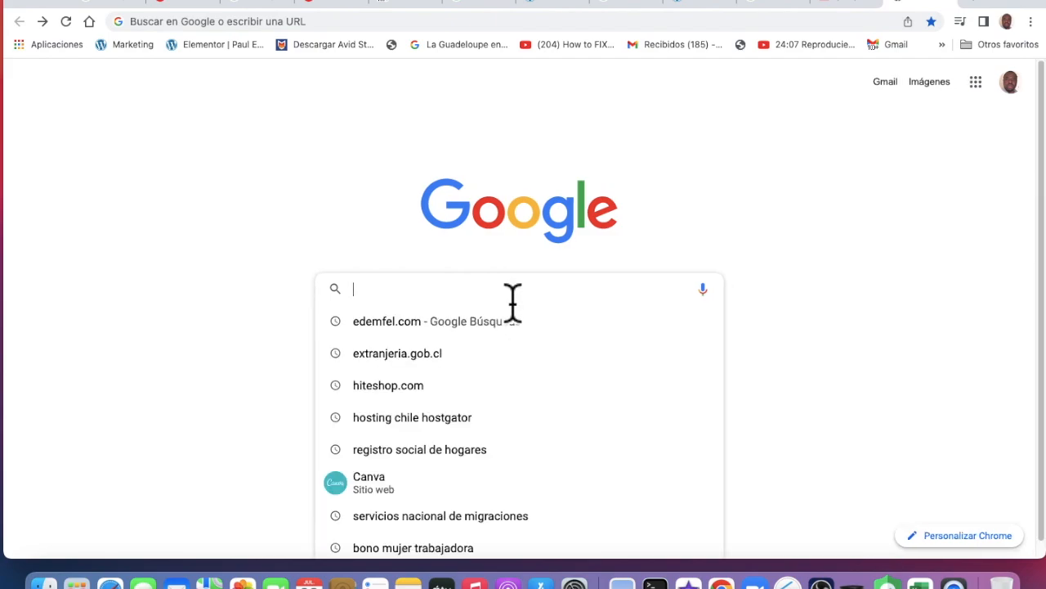
click(319, 254)
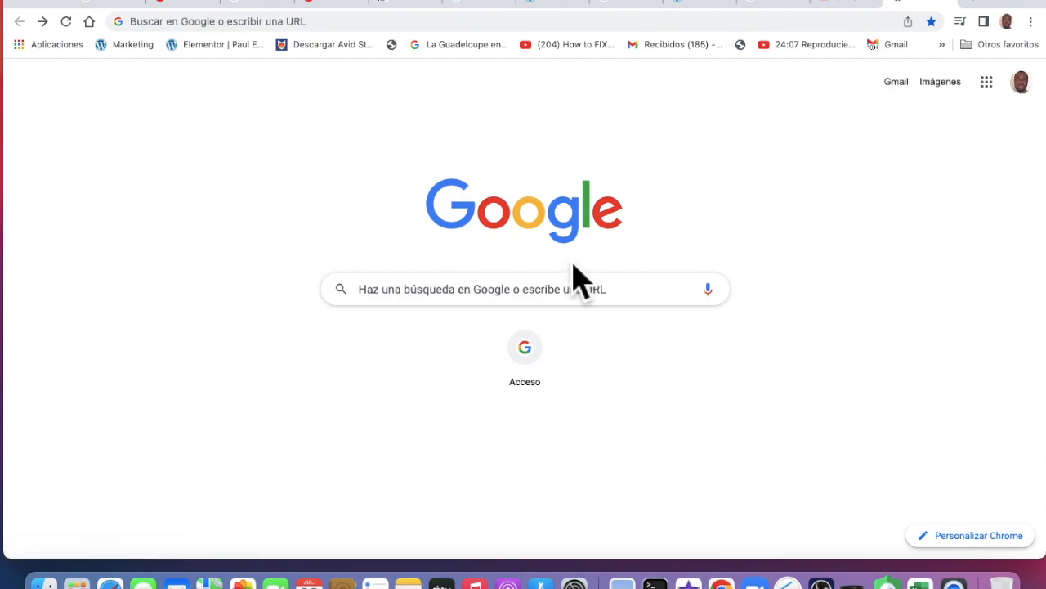
click(497, 307)
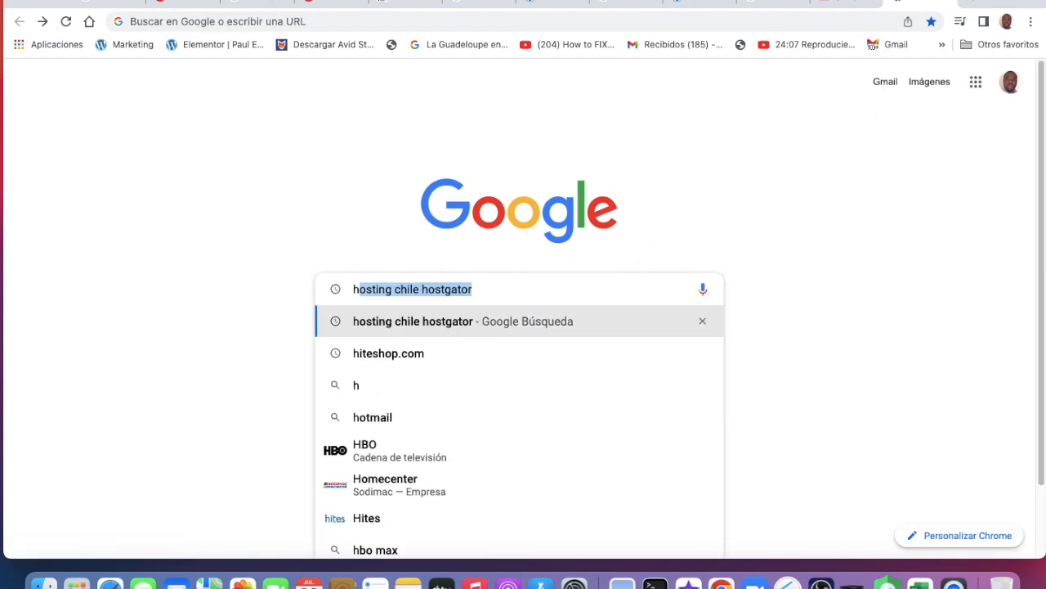
key(BackSpace)
text(httpa)
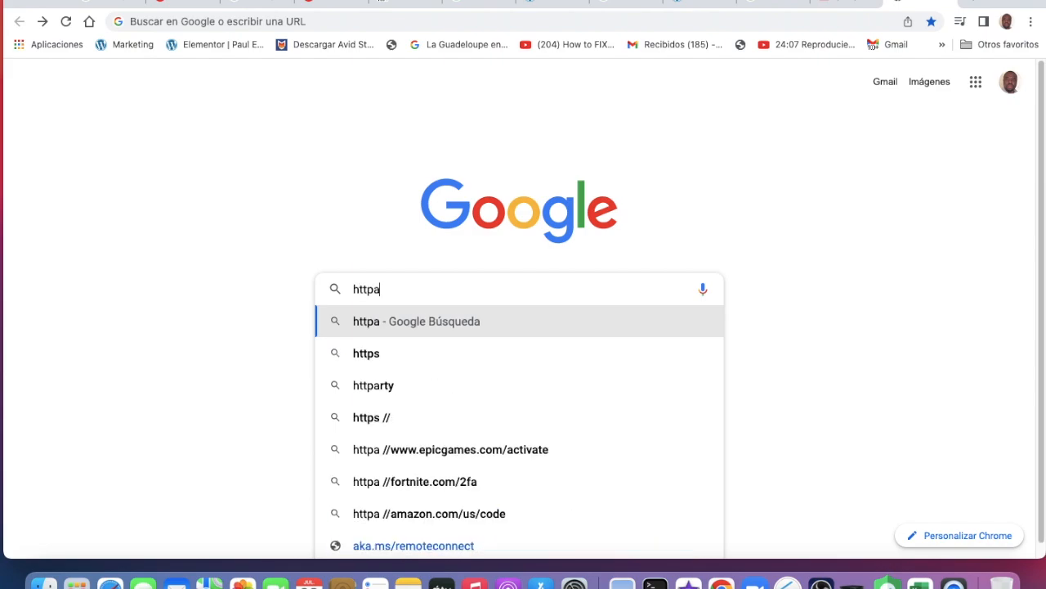
key(BackSpace)
text(s)
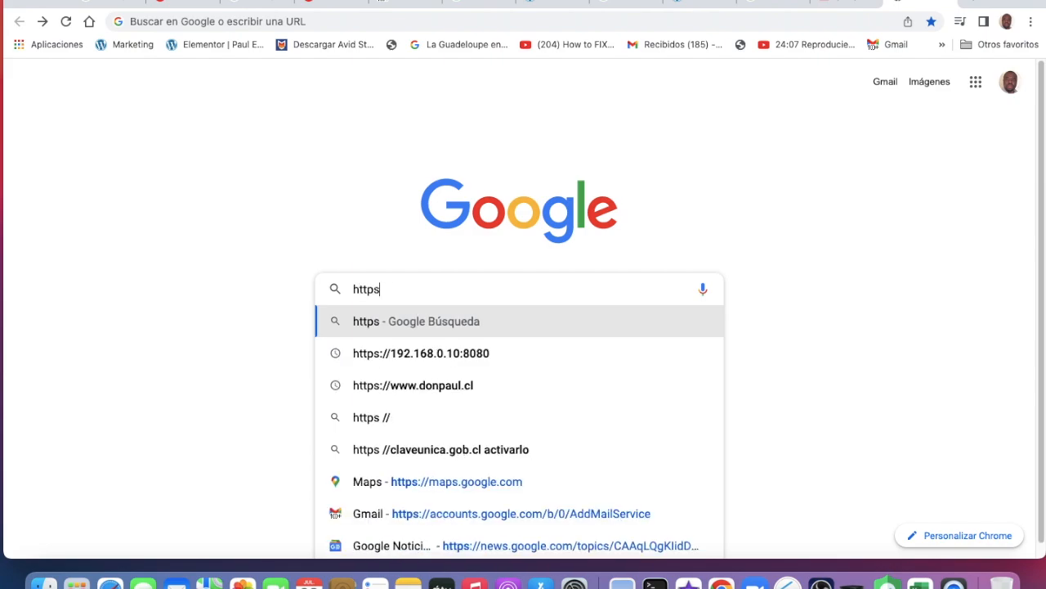
text(:/)
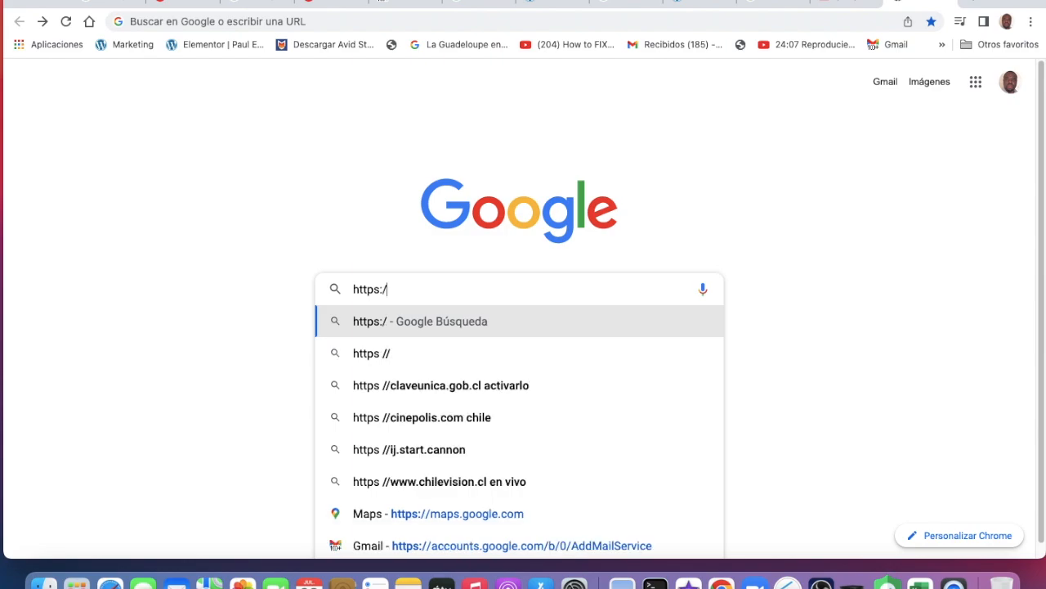
text(/www)
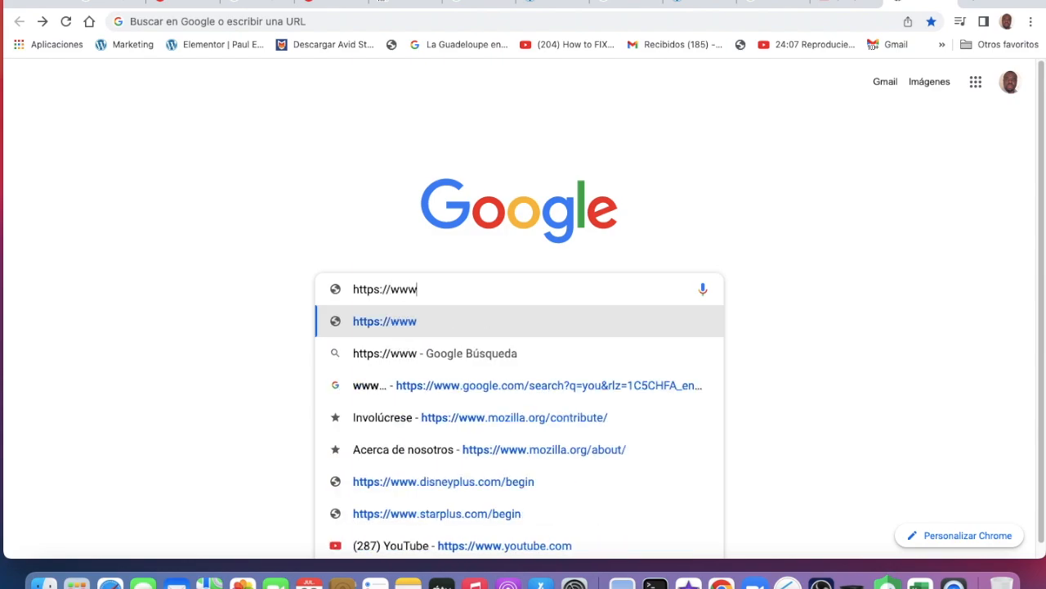
text(.)
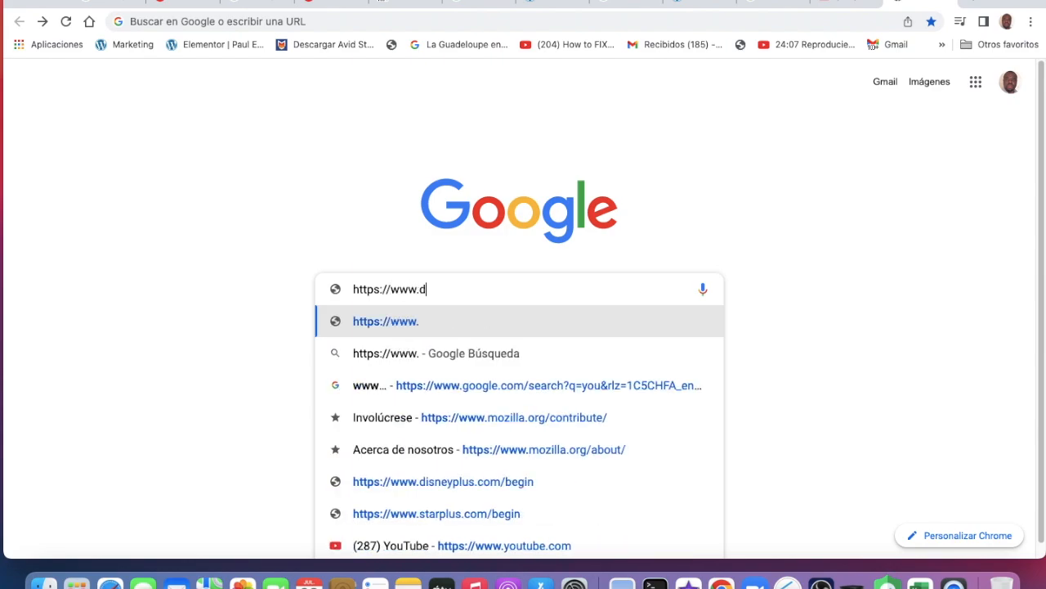
text(donpaul)
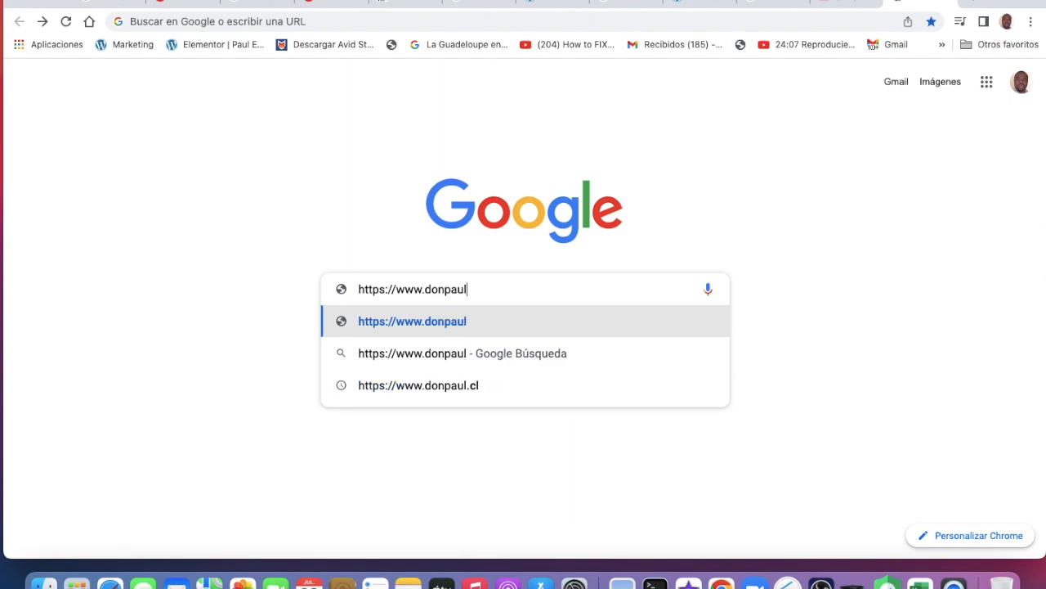
text(.cl)
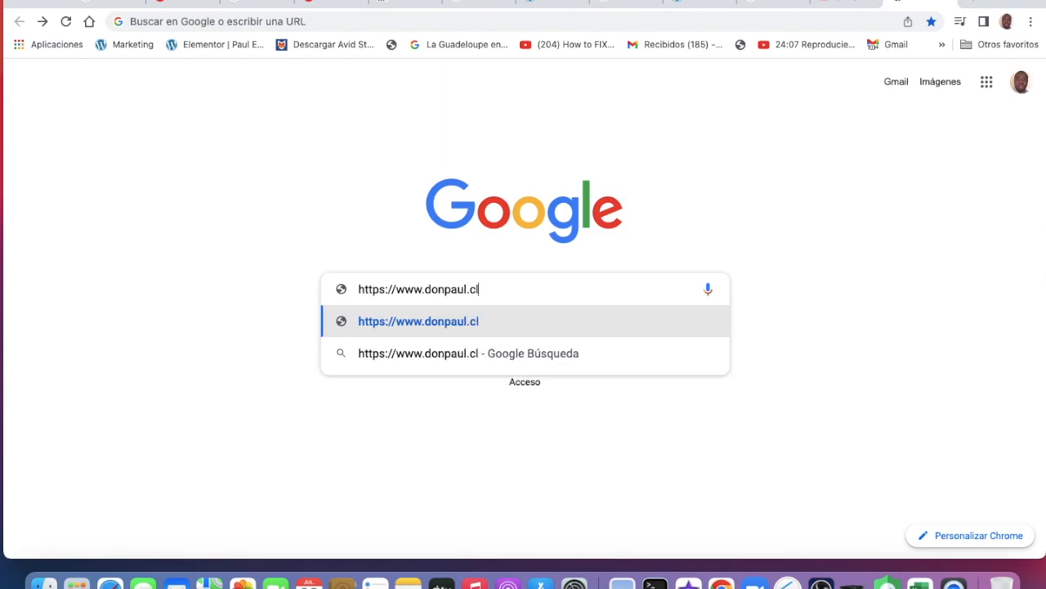
click(449, 327)
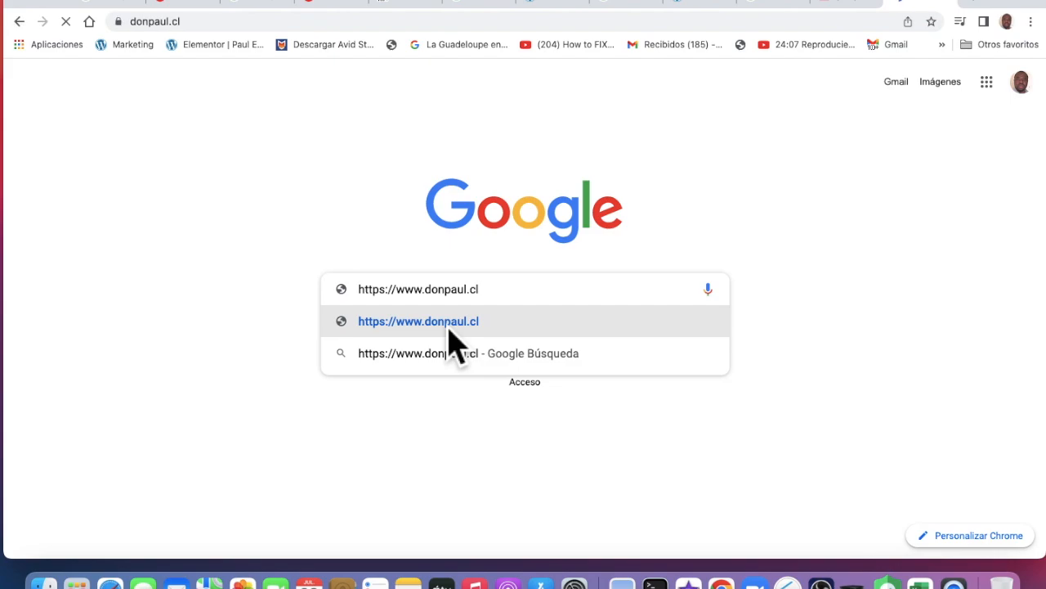
Scroll down through the donpaul.cl home slider and category sections, then back up
scroll(447, 324, down, 1)
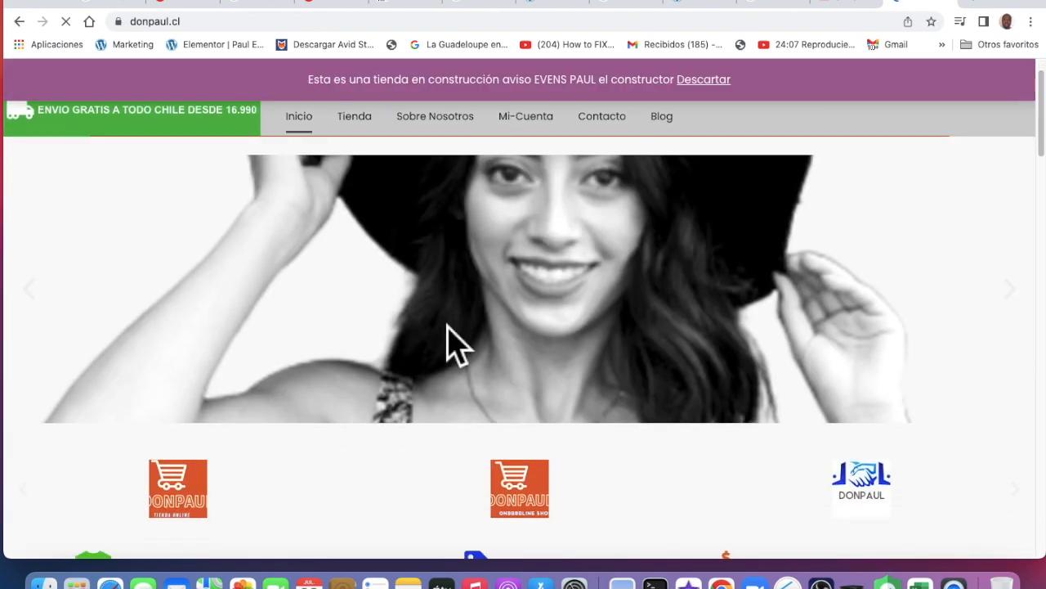
scroll(456, 343, down, 5)
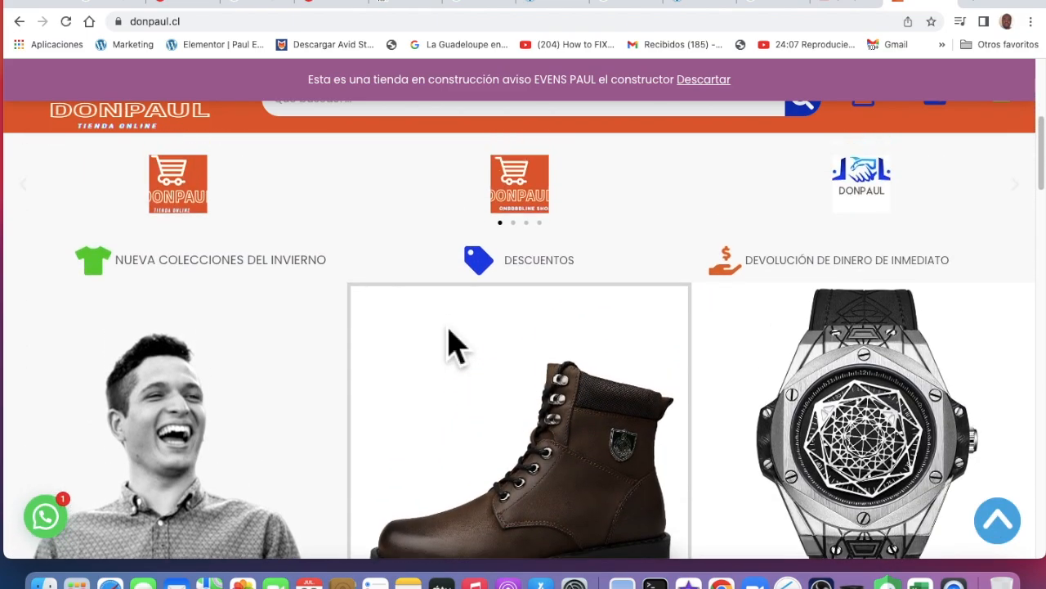
scroll(456, 344, up, 5)
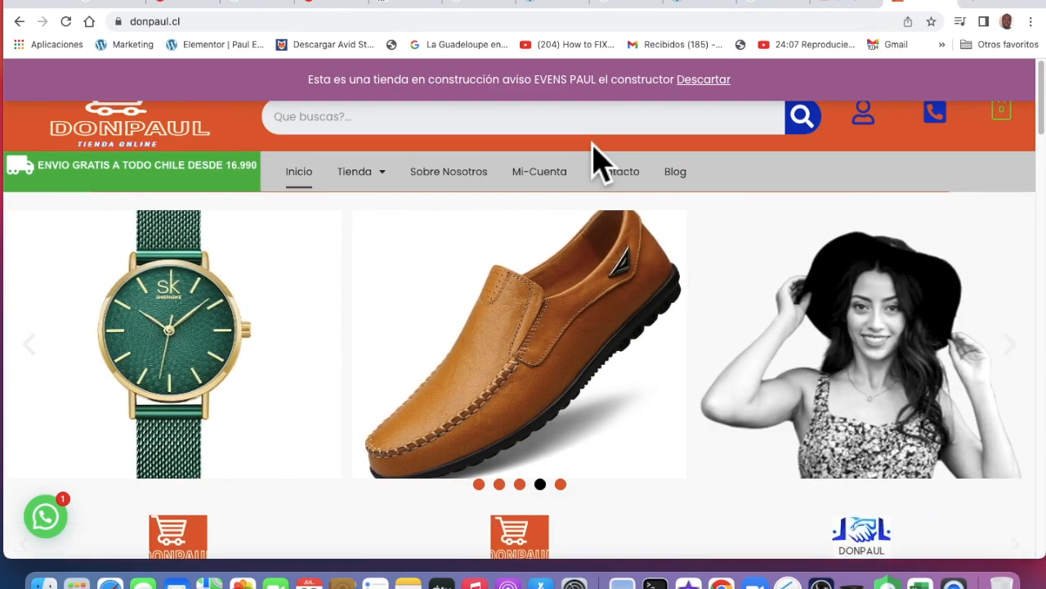
Scroll the donpaul.cl homepage past the featured products to the footer and back to the top
scroll(442, 380, down, 3)
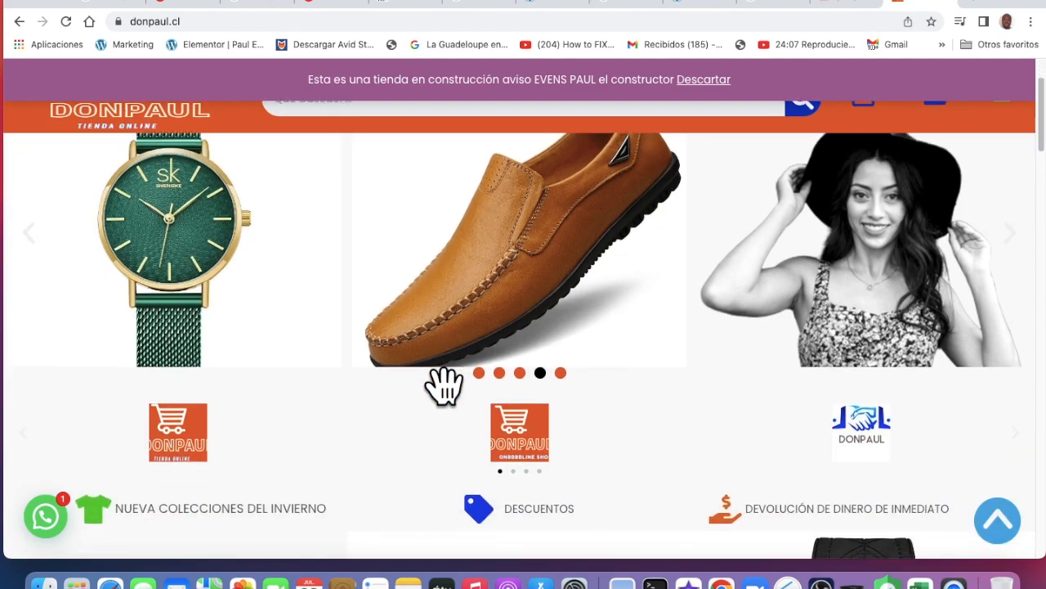
scroll(431, 380, down, 6)
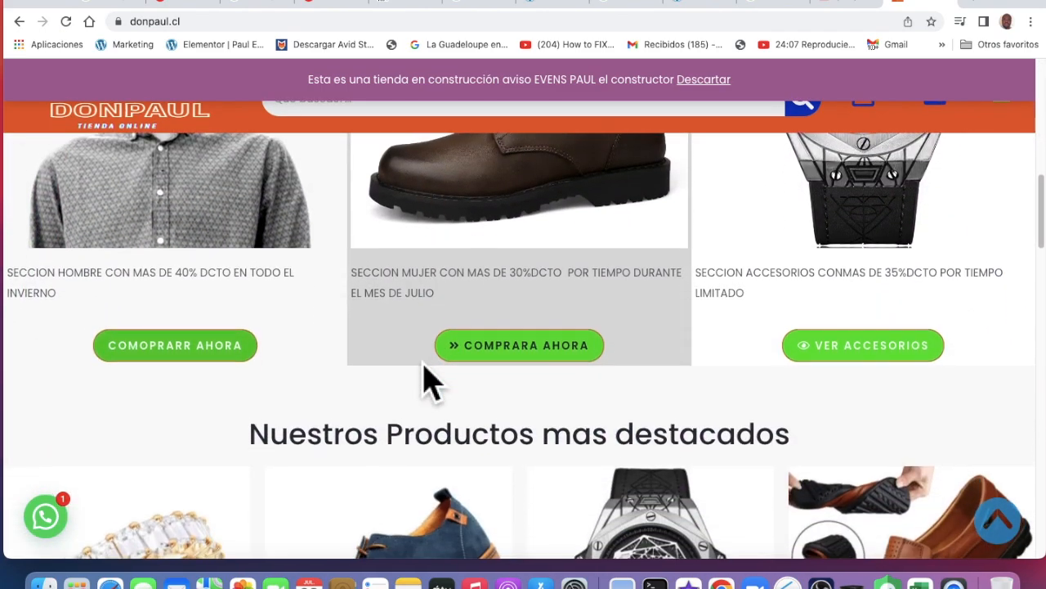
scroll(429, 376, up, 9)
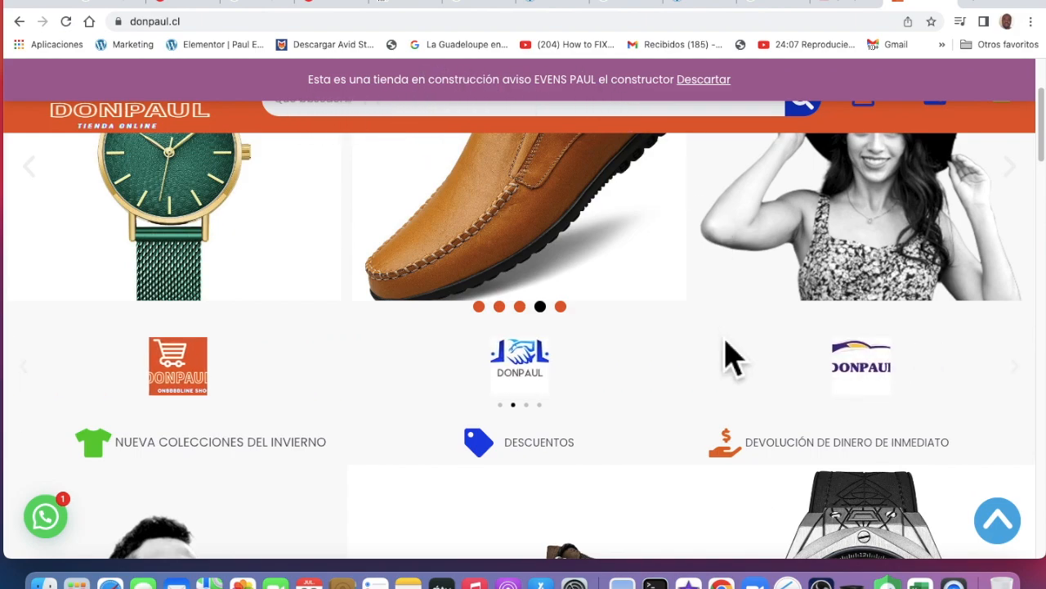
scroll(730, 357, down, 5)
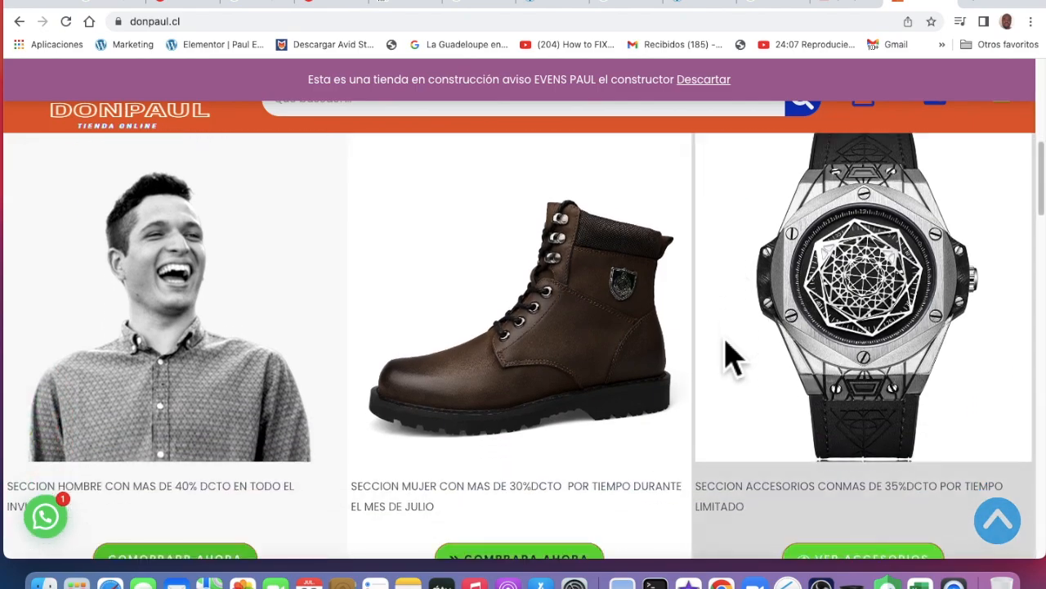
scroll(730, 357, down, 4)
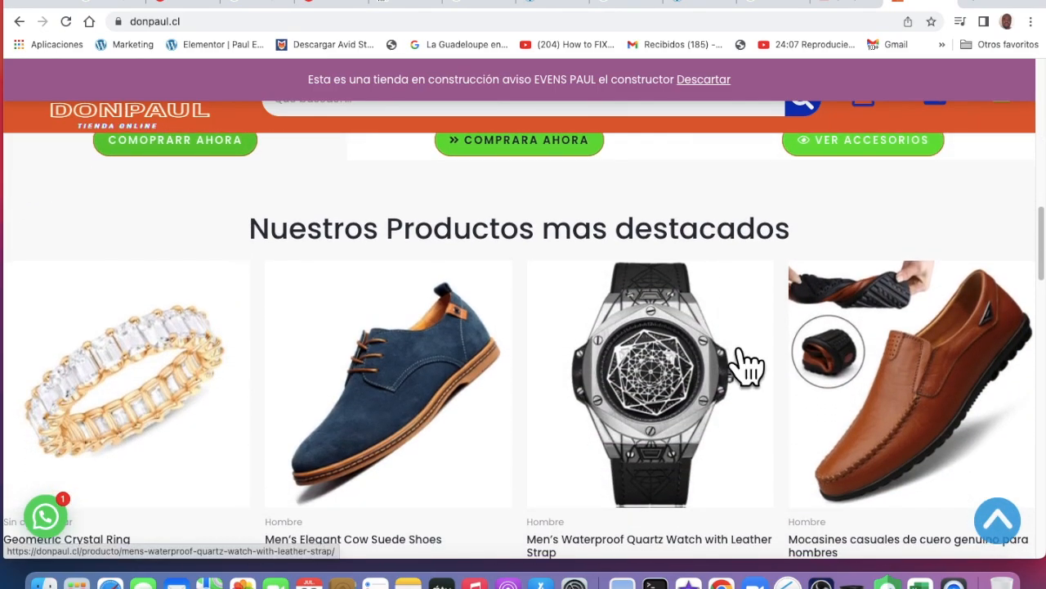
scroll(742, 367, down, 1)
scroll(747, 366, down, 7)
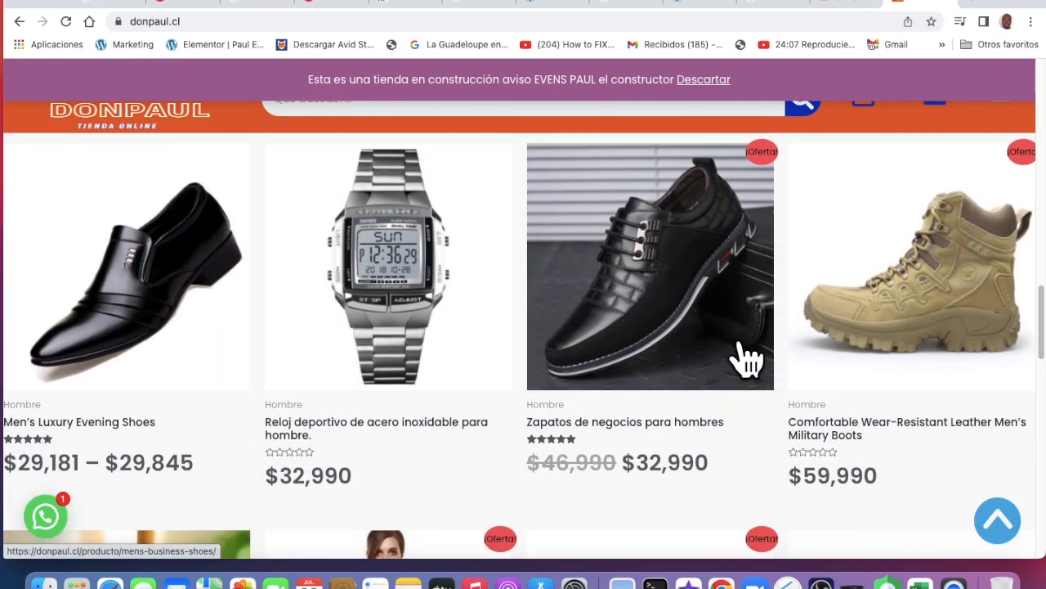
scroll(747, 360, down, 6)
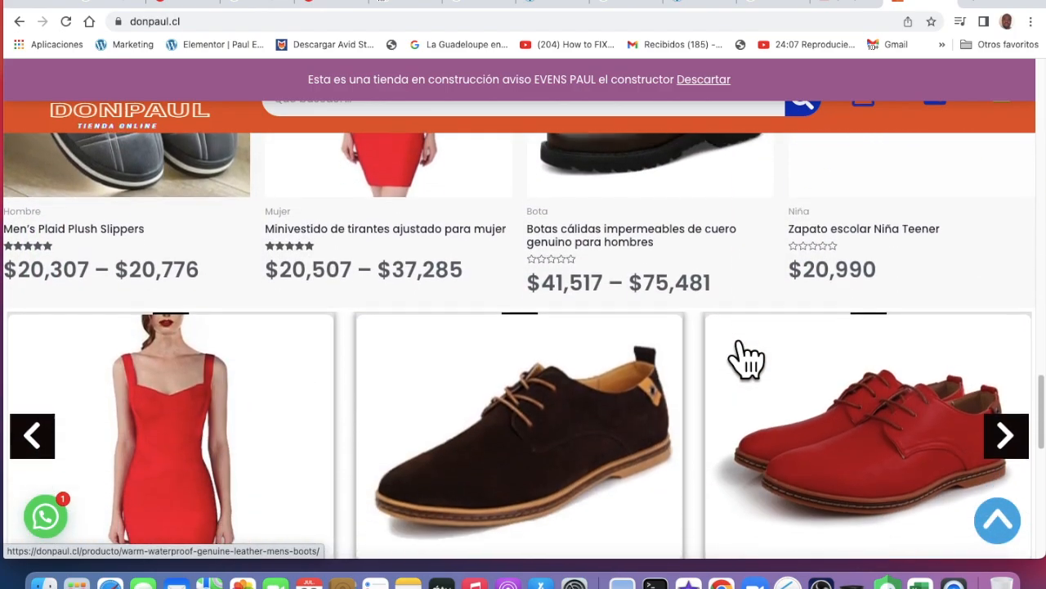
scroll(746, 353, down, 8)
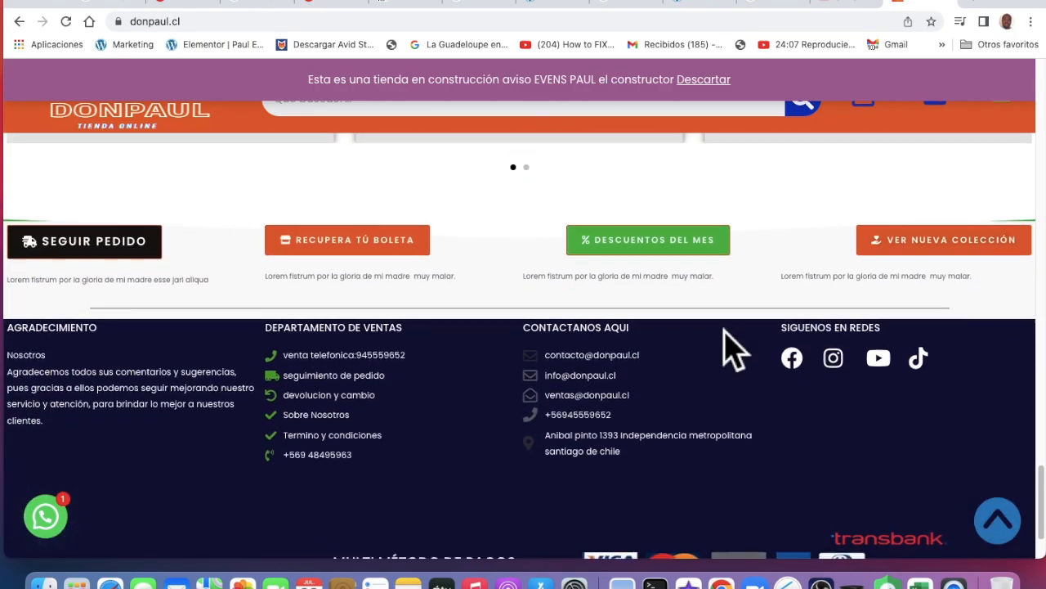
scroll(733, 350, up, 5)
scroll(734, 350, down, 5)
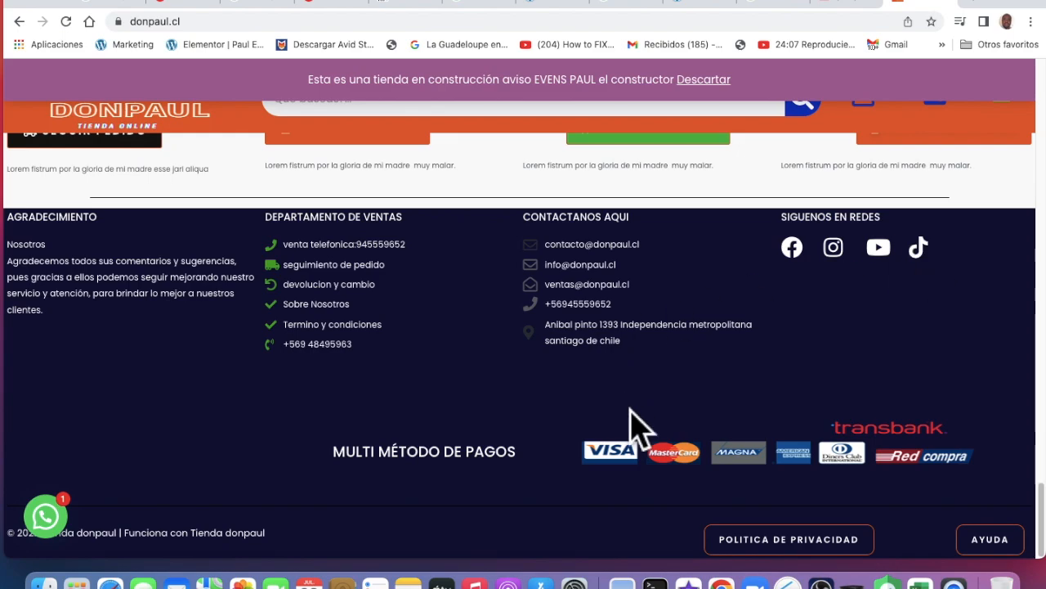
scroll(466, 398, up, 3)
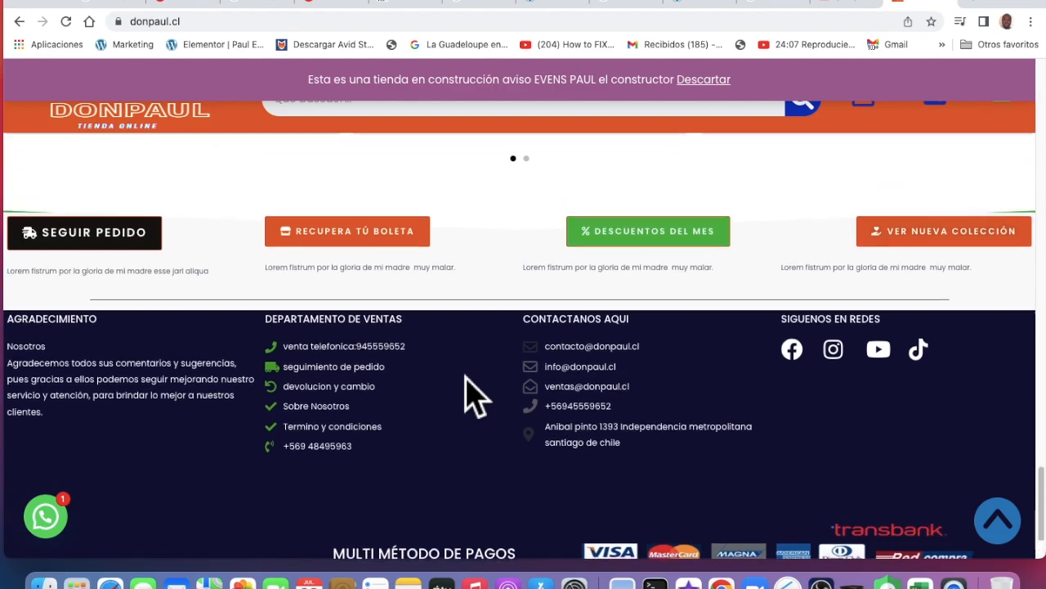
scroll(467, 397, up, 10)
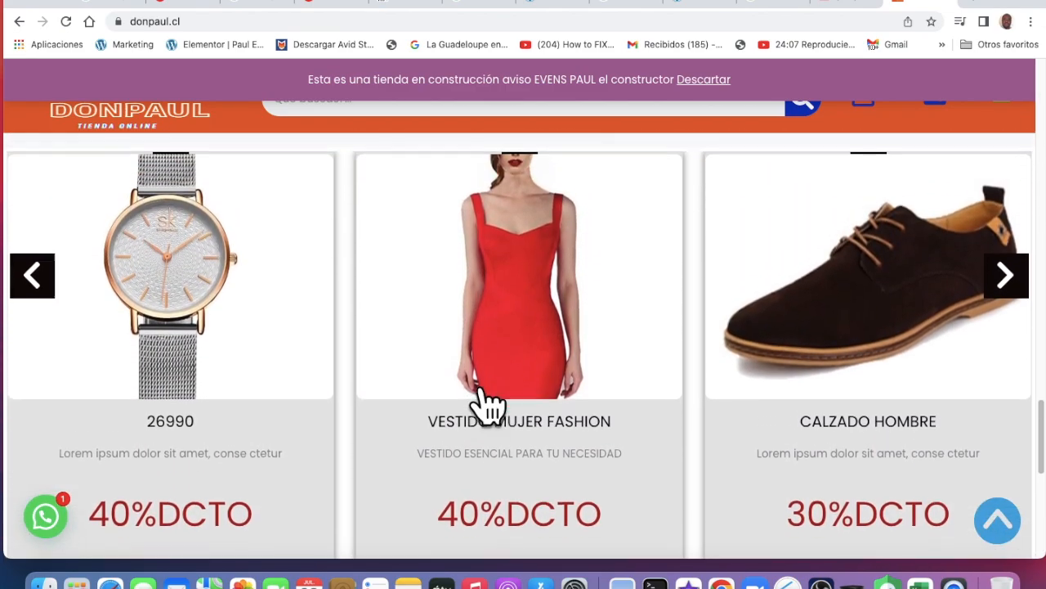
scroll(488, 404, up, 10)
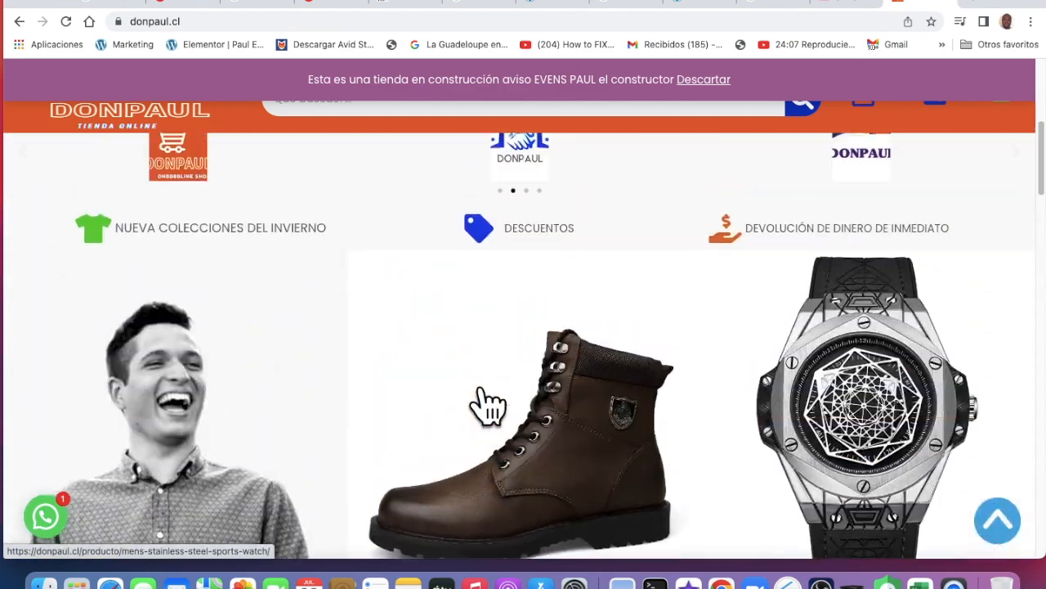
scroll(476, 398, up, 3)
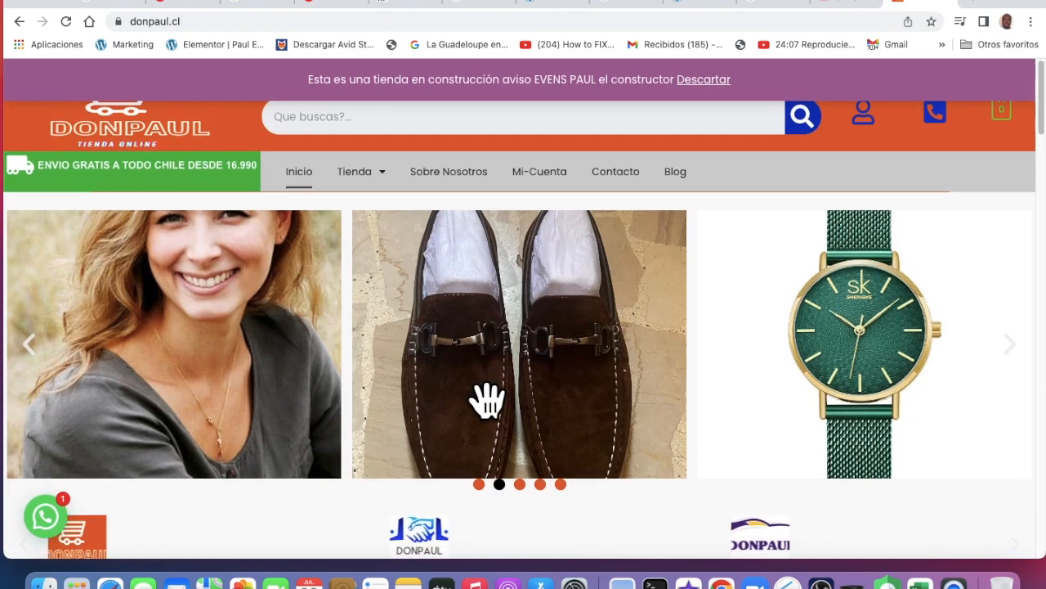
scroll(487, 398, up, 1)
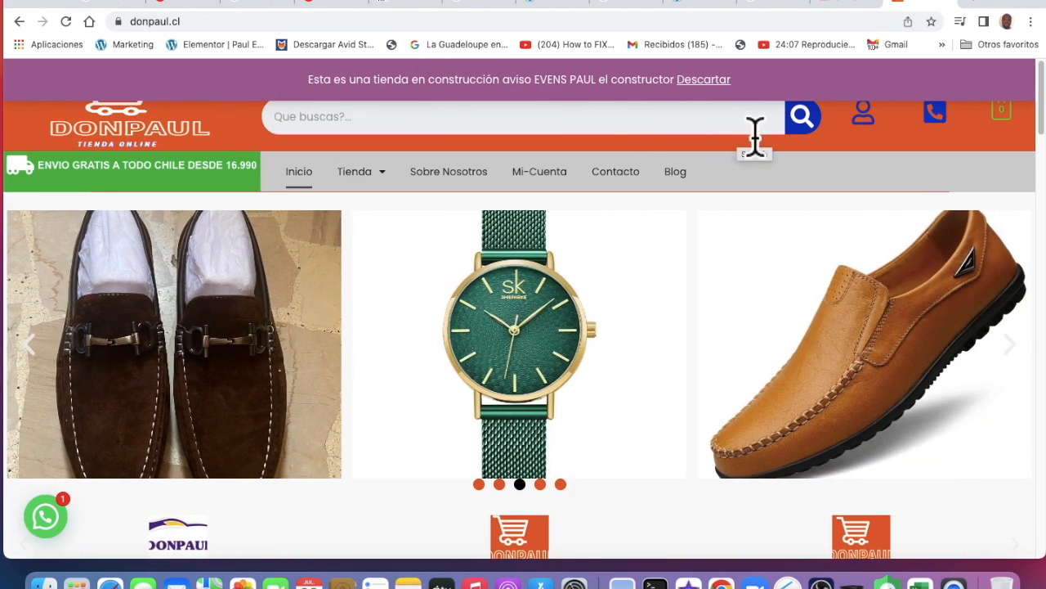
Dismiss the purple under-construction notice with Descartar
click(726, 96)
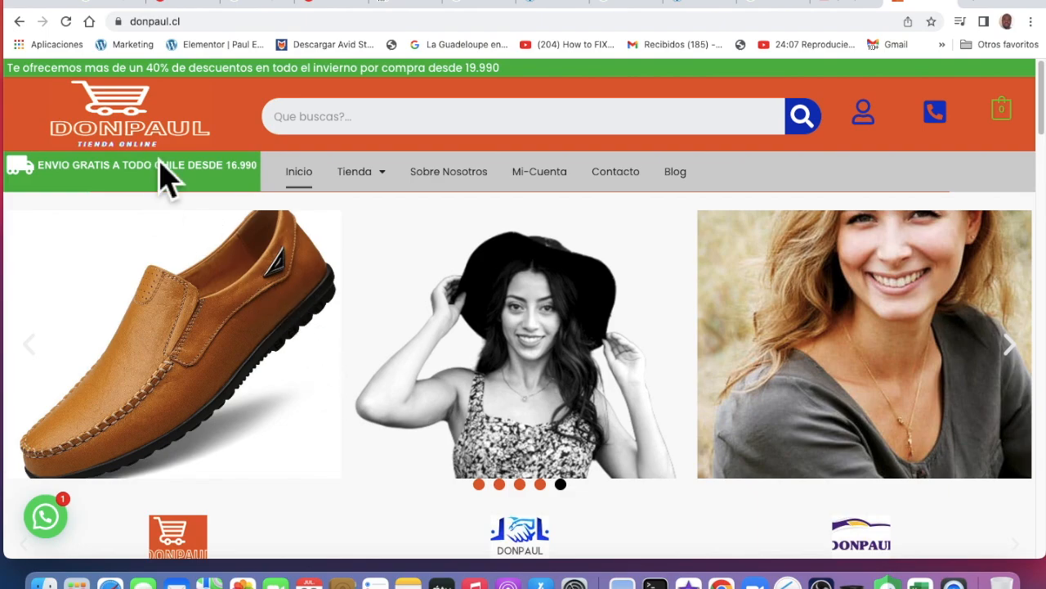
scroll(94, 151, down, 3)
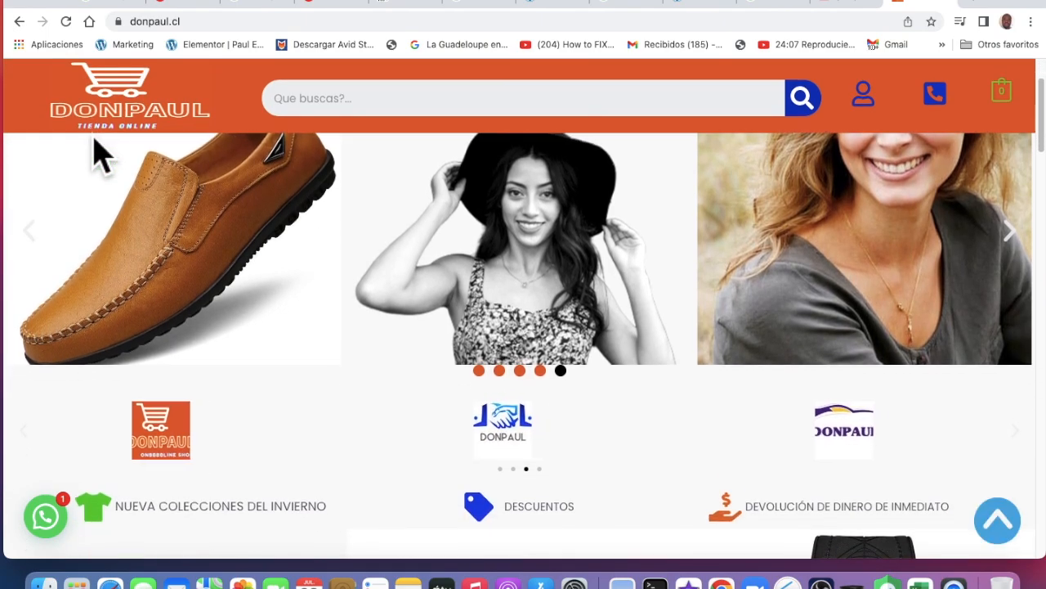
scroll(94, 151, up, 5)
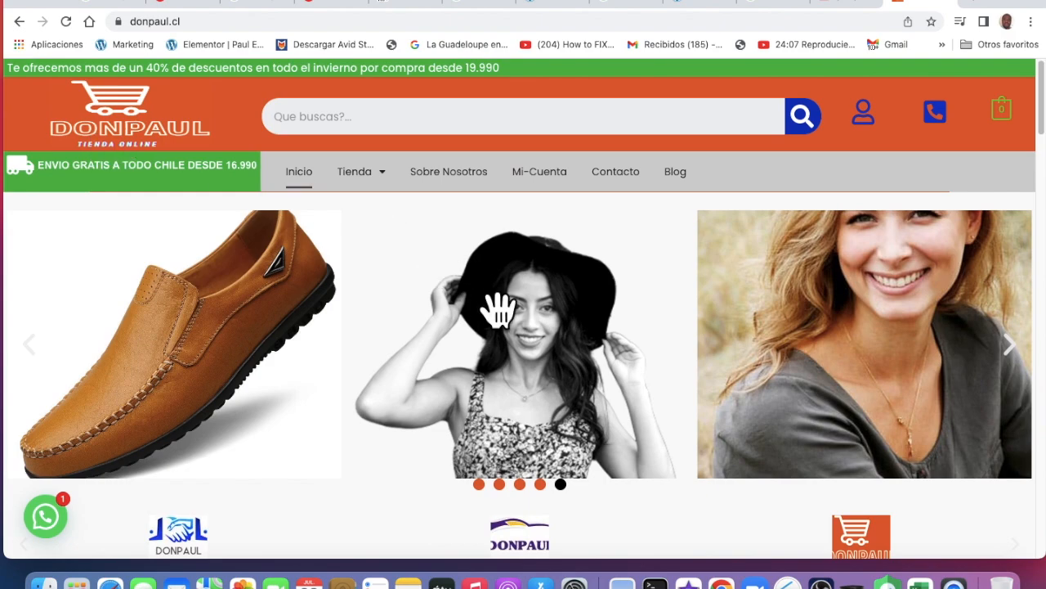
scroll(497, 309, down, 2)
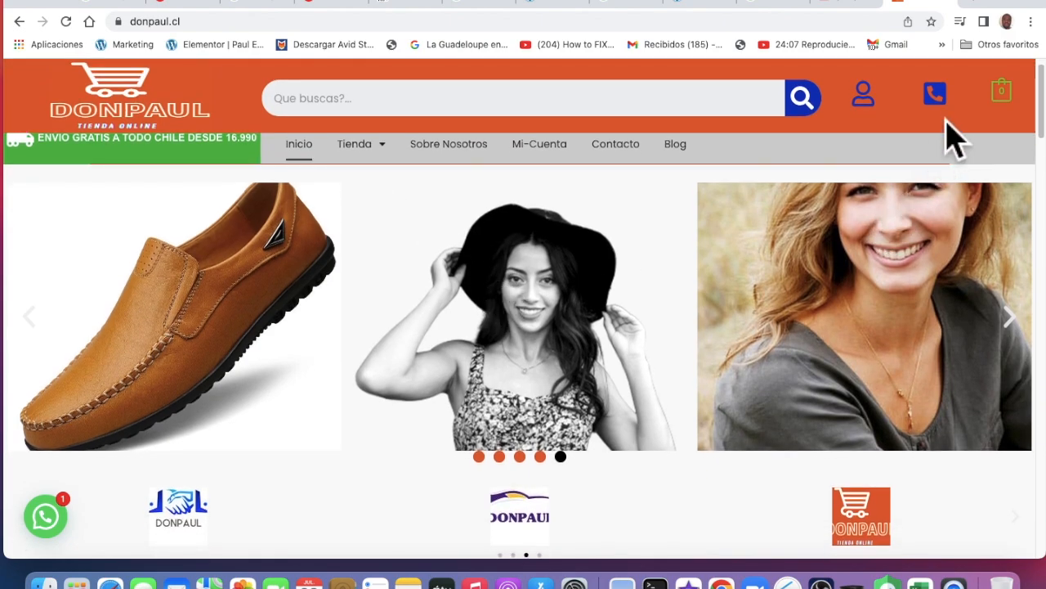
Open the header phone icon's ATENCION TELEFONICA panel, close it, then reopen it
click(963, 111)
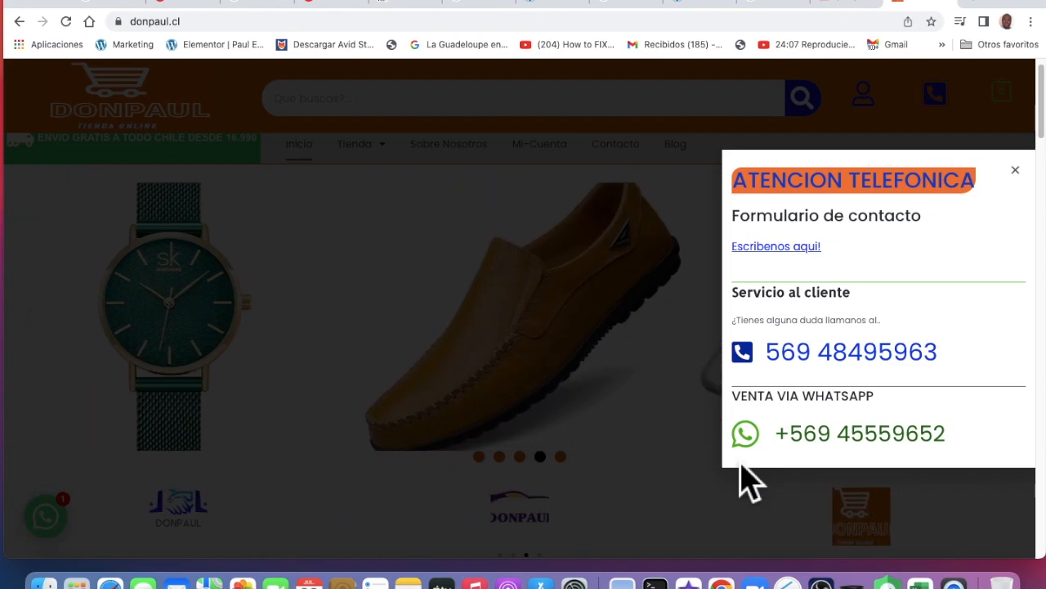
click(671, 361)
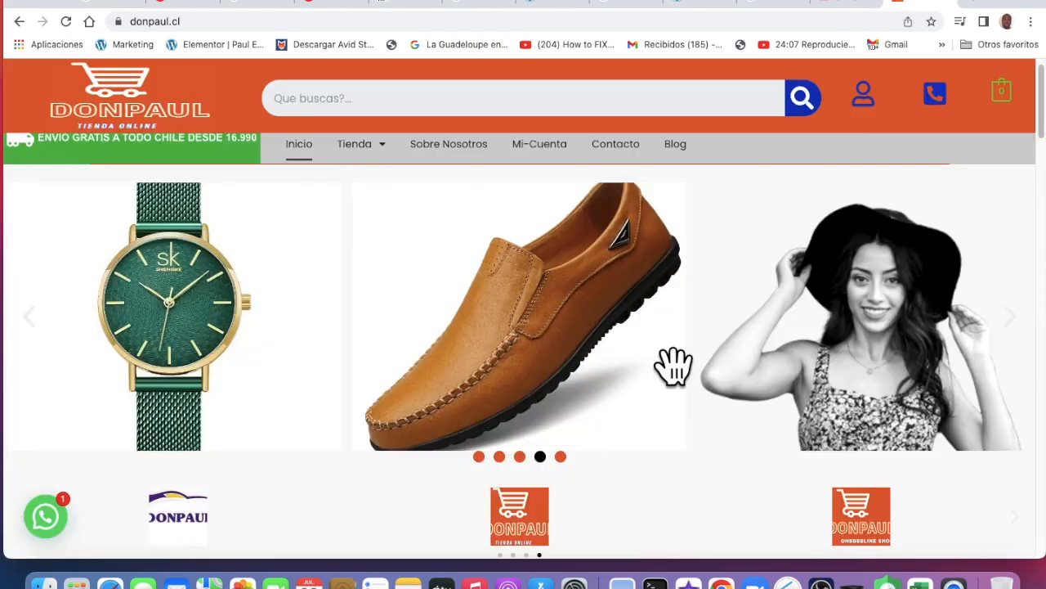
click(946, 98)
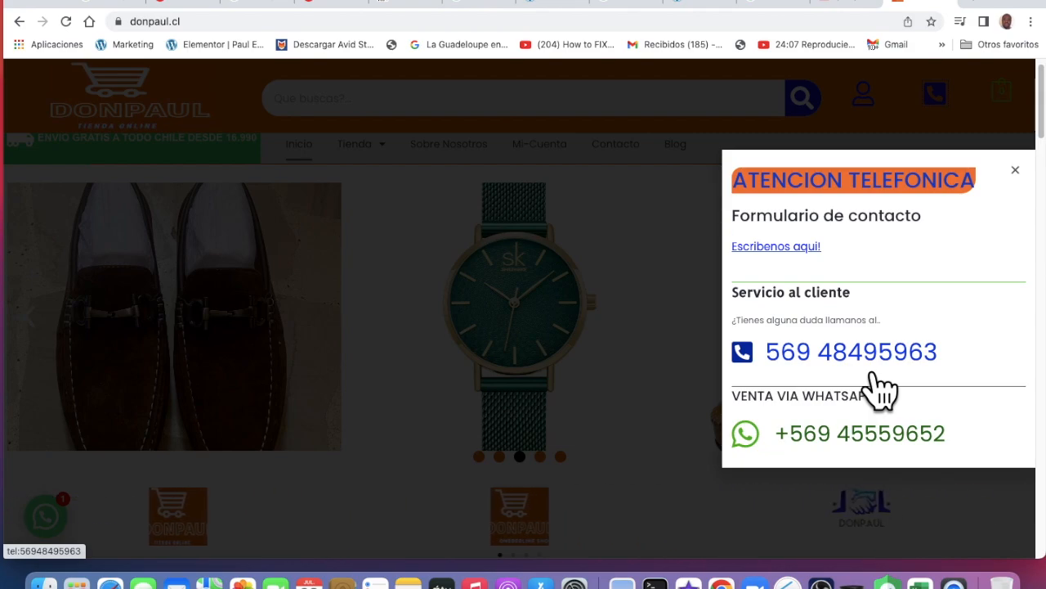
Open the written Contactanos form page from the phone-support panel
click(787, 260)
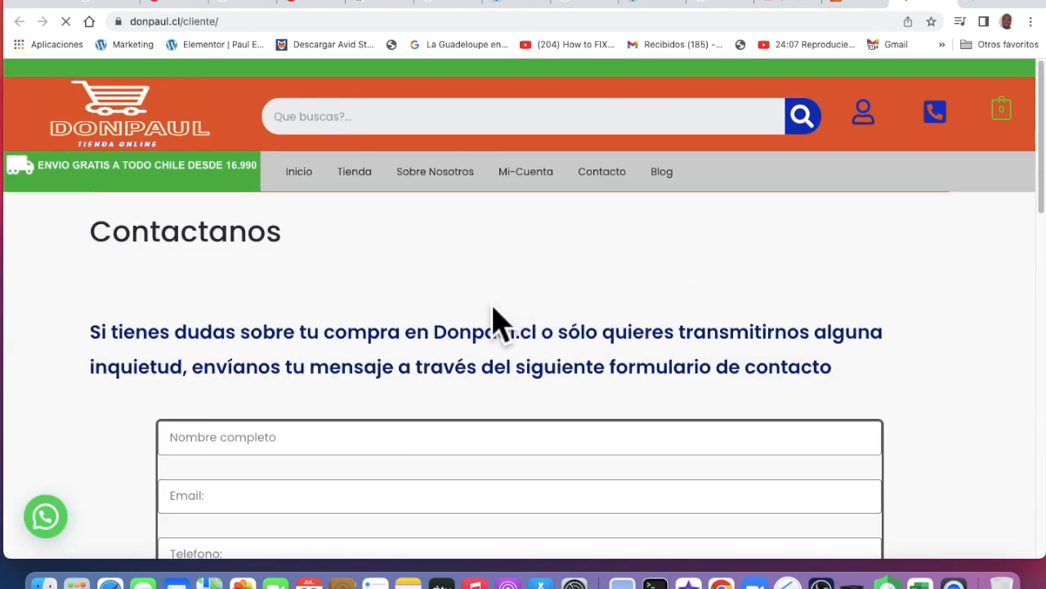
scroll(495, 315, down, 1)
scroll(493, 312, up, 1)
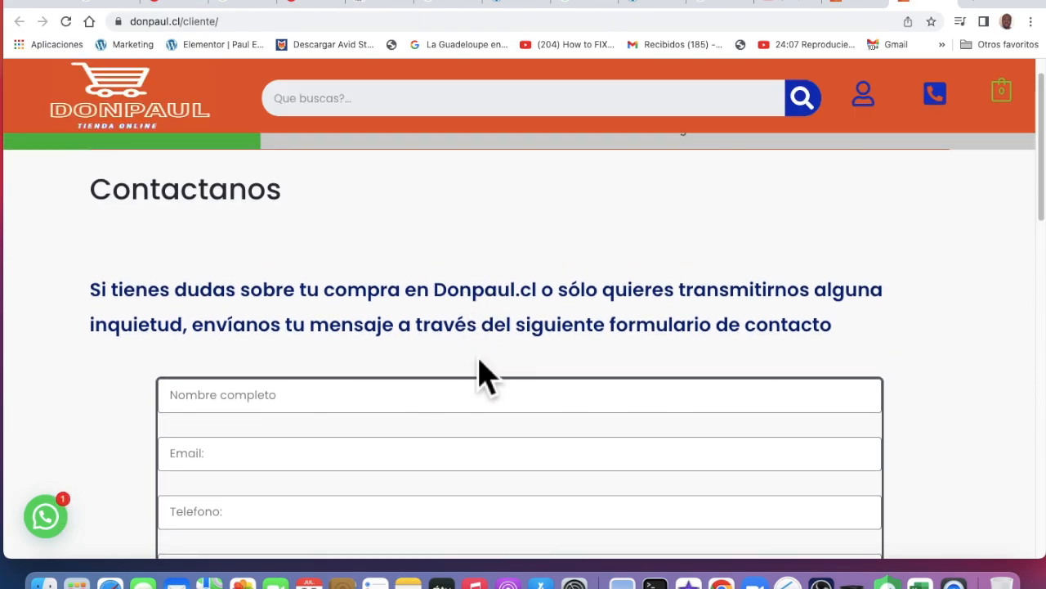
scroll(487, 377, up, 1)
scroll(479, 367, down, 7)
scroll(479, 367, up, 4)
Fill in the full name, a saved e-mail and the suggested phone number, moving through RUT to the message
click(327, 230)
text(paul)
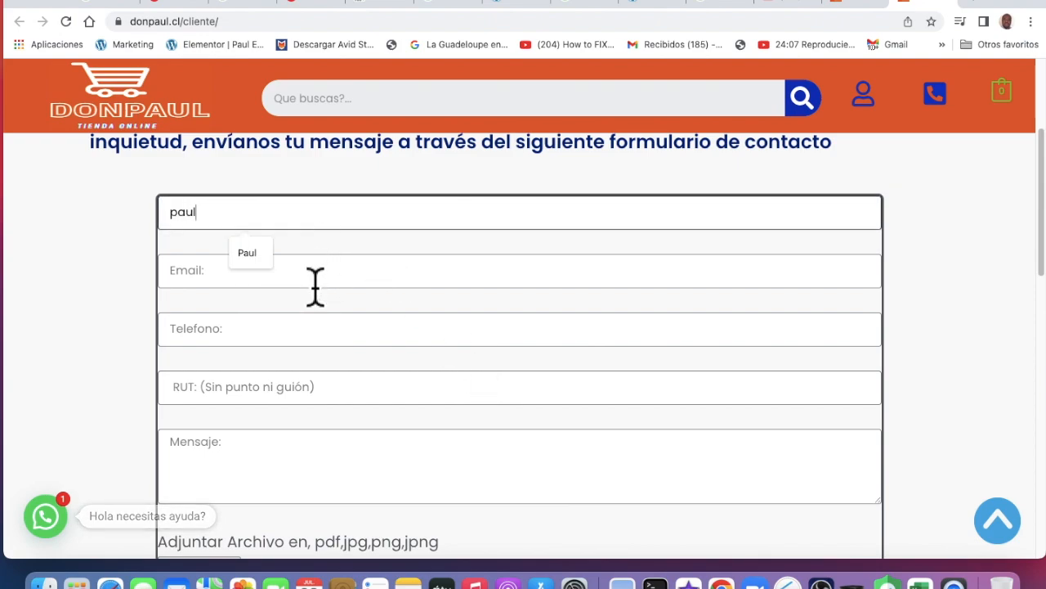
click(317, 276)
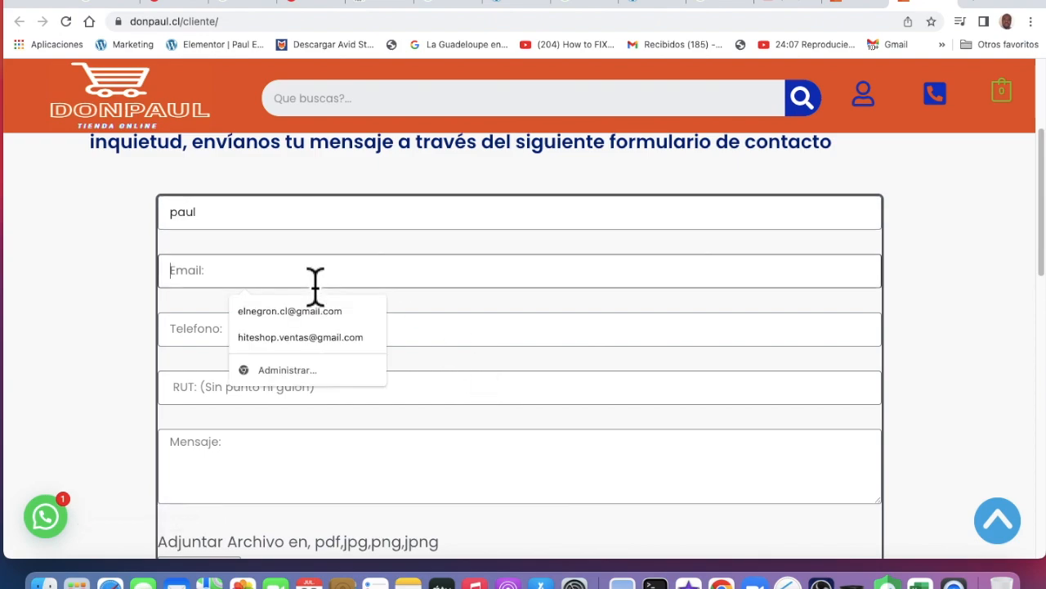
click(313, 314)
click(267, 340)
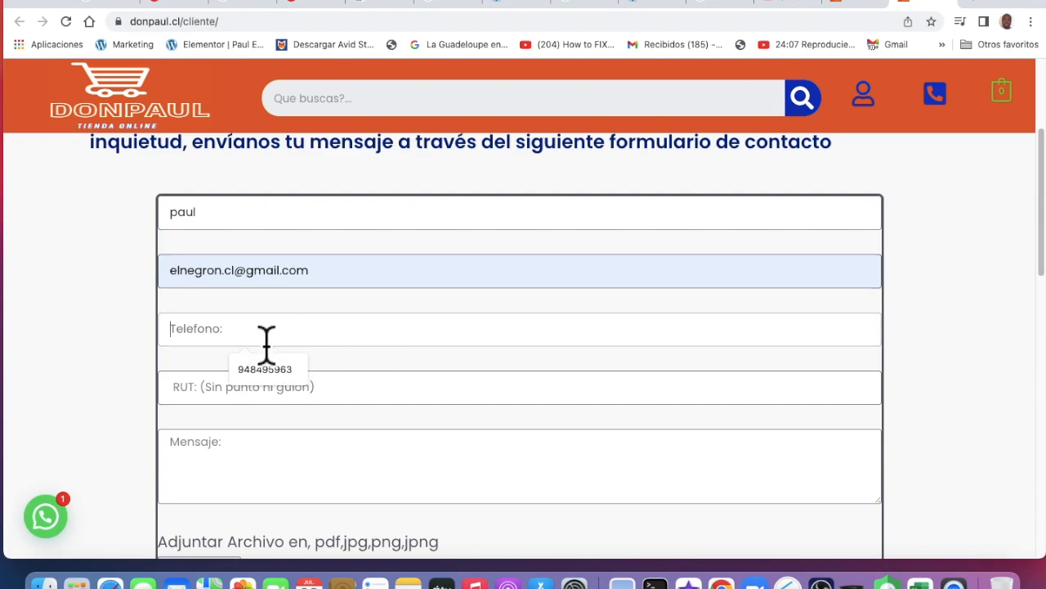
click(280, 376)
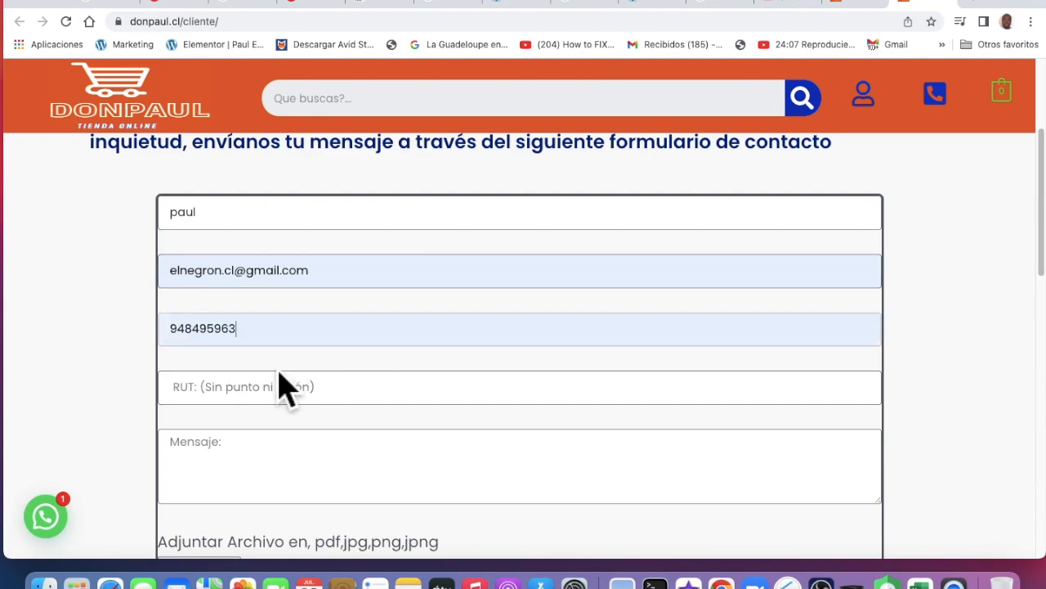
click(327, 401)
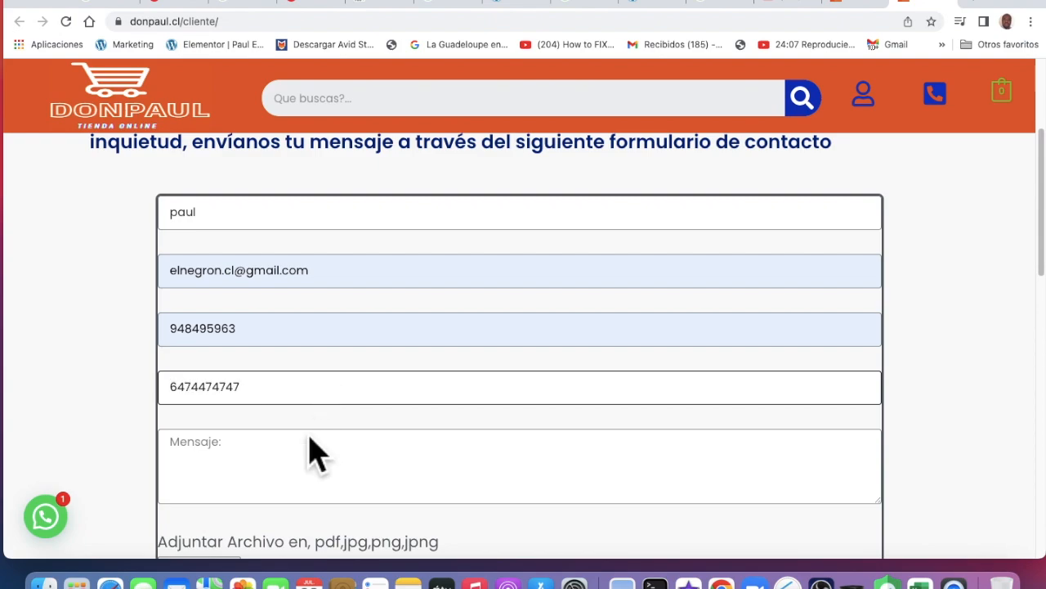
click(248, 471)
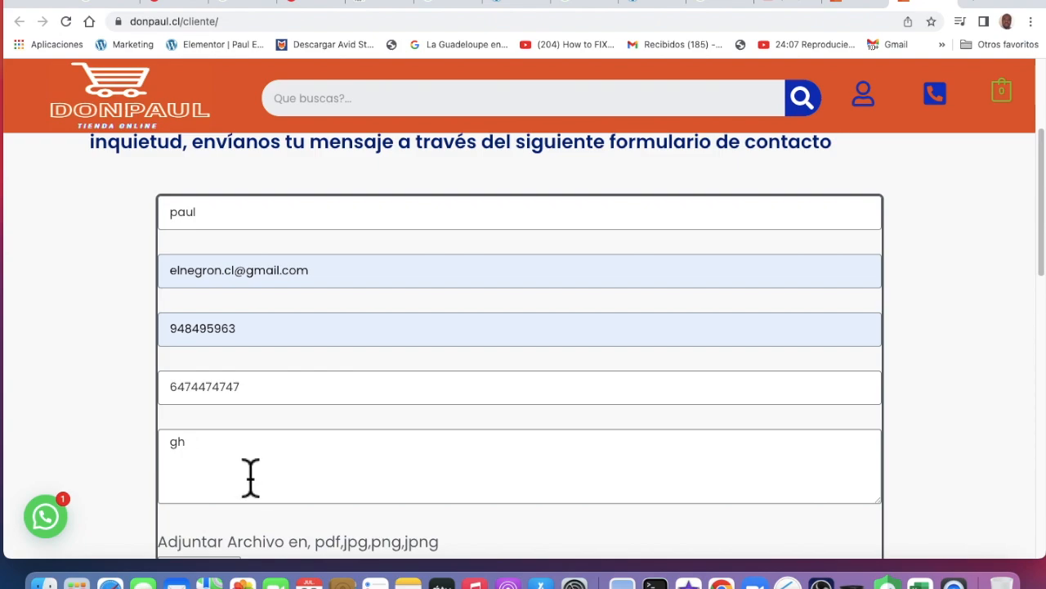
Tick the reCAPTCHA not-a-robot check, return to the message box, and review the form
scroll(250, 476, down, 5)
click(180, 415)
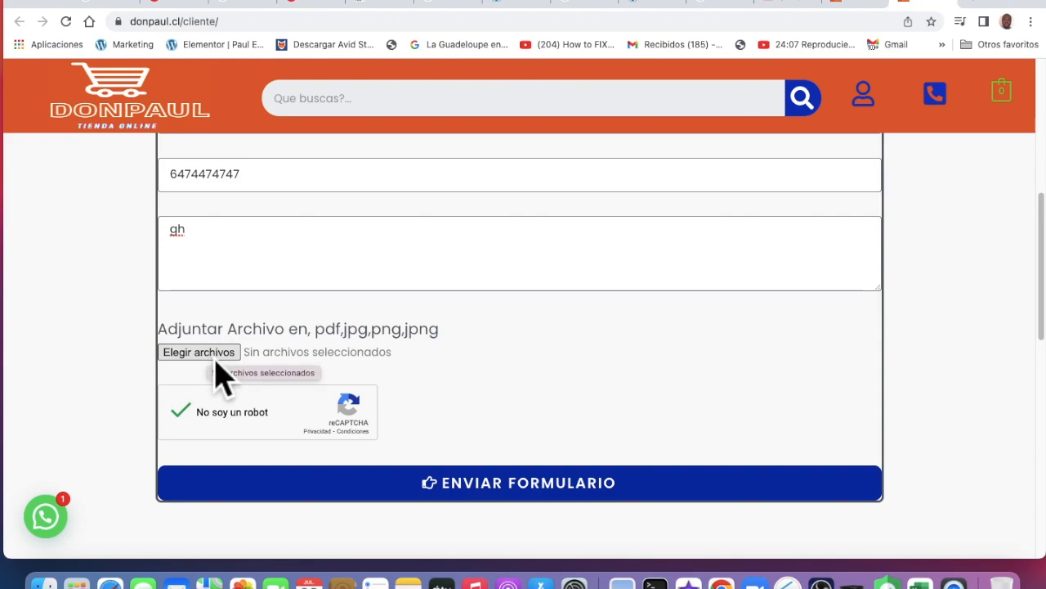
scroll(297, 299, up, 1)
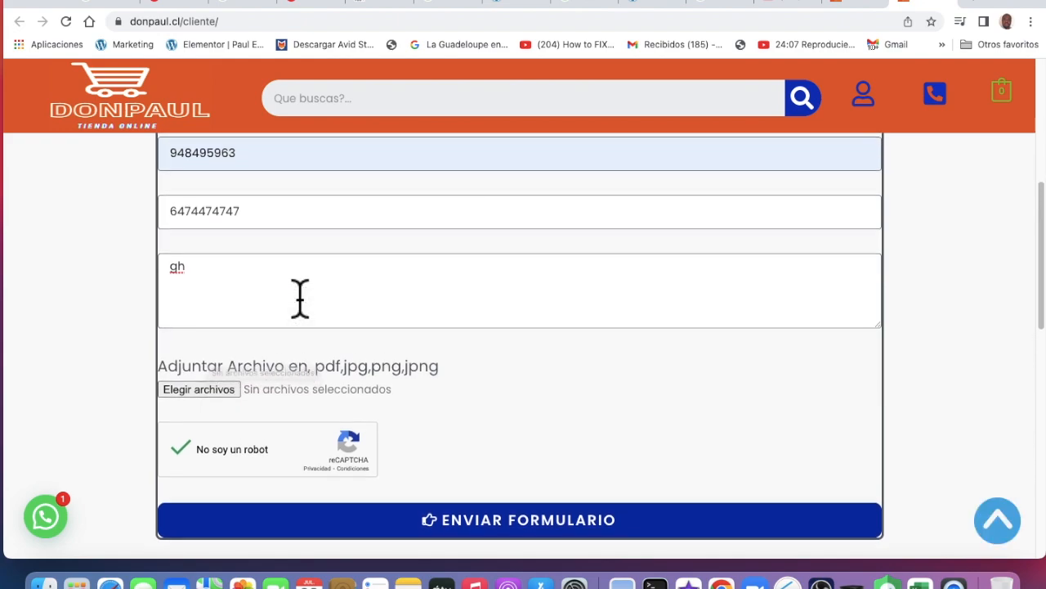
click(222, 299)
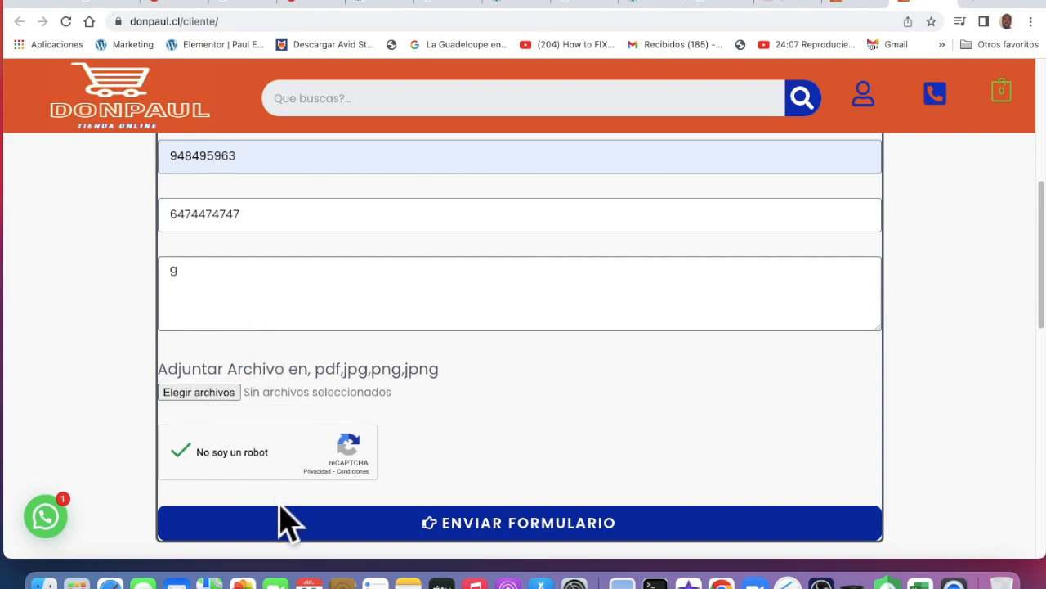
scroll(245, 478, down, 1)
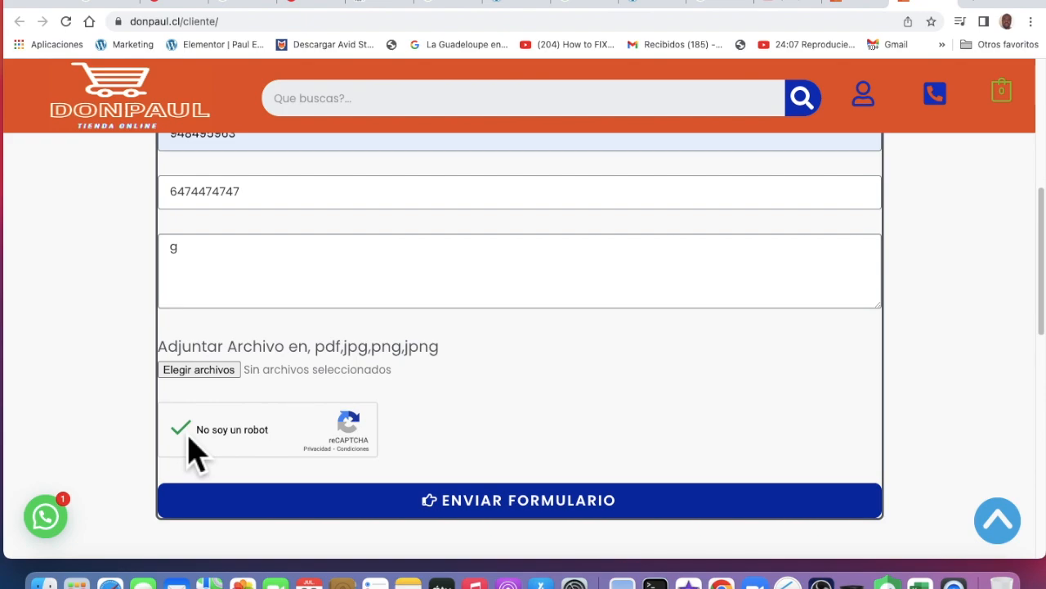
scroll(196, 454, down, 1)
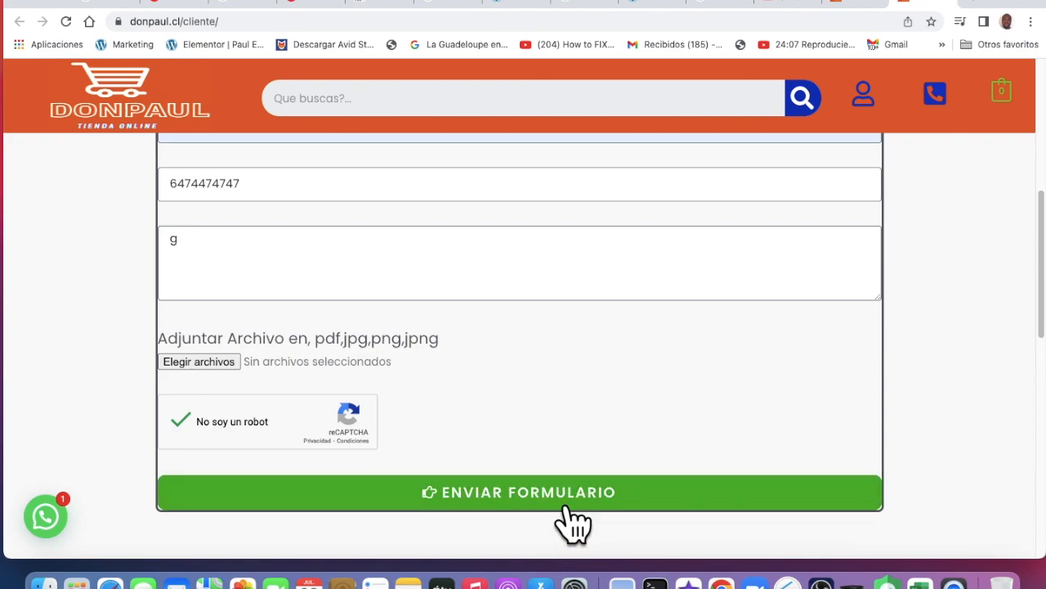
scroll(516, 308, up, 5)
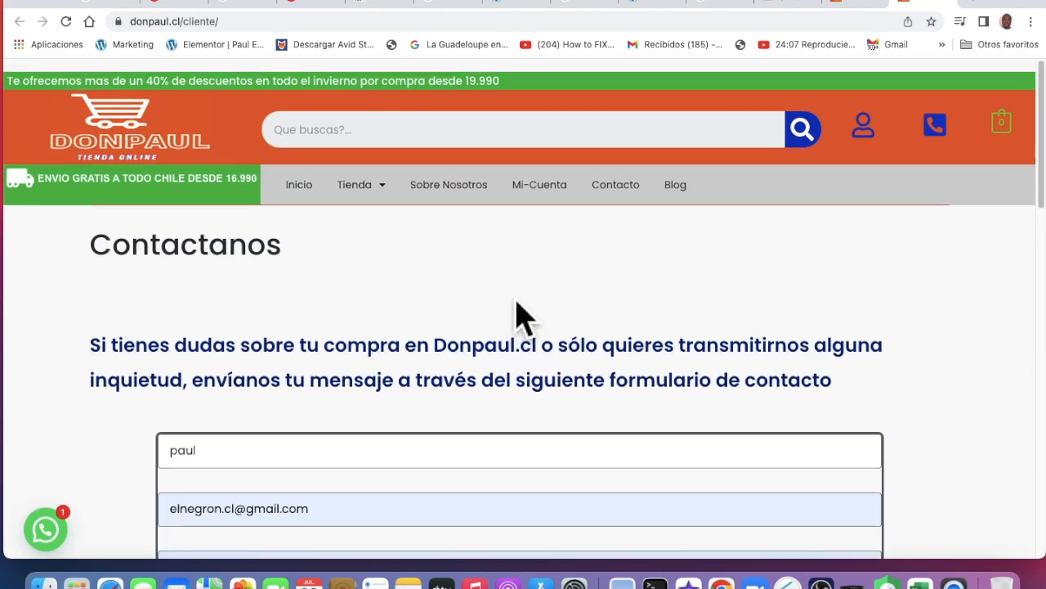
Switch to the donpaul.cl home tab, close the phone-support popup, and scroll the page
click(867, 6)
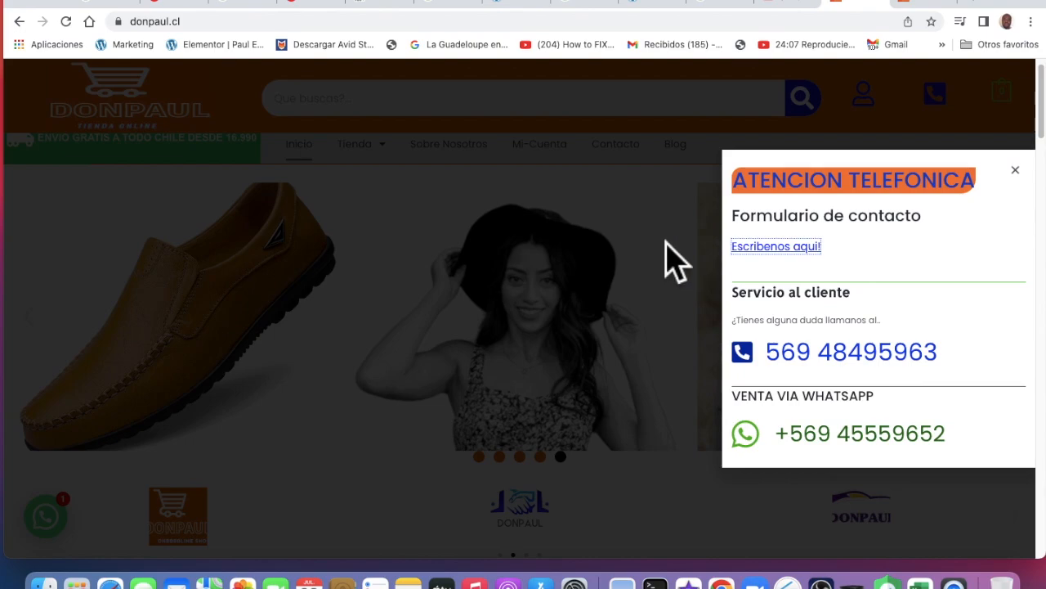
click(666, 242)
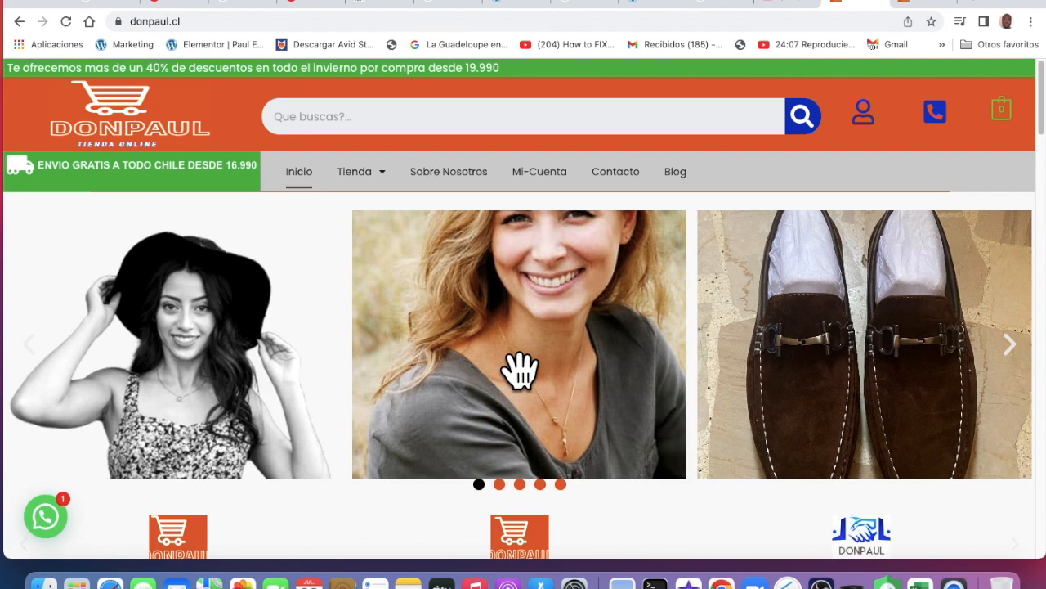
scroll(432, 357, down, 5)
scroll(421, 350, up, 4)
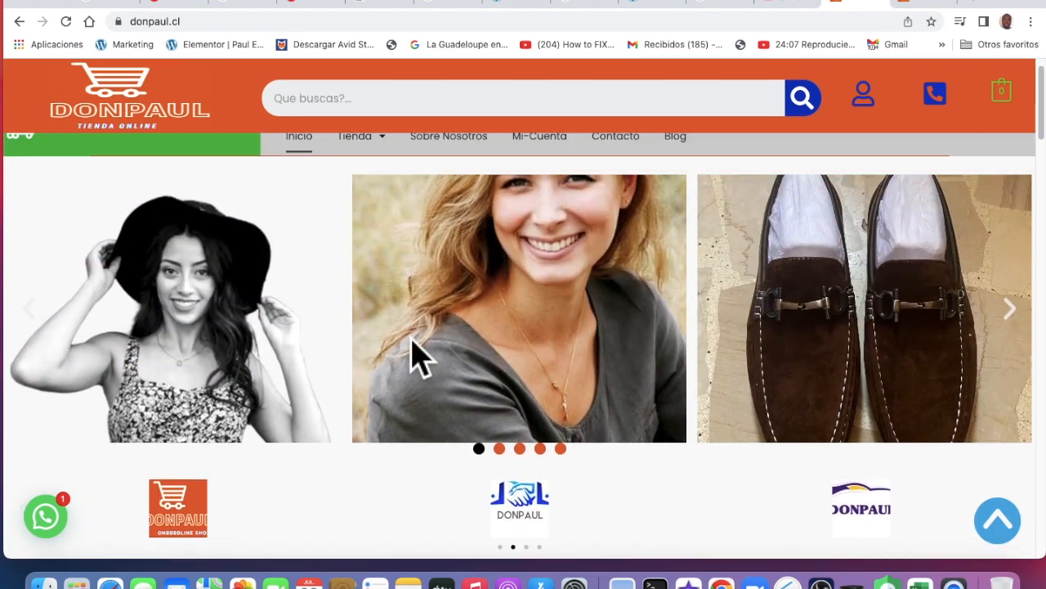
scroll(425, 356, up, 1)
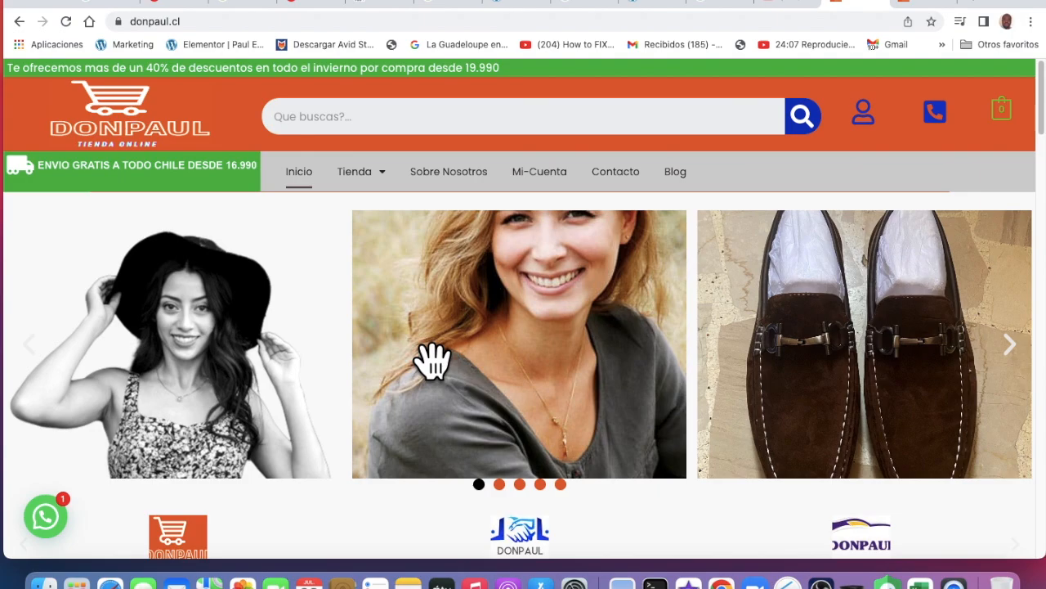
scroll(432, 357, down, 5)
scroll(409, 327, down, 3)
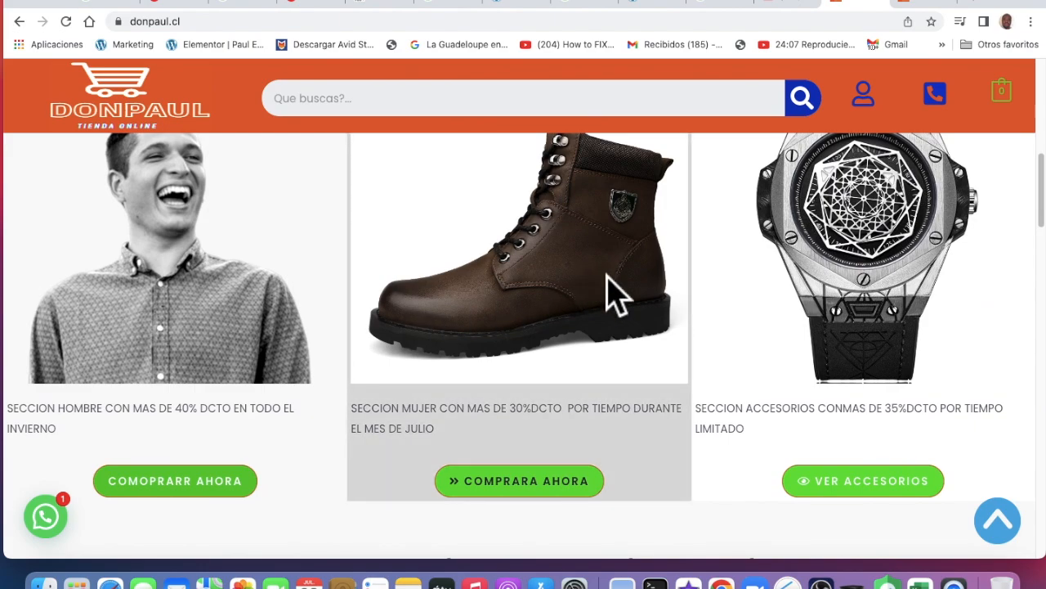
scroll(609, 282, up, 8)
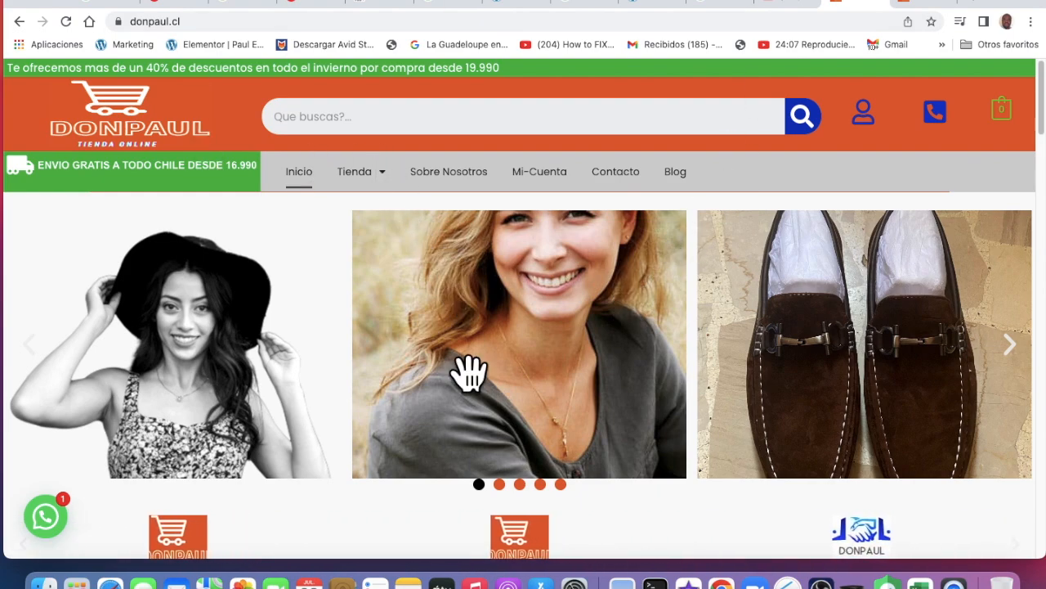
scroll(469, 372, down, 5)
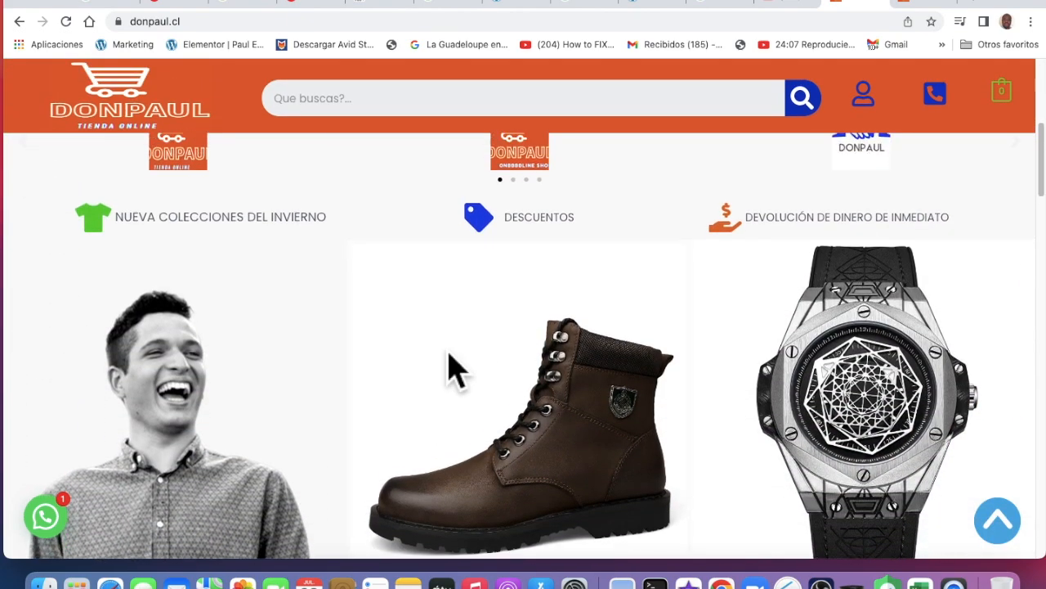
scroll(455, 369, up, 3)
Open the header ATENCION TELEFONICA details, close them, then reopen them
click(952, 115)
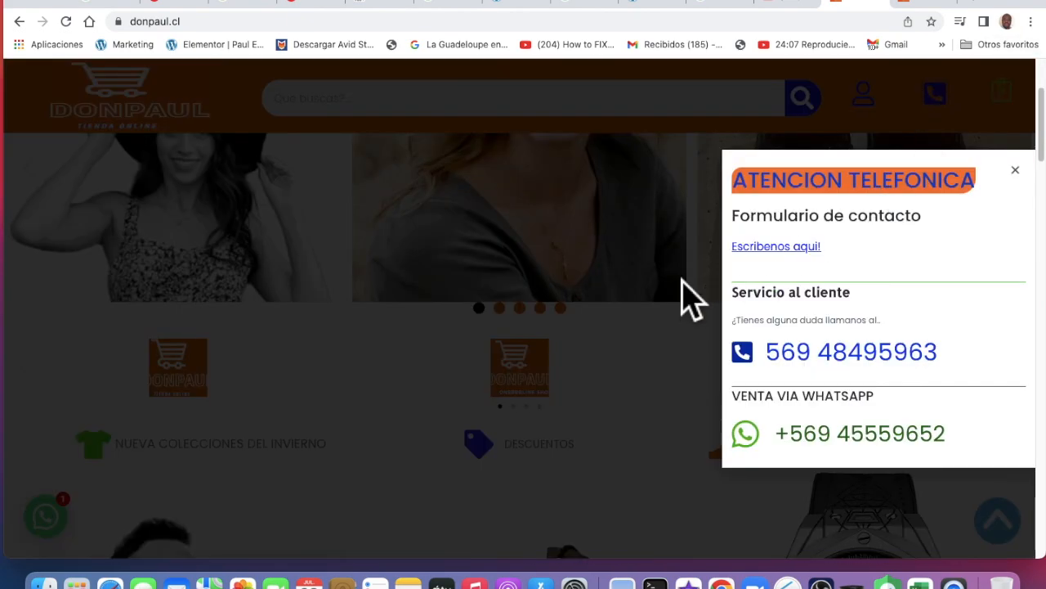
click(783, 143)
click(950, 122)
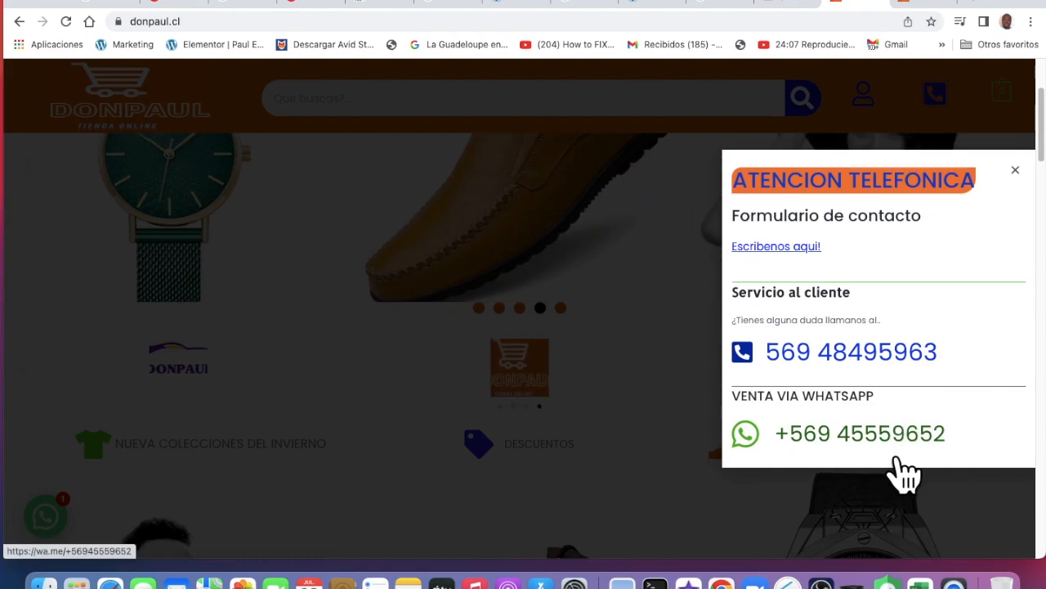
Close the contact popup and scroll through the featured products to the footer and back up
click(633, 359)
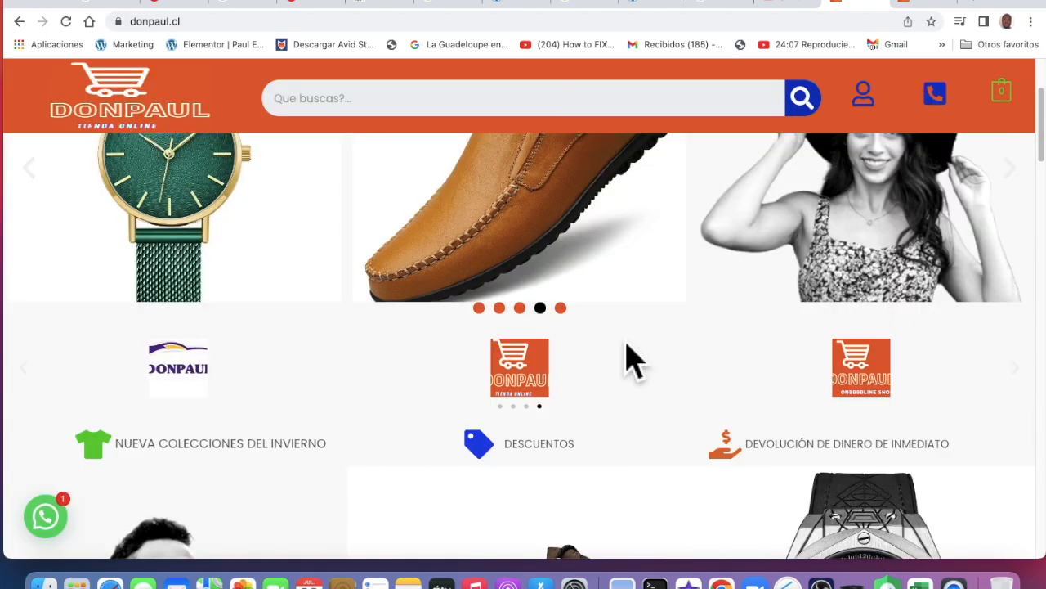
scroll(634, 359, down, 6)
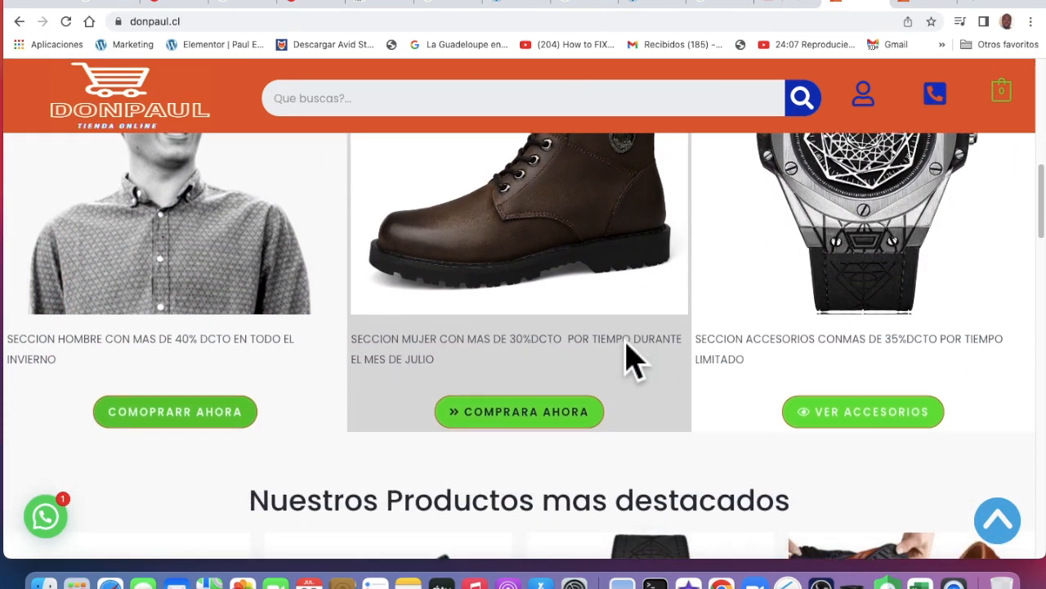
scroll(626, 352, down, 3)
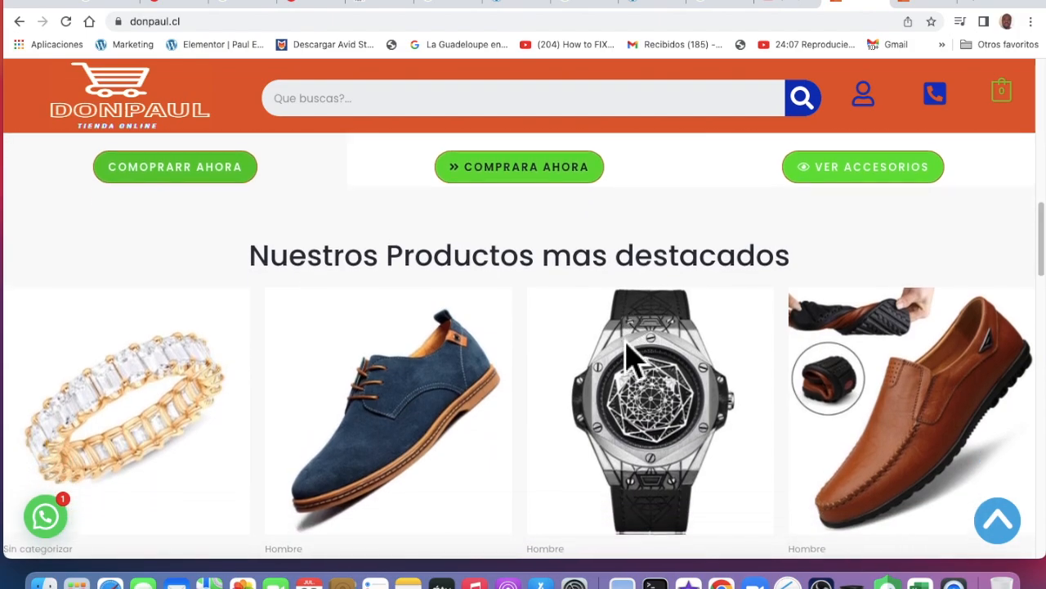
scroll(646, 368, down, 6)
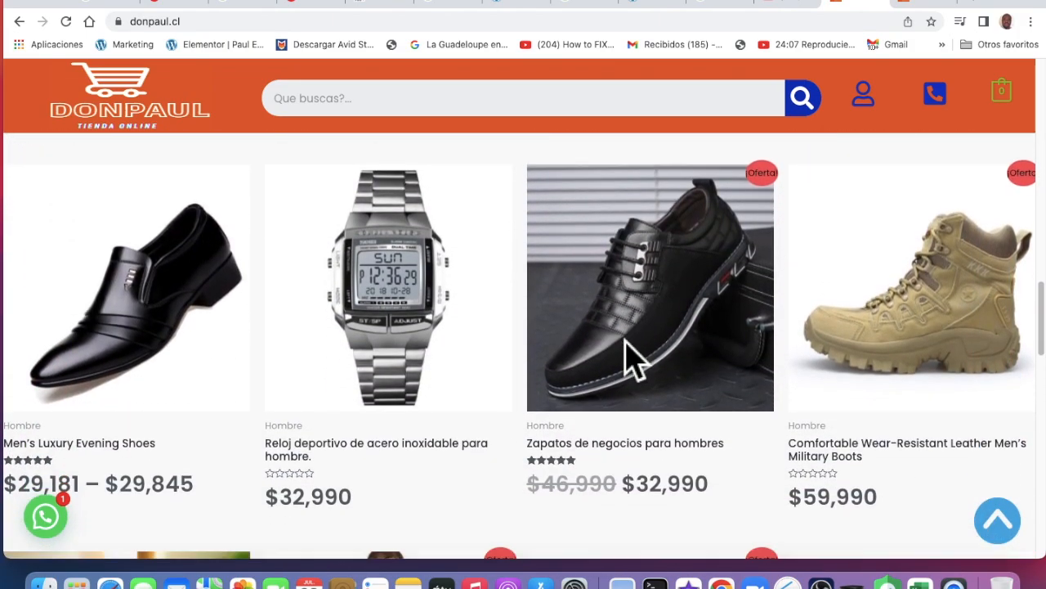
scroll(646, 368, down, 7)
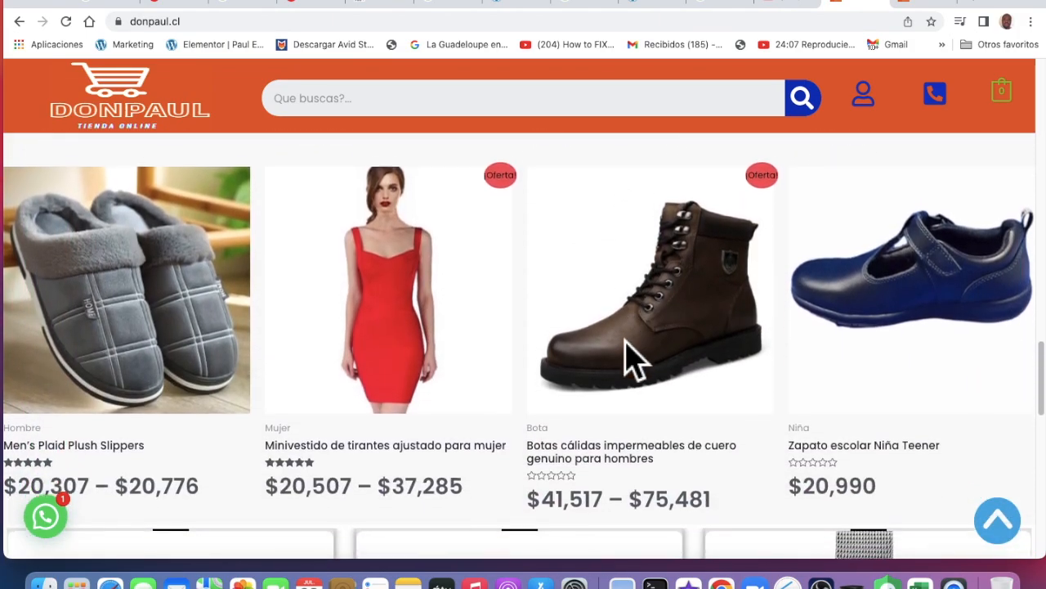
scroll(642, 368, up, 4)
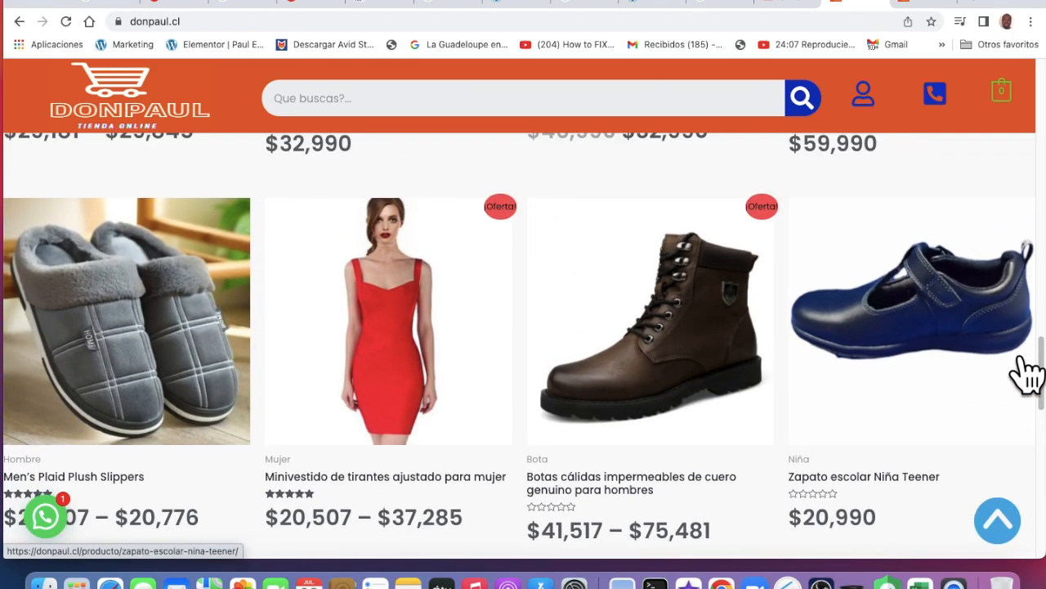
scroll(297, 441, down, 8)
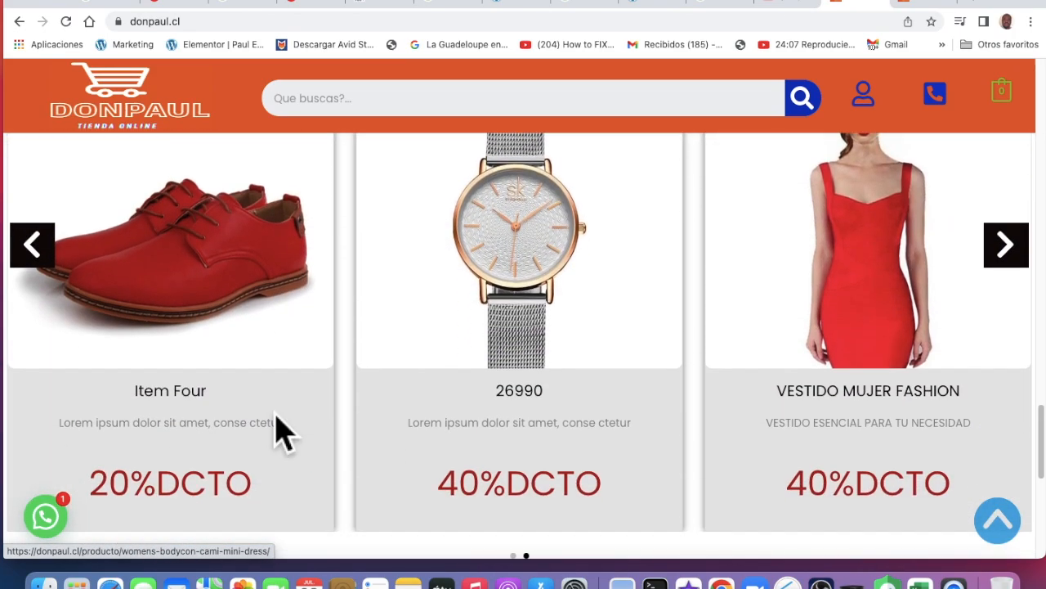
scroll(281, 431, down, 2)
scroll(281, 431, up, 1)
scroll(281, 430, down, 3)
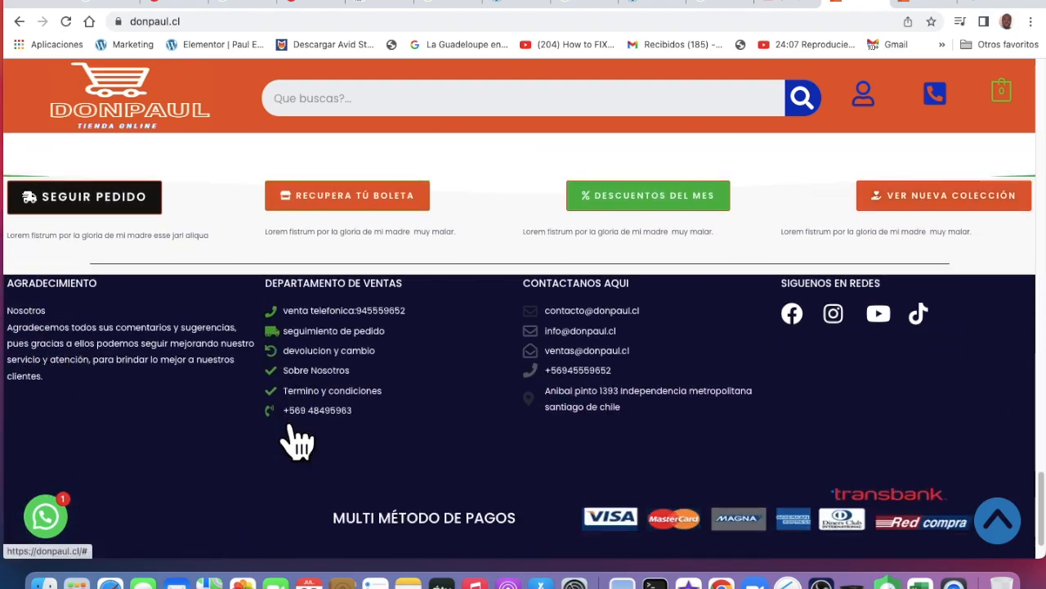
scroll(280, 431, up, 3)
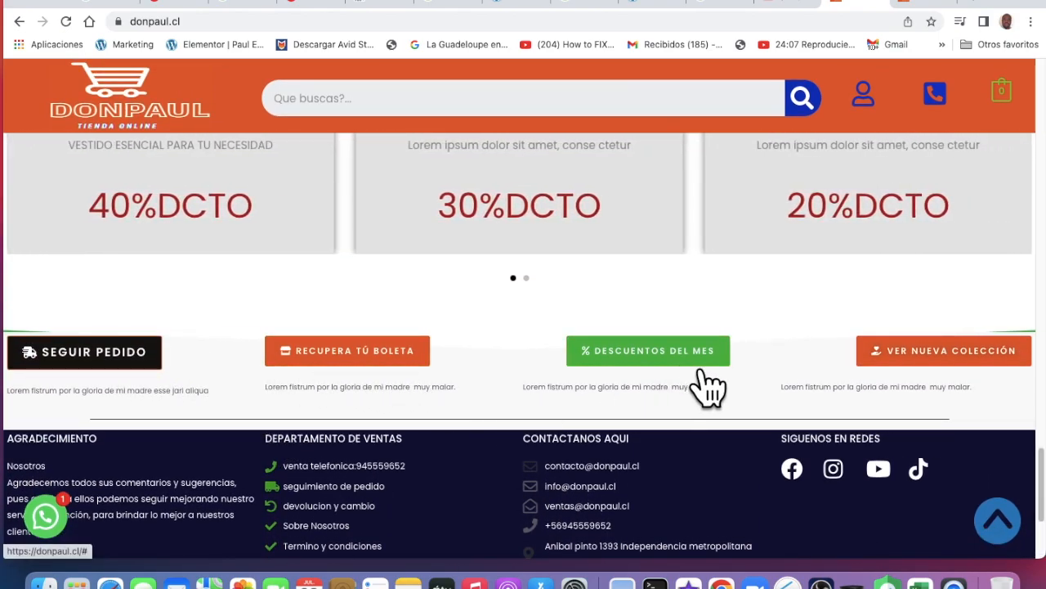
scroll(719, 390, up, 5)
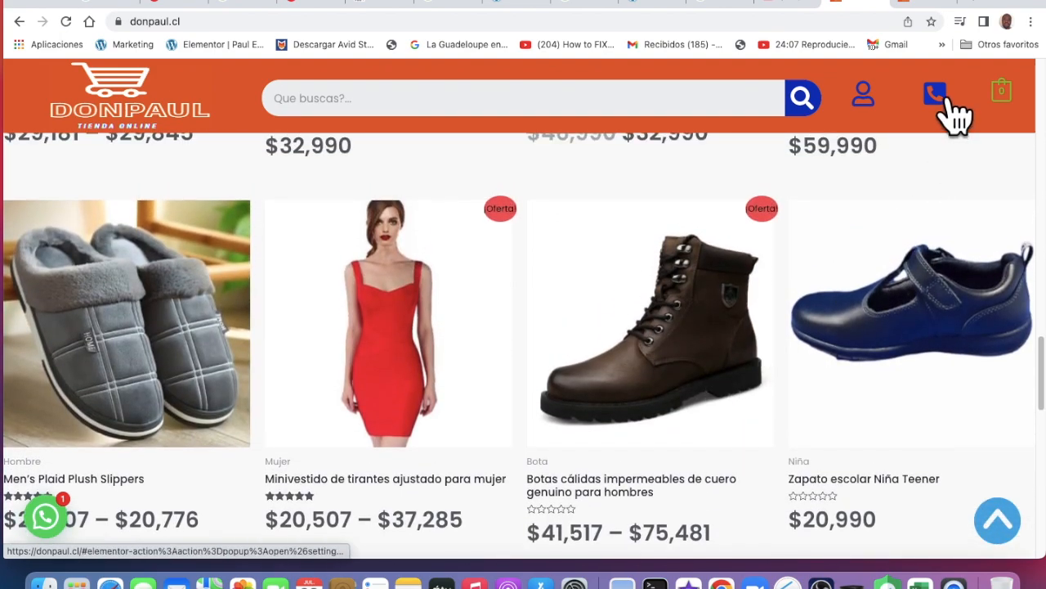
In a new tab, search Google for 'hosting chile hostgator' and open the HostGator Chile result
click(973, 3)
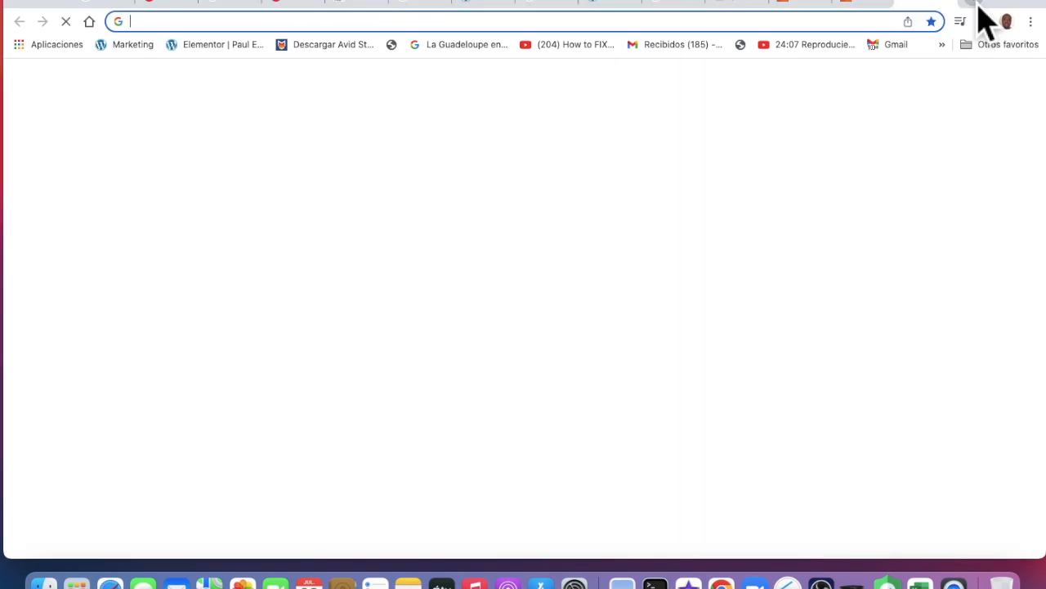
click(528, 303)
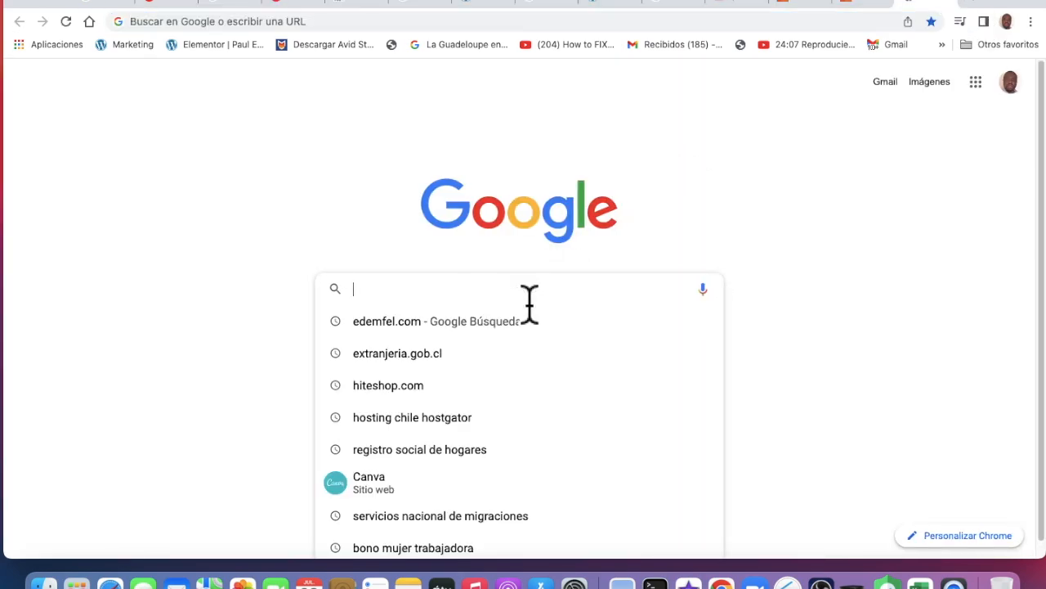
scroll(460, 467, down, 1)
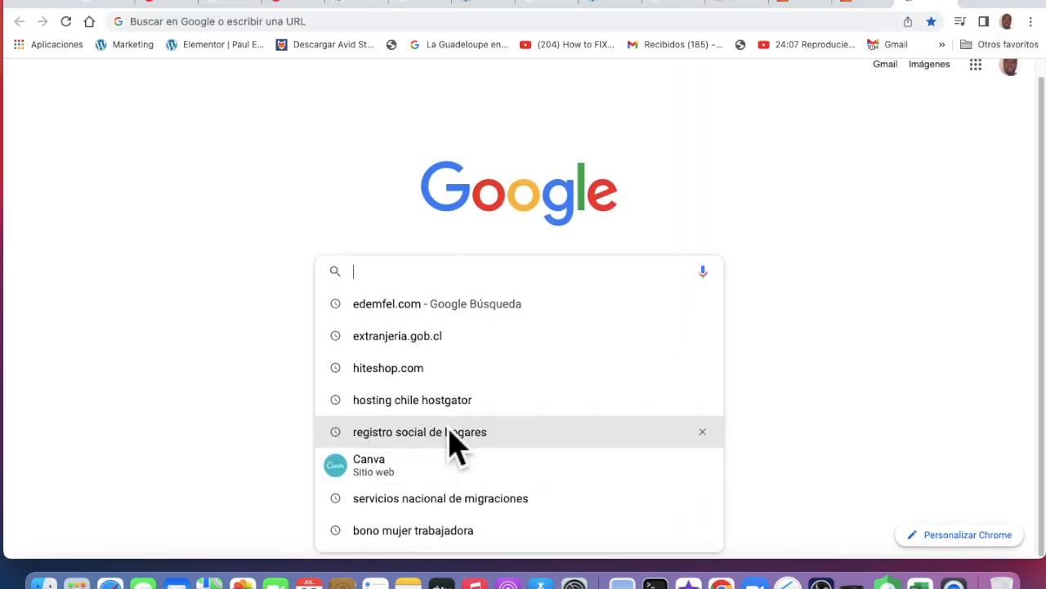
click(441, 413)
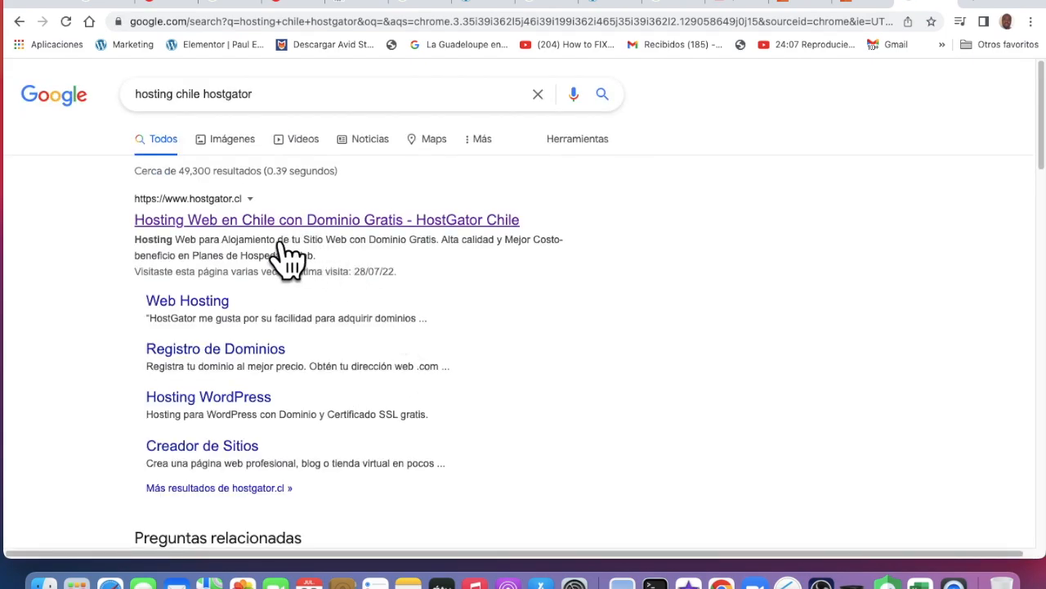
scroll(299, 381, down, 5)
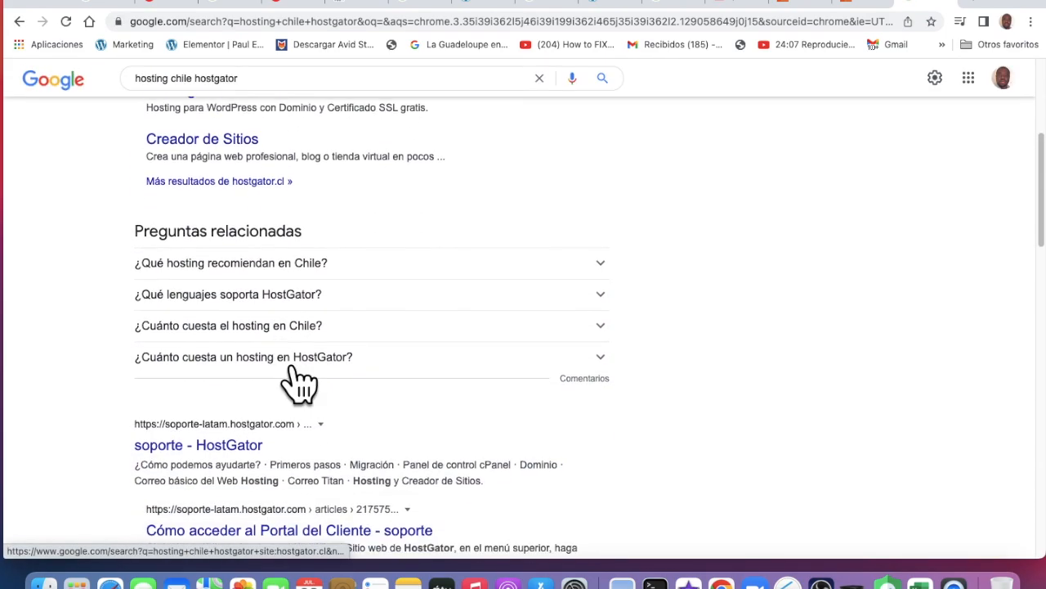
scroll(286, 343, up, 5)
click(335, 235)
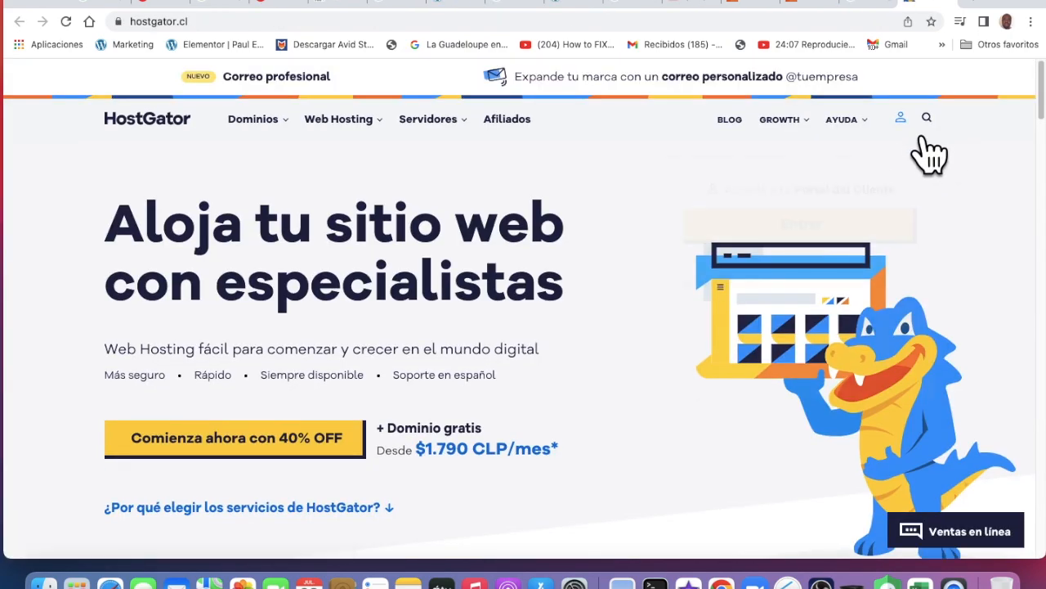
Enter the HostGator client portal, then sign out via the account menu's Salir
mouse_move(902, 146)
click(842, 229)
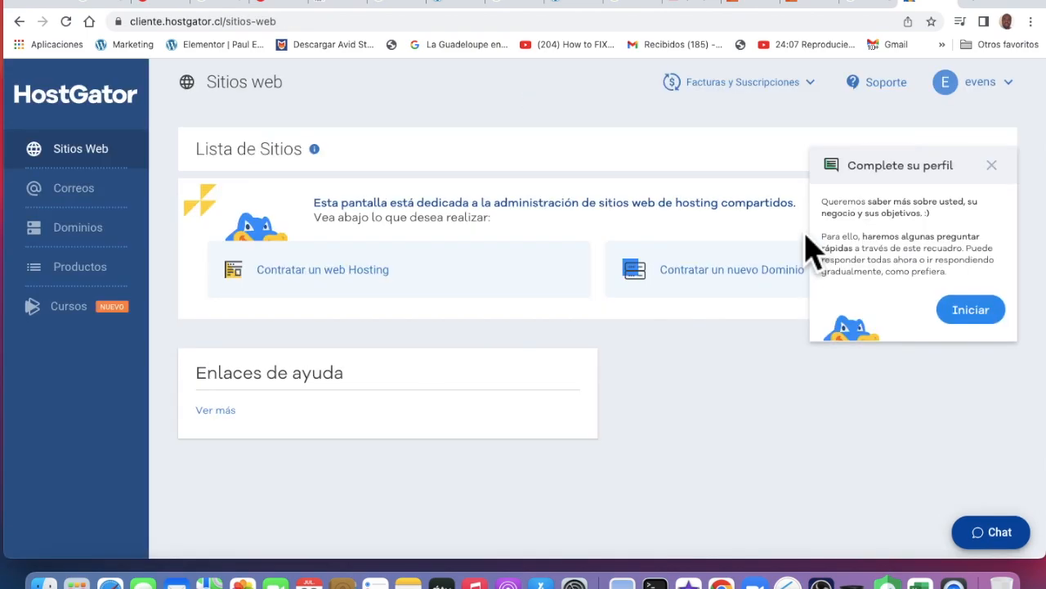
click(1018, 110)
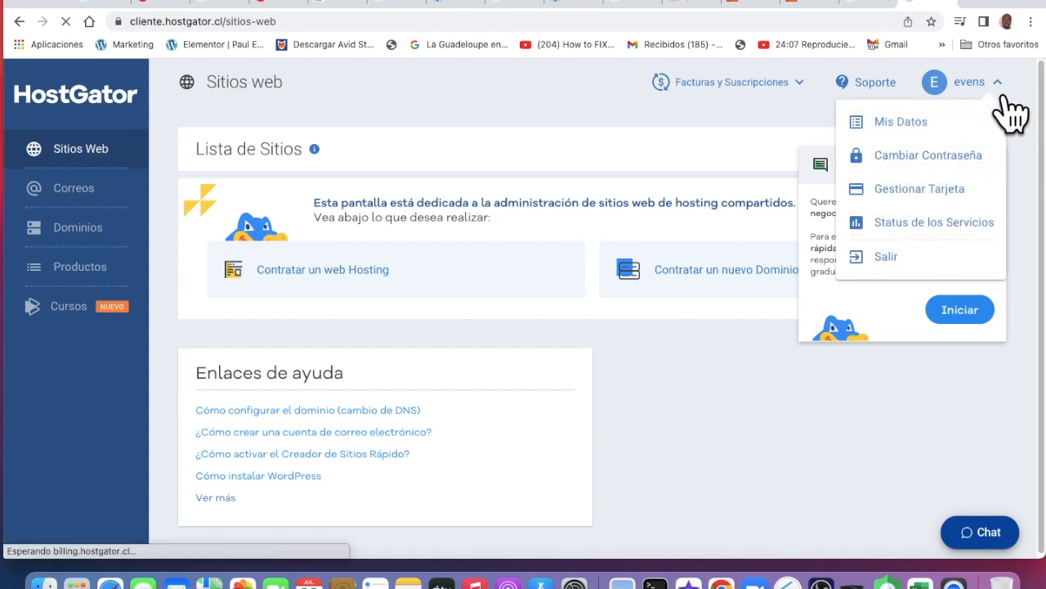
click(891, 263)
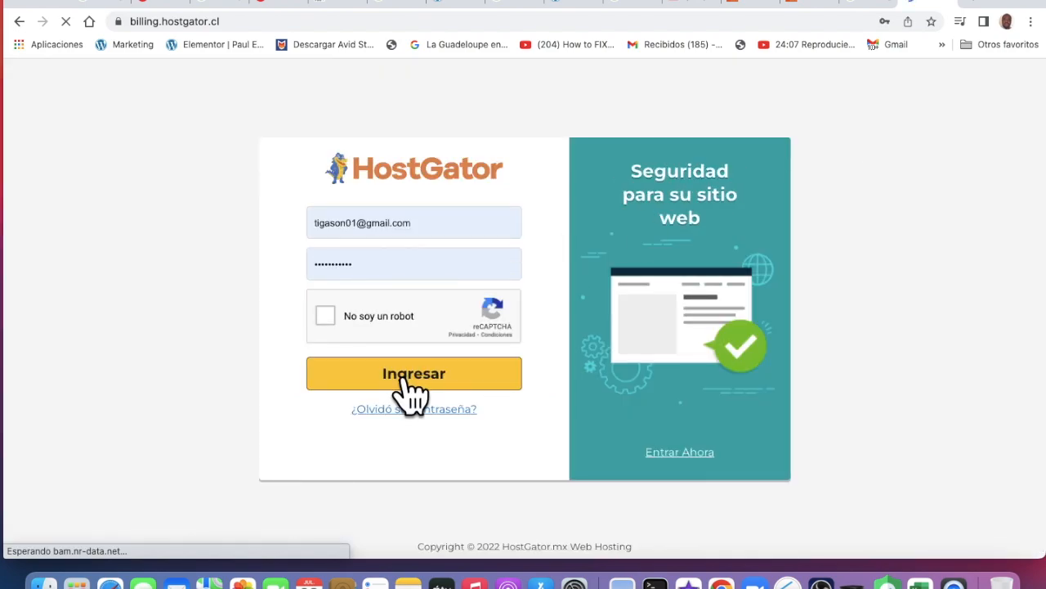
Pass the reCAPTCHA, log back in with Ingresar, and open cPanel for hiteshop.com
click(329, 315)
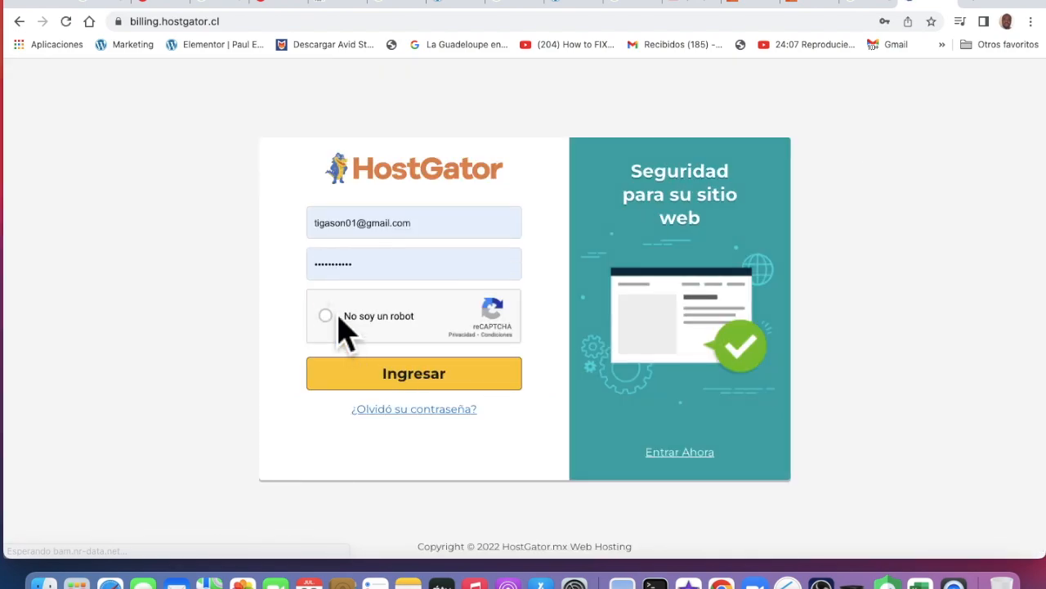
click(438, 378)
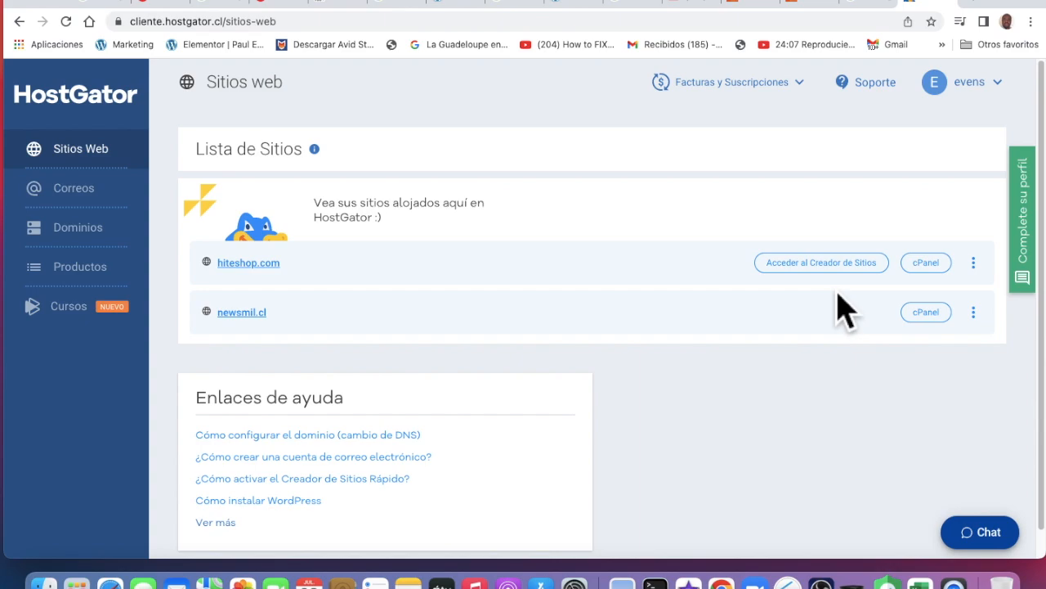
click(938, 267)
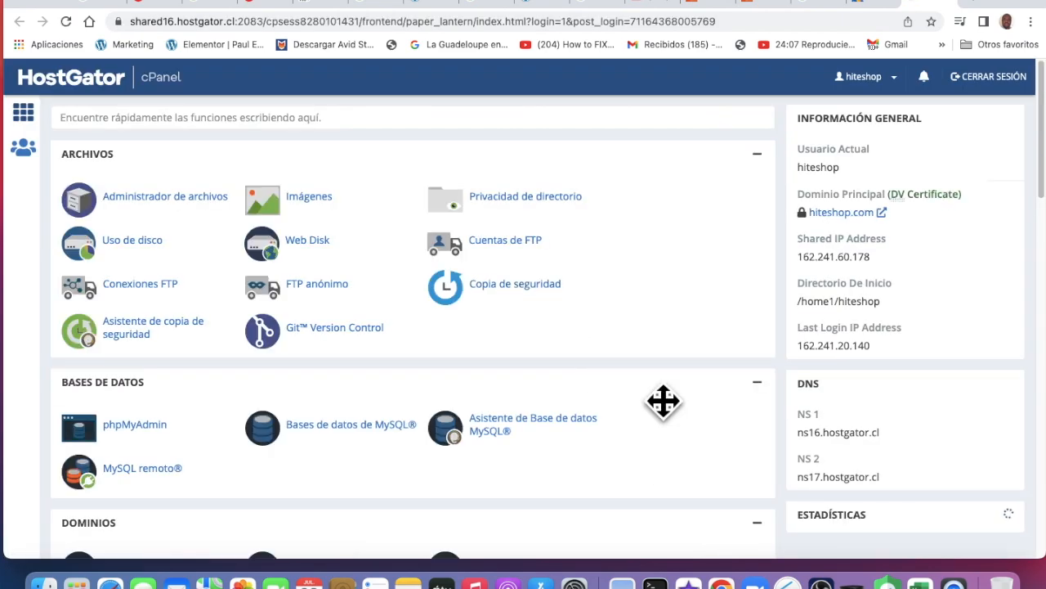
Scroll the hiteshop.com cPanel dashboard down to the Software group with Softaculous
scroll(663, 400, down, 3)
scroll(663, 400, up, 3)
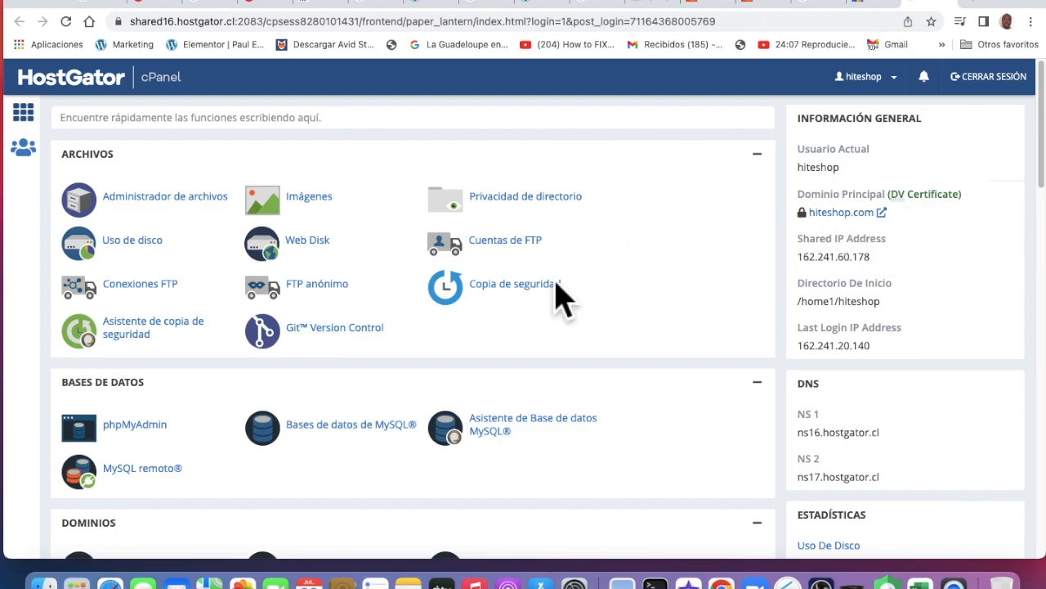
scroll(561, 292, down, 5)
scroll(561, 298, down, 12)
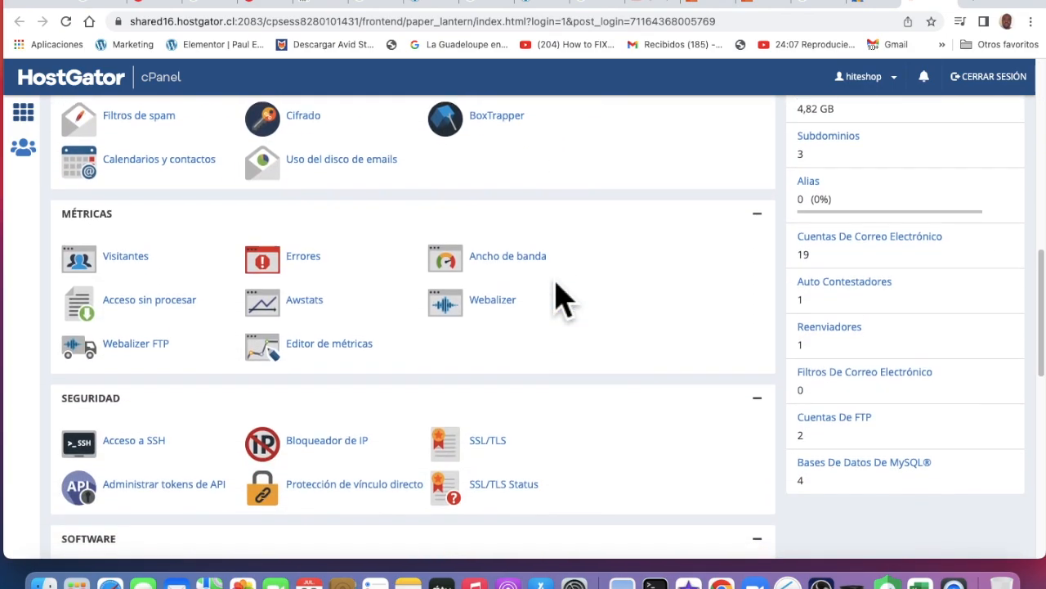
scroll(561, 299, down, 2)
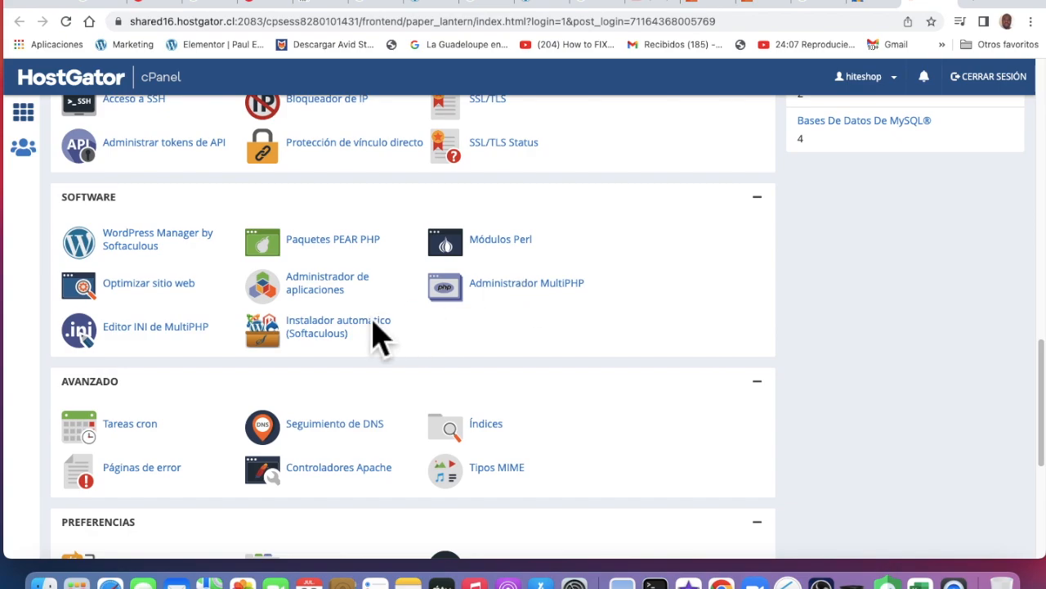
Open the Softaculous auto-installer, dismiss the translation offer, and list the installations
click(343, 340)
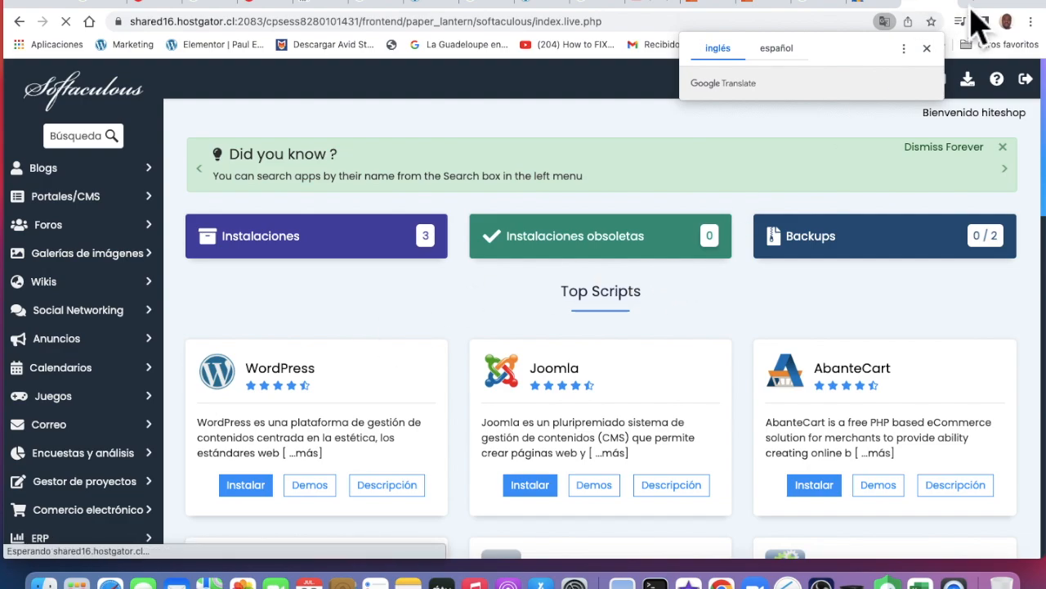
click(927, 49)
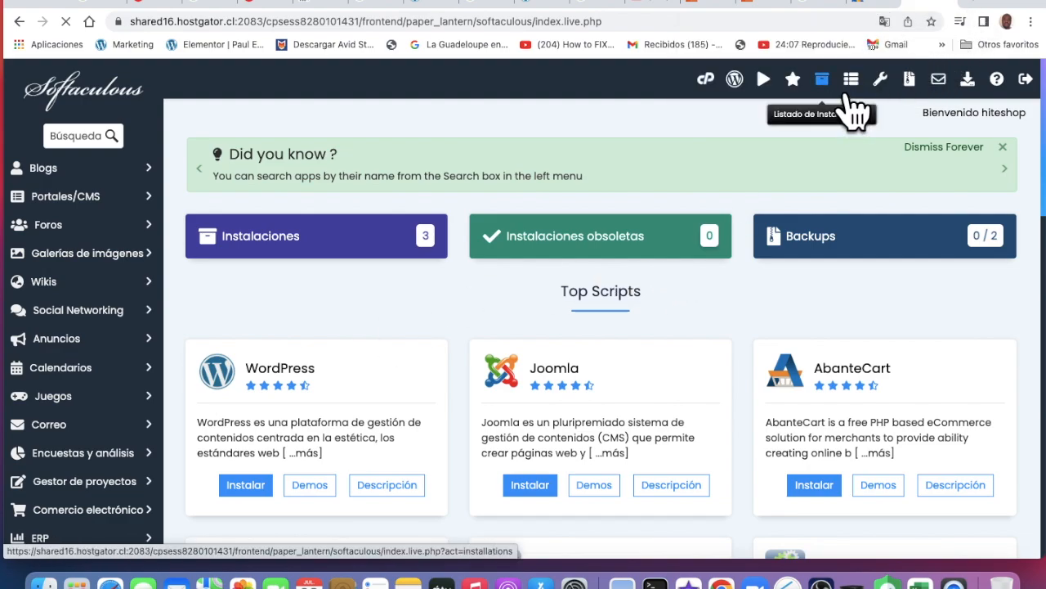
click(849, 95)
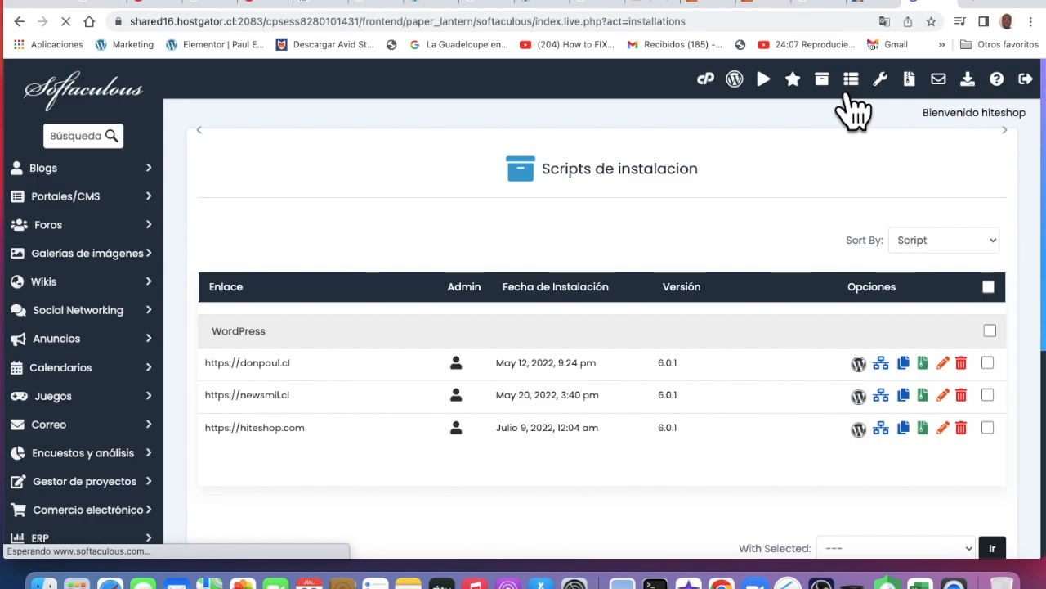
scroll(605, 400, down, 5)
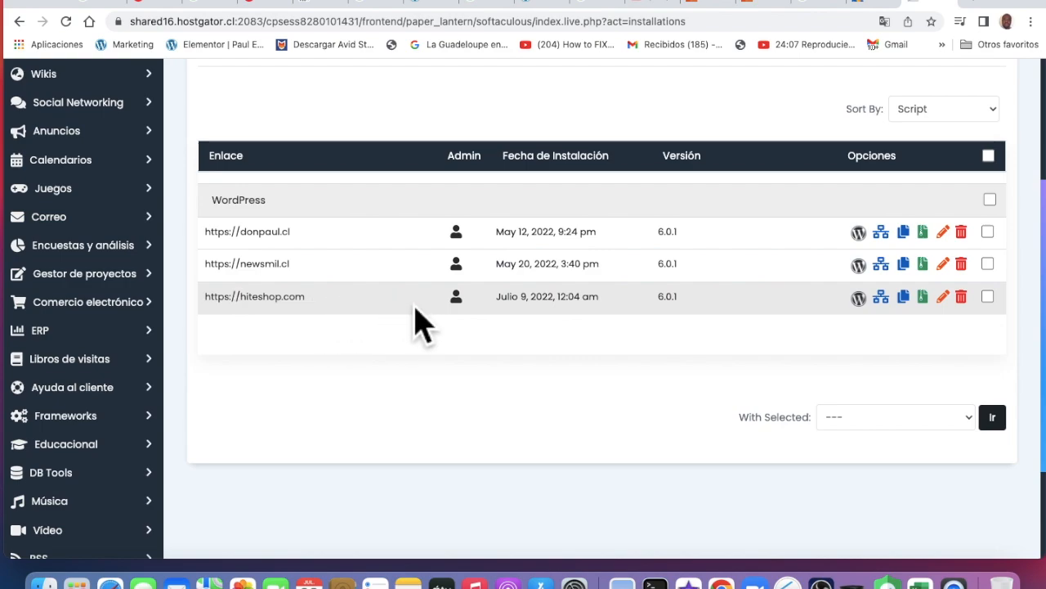
Preview donpaul.cl in a new tab, then log into its WordPress admin from the installations list
click(263, 245)
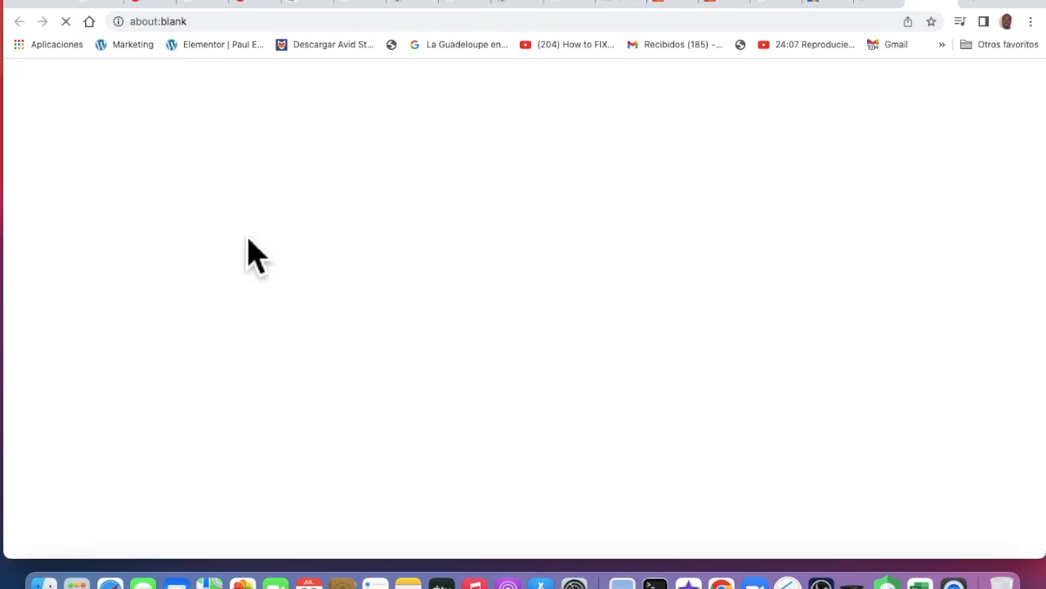
click(897, 17)
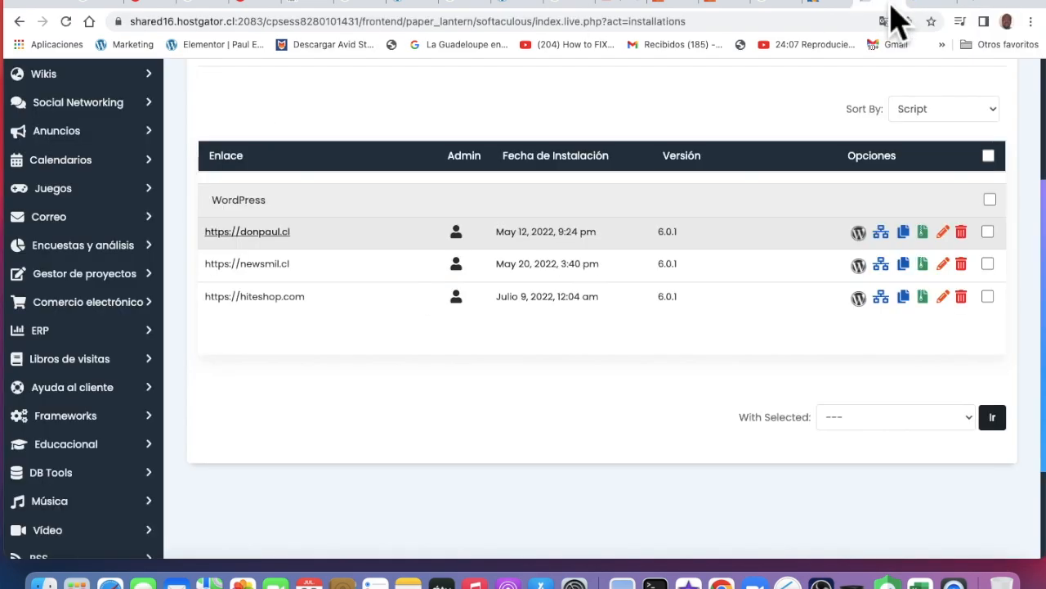
click(477, 243)
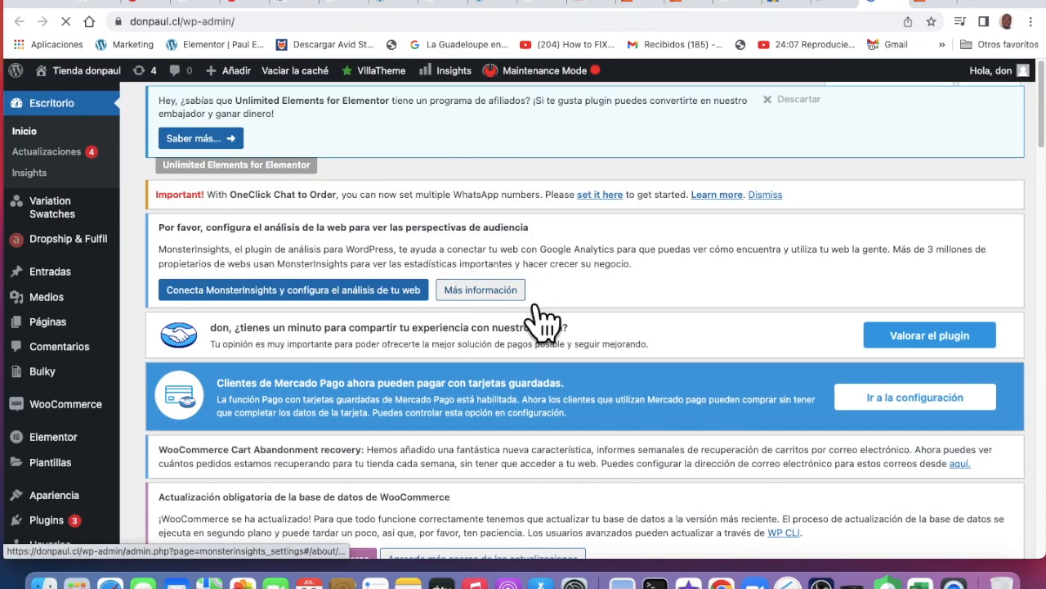
Visit the live donpaul.cl store from the Tienda donpaul admin toolbar menu
scroll(540, 319, down, 10)
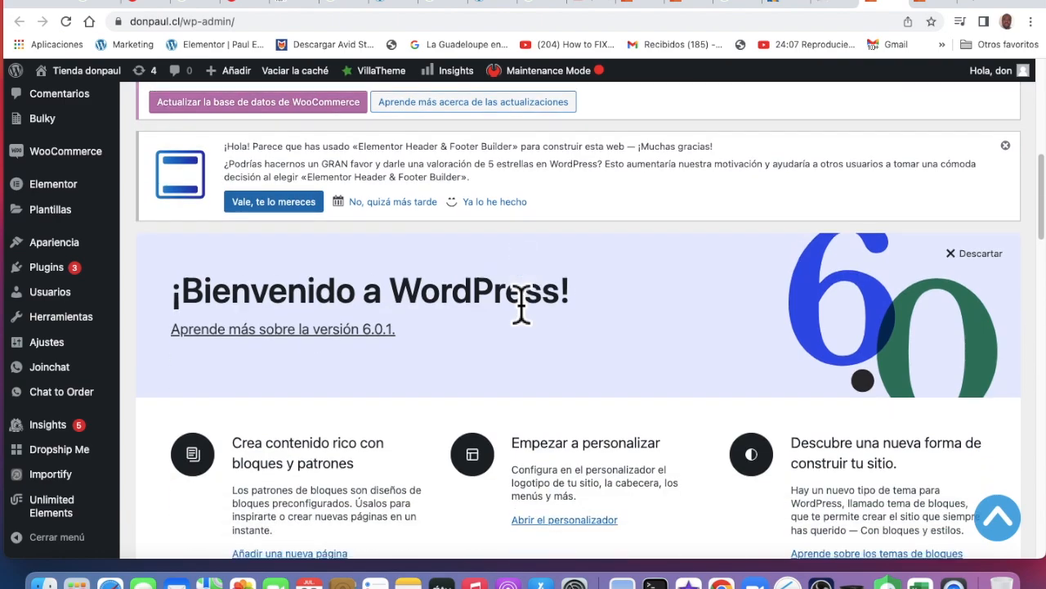
scroll(521, 307, down, 8)
click(121, 92)
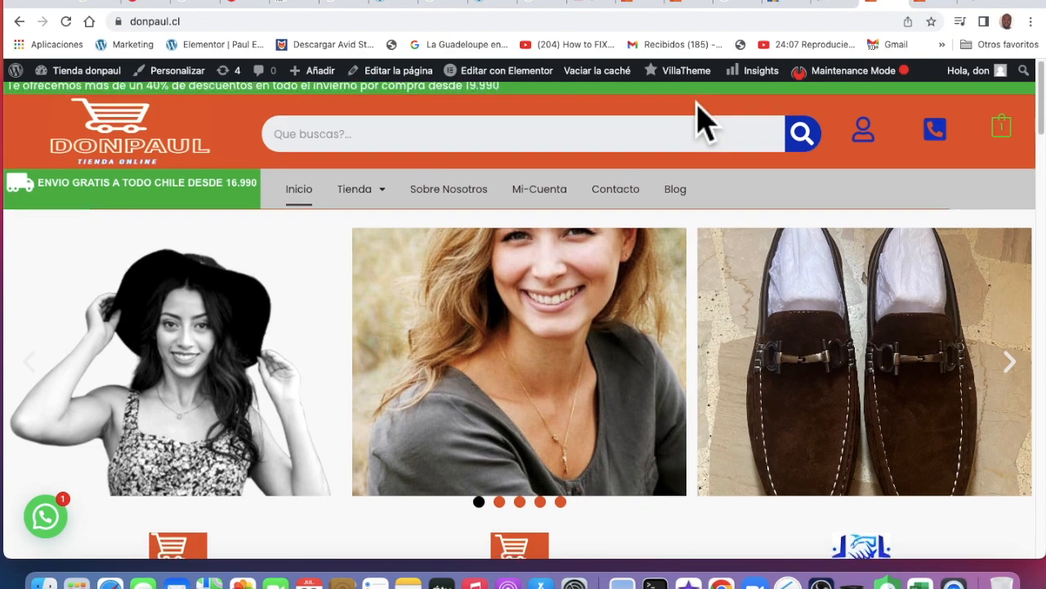
Scroll down the donpaul.cl home page to featured men's products like 'Zapatos de negocios para hombres'
scroll(699, 110, down, 7)
scroll(698, 118, down, 12)
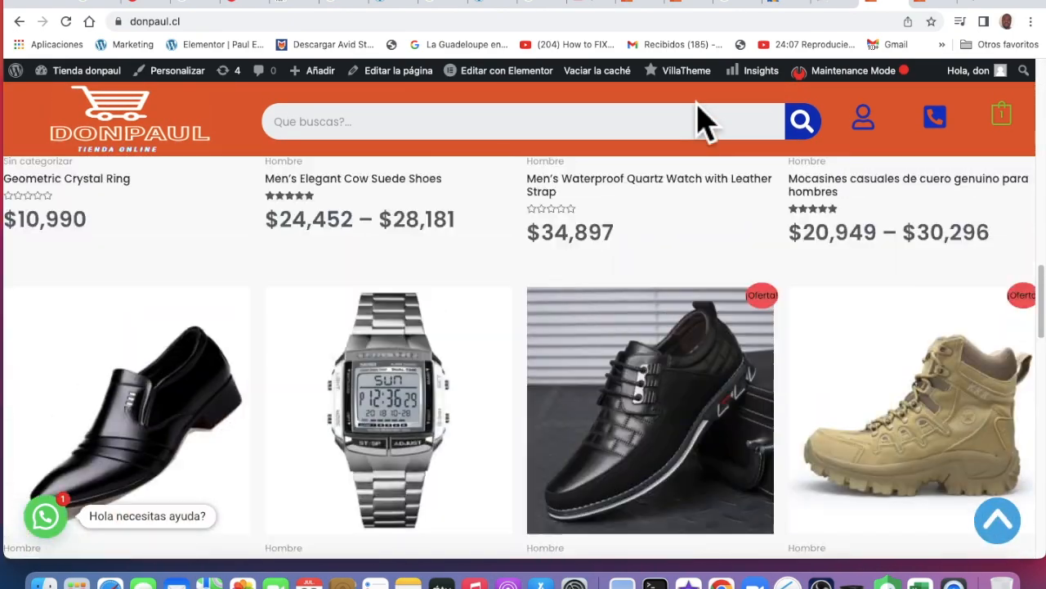
scroll(699, 118, up, 20)
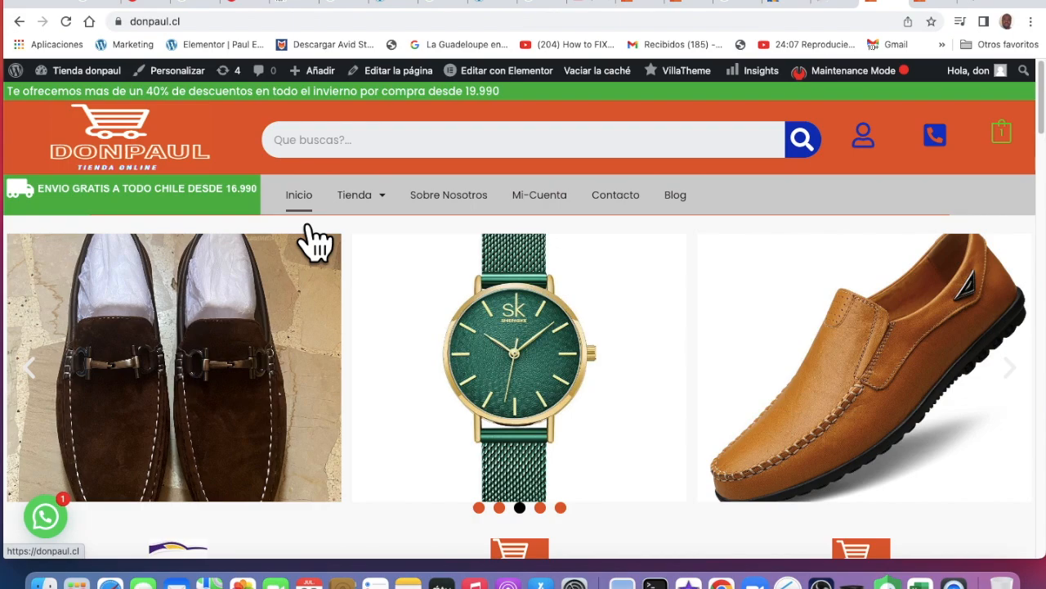
scroll(463, 311, down, 7)
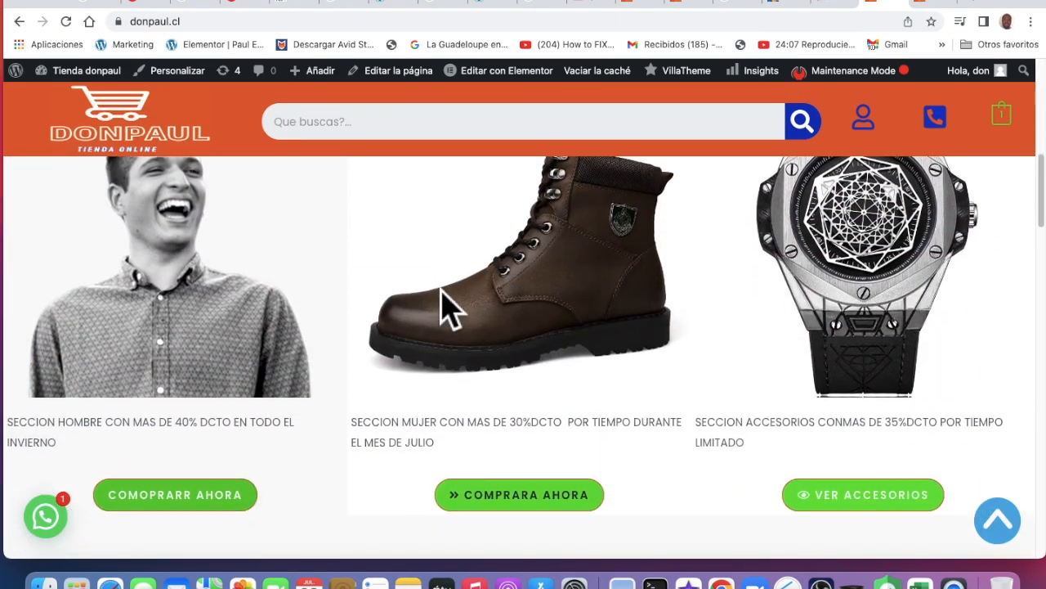
scroll(446, 196, down, 10)
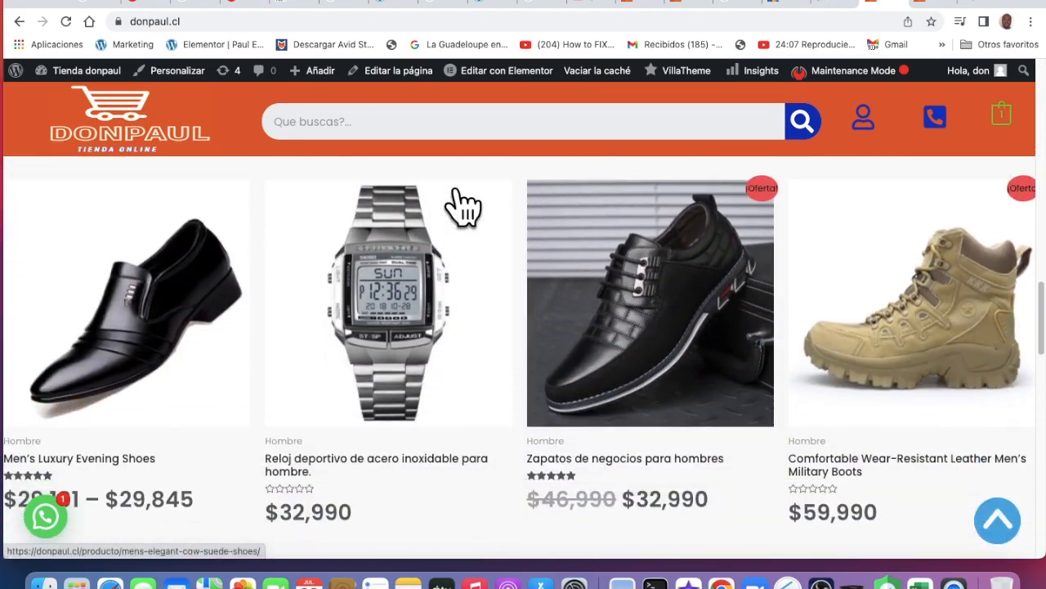
scroll(463, 204, down, 5)
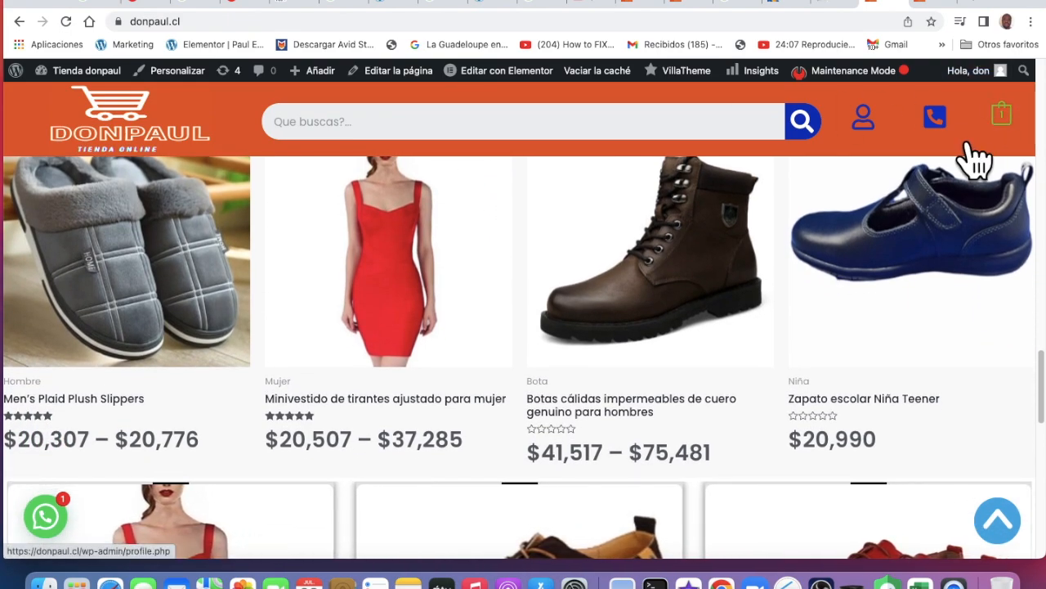
View and close the store's phone contact popup, then scroll the home page
click(936, 121)
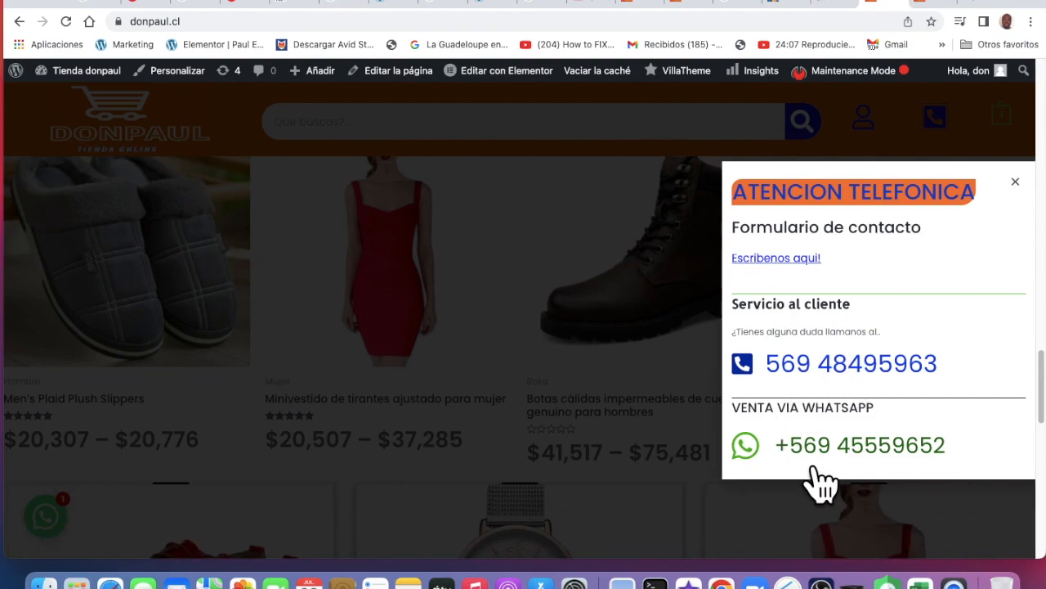
click(582, 187)
scroll(529, 347, down, 6)
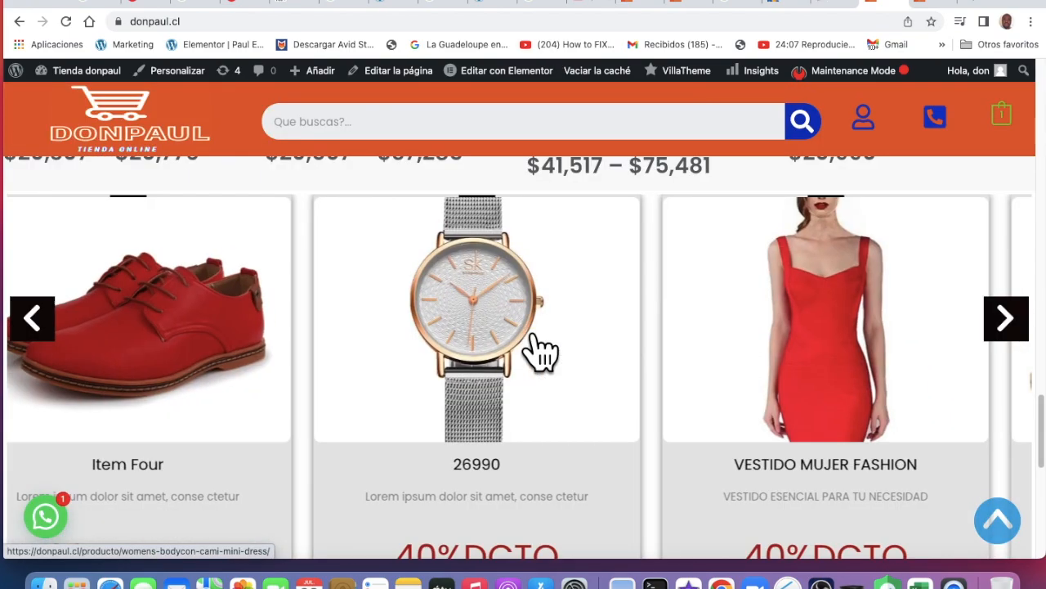
scroll(523, 339, down, 4)
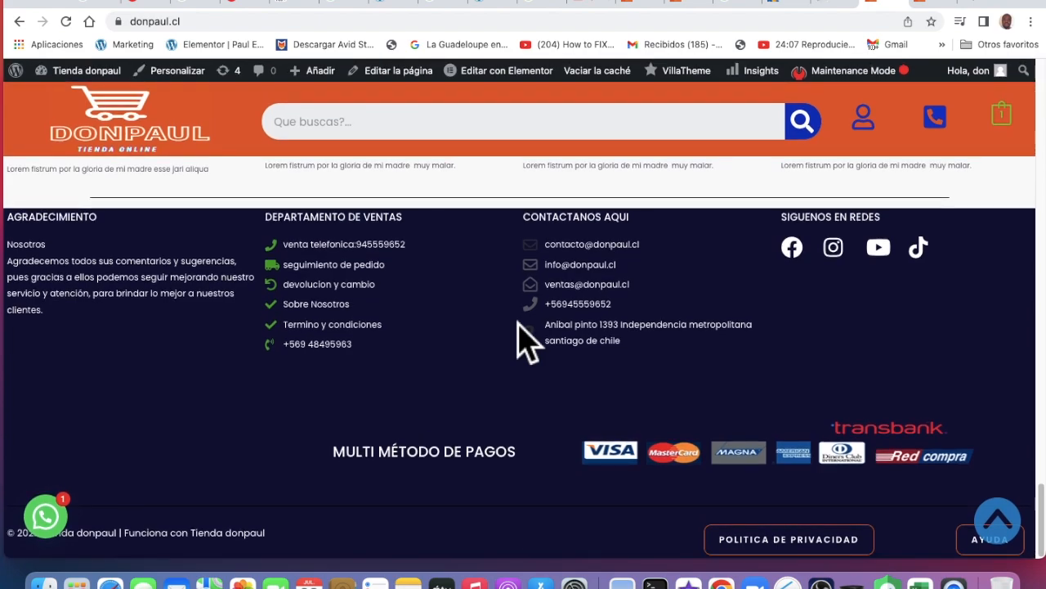
scroll(527, 343, up, 1)
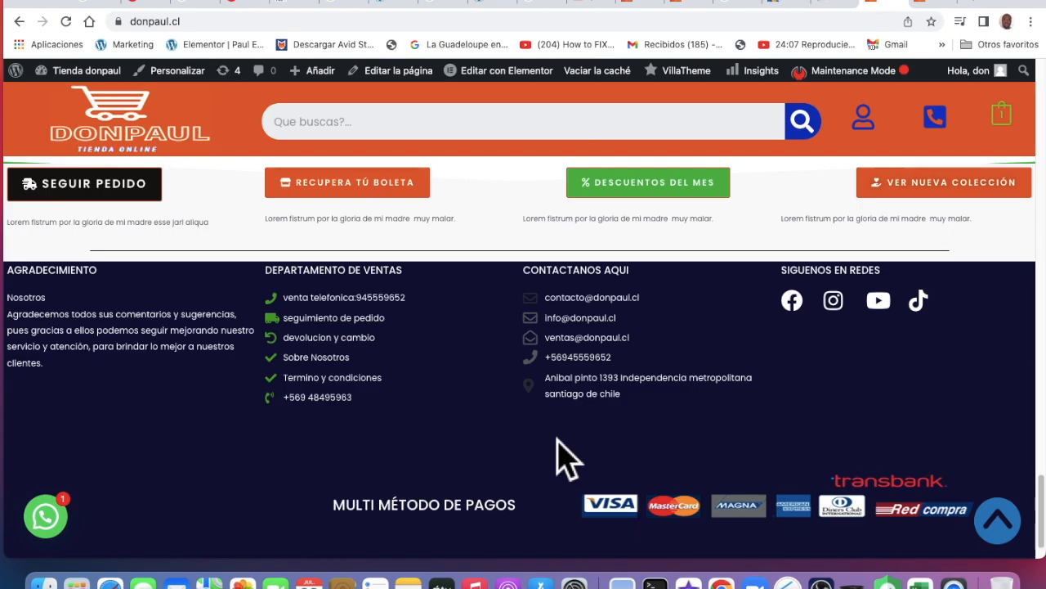
Scroll back to the top and choose Cabecera under Editar con Elementor
scroll(569, 462, up, 10)
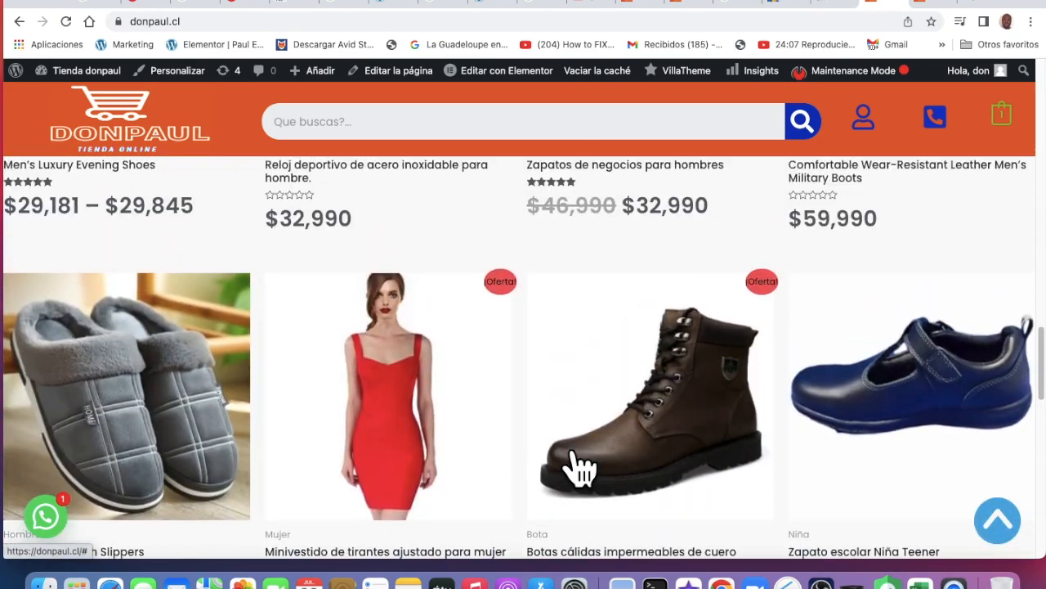
scroll(576, 464, up, 15)
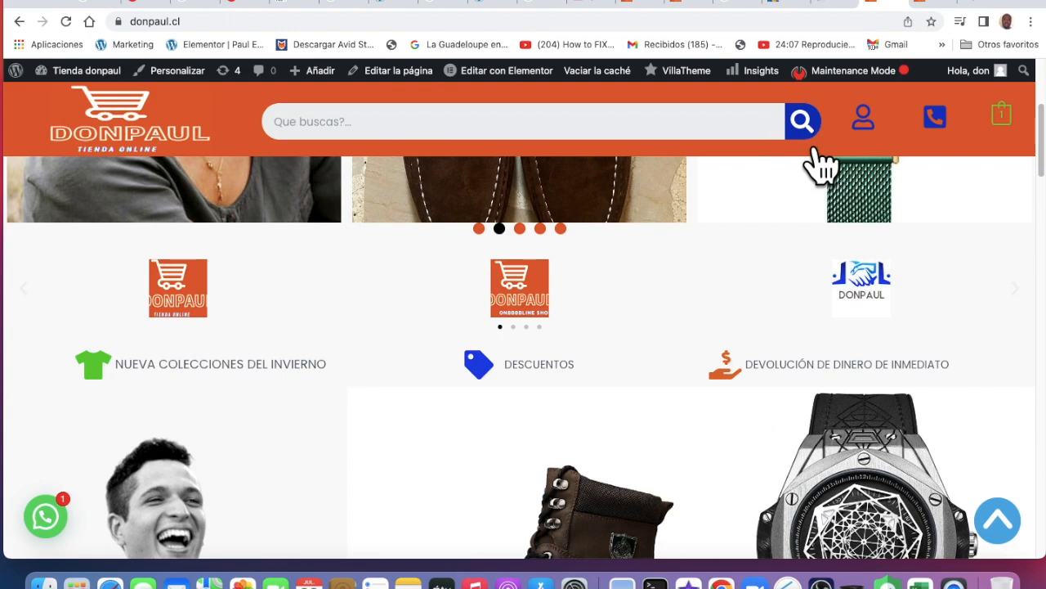
scroll(744, 213, up, 3)
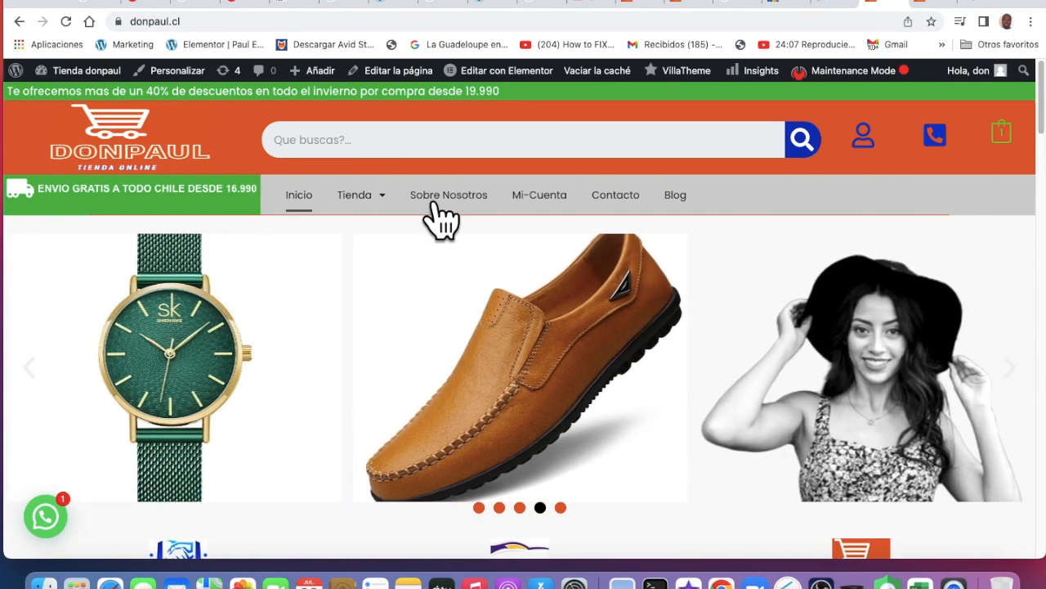
mouse_move(548, 94)
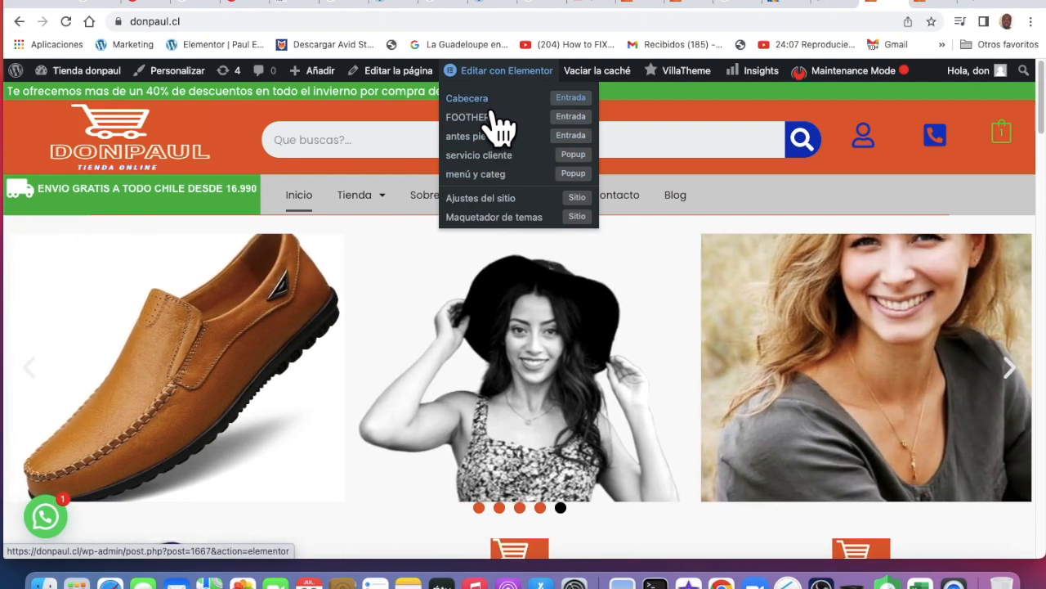
click(494, 104)
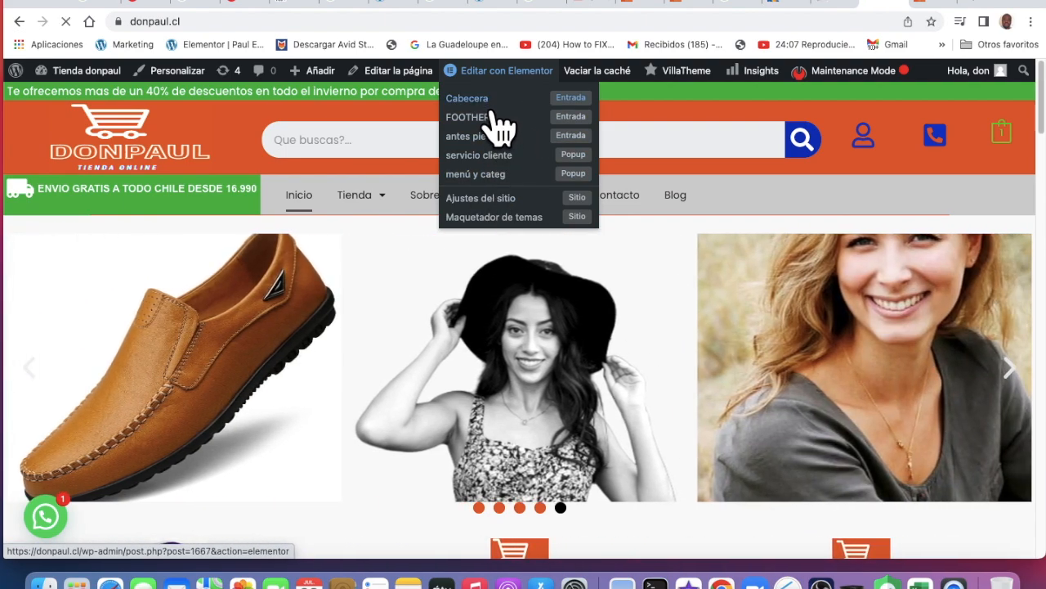
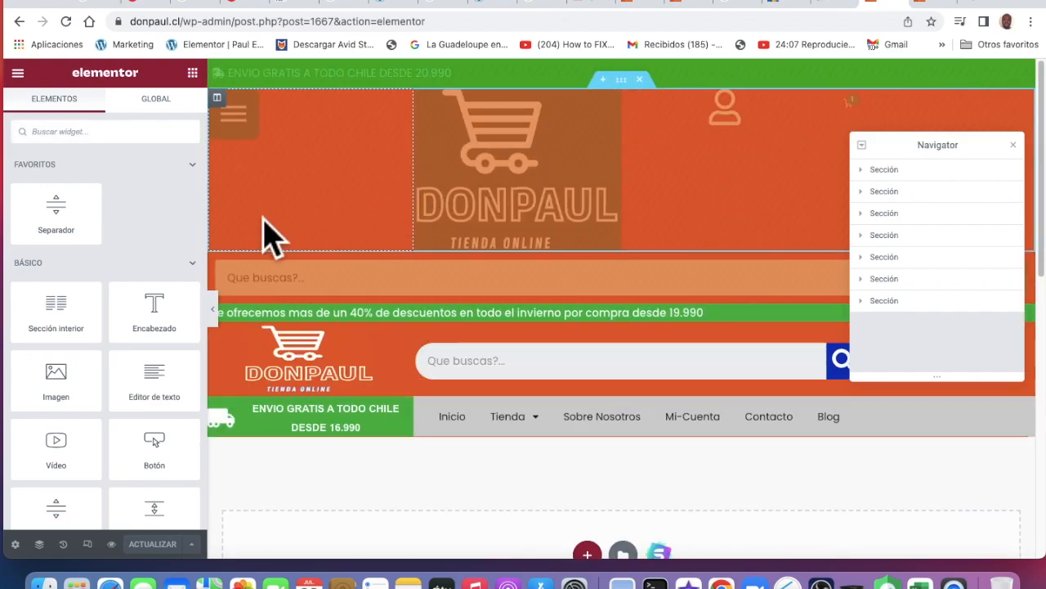
Close the Navigator panel and bring the green promo bar into view on the canvas
click(1013, 146)
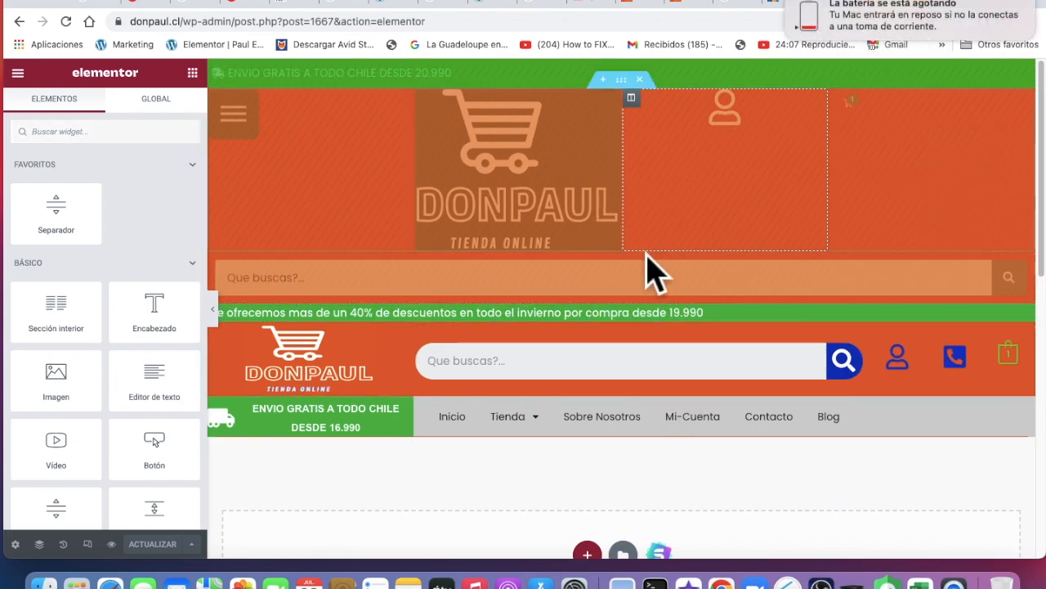
scroll(654, 269, down, 2)
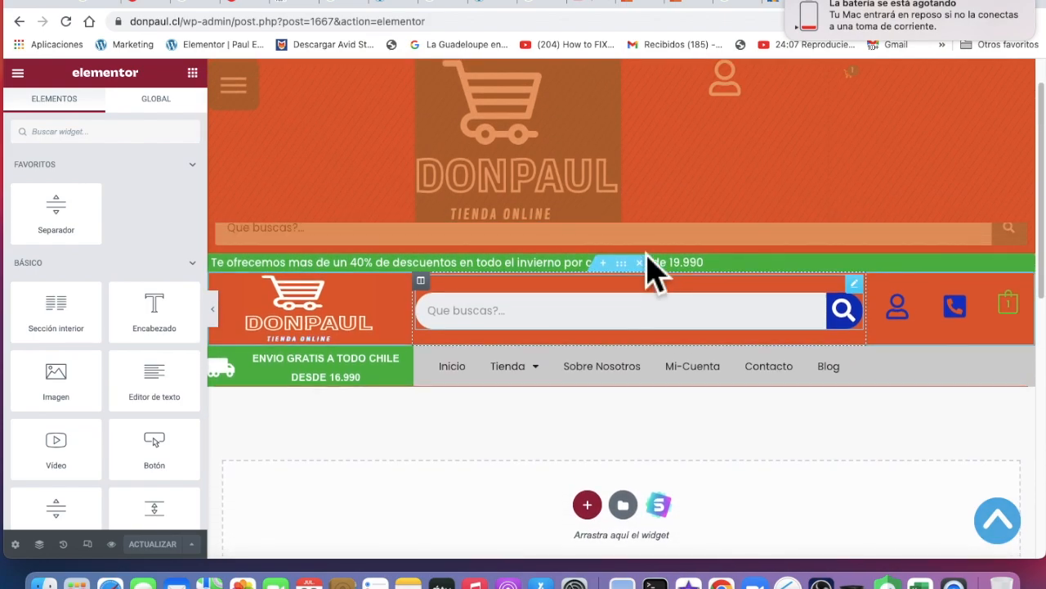
Change the free-shipping banner from 16.990 to 19.990 and update the Elementor page
click(363, 384)
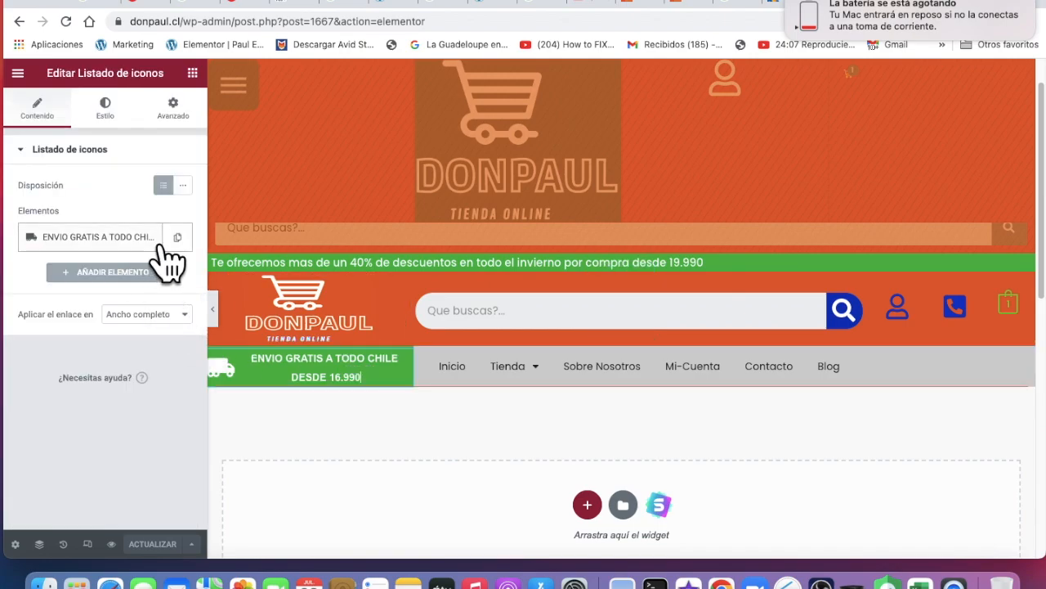
click(160, 247)
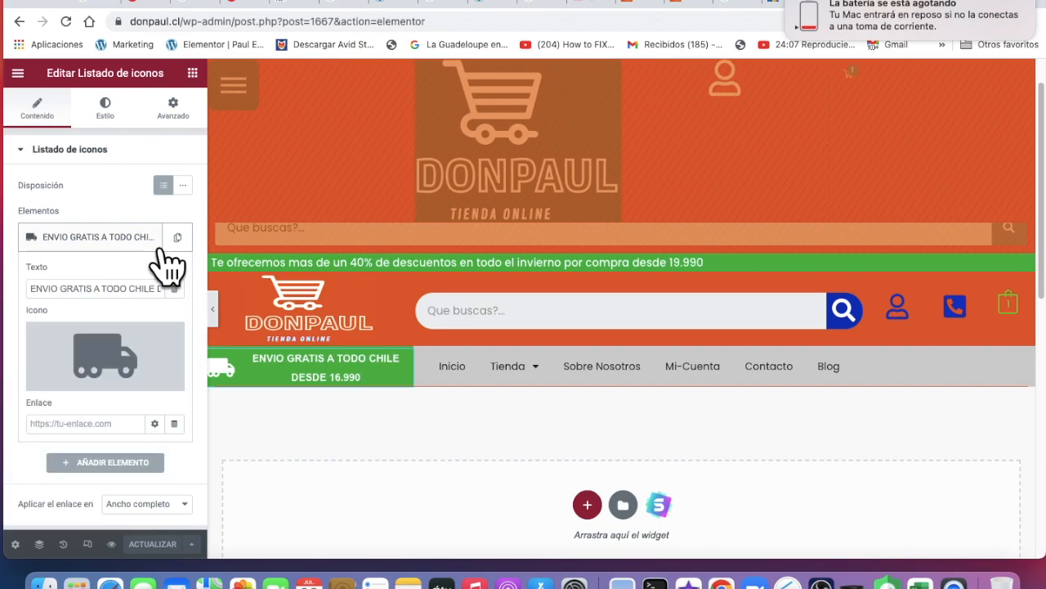
scroll(170, 290, down, 1)
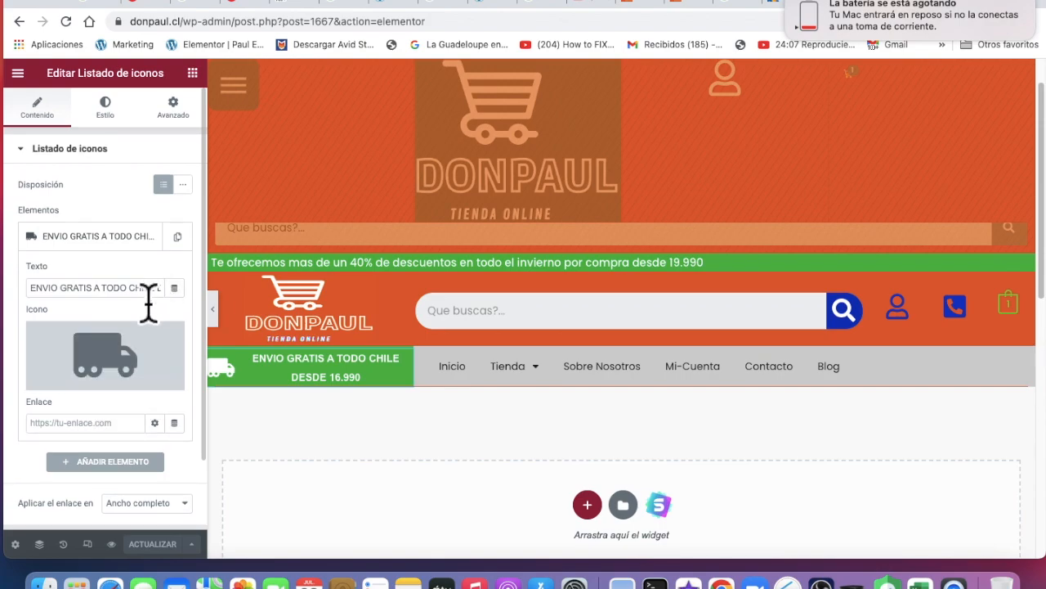
scroll(149, 295, down, 1)
scroll(149, 296, right, 2)
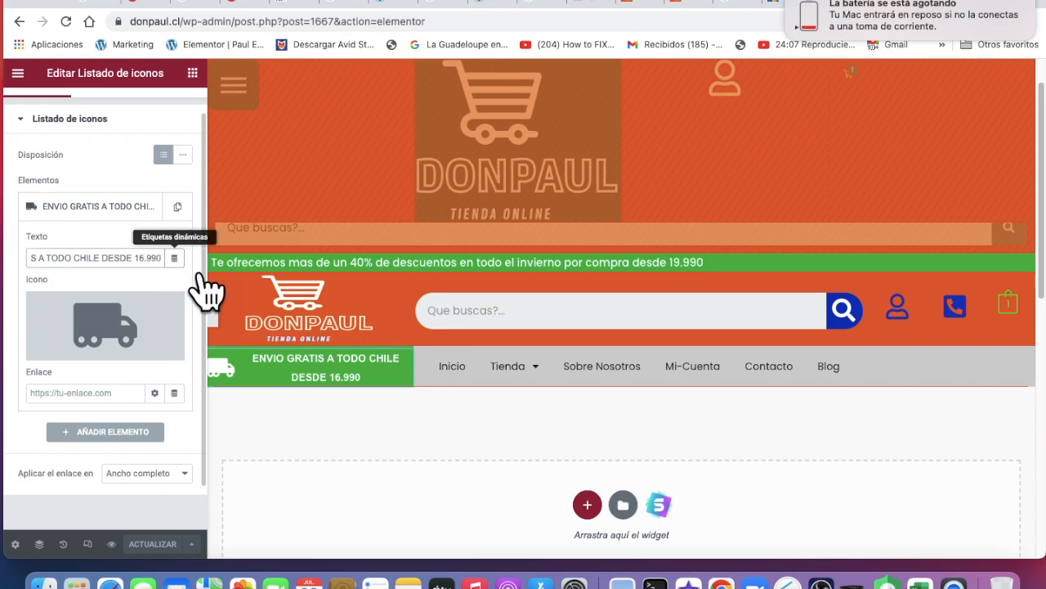
key(BackSpace)
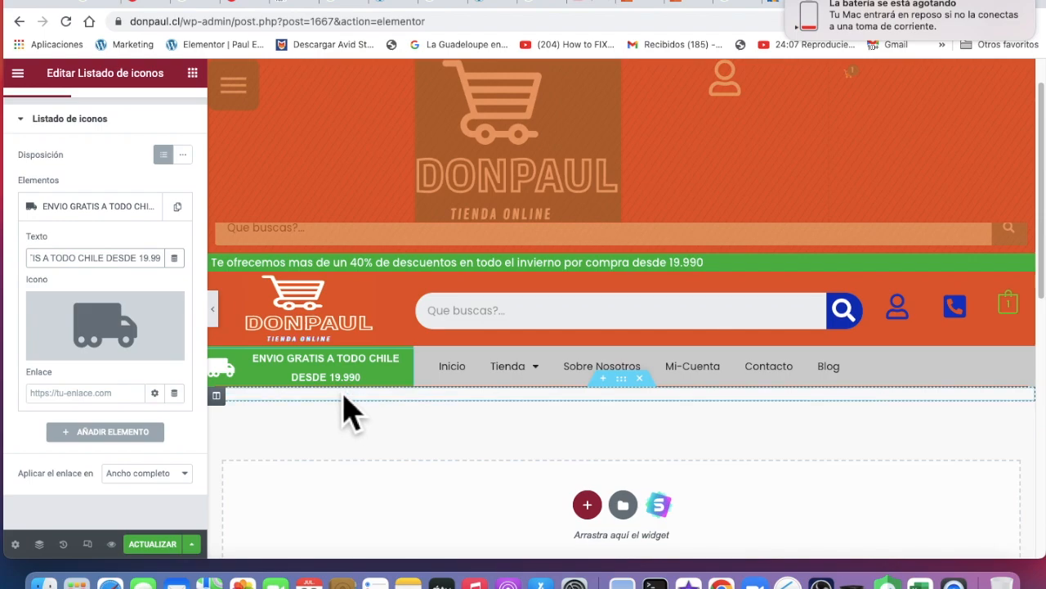
click(174, 548)
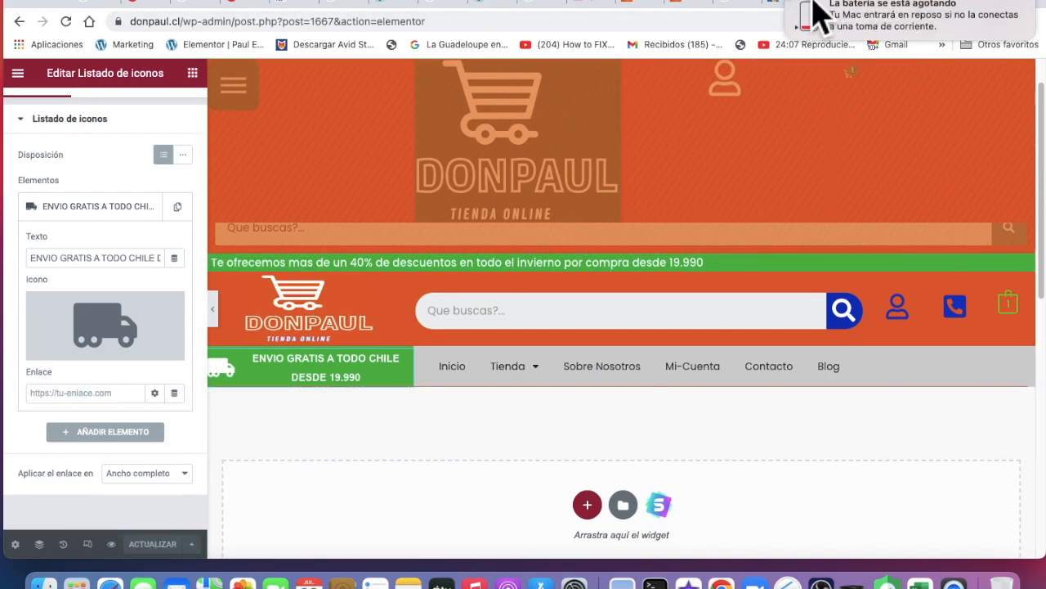
Reload the live donpaul.cl store and return to its home page to see the 19.990 banner
click(701, 6)
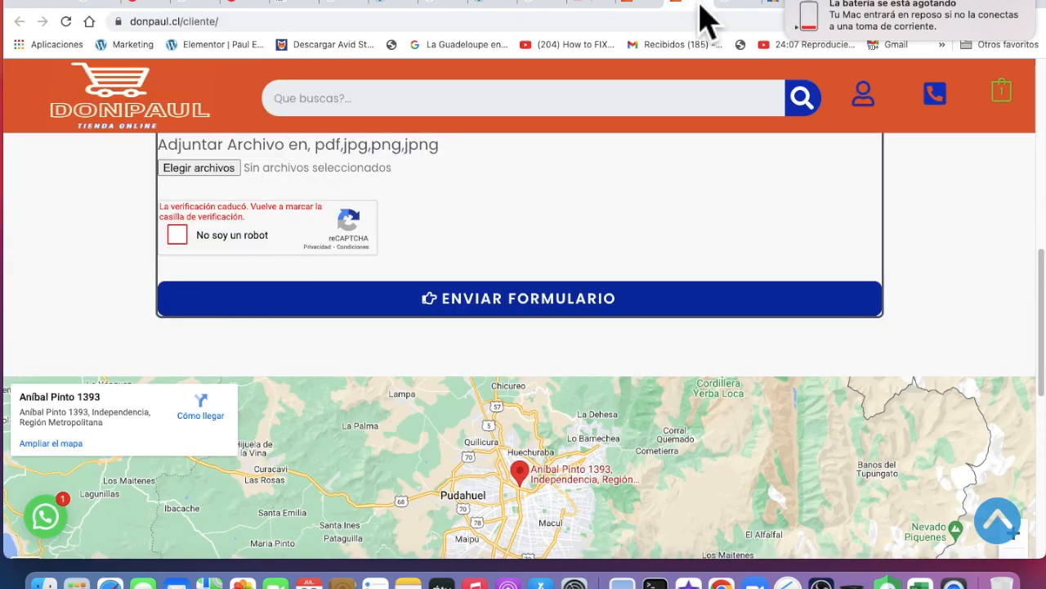
scroll(535, 234, up, 10)
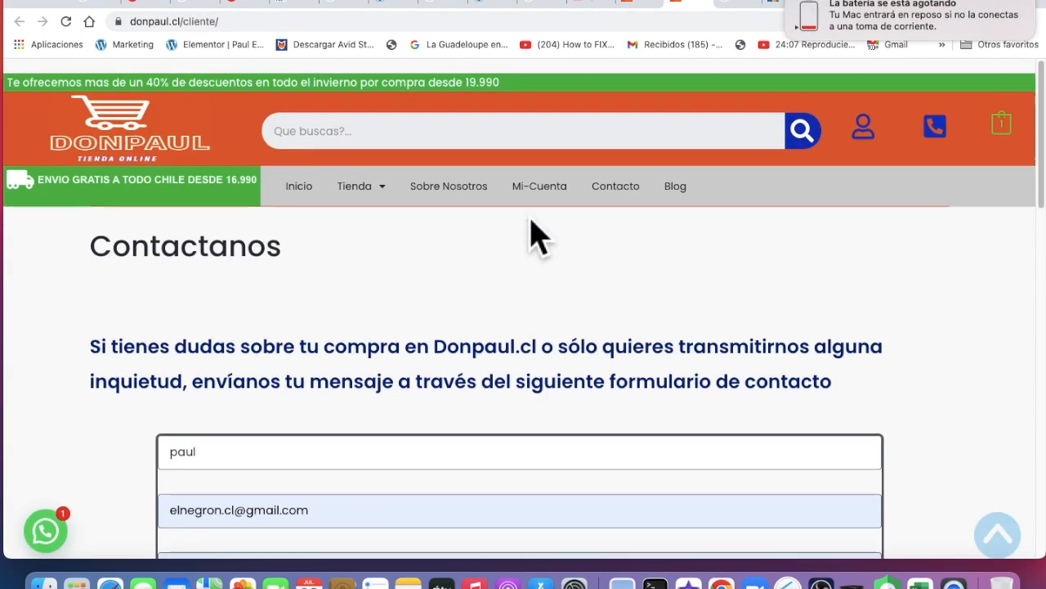
click(75, 32)
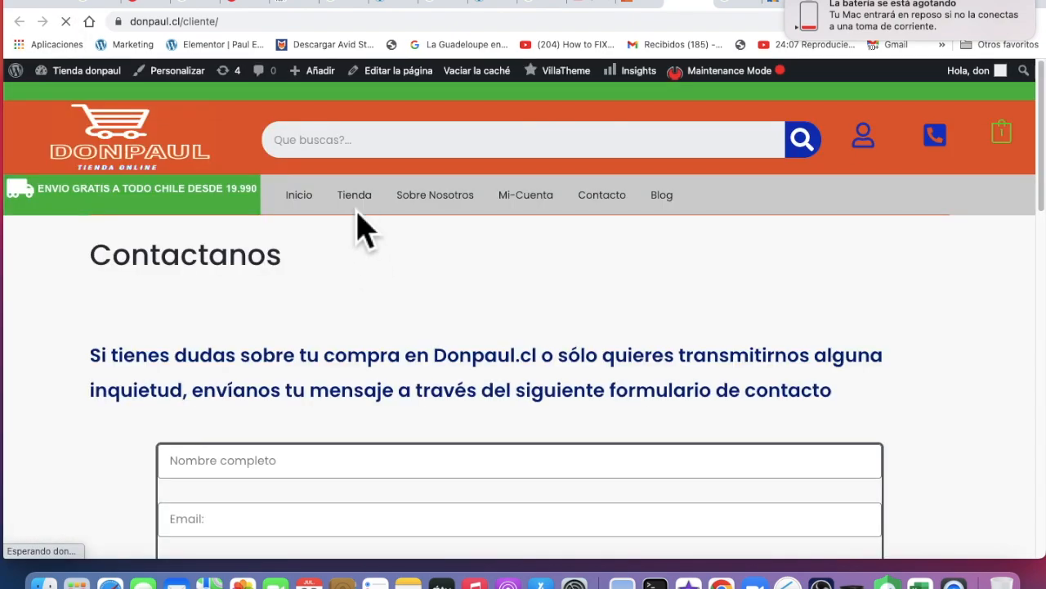
click(306, 206)
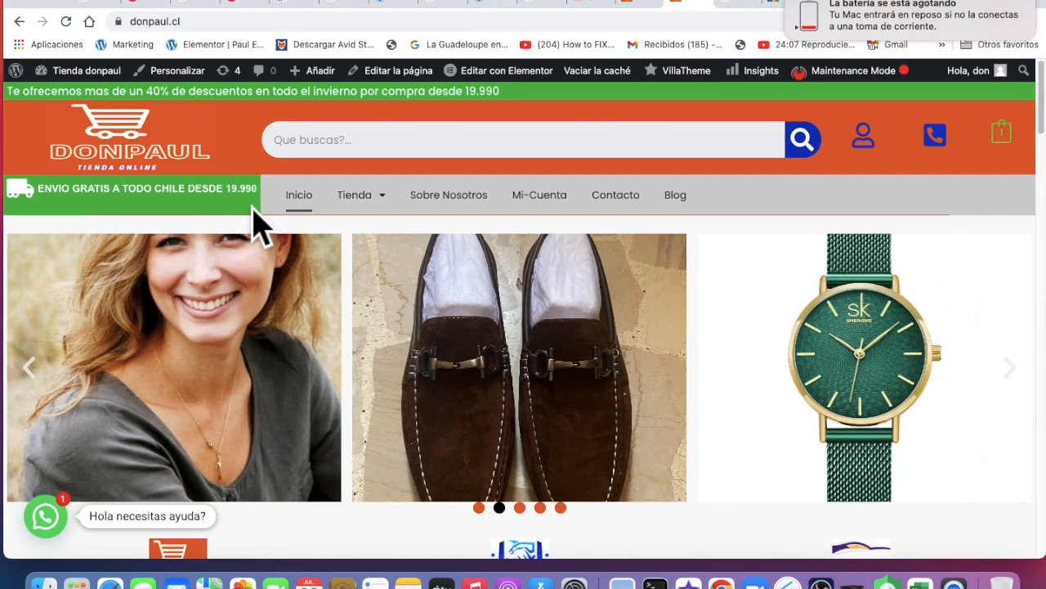
Scroll through the home page product grid to find the girls' school shoe
scroll(511, 364, down, 5)
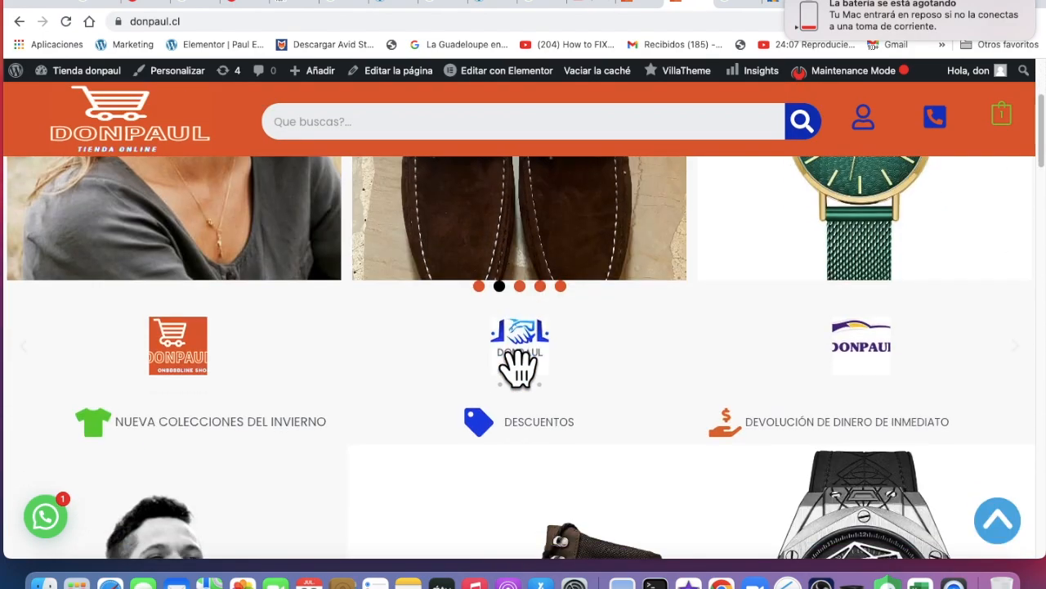
scroll(505, 364, down, 2)
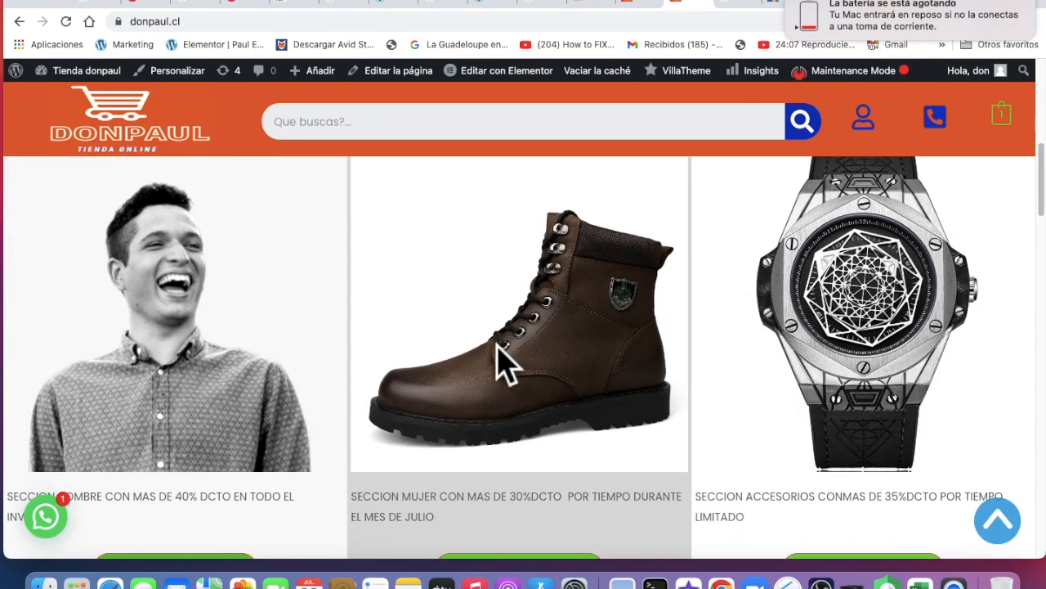
scroll(504, 360, up, 7)
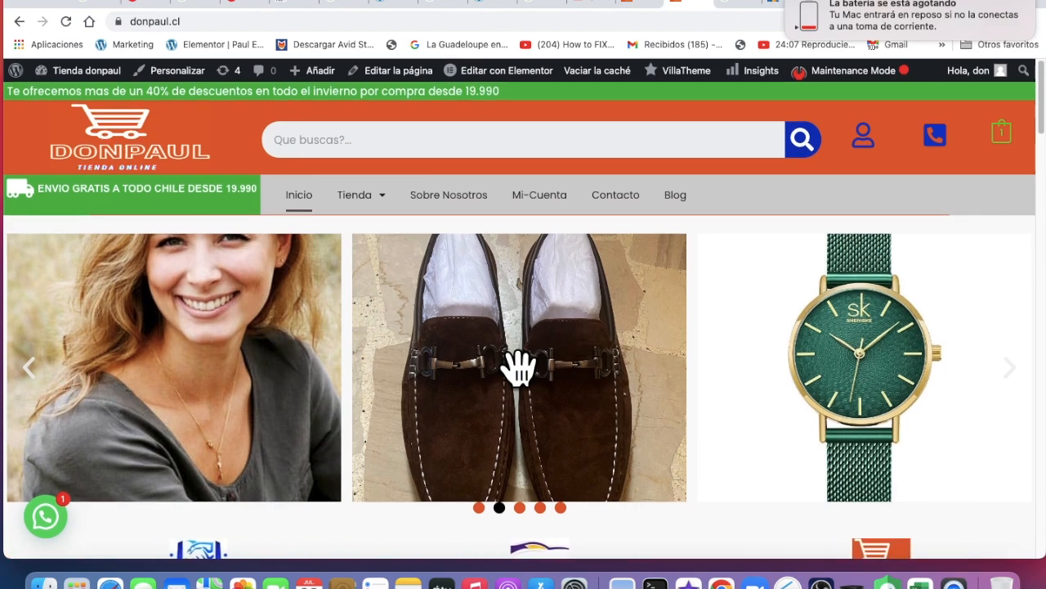
scroll(532, 412, down, 2)
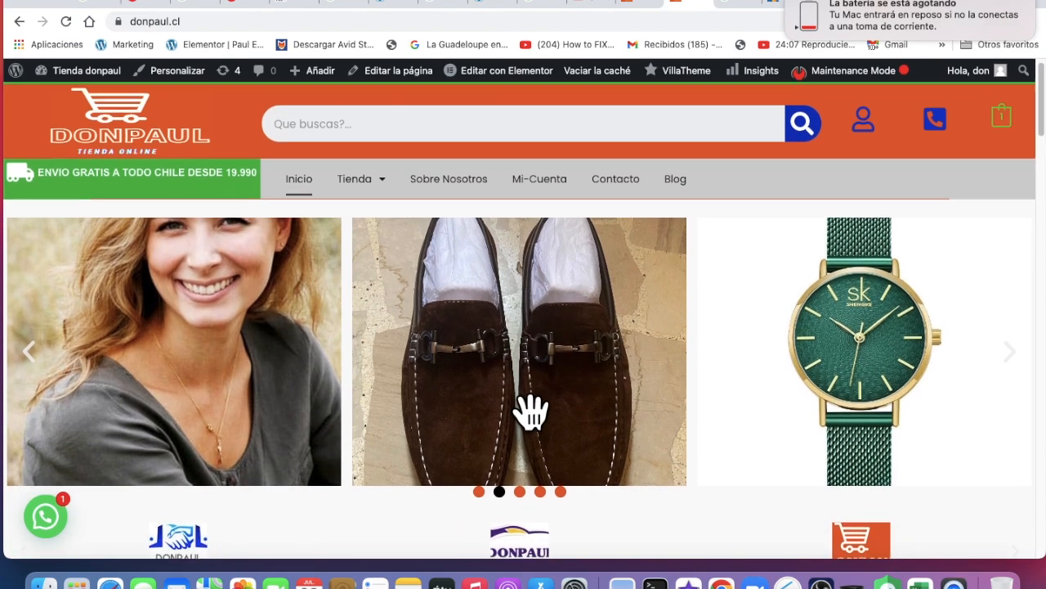
scroll(531, 409, down, 5)
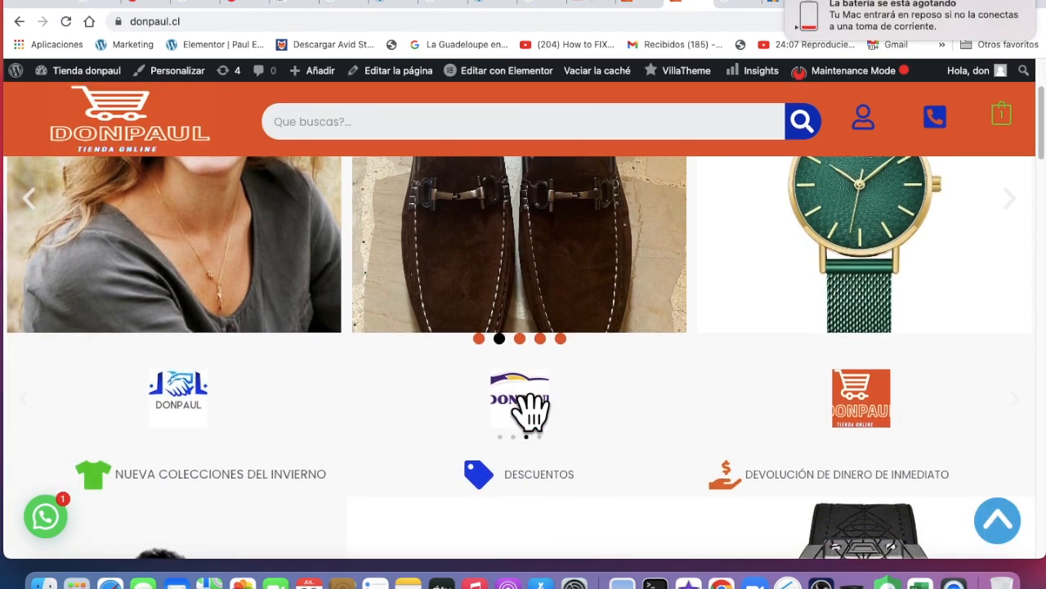
scroll(515, 406, down, 10)
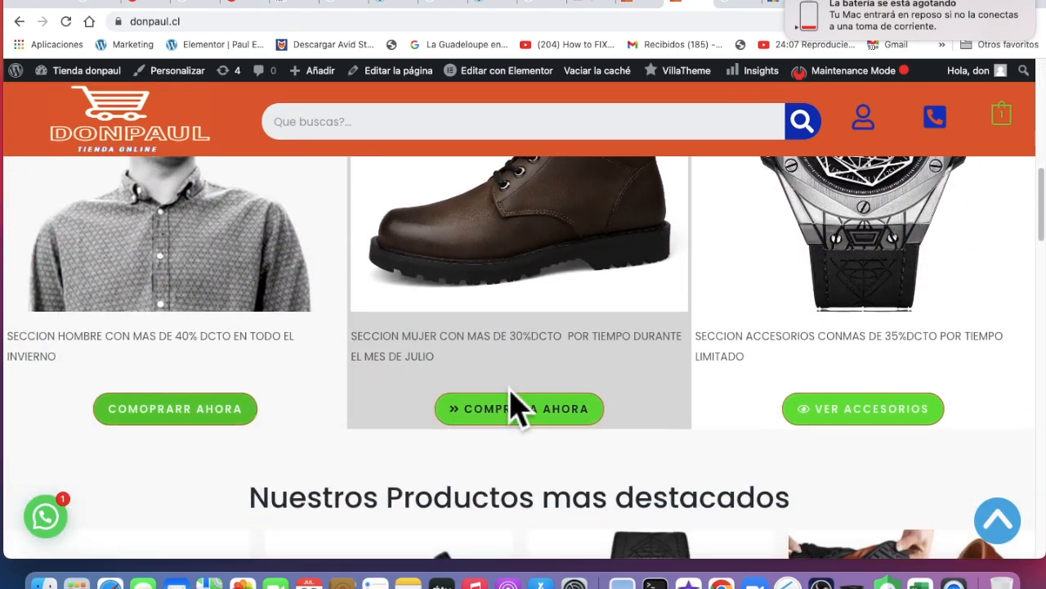
scroll(532, 400, down, 8)
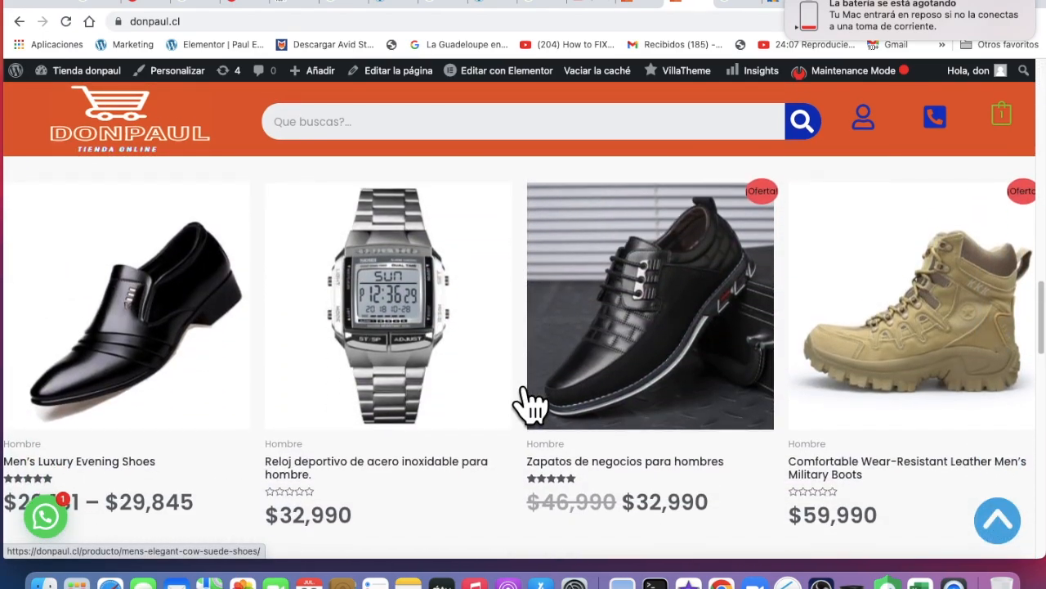
scroll(532, 401, up, 5)
scroll(531, 400, up, 3)
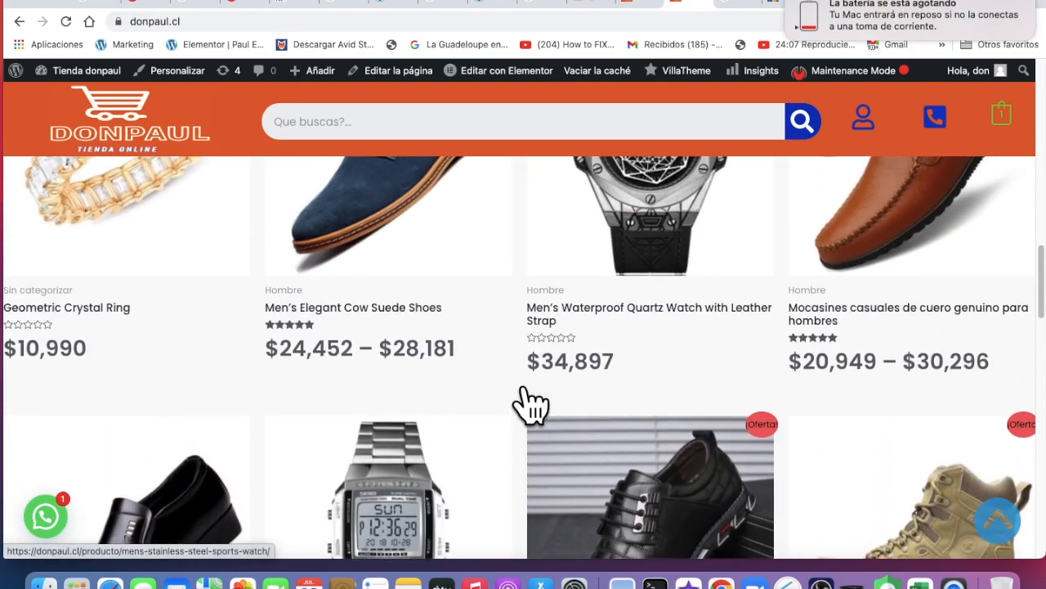
scroll(924, 296, up, 15)
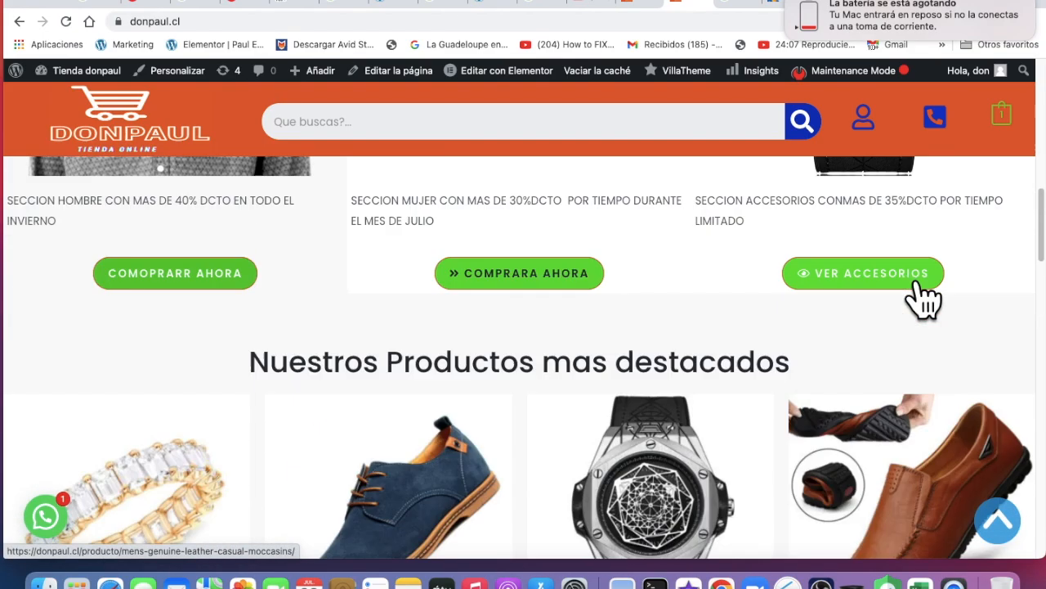
scroll(924, 296, down, 15)
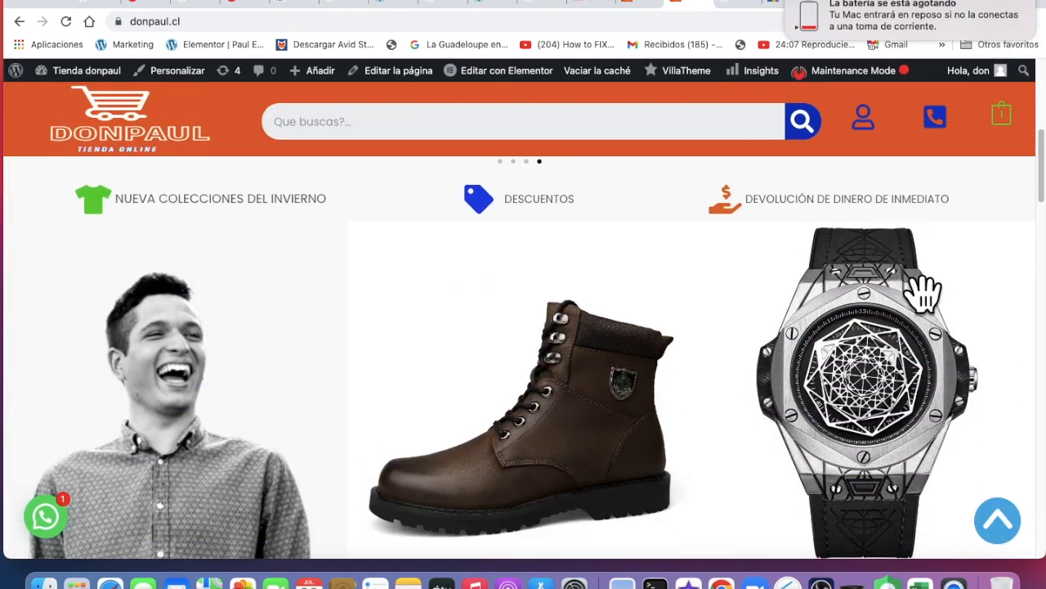
scroll(911, 286, down, 6)
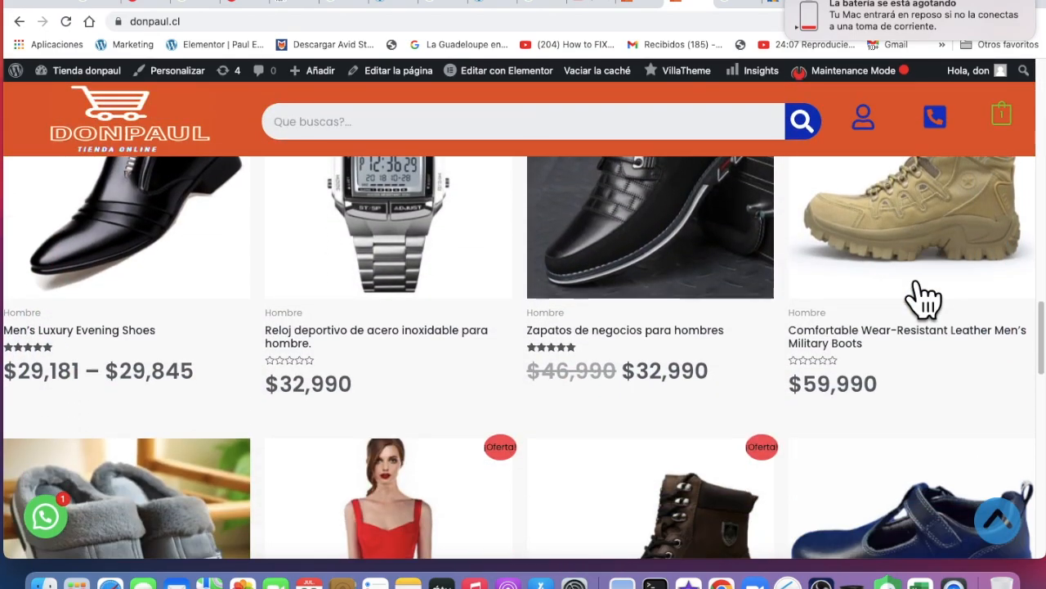
scroll(895, 384, down, 2)
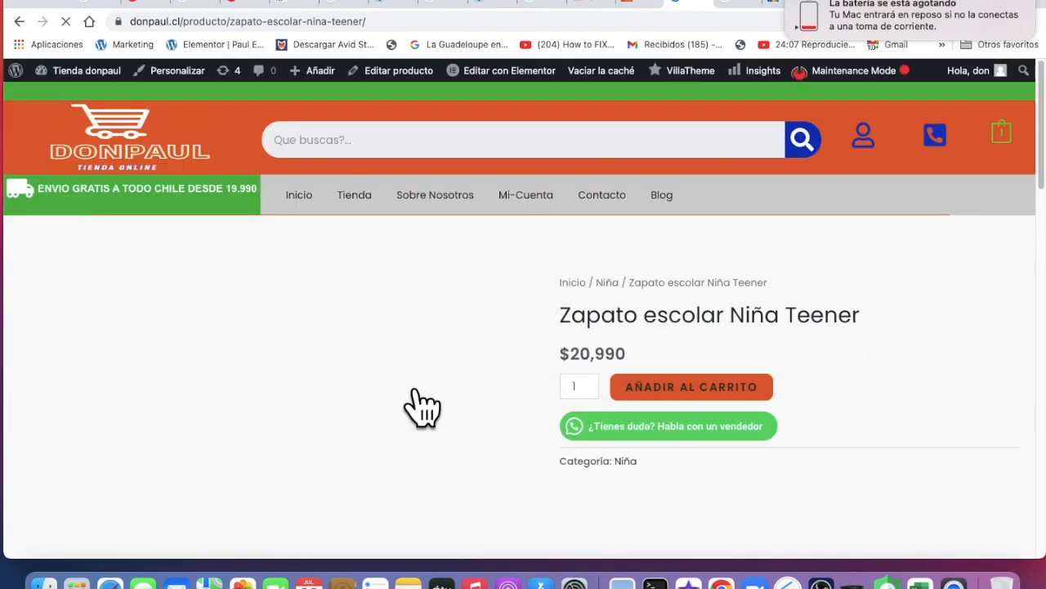
Scroll the Zapato escolar Niña Teener product page showing its $20,990 price
scroll(425, 421, down, 3)
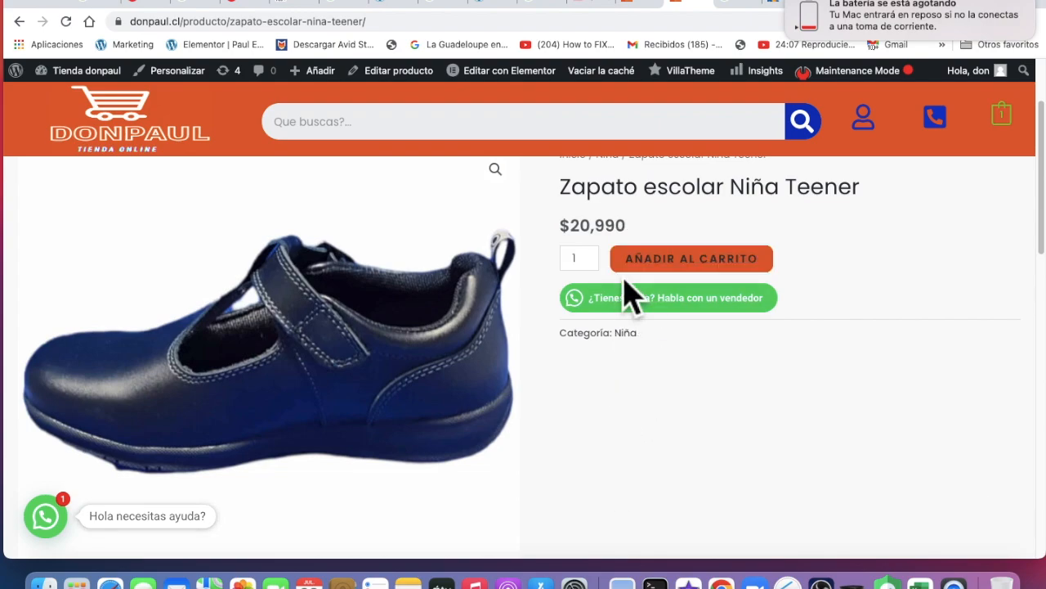
scroll(603, 256, up, 2)
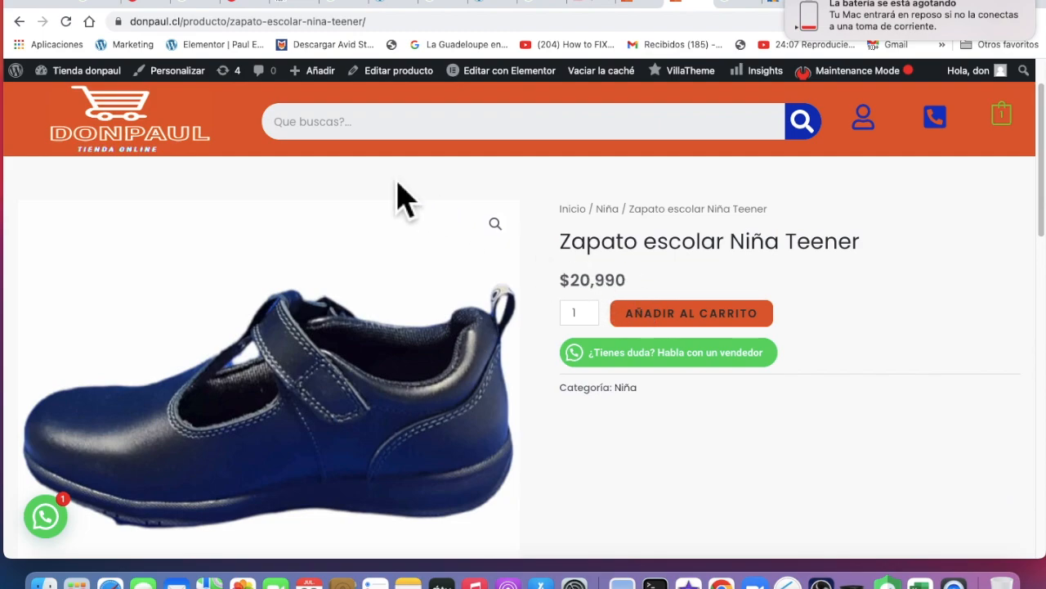
Open Zapato escolar Niña Teener's edit page in the admin and find its price fields
click(394, 81)
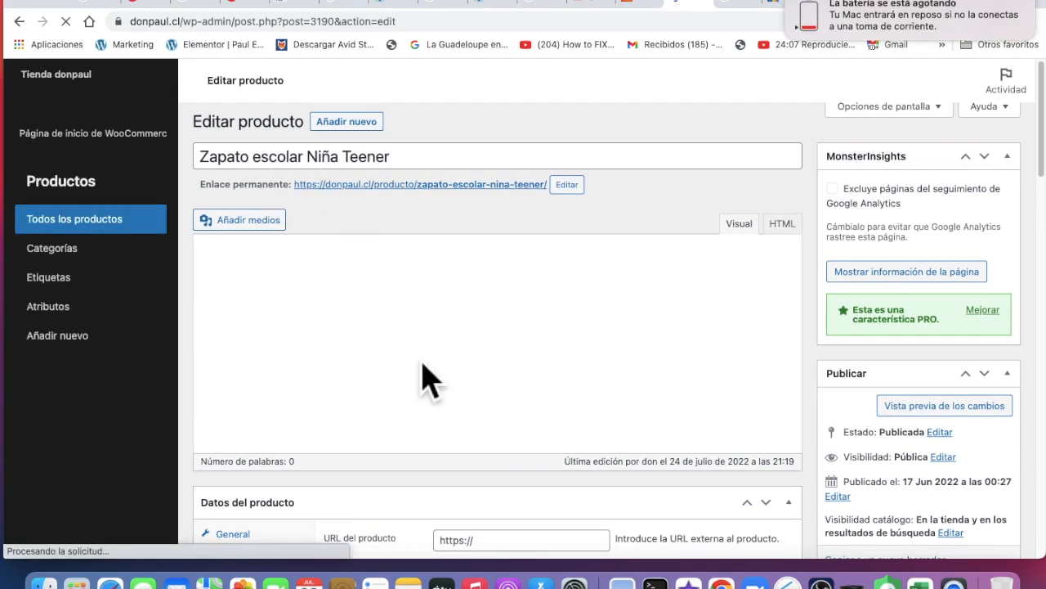
scroll(427, 378, down, 10)
scroll(442, 384, down, 2)
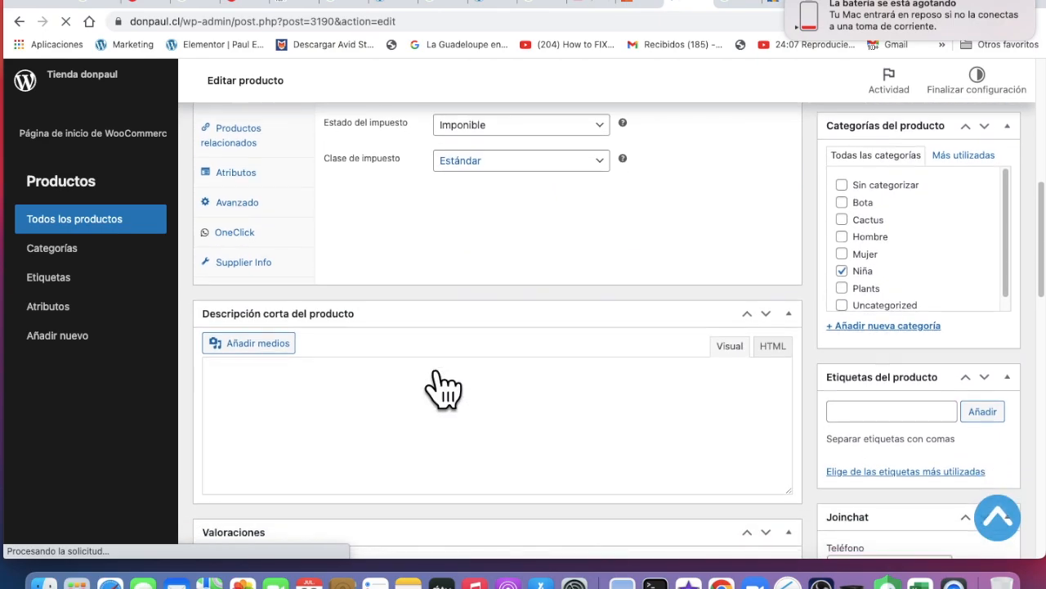
scroll(444, 385, up, 12)
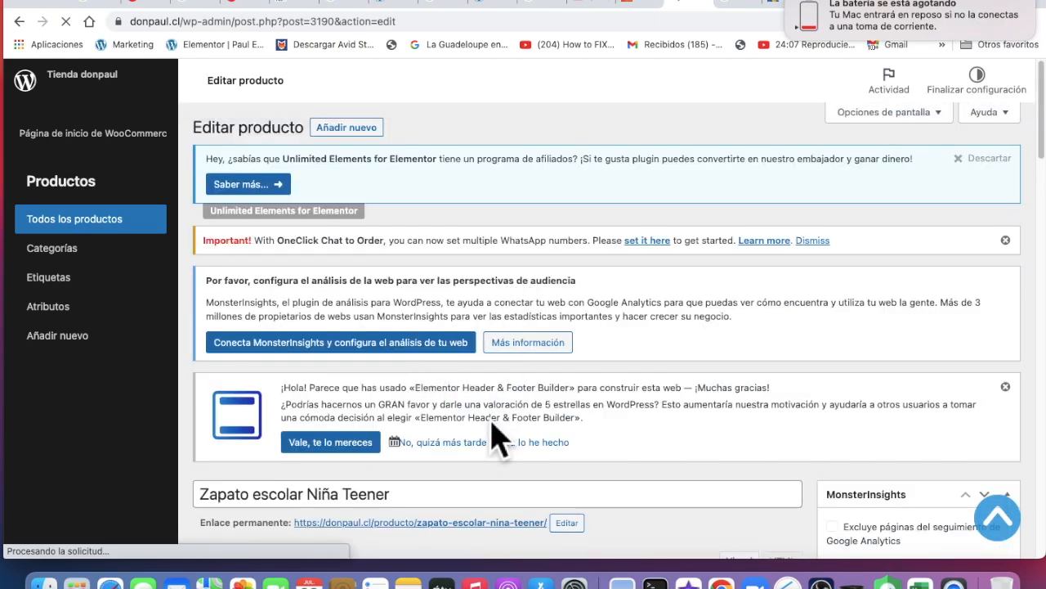
scroll(497, 437, down, 4)
scroll(497, 437, down, 7)
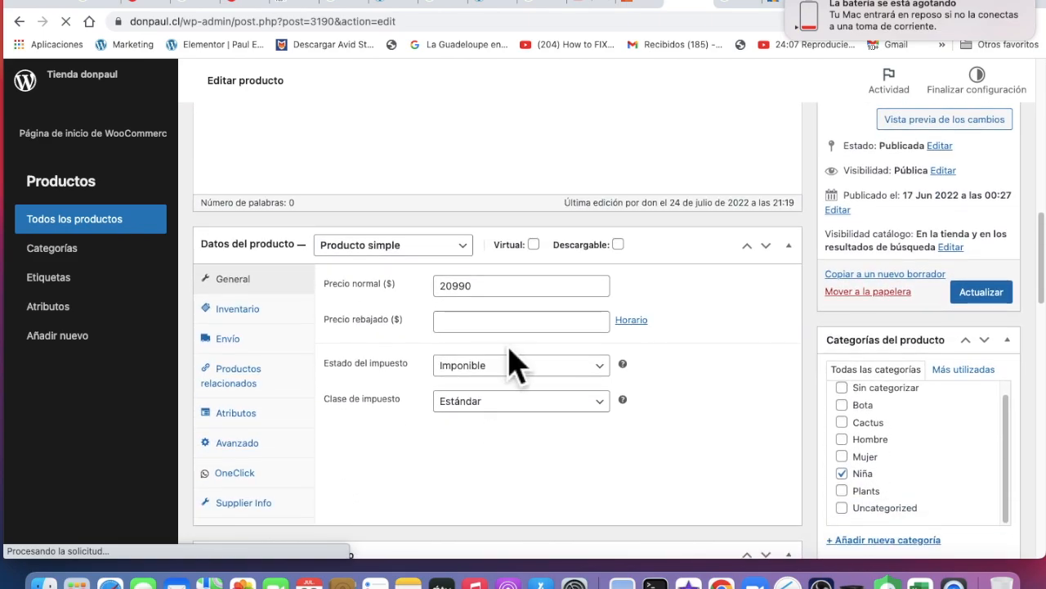
scroll(499, 327, up, 1)
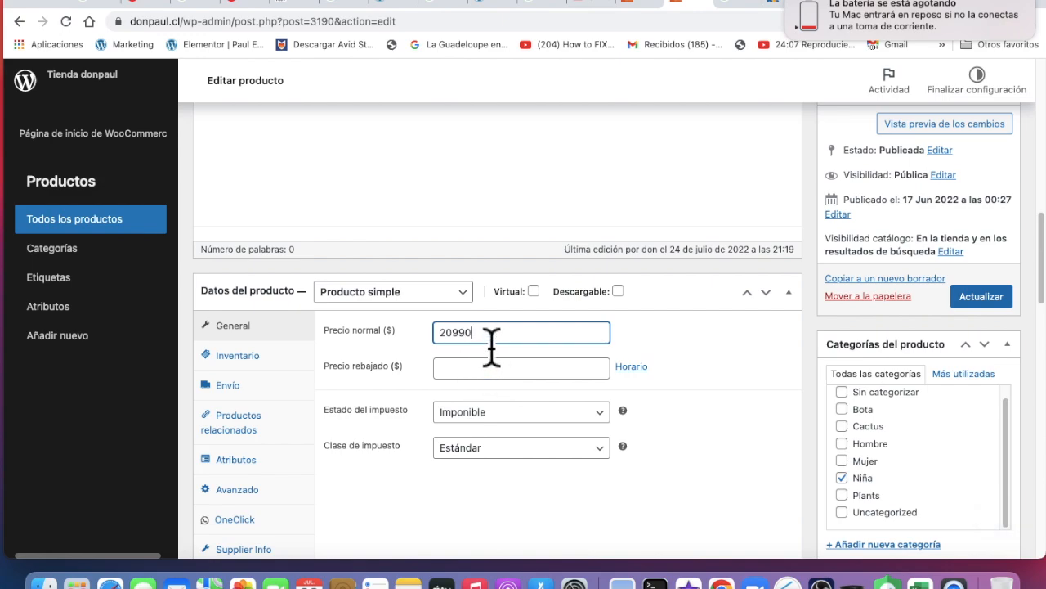
Set regular price 29990 and sale price 24990, update the product, and reload the storefront
key(BackSpace)
key(BackSpace)
key(BackSpace)
key(BackSpace)
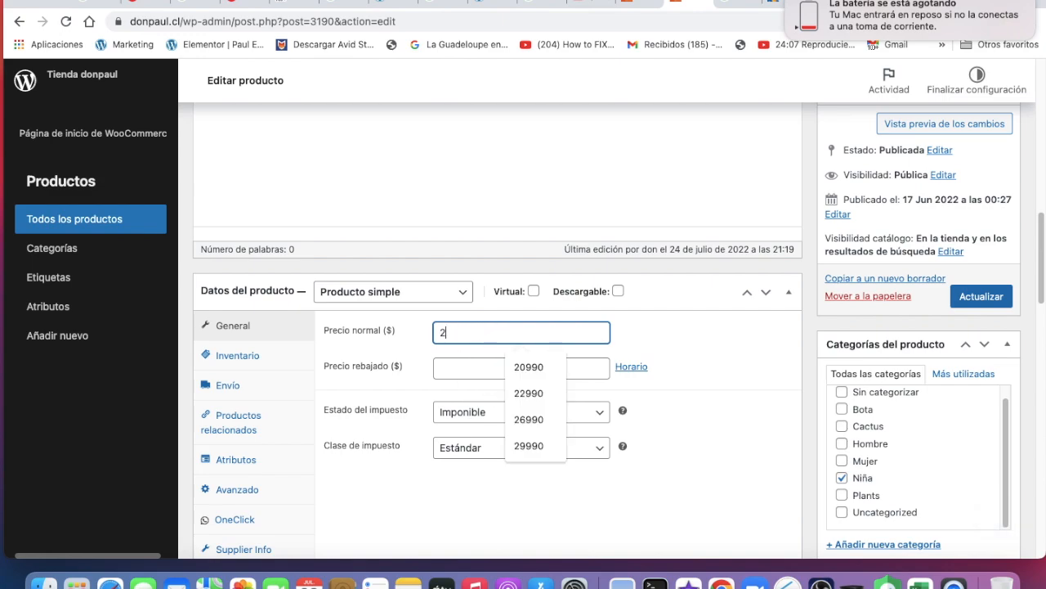
key(BackSpace)
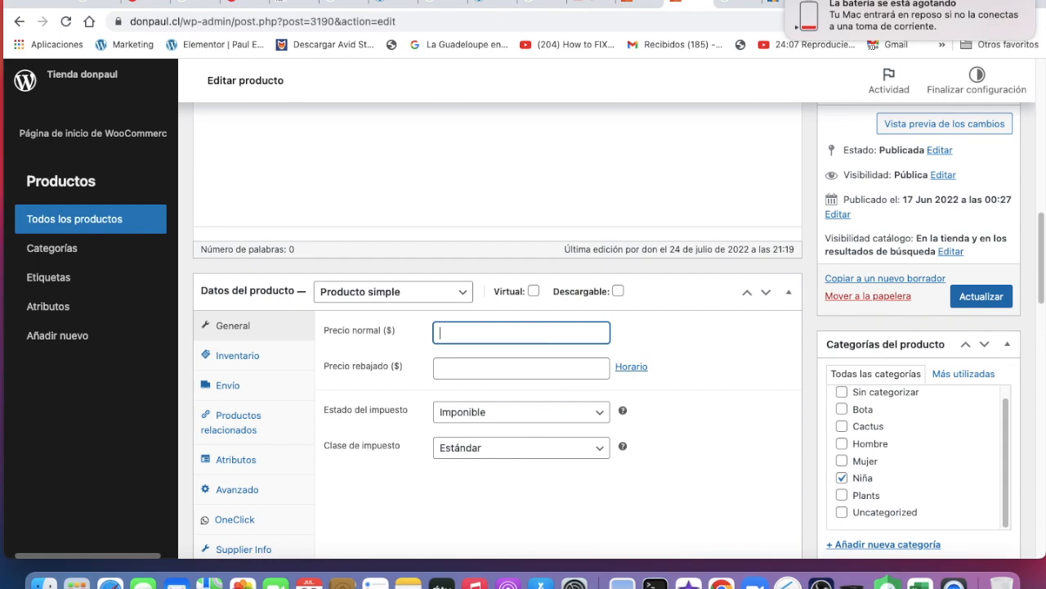
text(29990)
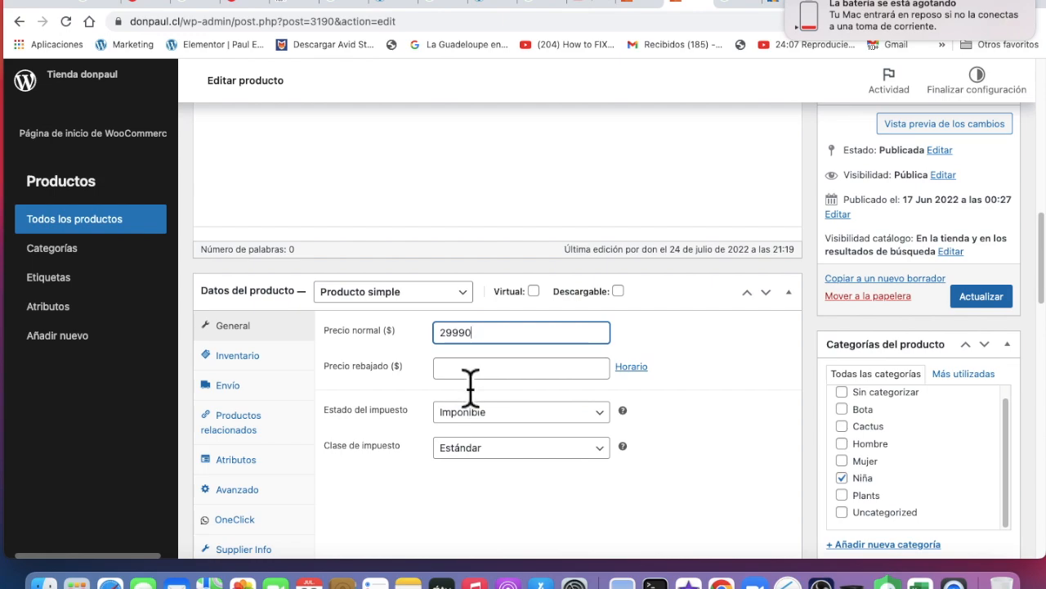
click(471, 374)
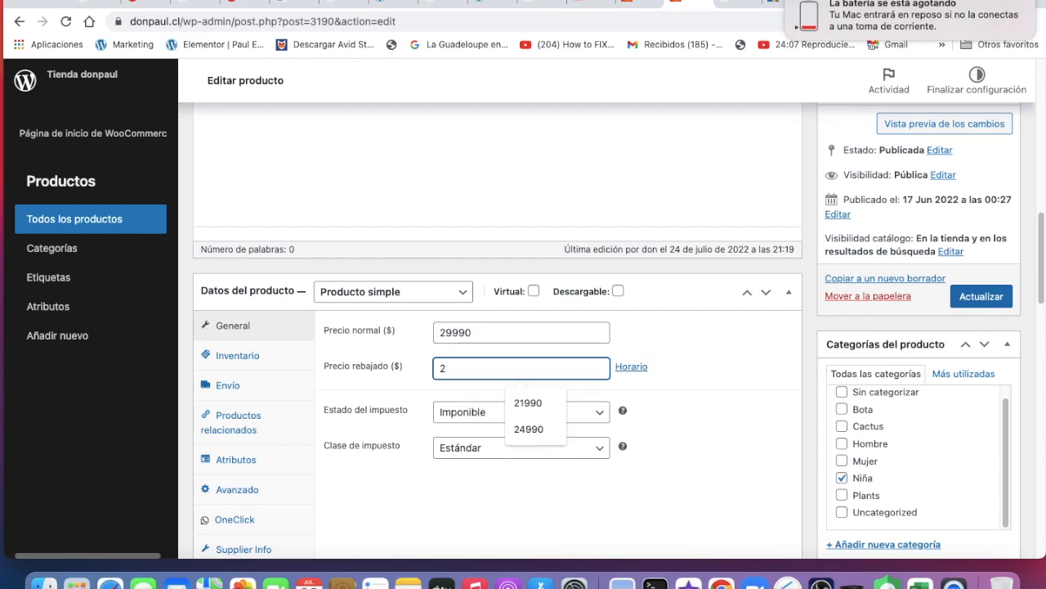
text(24990)
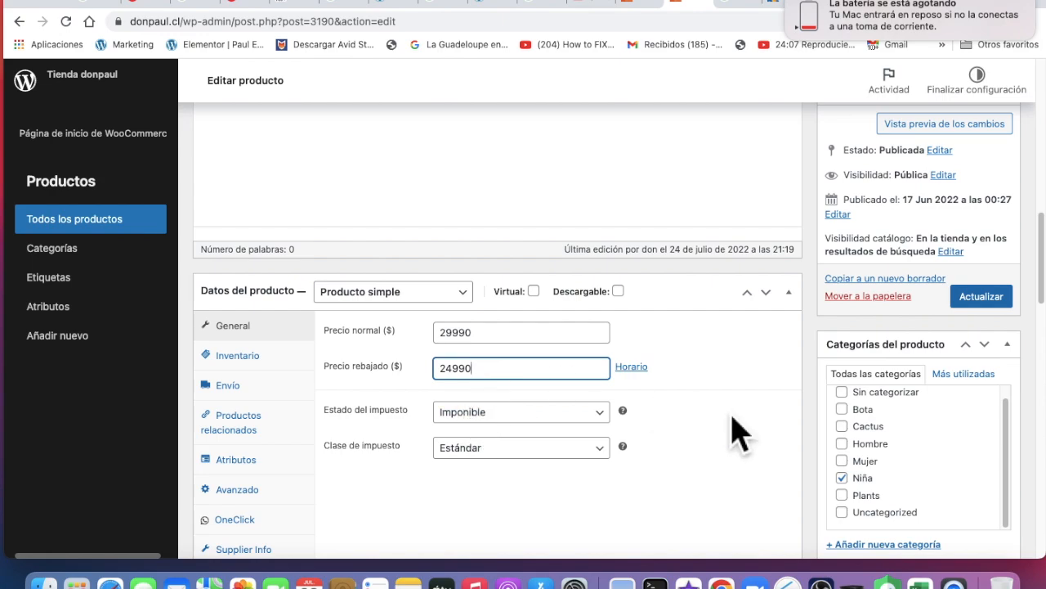
click(989, 299)
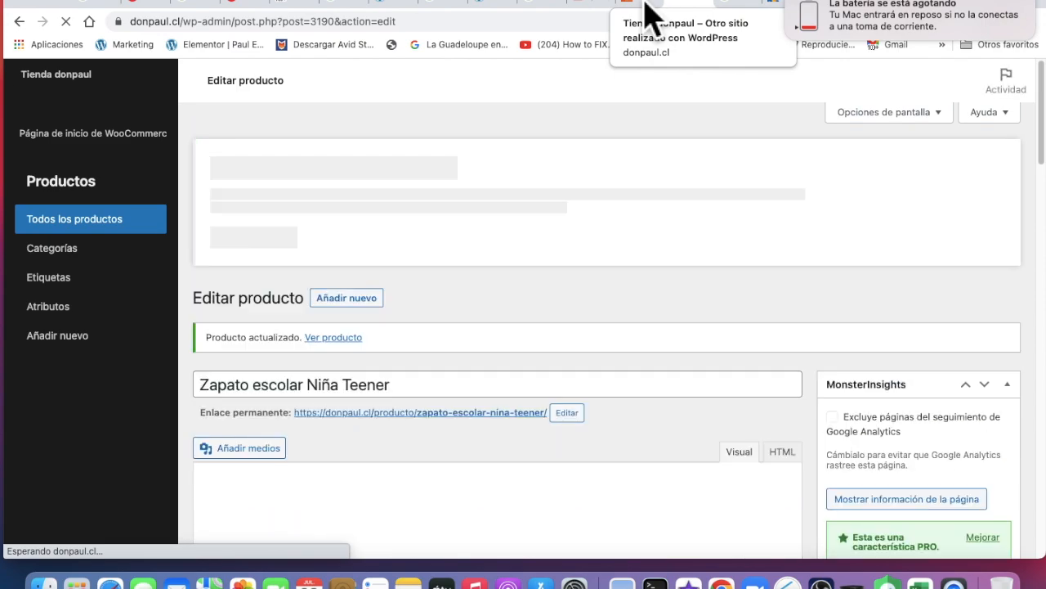
click(650, 12)
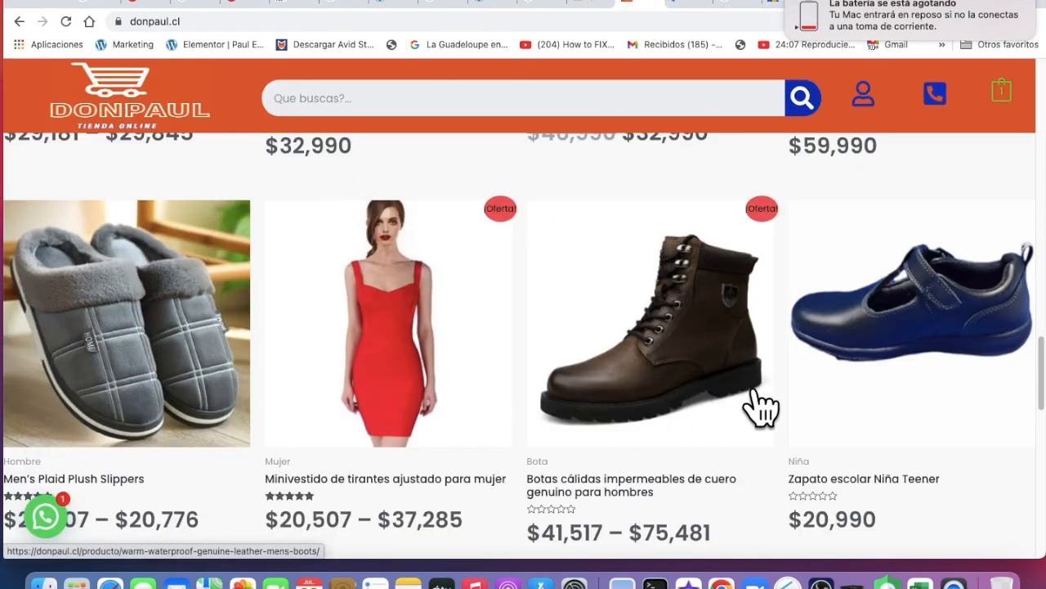
click(67, 22)
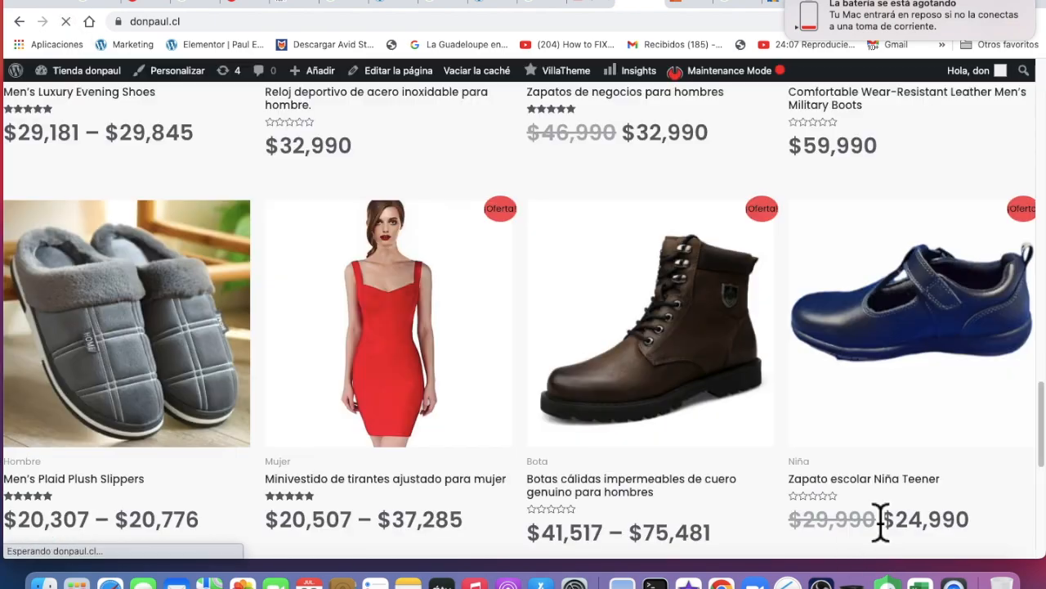
Scroll the storefront grid to check Zapato escolar Niña Teener at $24,990 over $29,990
scroll(822, 479, down, 3)
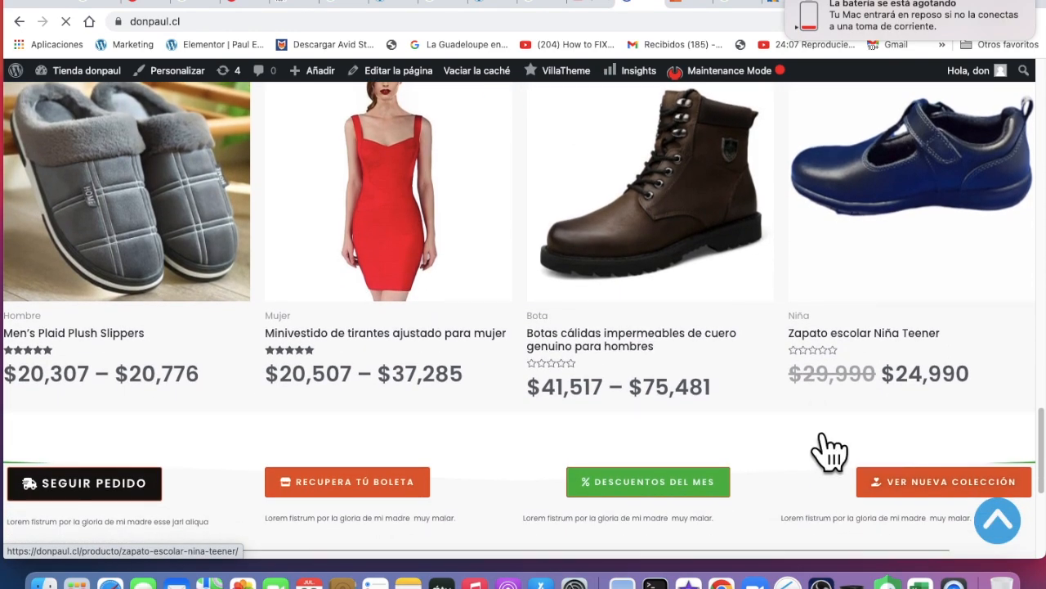
scroll(871, 407, down, 2)
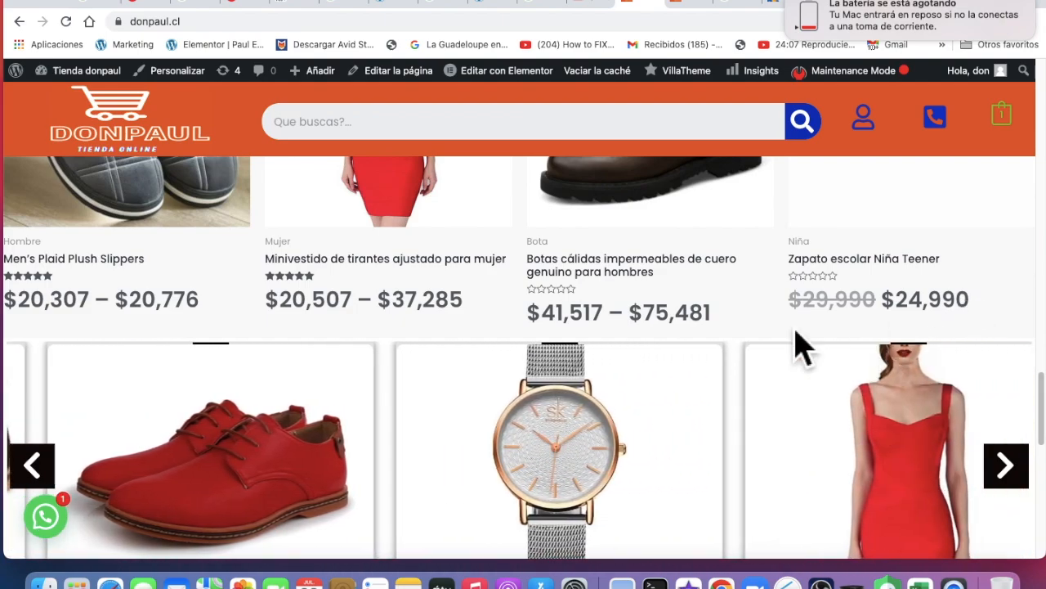
scroll(654, 421, down, 2)
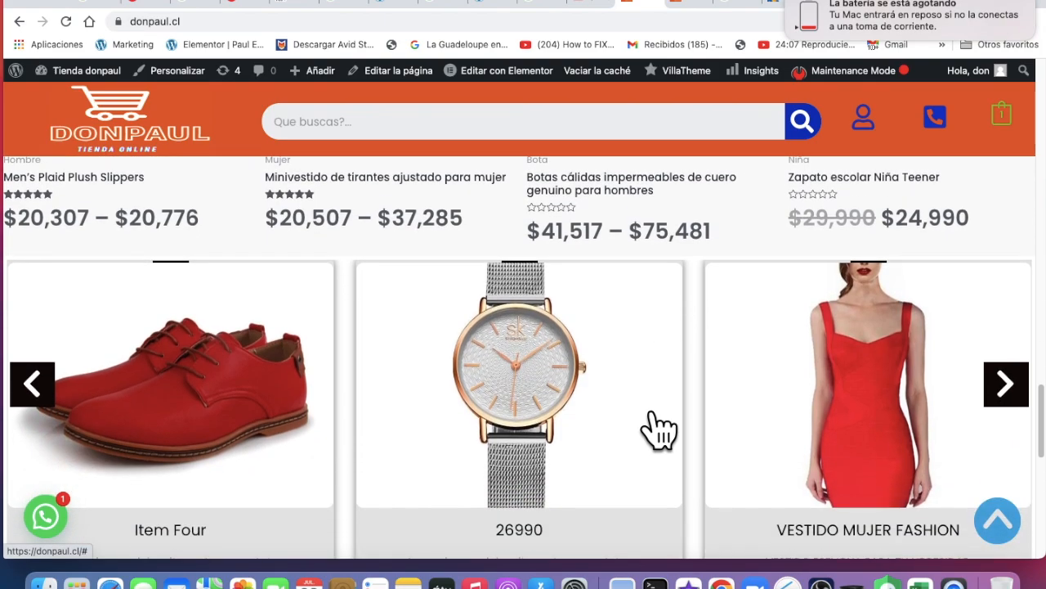
scroll(658, 429, down, 3)
scroll(654, 425, up, 3)
scroll(661, 429, down, 5)
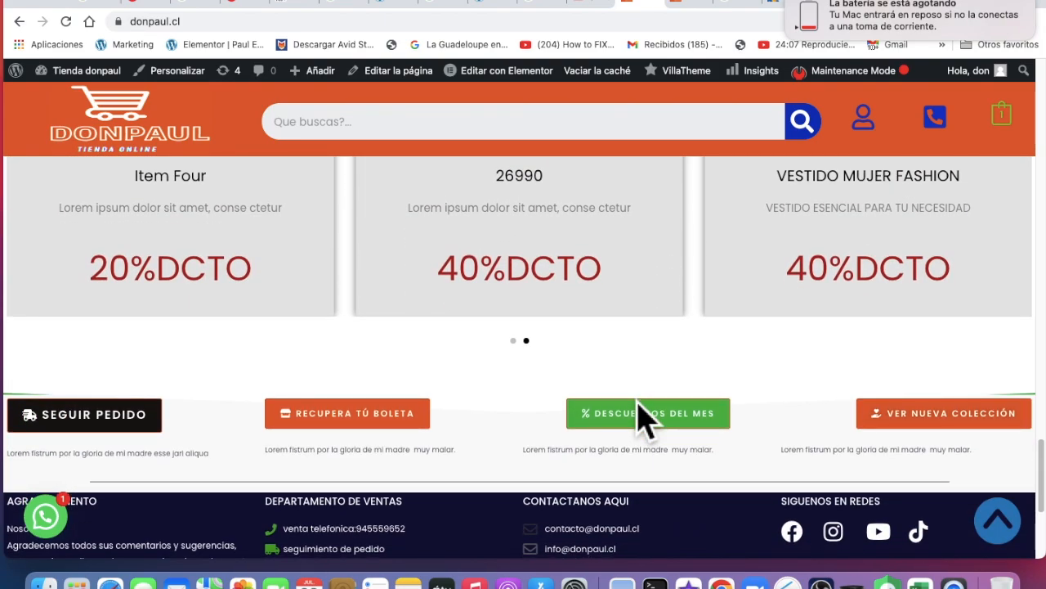
scroll(646, 421, down, 5)
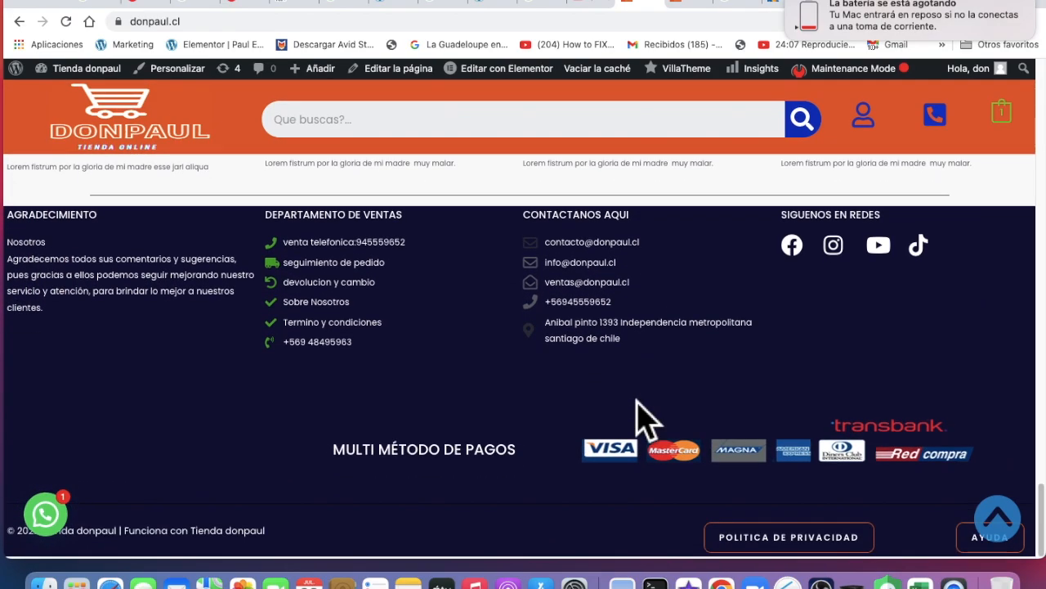
scroll(642, 421, up, 15)
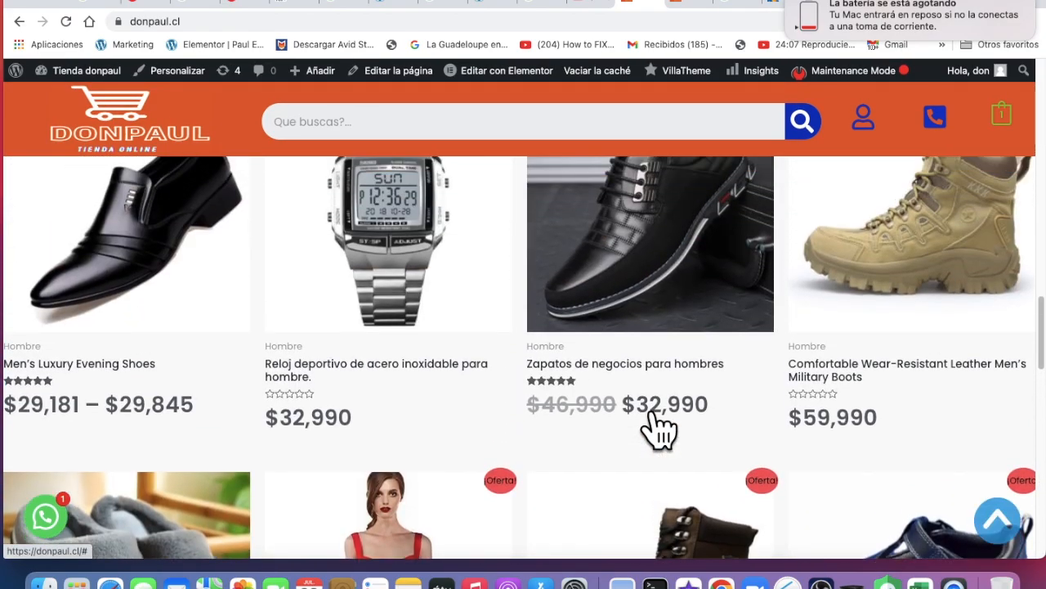
scroll(641, 421, up, 15)
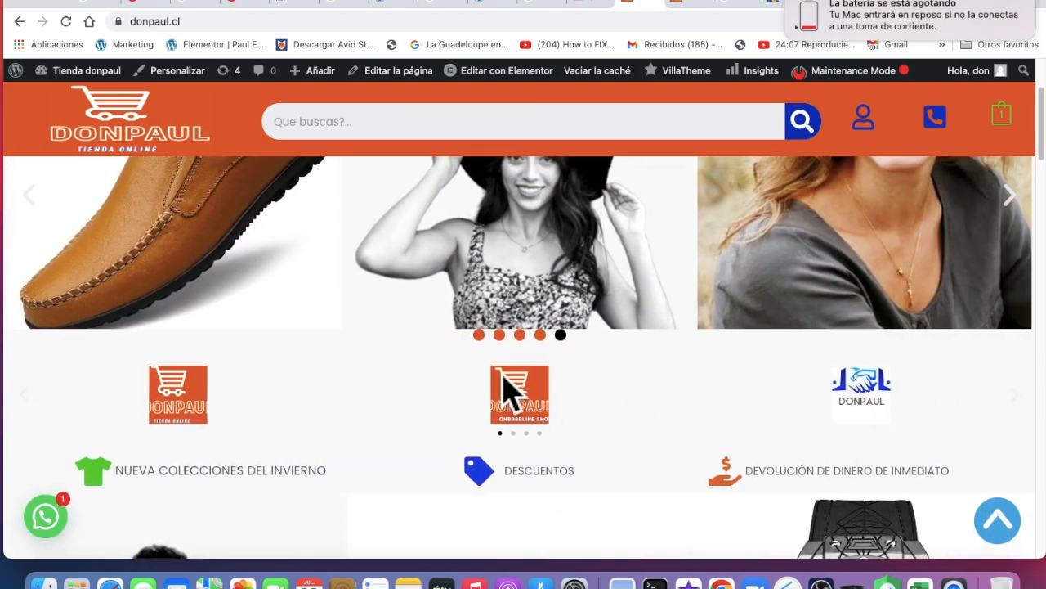
scroll(506, 391, up, 3)
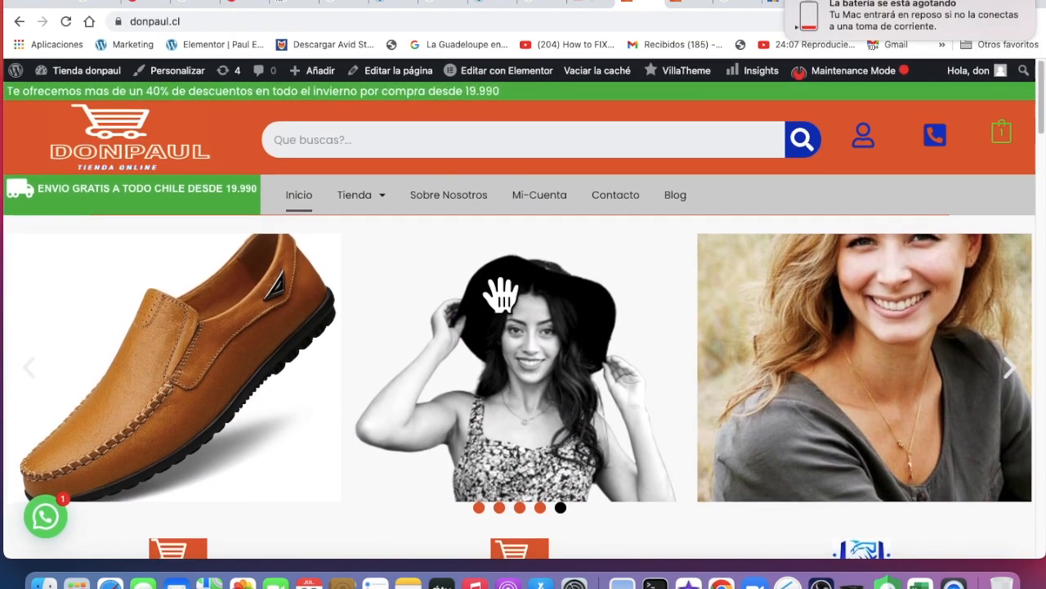
click(544, 151)
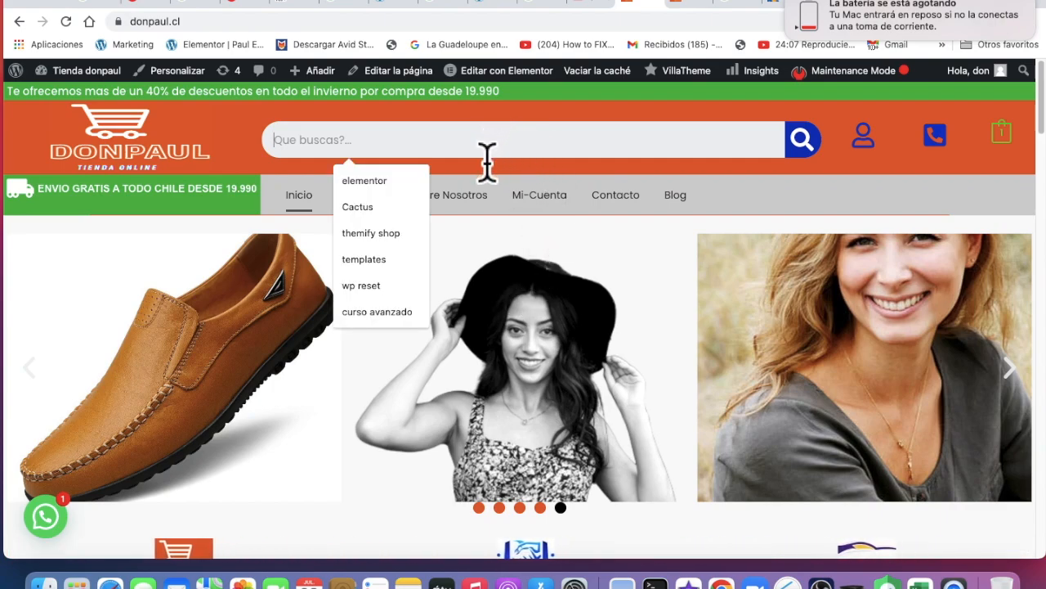
click(721, 214)
scroll(715, 169, down, 10)
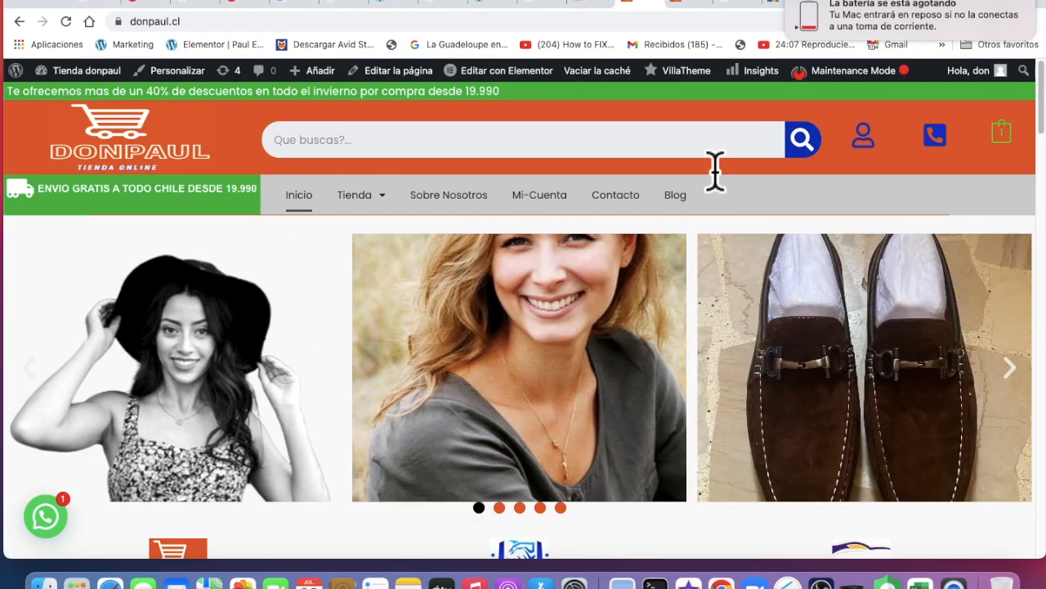
scroll(721, 182, down, 15)
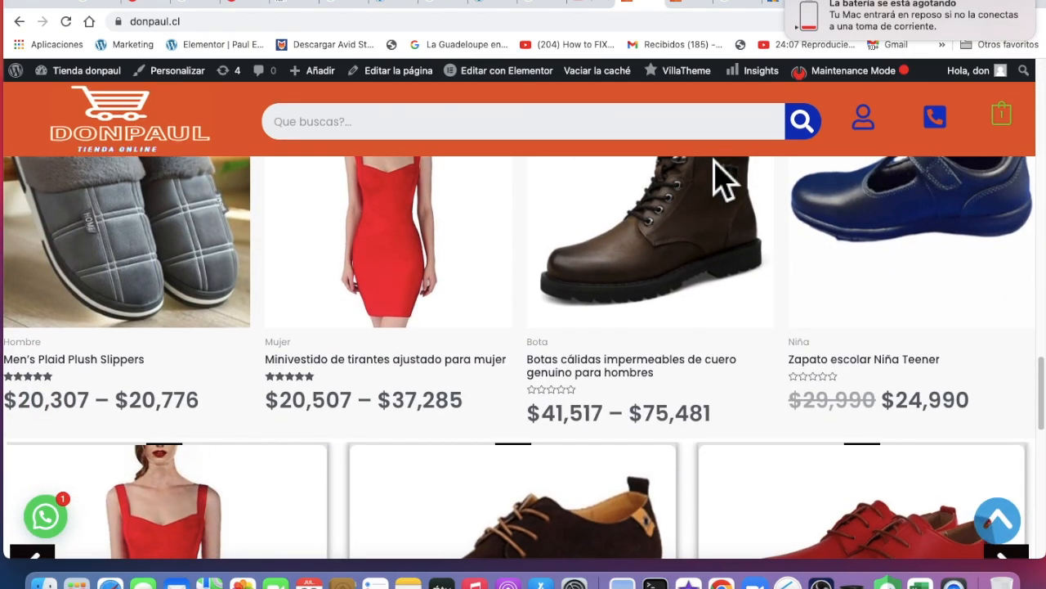
scroll(721, 181, up, 10)
scroll(721, 182, up, 6)
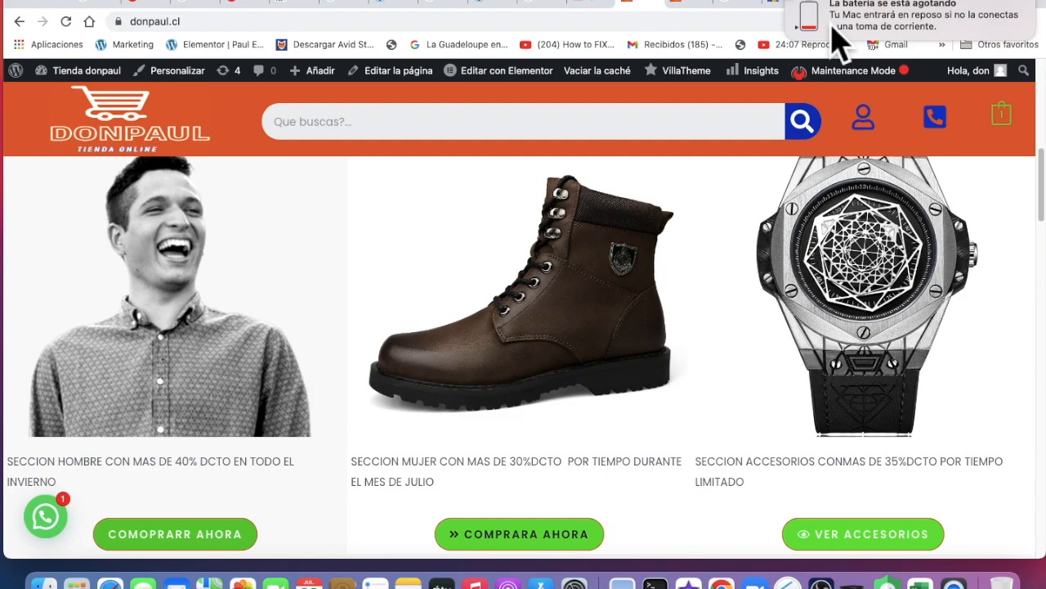
scroll(397, 297, up, 5)
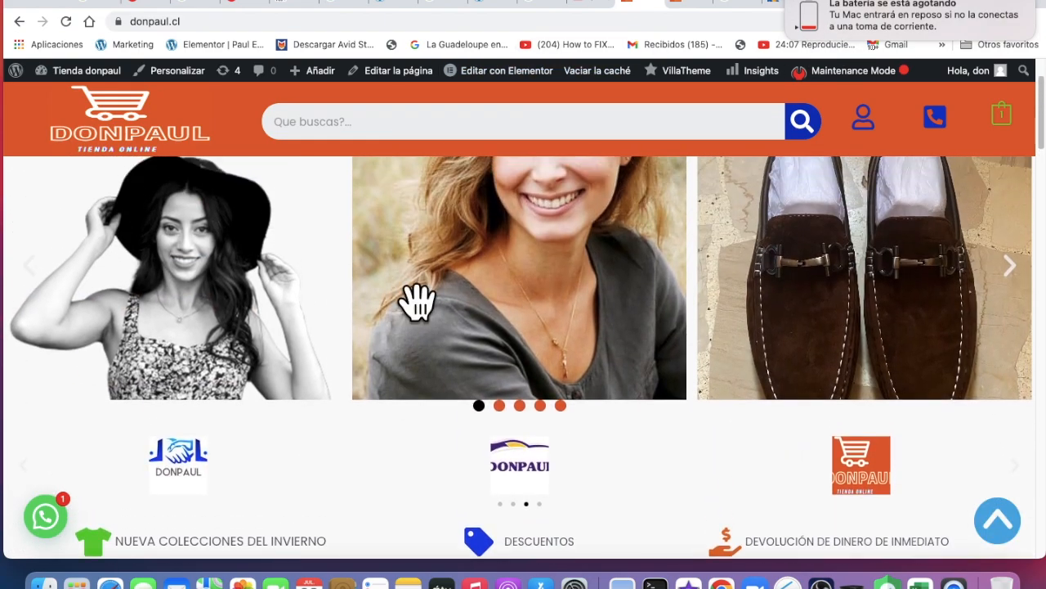
scroll(417, 302, up, 3)
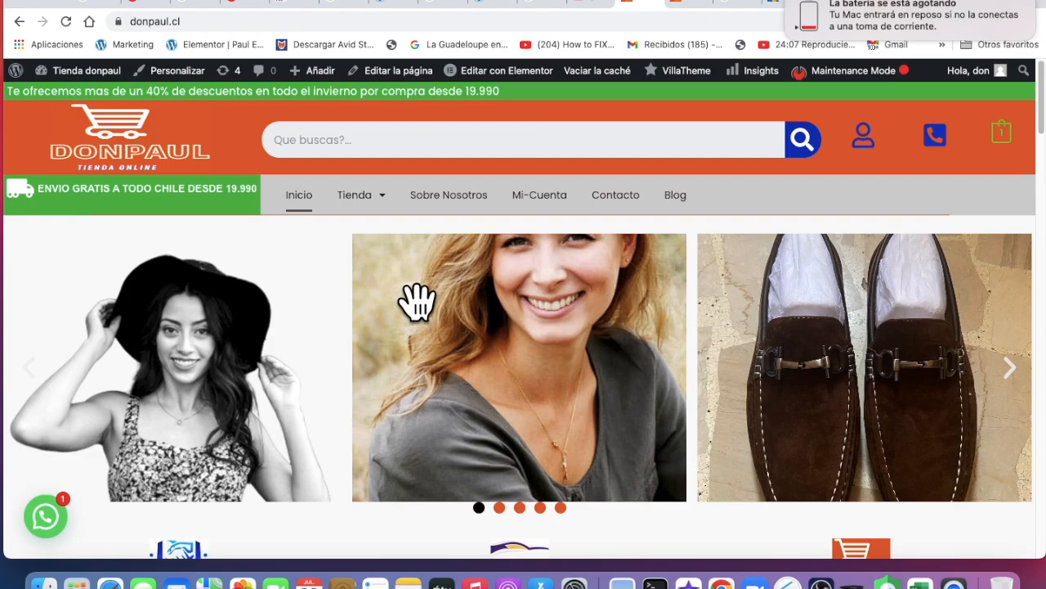
scroll(596, 460, down, 5)
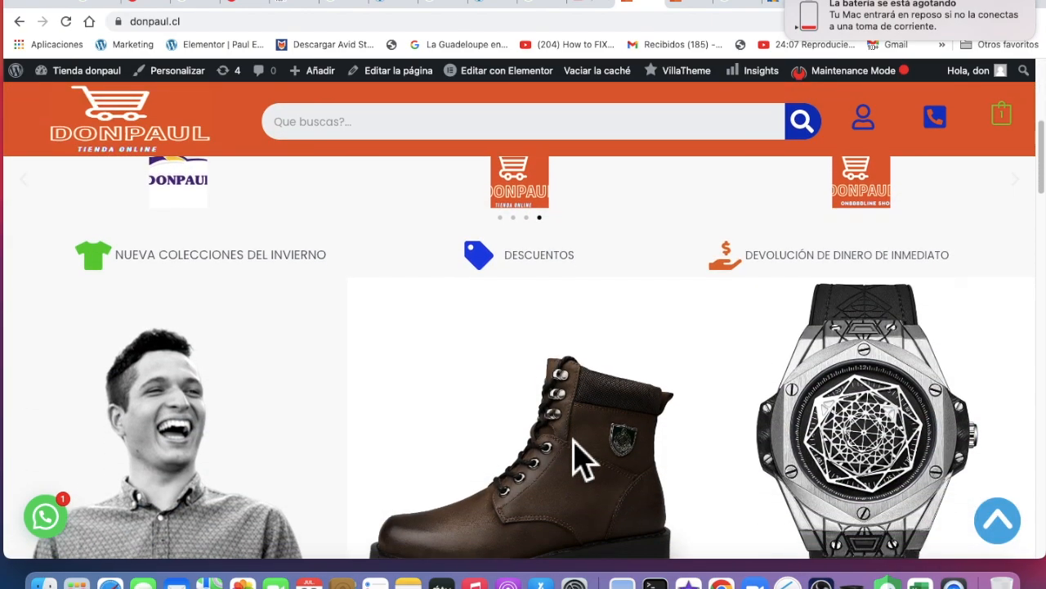
scroll(580, 460, down, 6)
scroll(589, 463, up, 4)
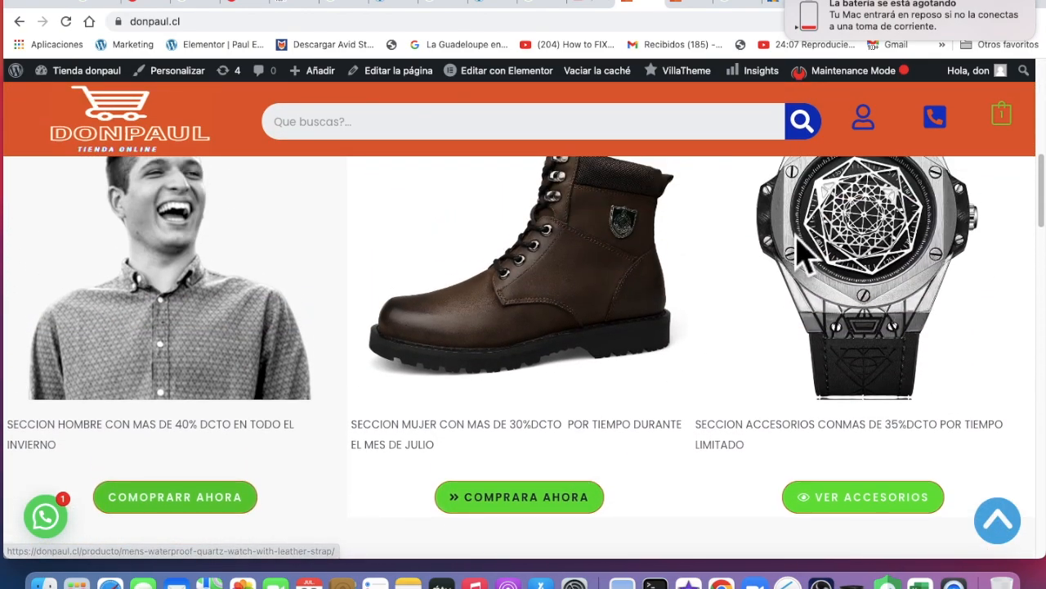
click(800, 3)
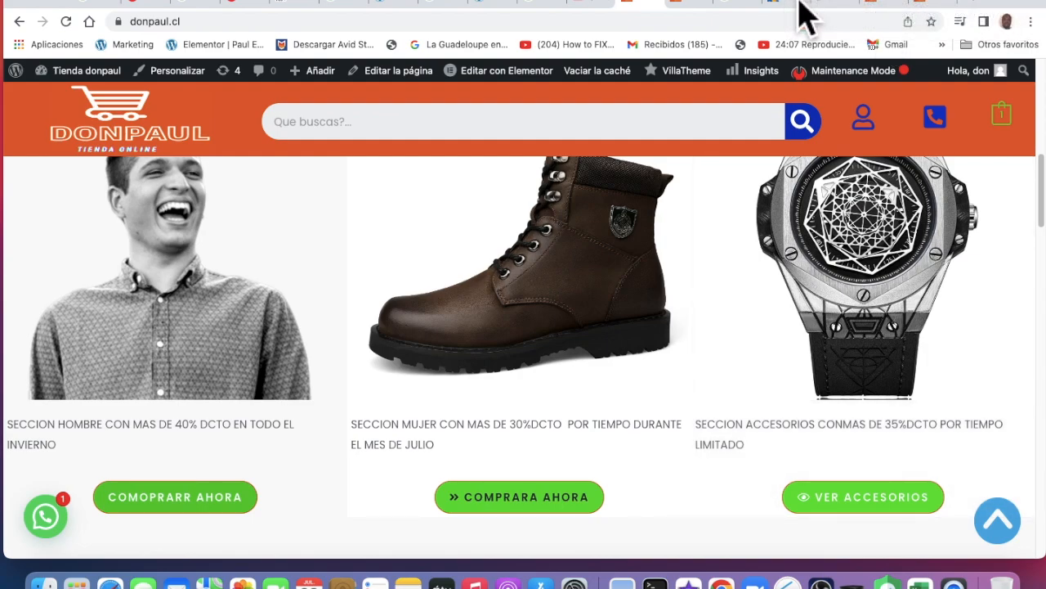
Search for edemfel.com in a new tab and open its Randevou booking page
click(983, 5)
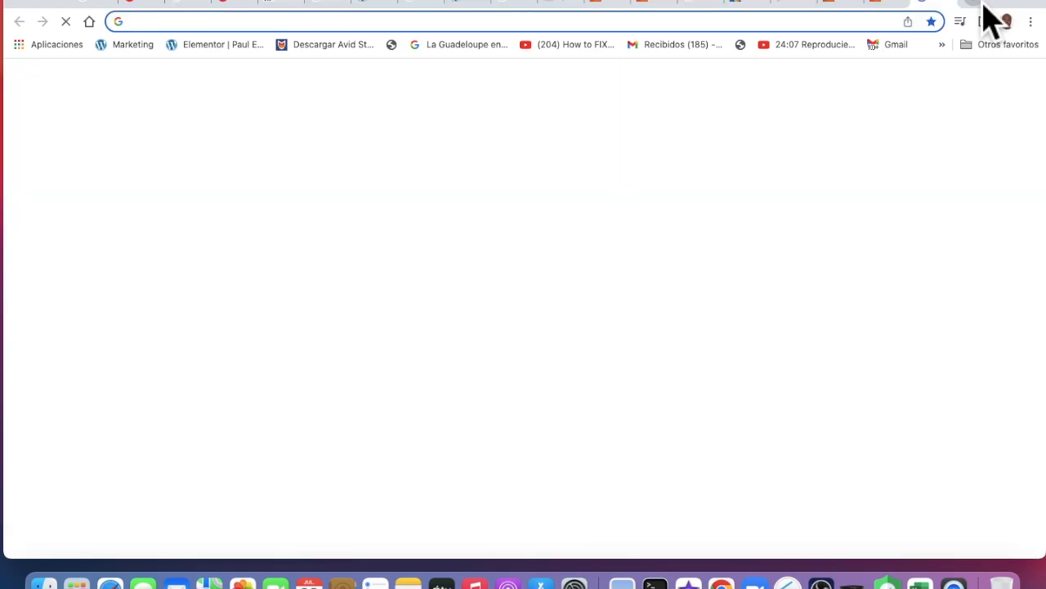
click(419, 304)
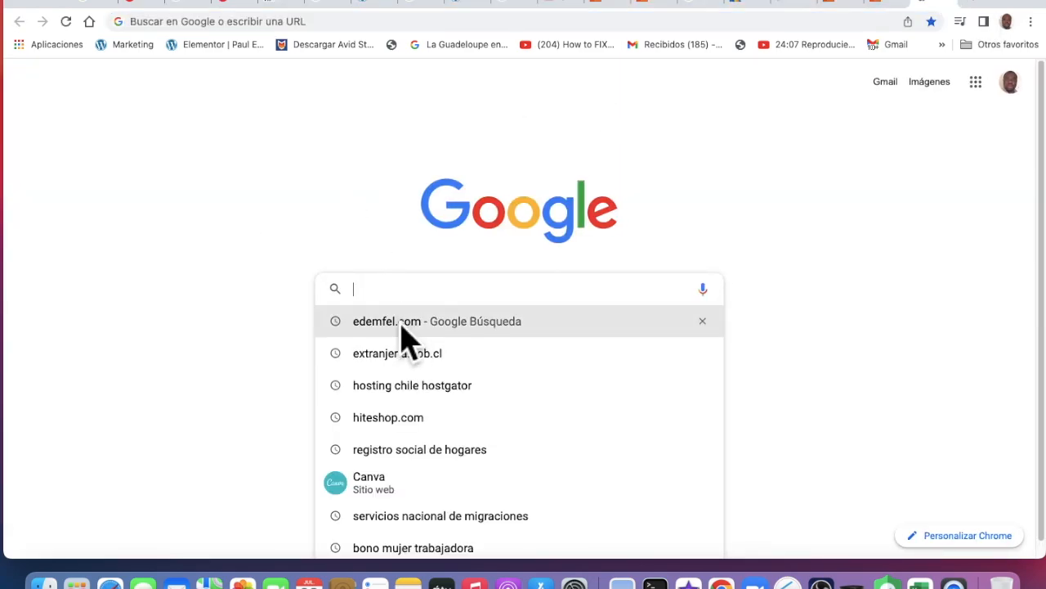
click(401, 324)
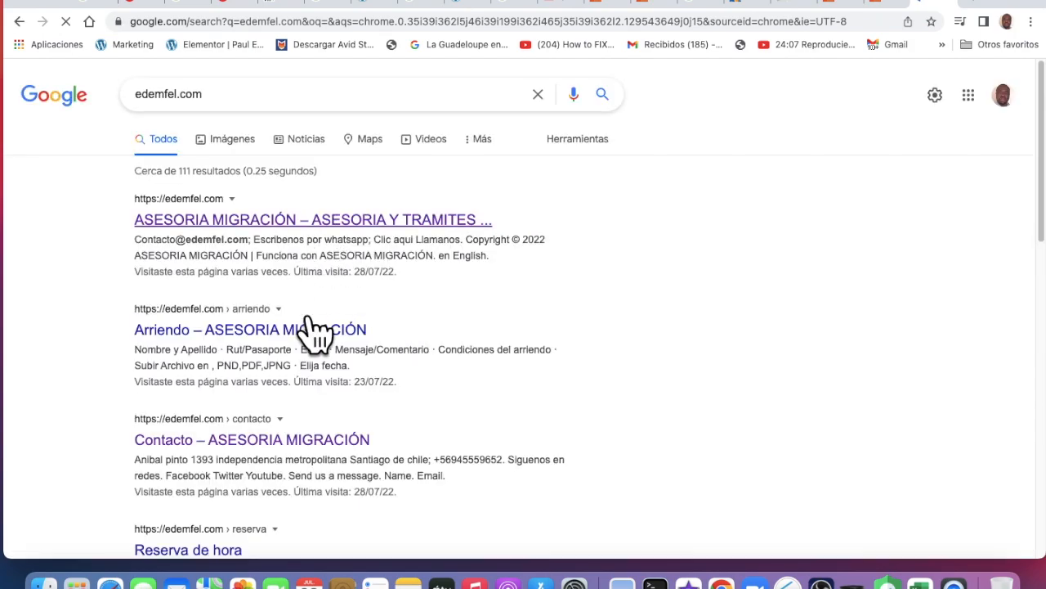
scroll(304, 344, down, 5)
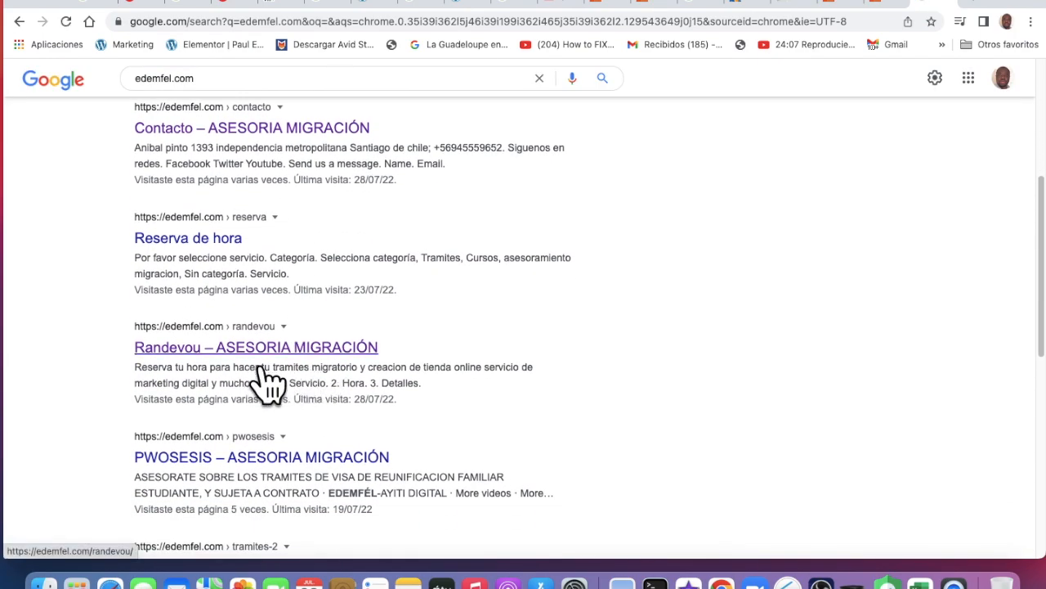
click(260, 370)
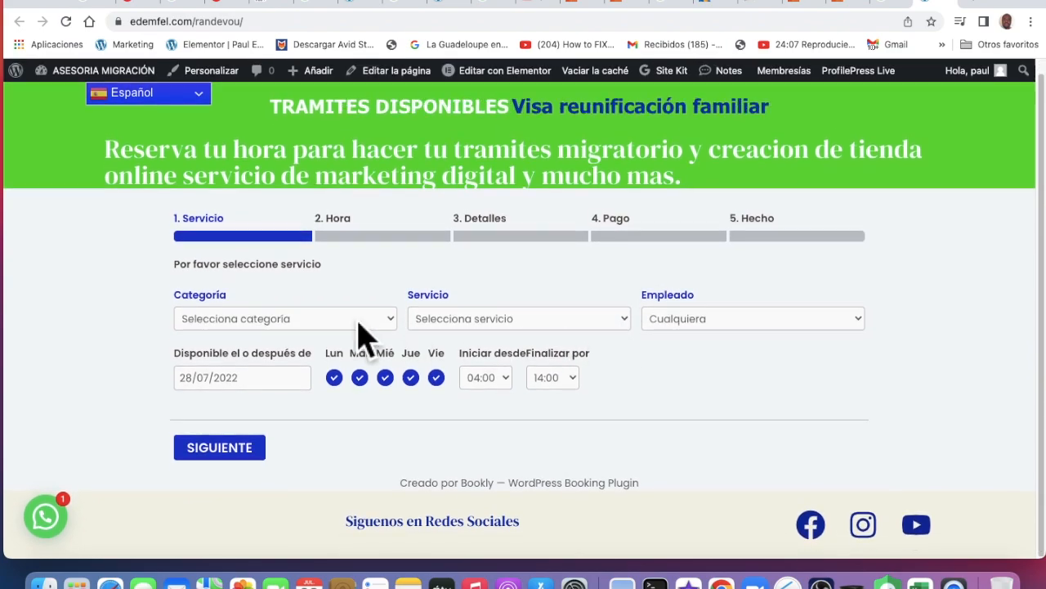
Choose category Tramites, the Reunificación familiar service, and the only available employee
click(367, 324)
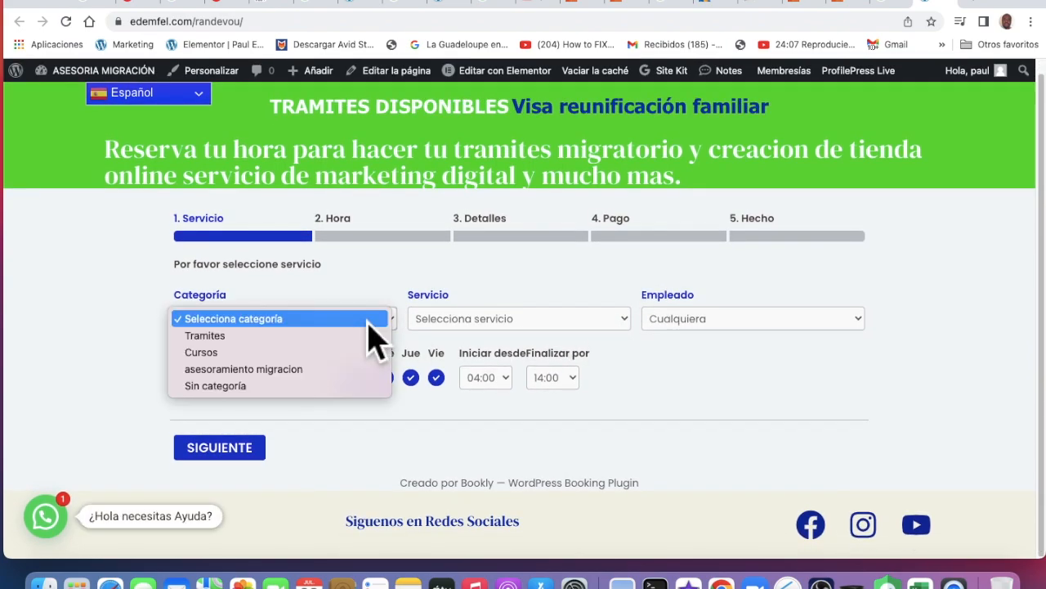
click(252, 340)
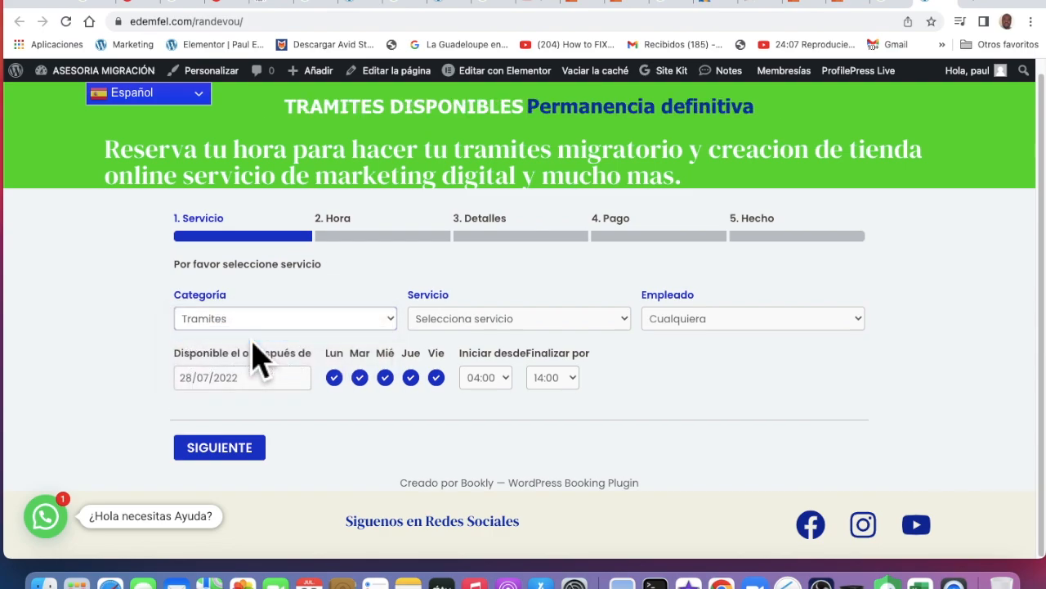
click(520, 326)
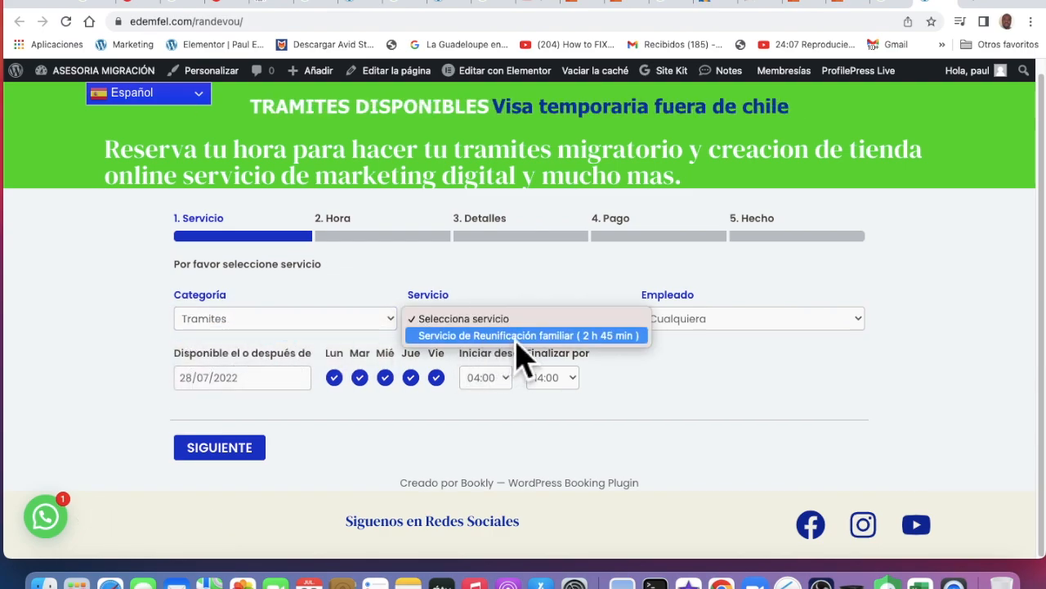
click(517, 337)
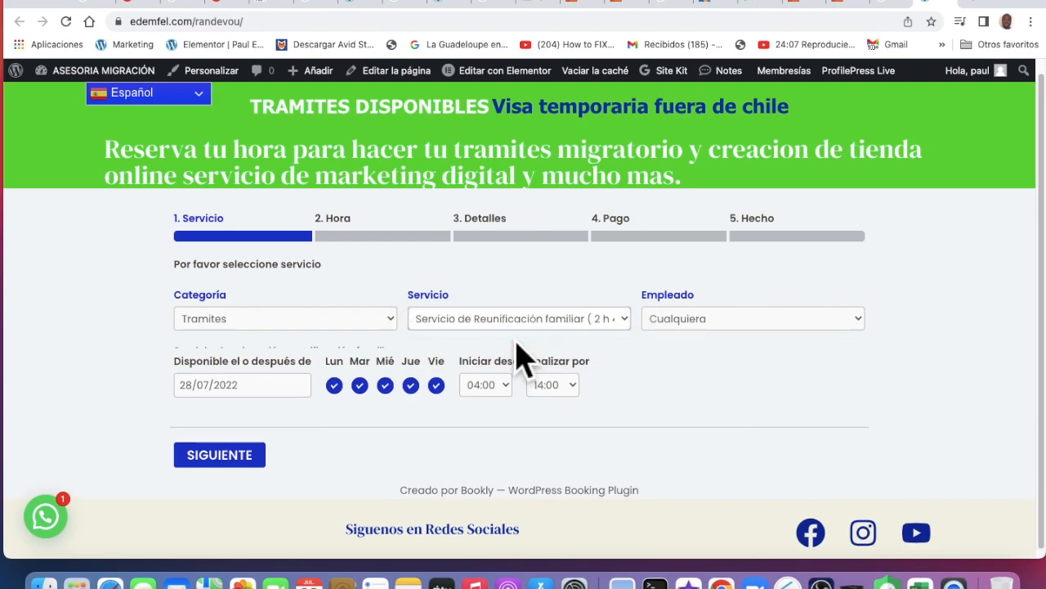
click(748, 321)
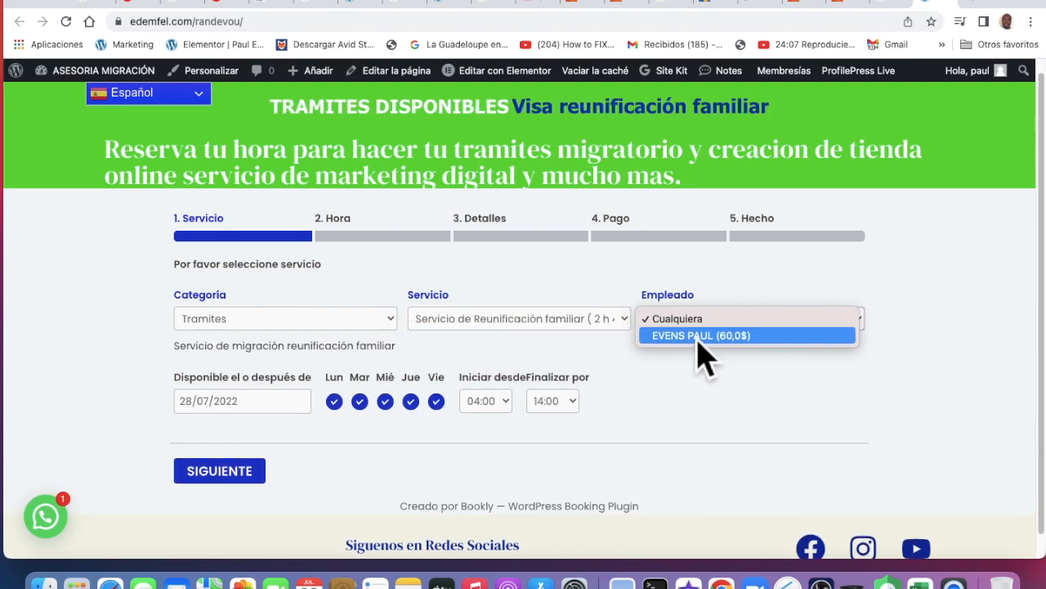
click(748, 351)
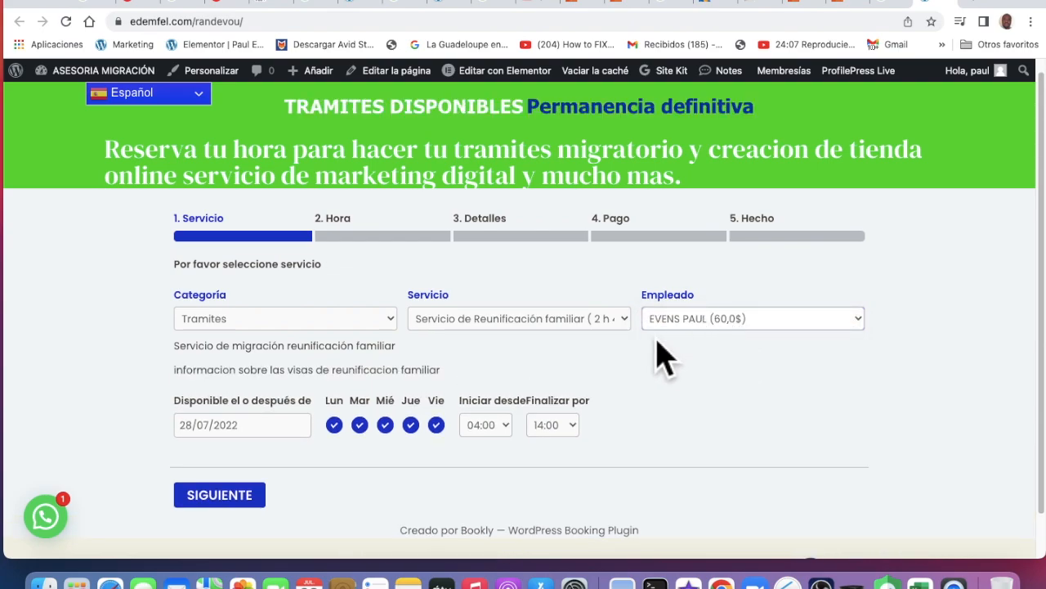
Set the booking date to 30/07/2022 with start from 12:00 and finish by 13:00
scroll(494, 417, down, 1)
click(255, 382)
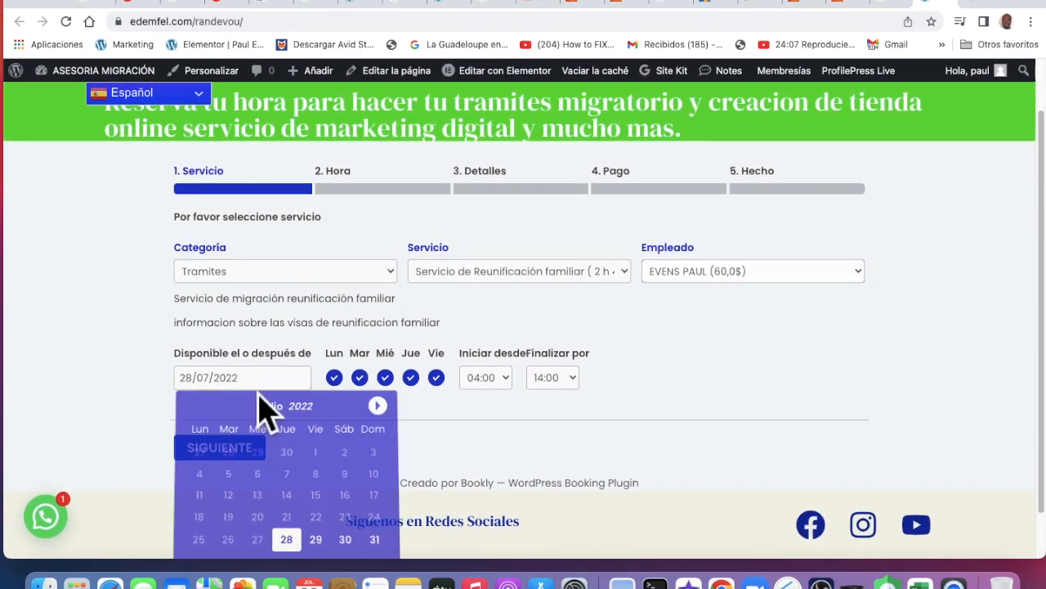
scroll(327, 542, down, 2)
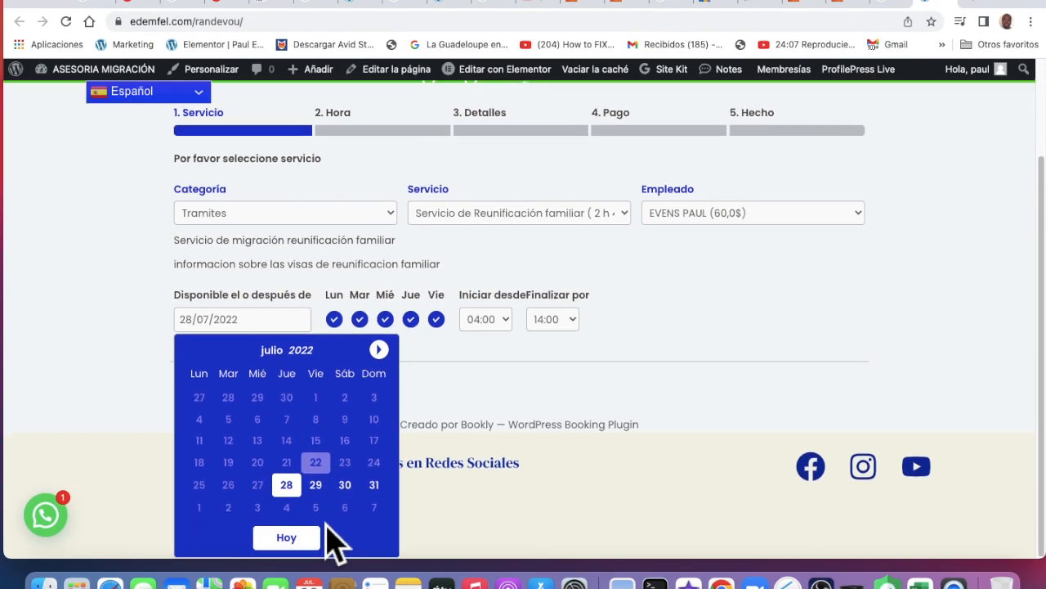
click(353, 491)
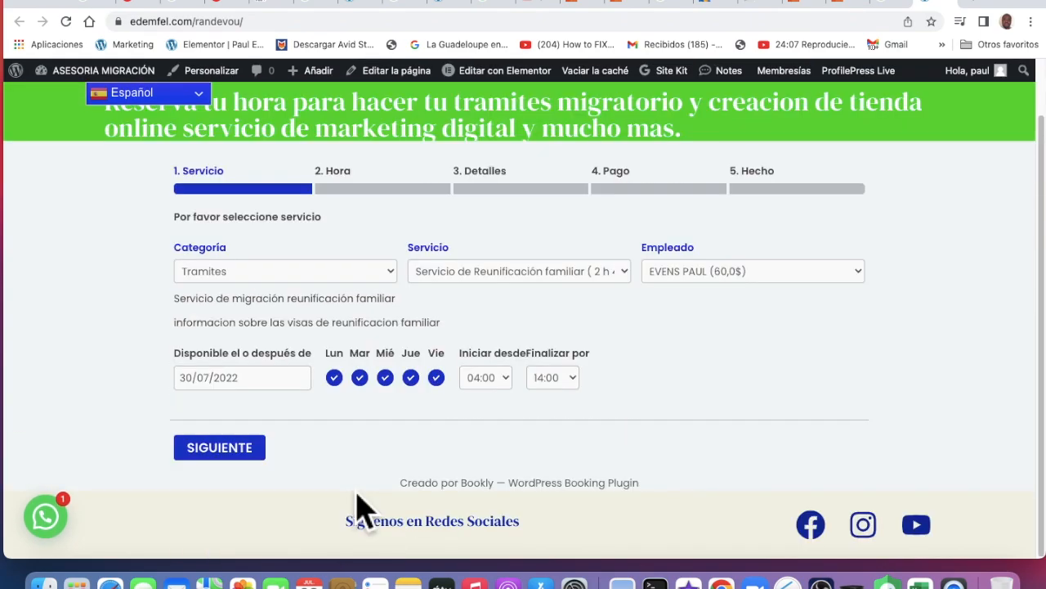
click(506, 378)
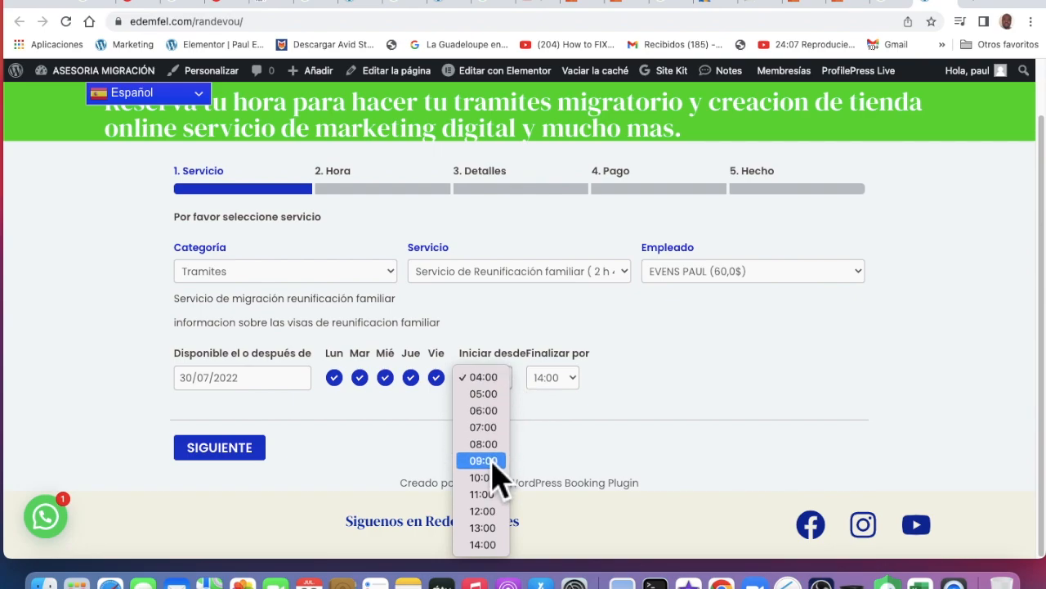
click(493, 515)
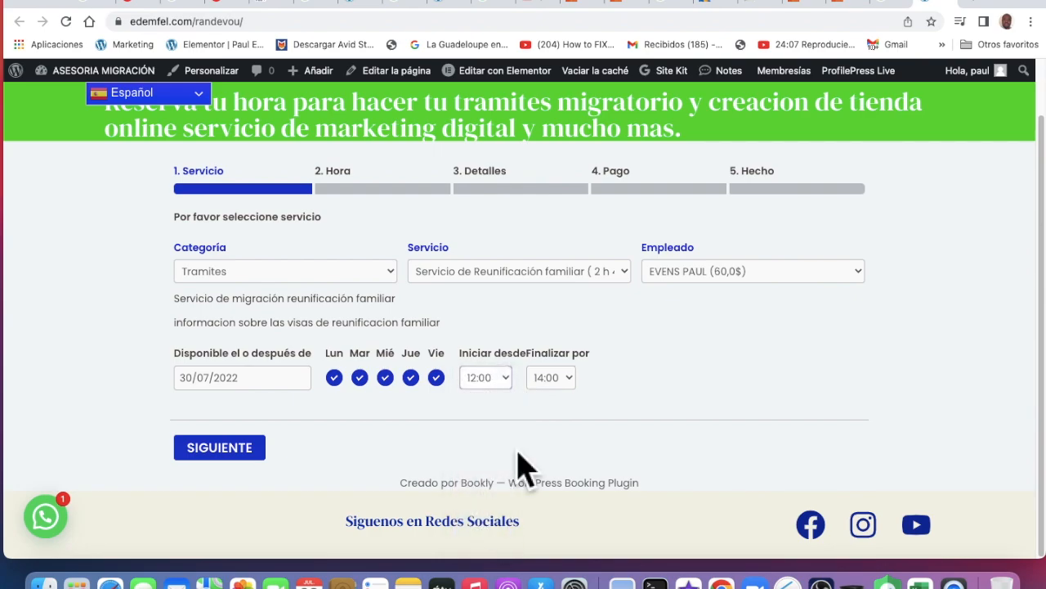
click(572, 381)
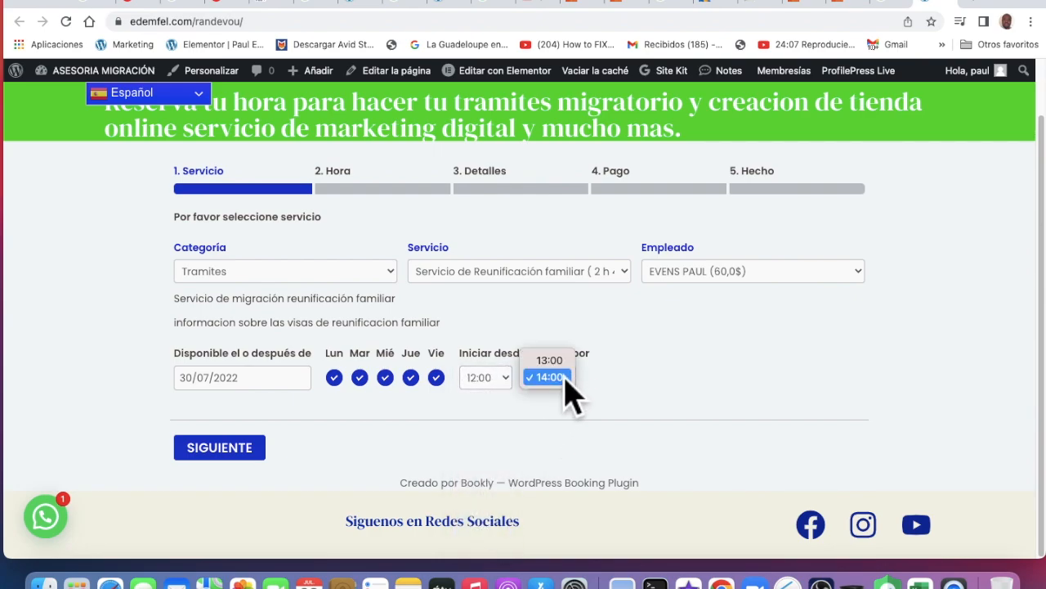
click(562, 363)
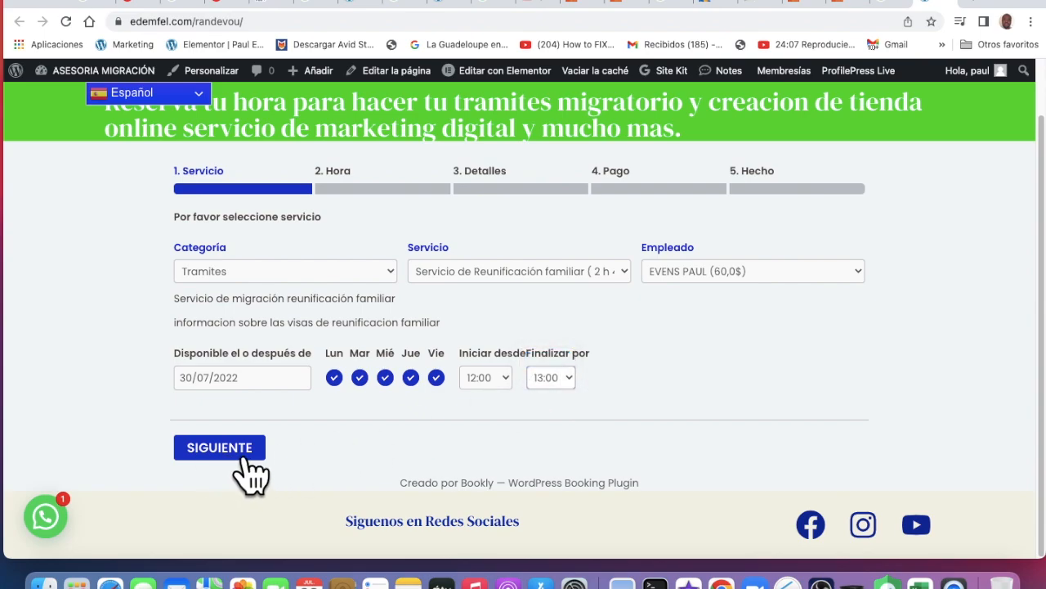
scroll(564, 494, up, 2)
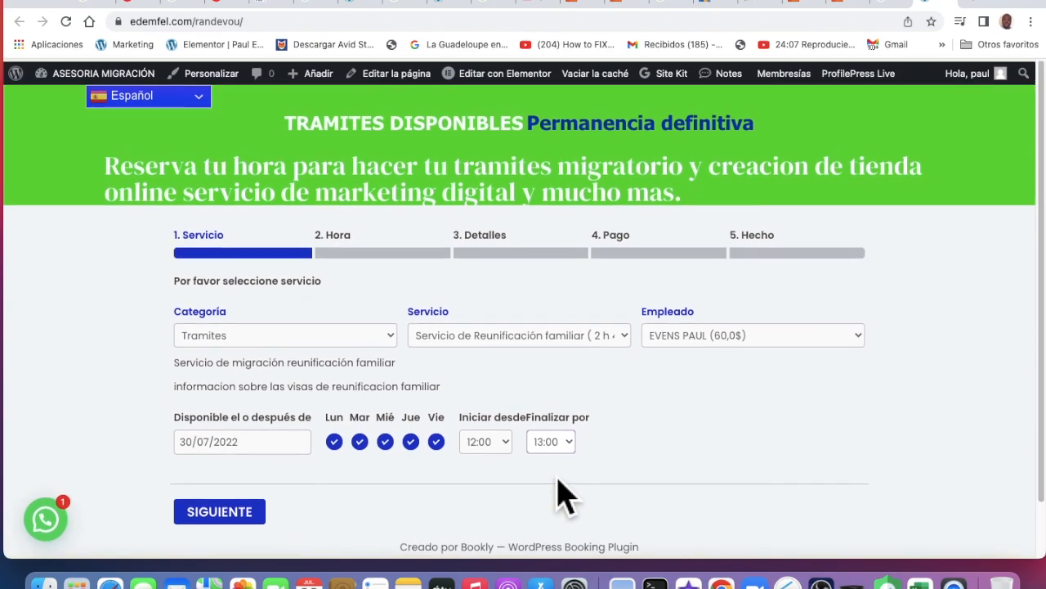
scroll(337, 421, down, 2)
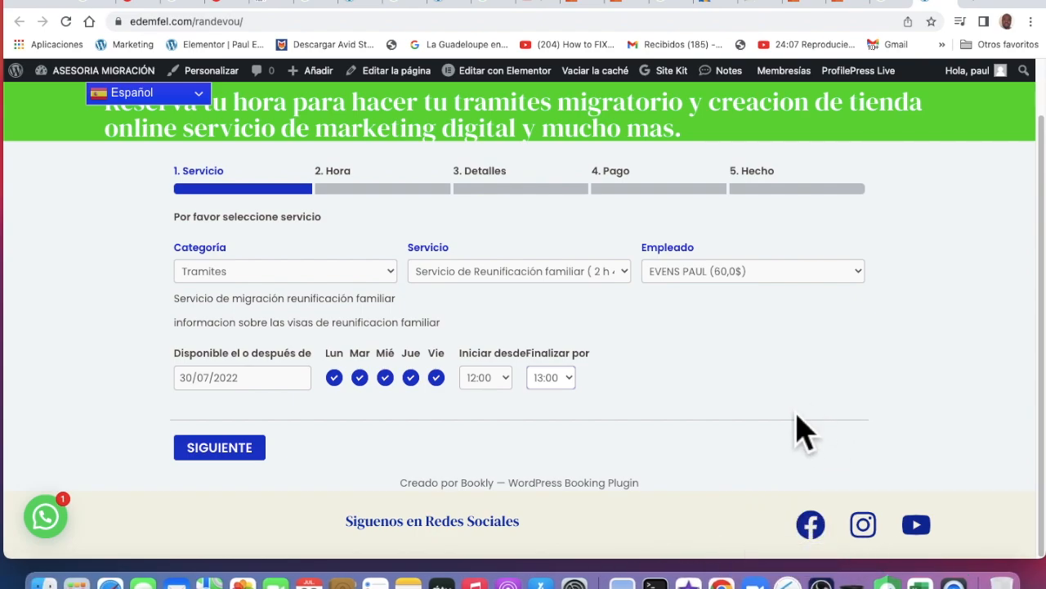
scroll(597, 357, up, 2)
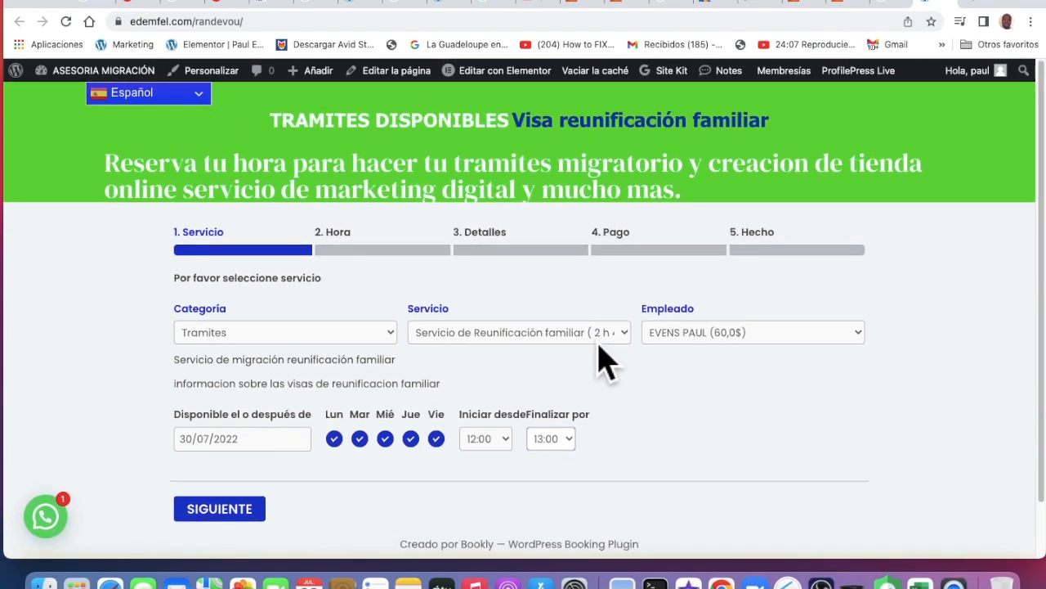